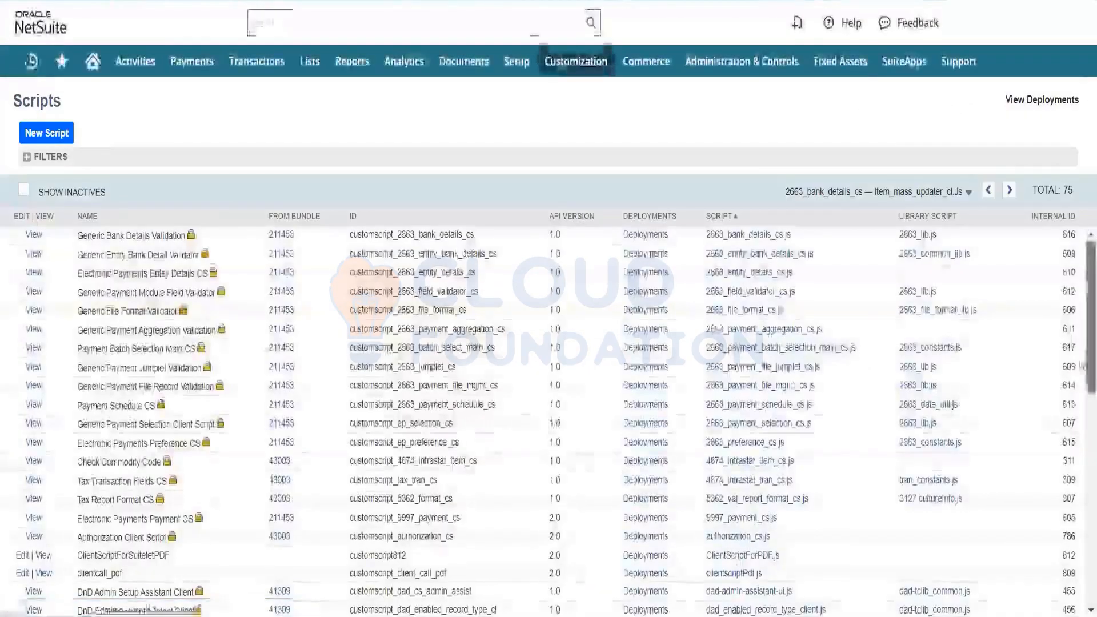
Step: Mark the client script "DGS | CS | Memo Set" as inactive and save its script record
scroll(1081, 365, "down", 6)
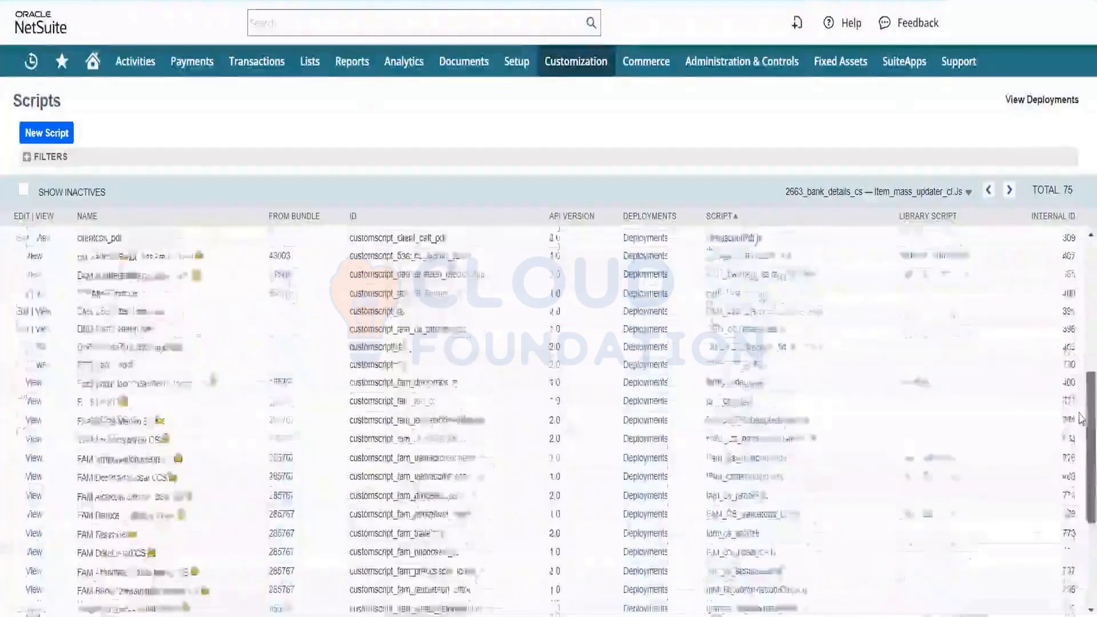
scroll(1081, 418, "up", 2)
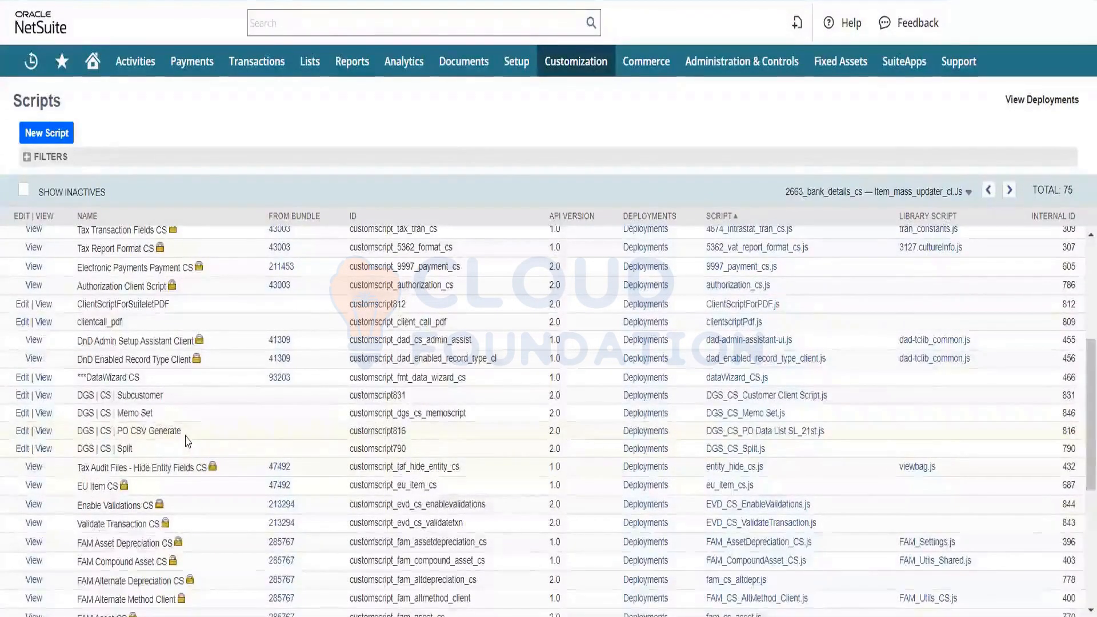
left_click_drag(183, 438, 156, 445)
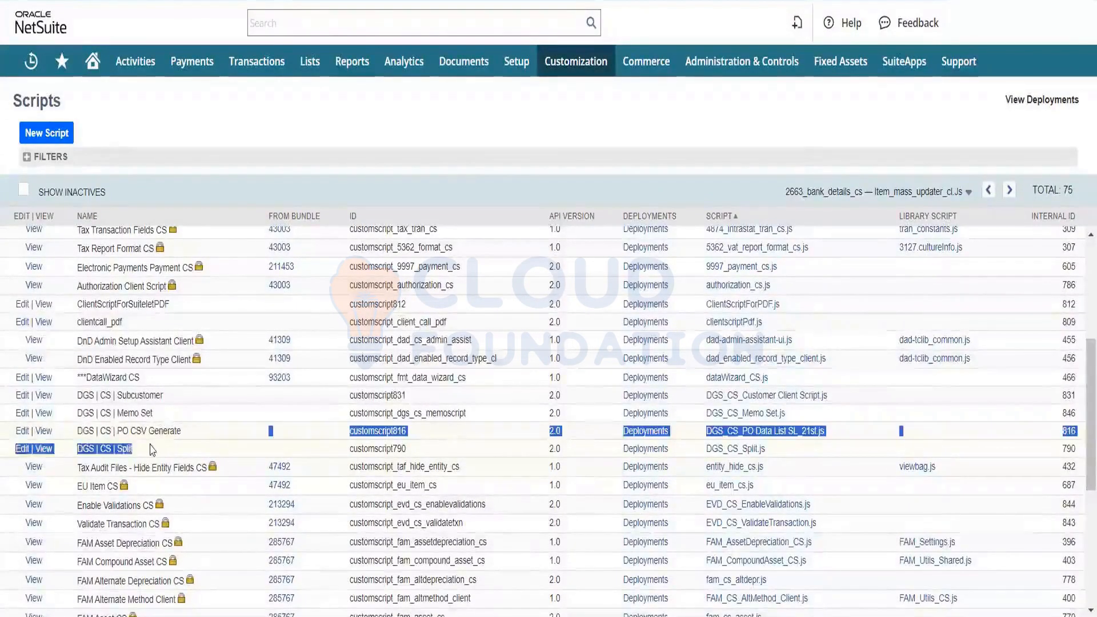
left_click(116, 433)
triple_click(116, 432)
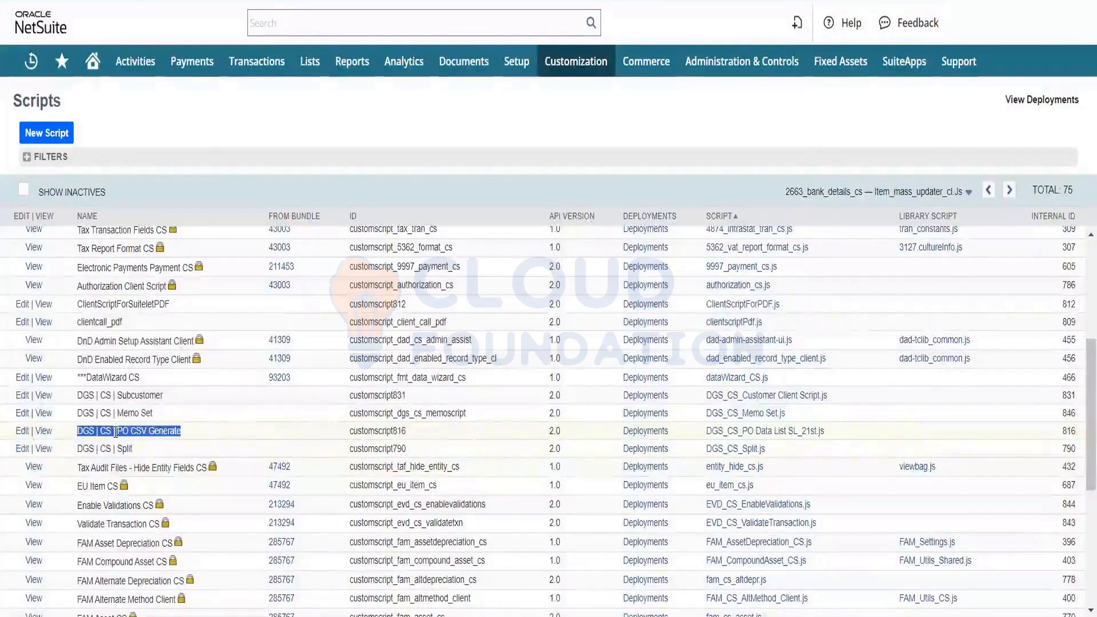
left_click(26, 414)
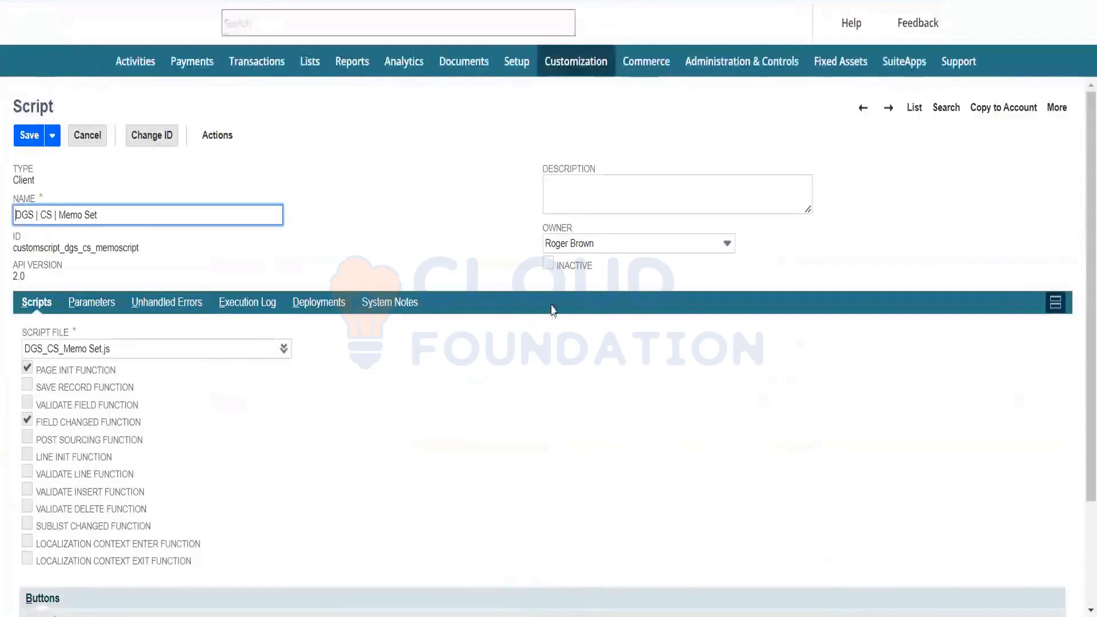
left_click(547, 263)
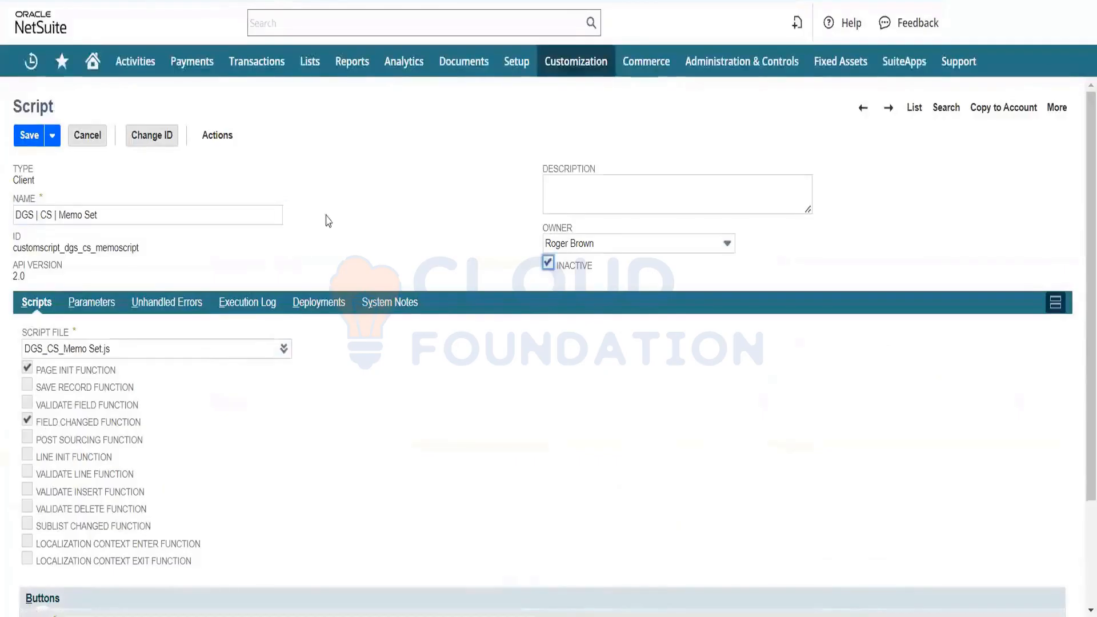
left_click(26, 137)
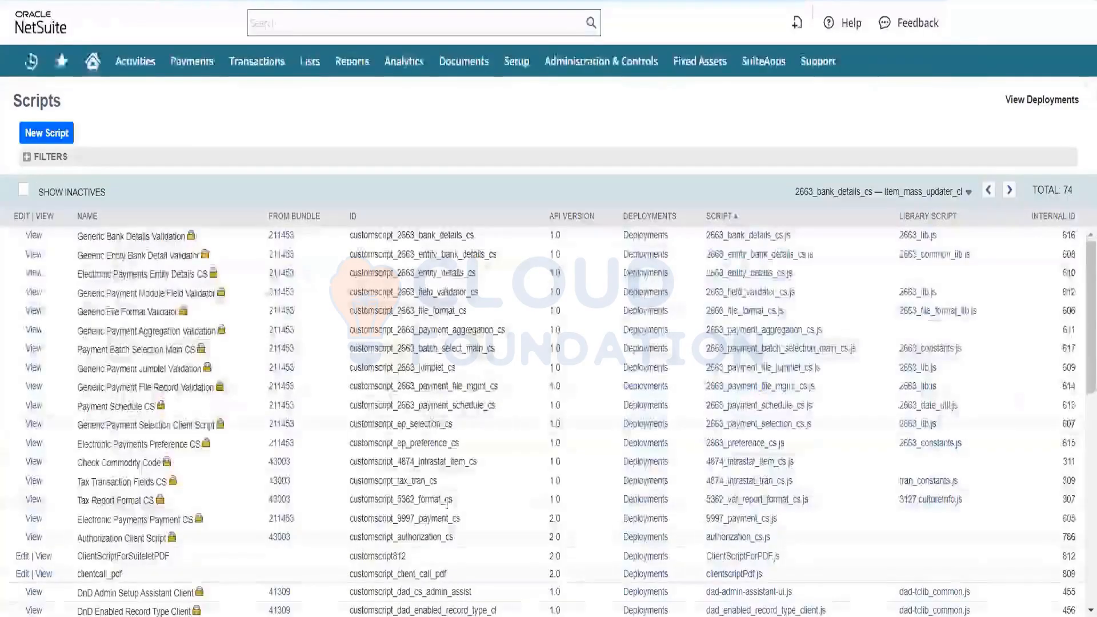
Step: Mark the client script "DGS | CS | PO CSV Generate" as inactive and save its script record
left_click_drag(1080, 280, 1081, 385)
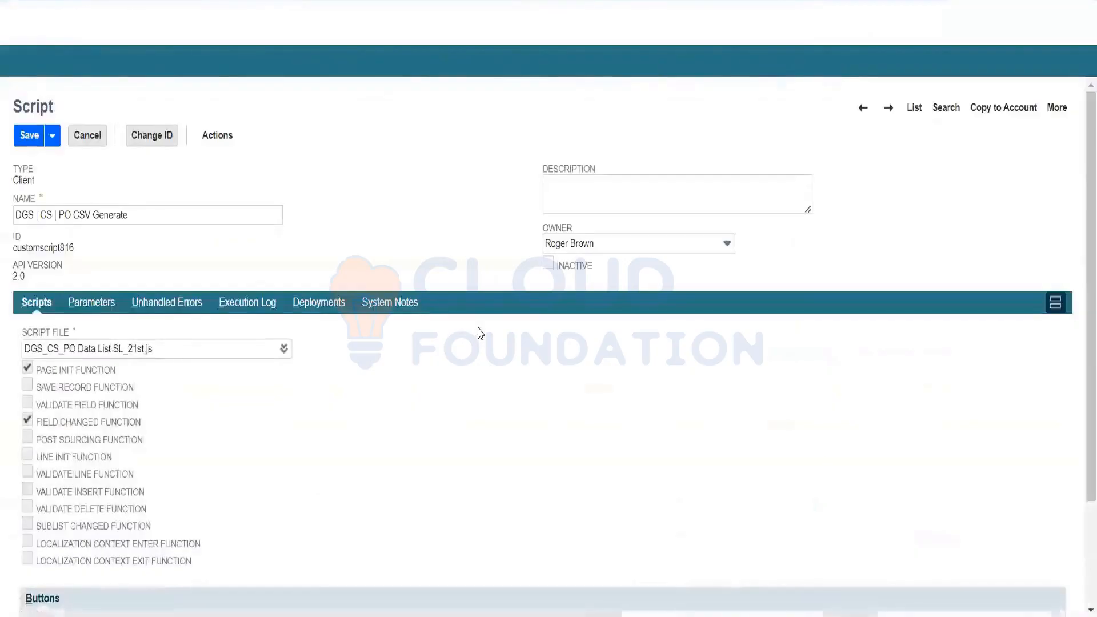
left_click(549, 266)
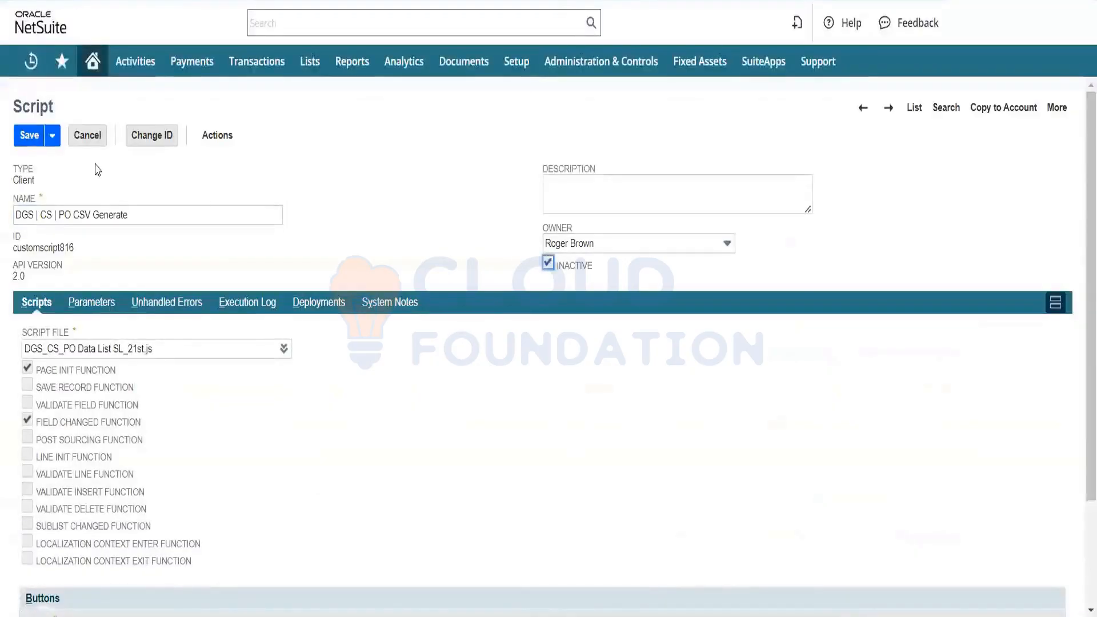
left_click(29, 137)
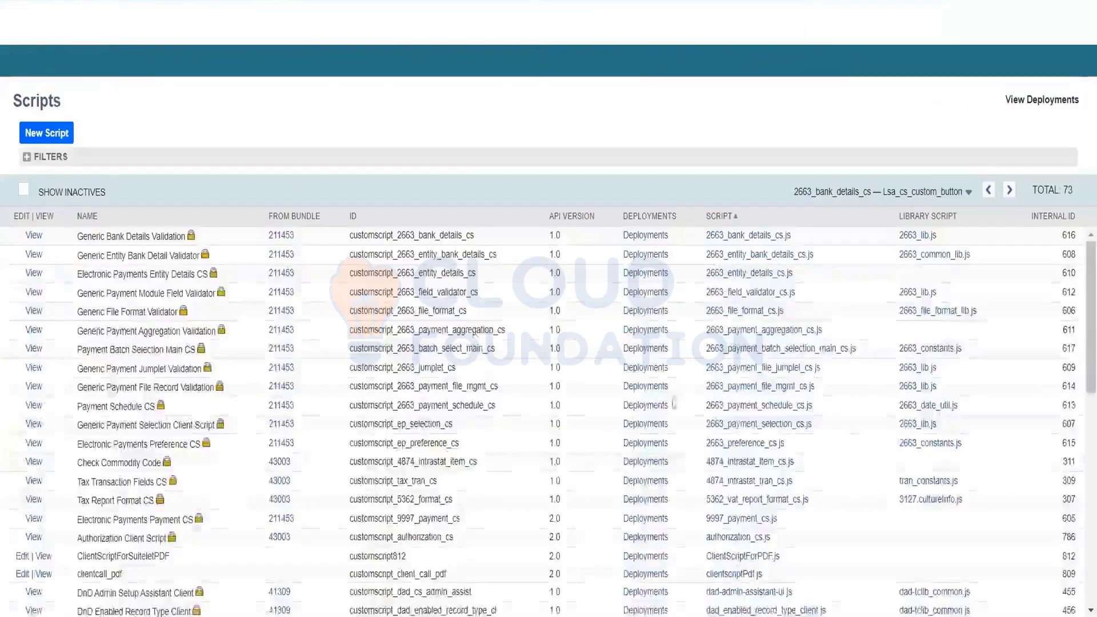
scroll(1082, 324, "down", 15)
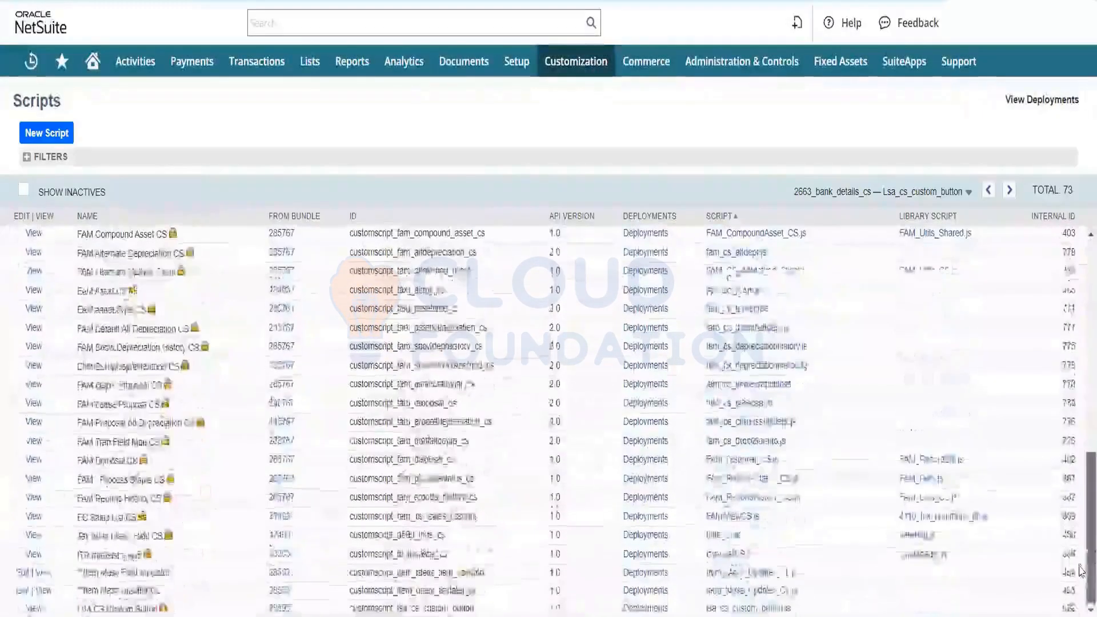
scroll(1081, 409, "up", 6)
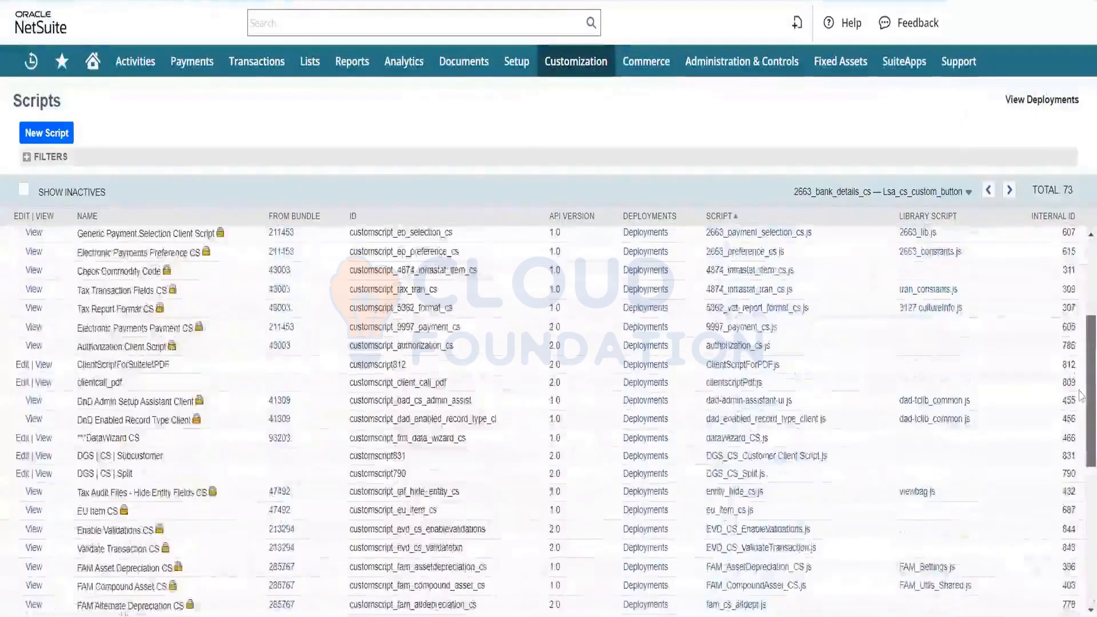
scroll(1082, 394, "up", 3)
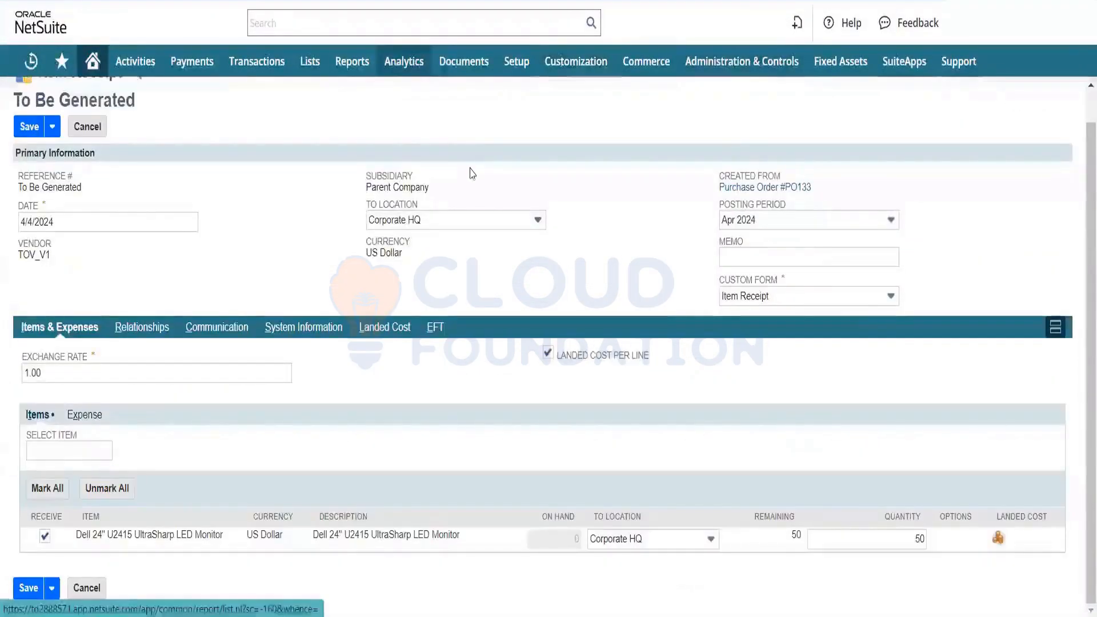
Step: Cancel the open item receipt and start receiving purchase order PO133 again
left_click(96, 133)
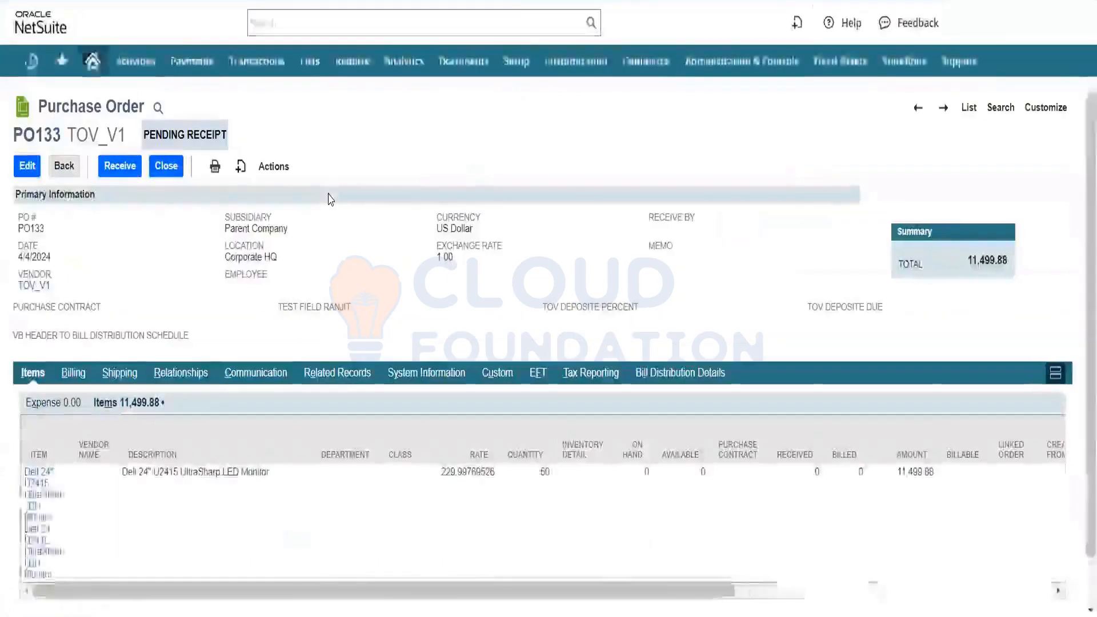
left_click(127, 171)
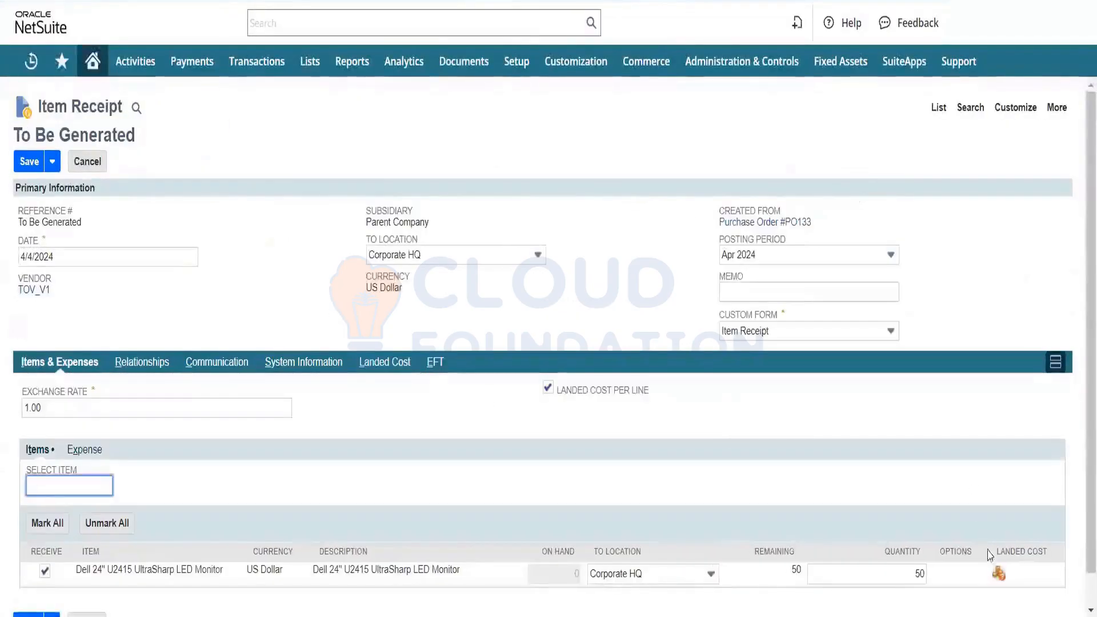
Step: Add a landed cost of 1 under Landed Cost Category to the Dell monitor line and try to save the item receipt
left_click(999, 573)
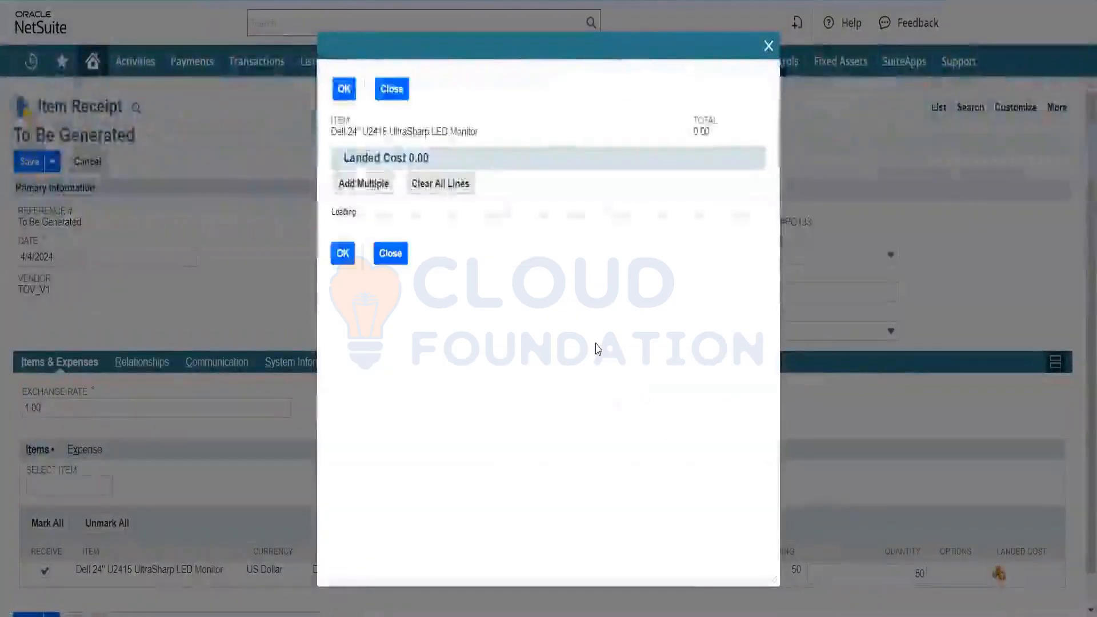
left_click(409, 246)
left_click(399, 284)
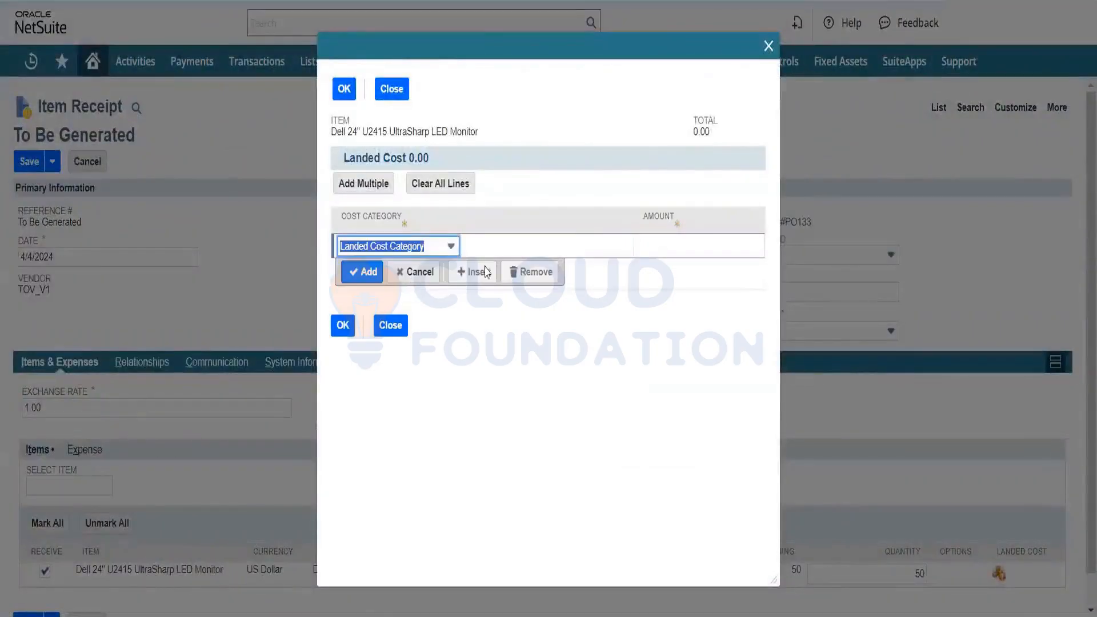
left_click(653, 246)
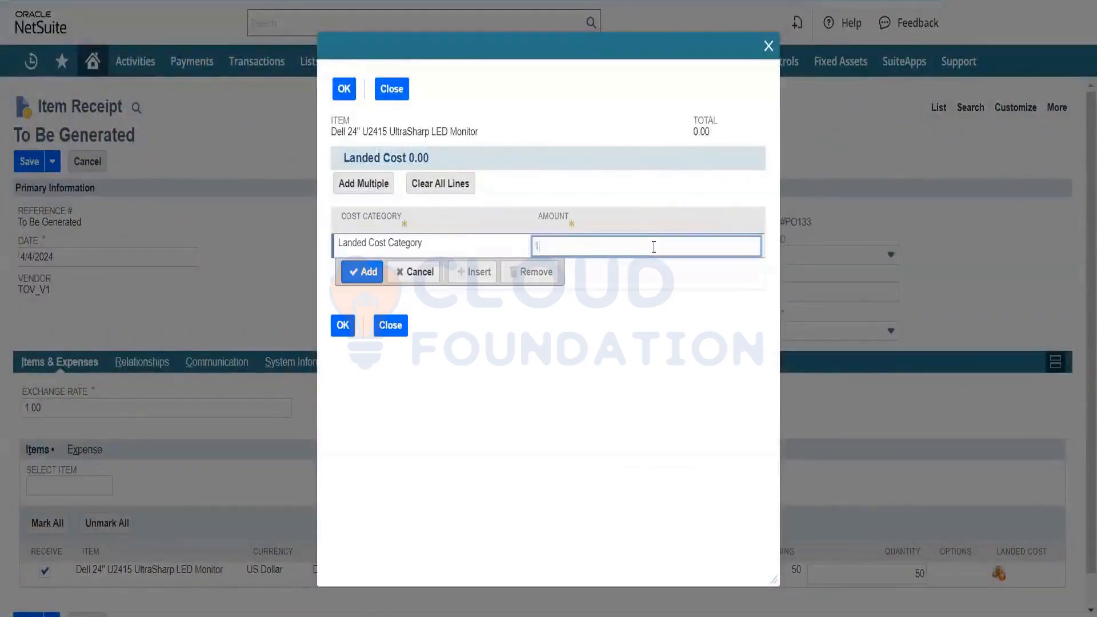
type("1")
left_click(361, 272)
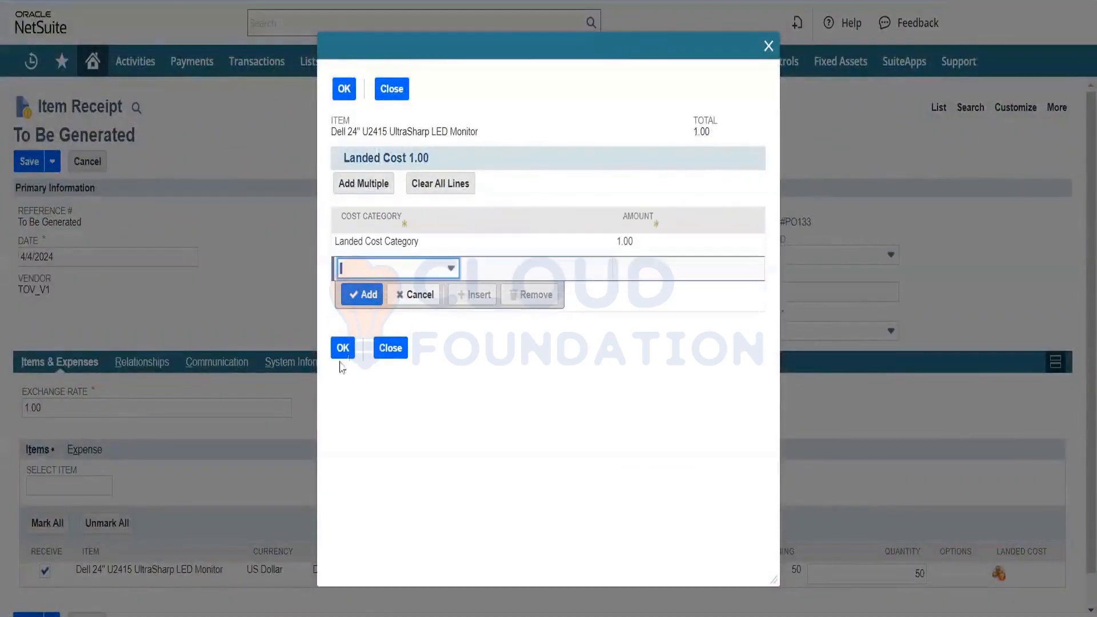
left_click(345, 346)
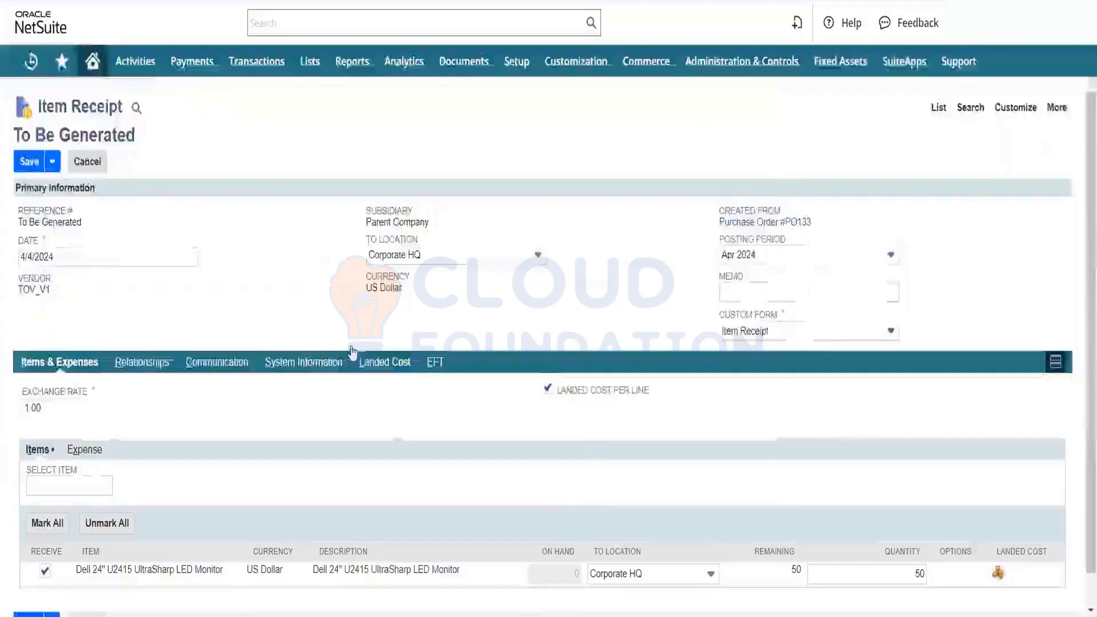
left_click(26, 161)
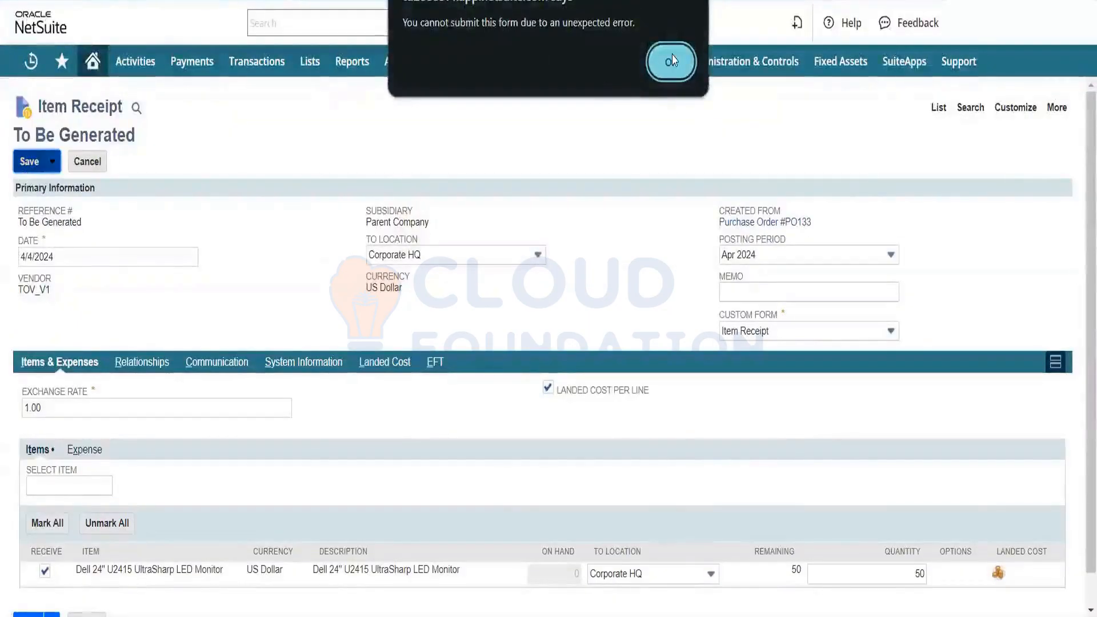
left_click(673, 59)
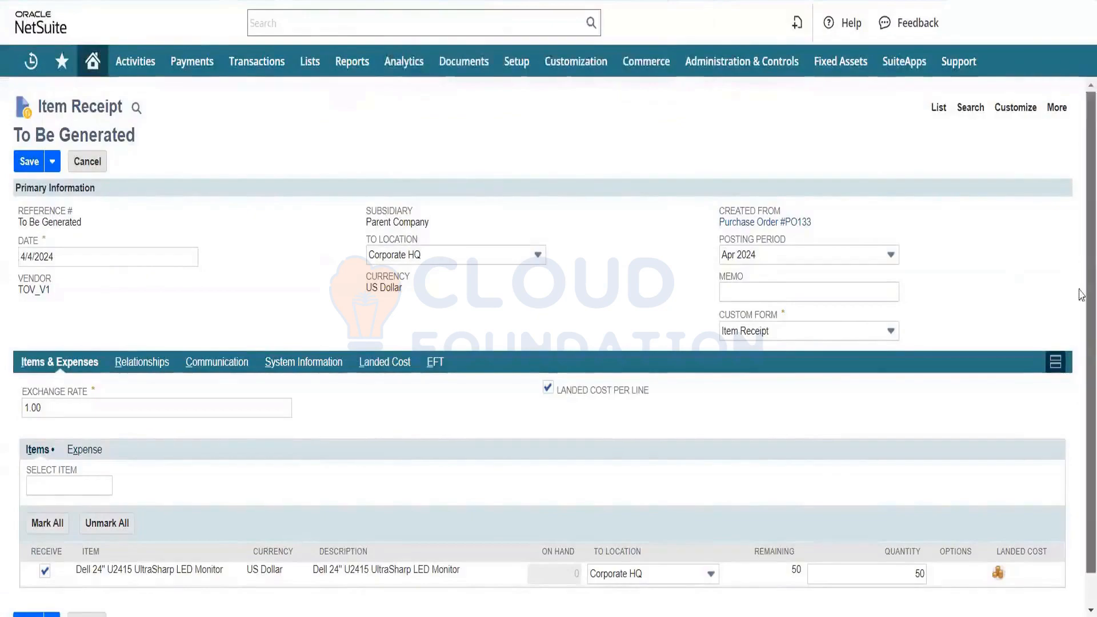
Step: Set the item receipt's custom form to Item Receipt 2 and try to save the receipt
scroll(1081, 357, "down", 1)
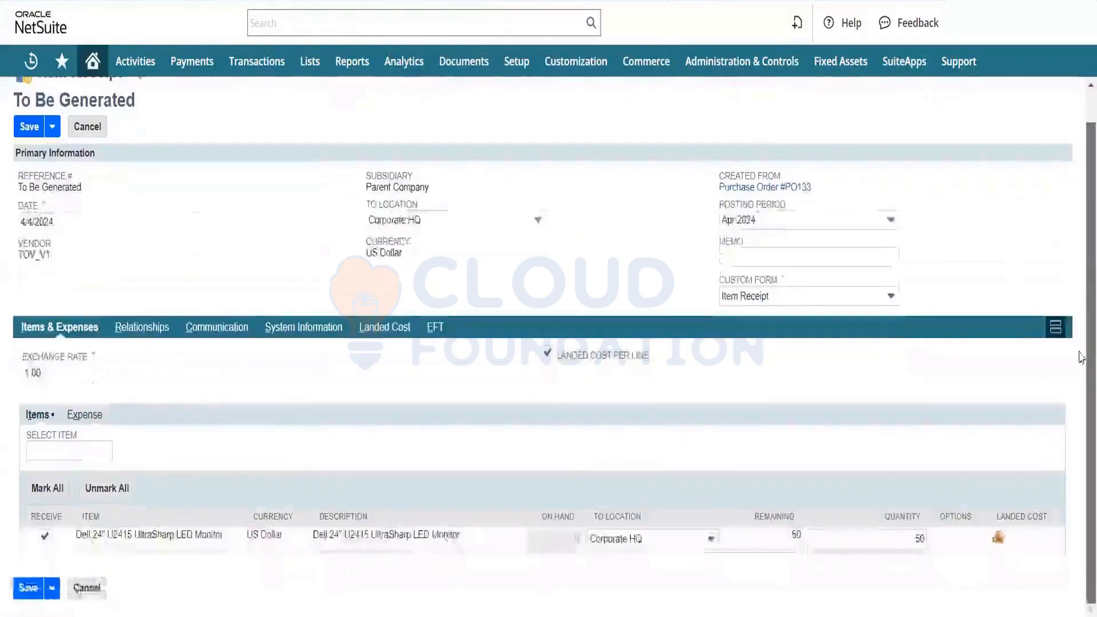
left_click(830, 298)
left_click(817, 334)
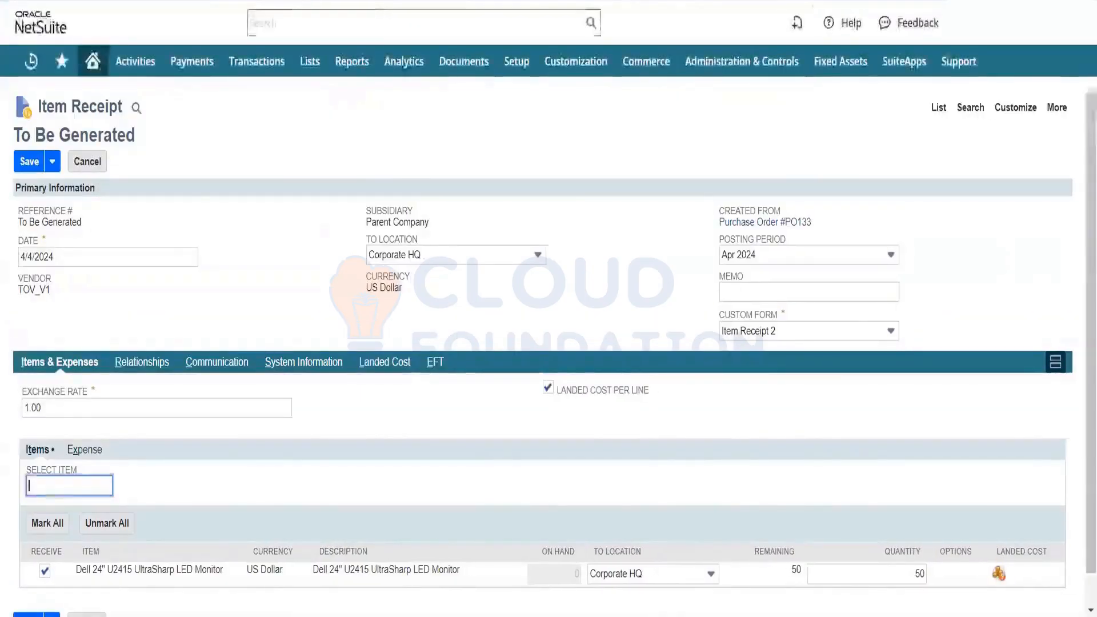
left_click(29, 162)
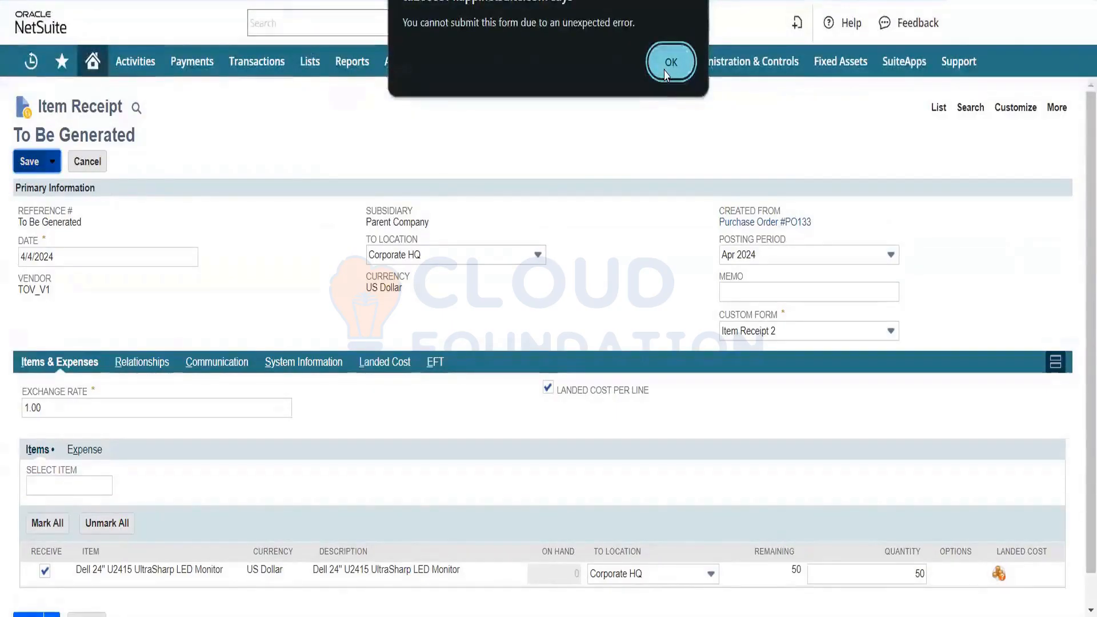
Step: Copy the text of the error message and dismiss the alert
left_click_drag(639, 23, 406, 25)
key("ctrl+c")
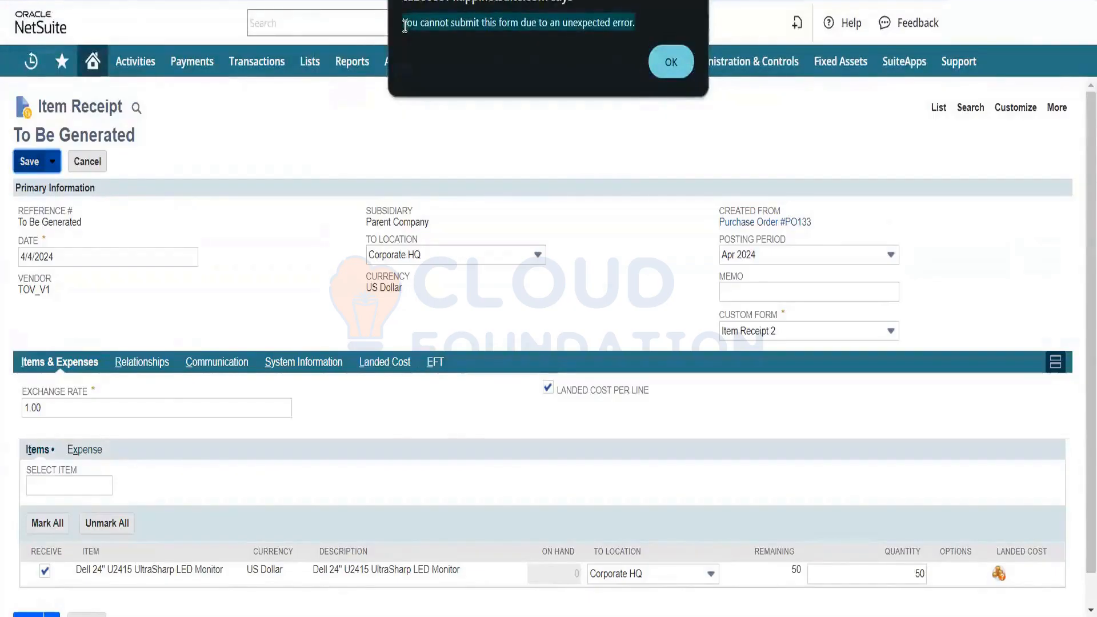
left_click(668, 62)
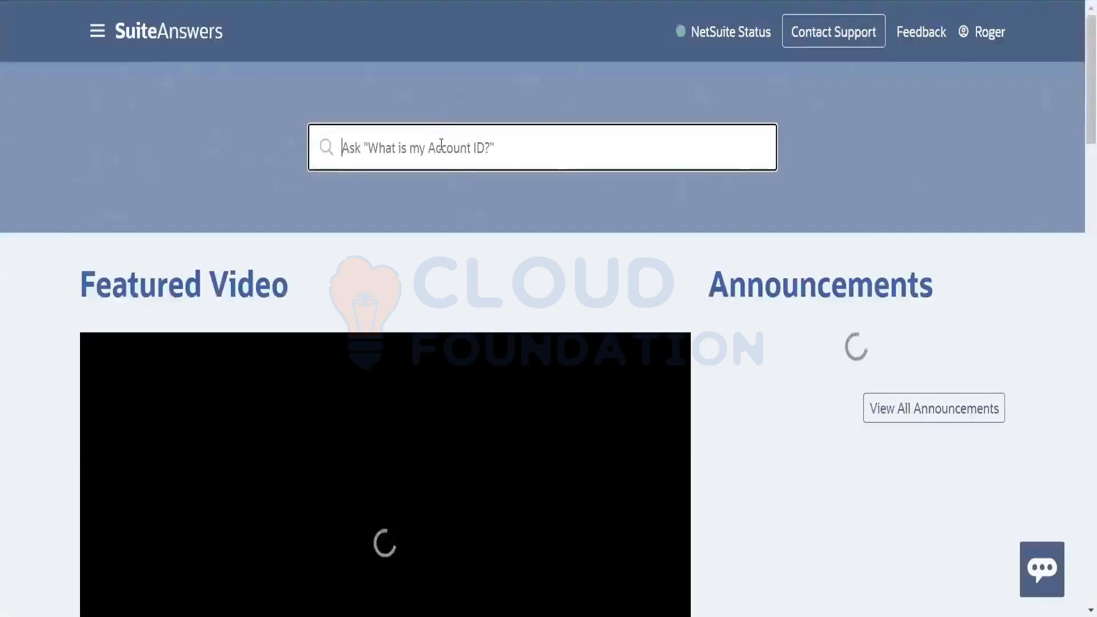
Step: Switch to SuiteAnswers and search for "You cannot submit this form due to an unexpected error while doing item receipt"
key("ctrl+v")
type("h")
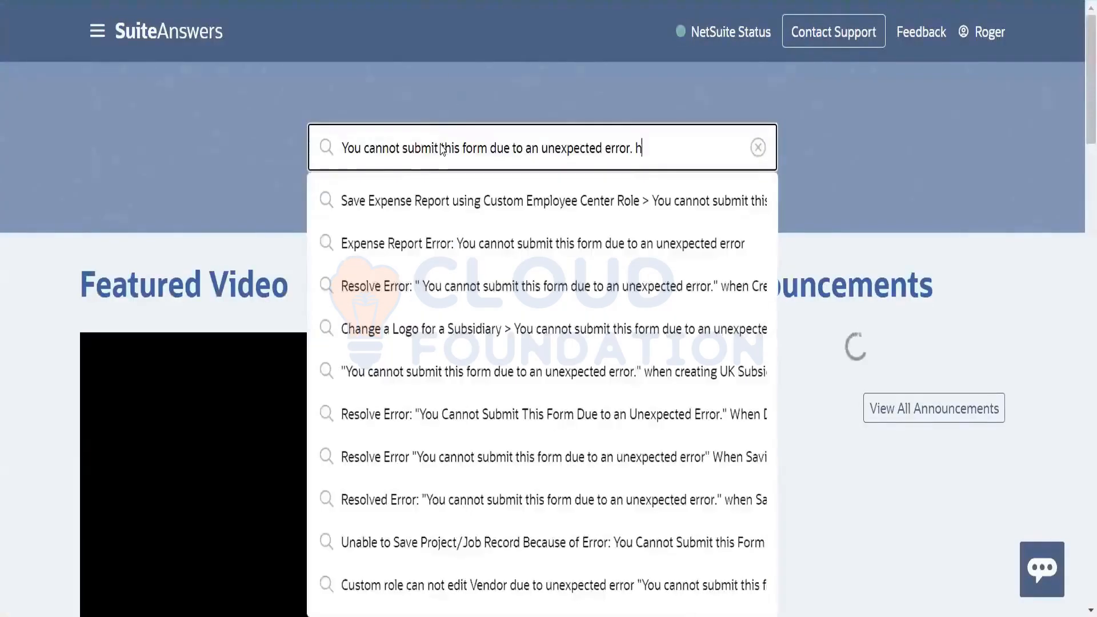
type("whi")
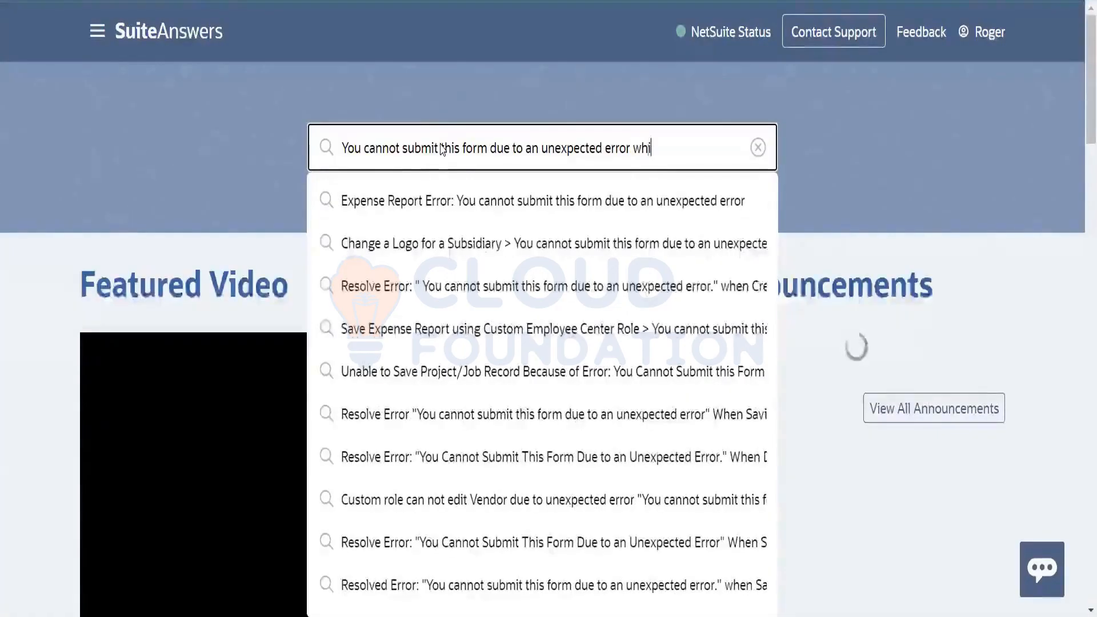
type("le doing item r")
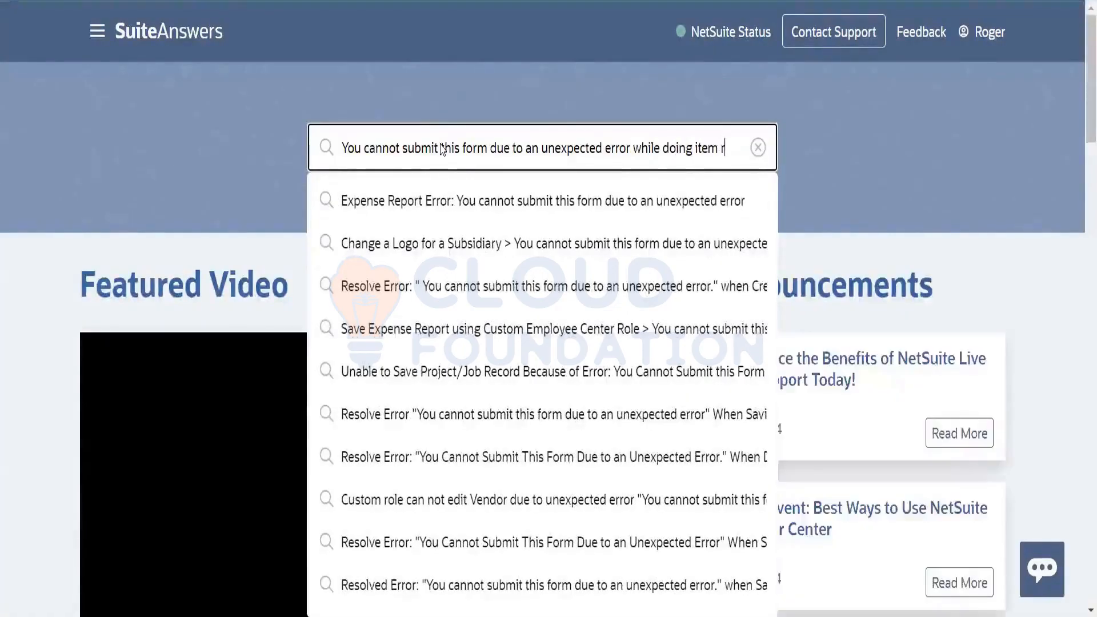
type("eceipt")
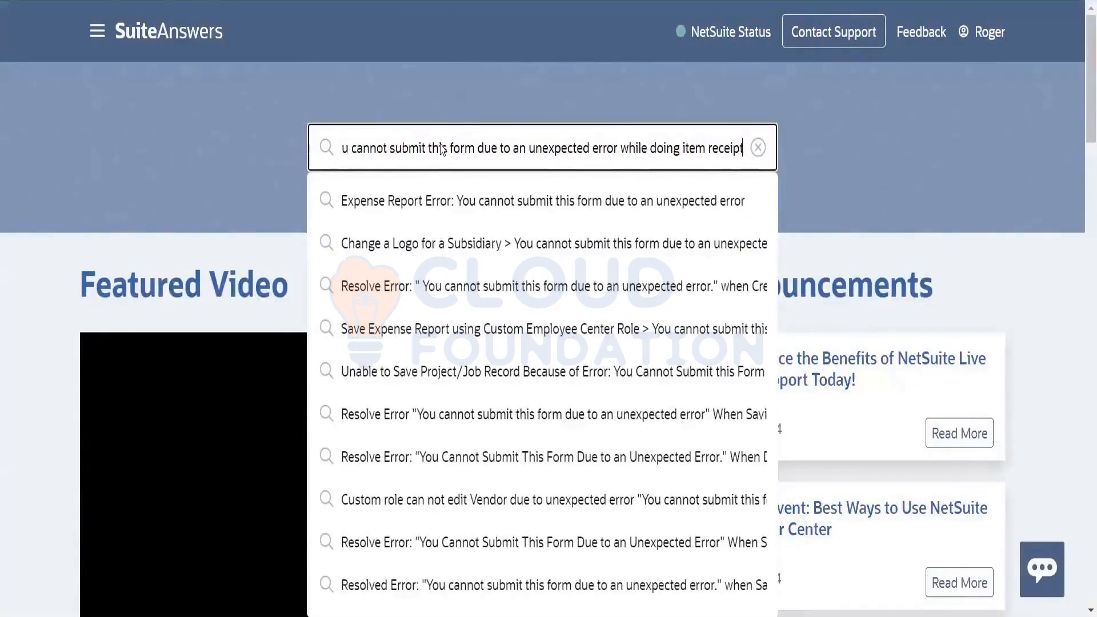
key("Return")
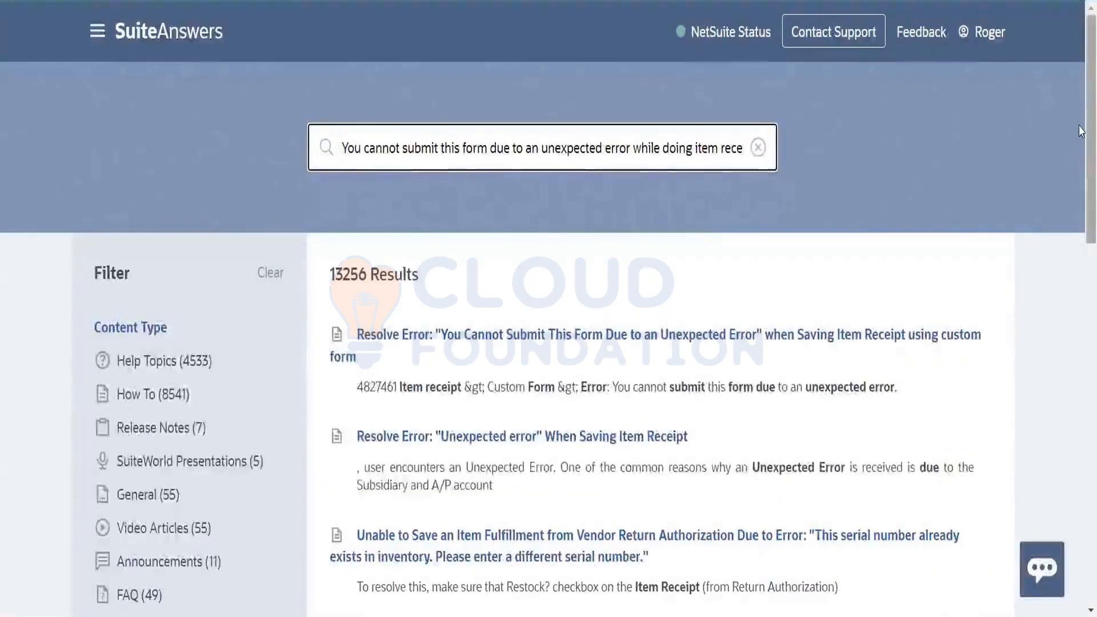
Step: Open the article about resolving this error when saving an Item Receipt using a custom form and read its solution
left_click_drag(1081, 131, 1081, 193)
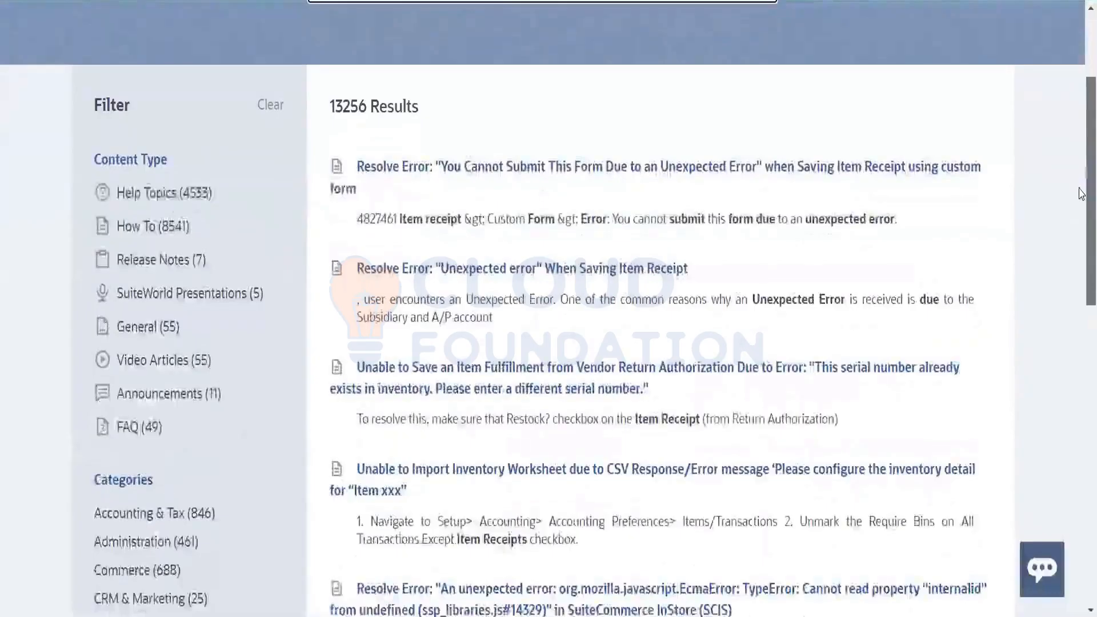
left_click(592, 177)
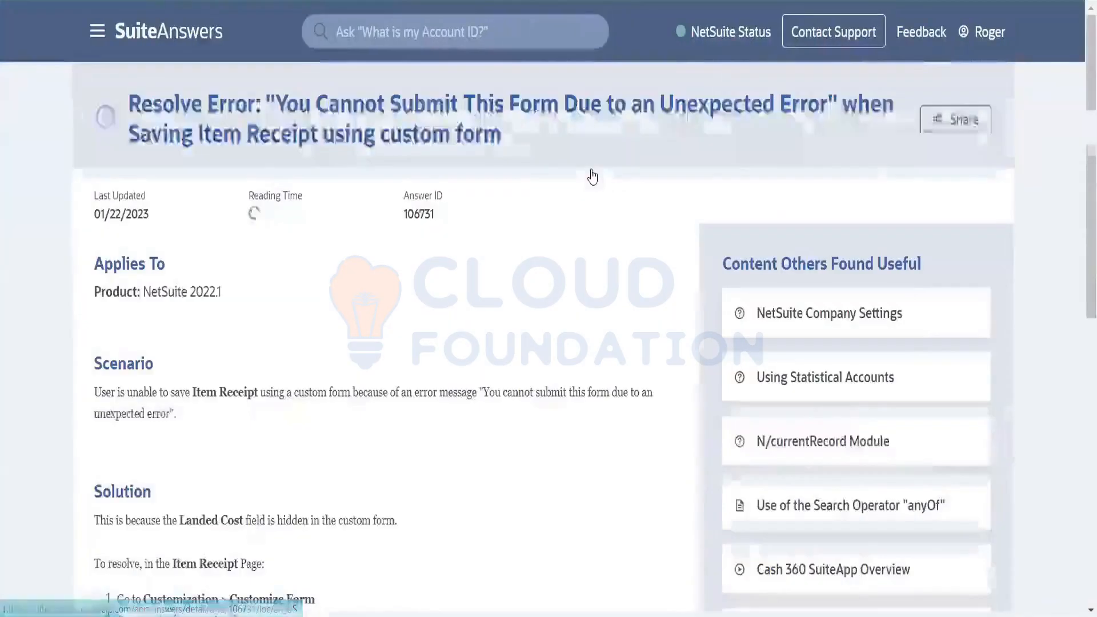
left_click_drag(1081, 247, 1081, 437)
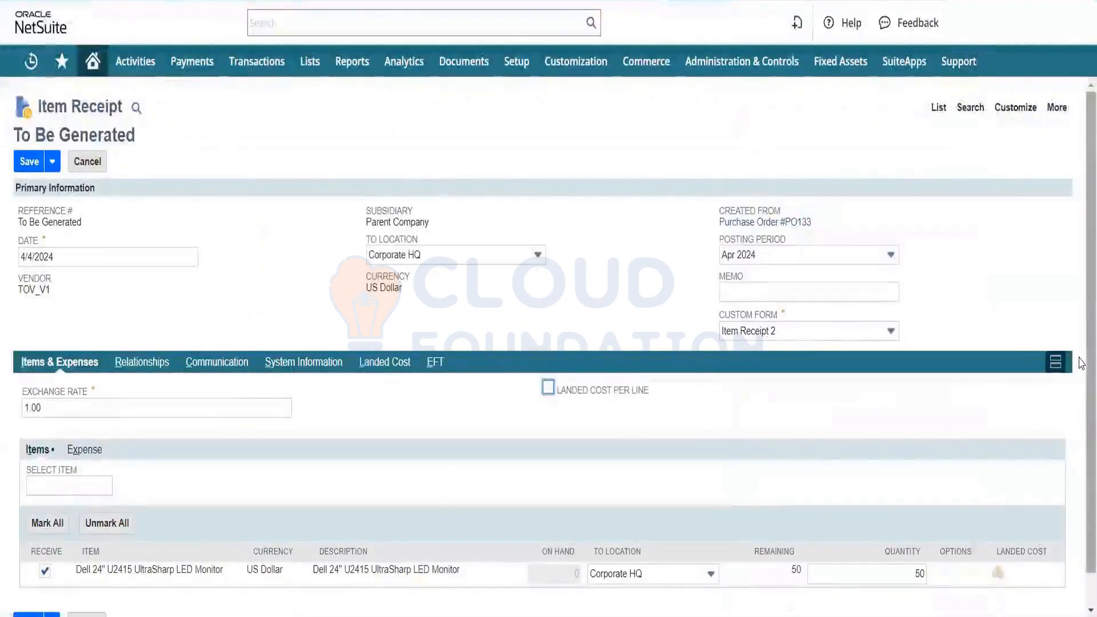
Step: Try saving the item receipt again and dismiss the error alert
scroll(514, 486, "down", 1)
left_click(28, 588)
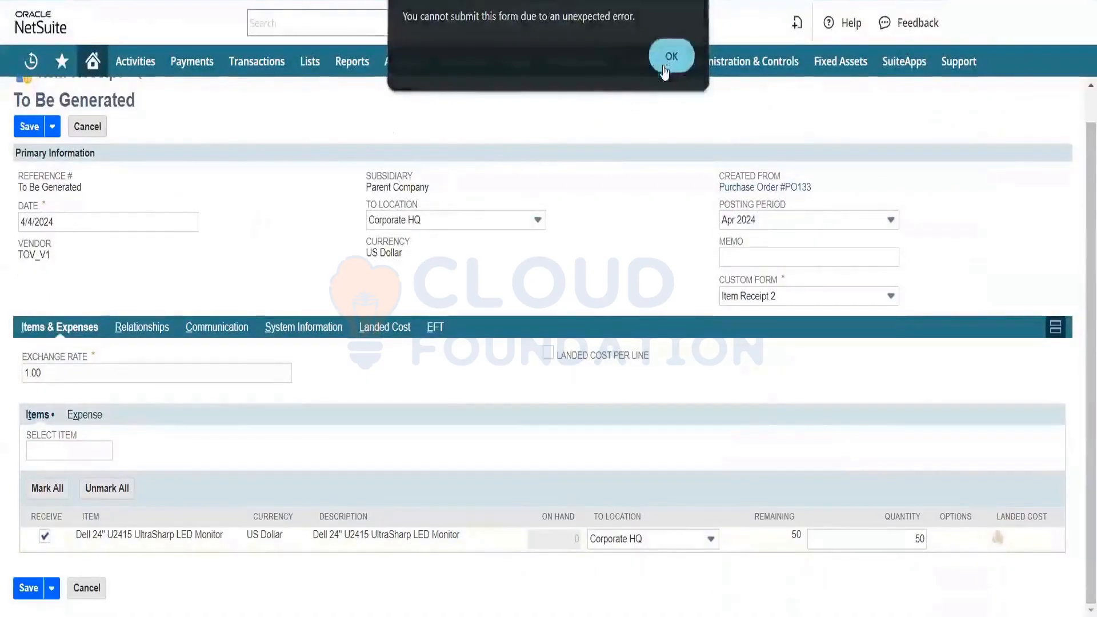
left_click(665, 66)
Step: Enter 10 as the landed cost category amount on the receipt, try to save it, and dismiss the alert
left_click(386, 327)
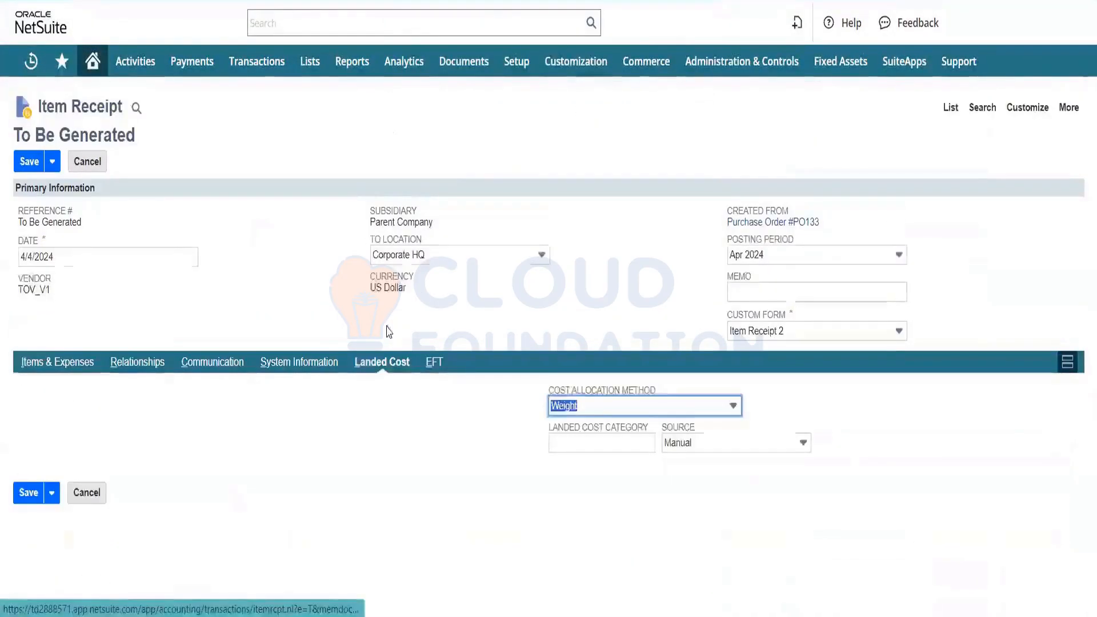
left_click(598, 440)
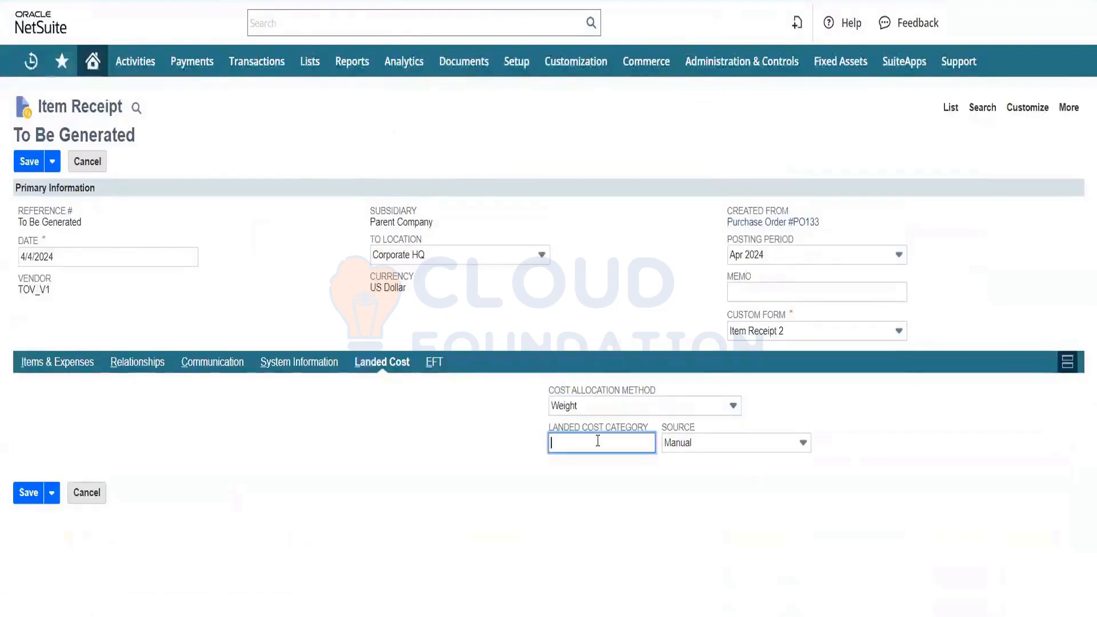
type("10")
key("Tab")
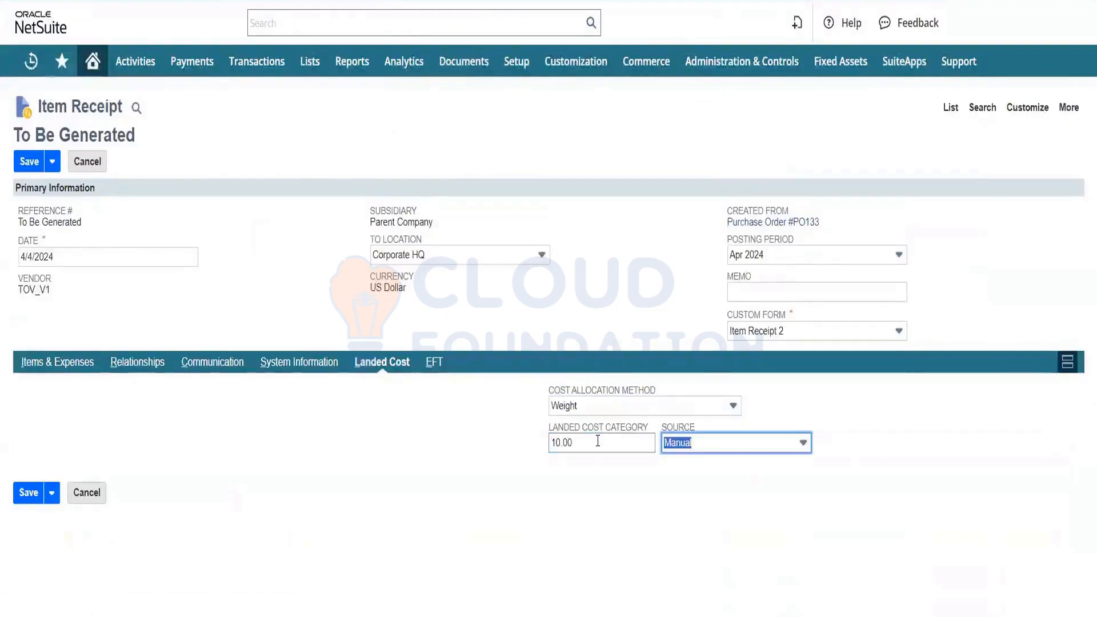
left_click(25, 508)
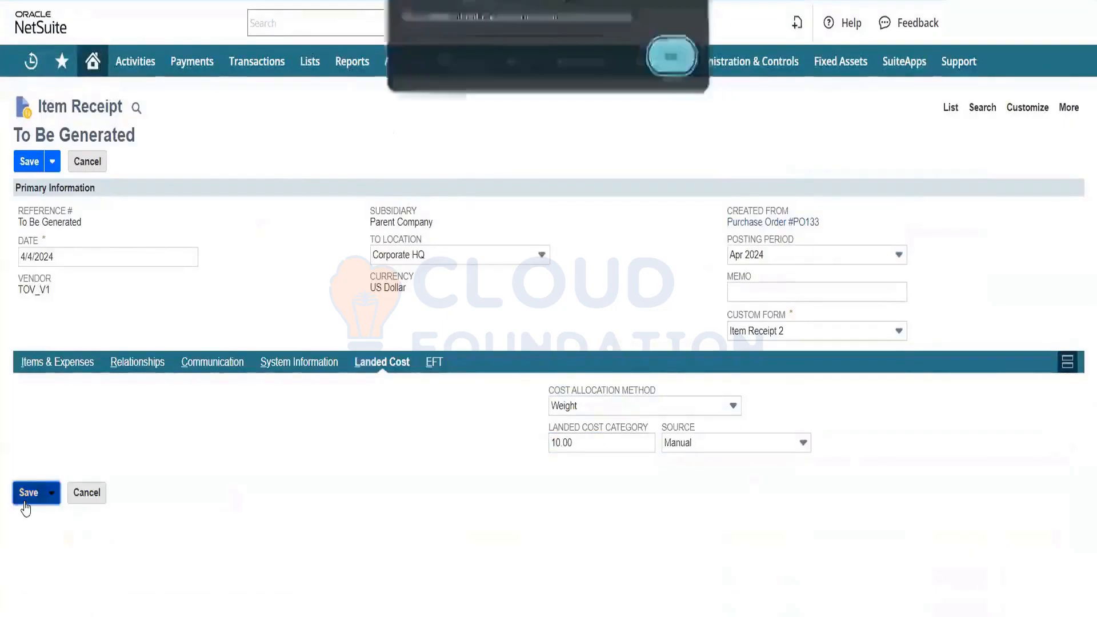
left_click(664, 57)
mouse_move(643, 72)
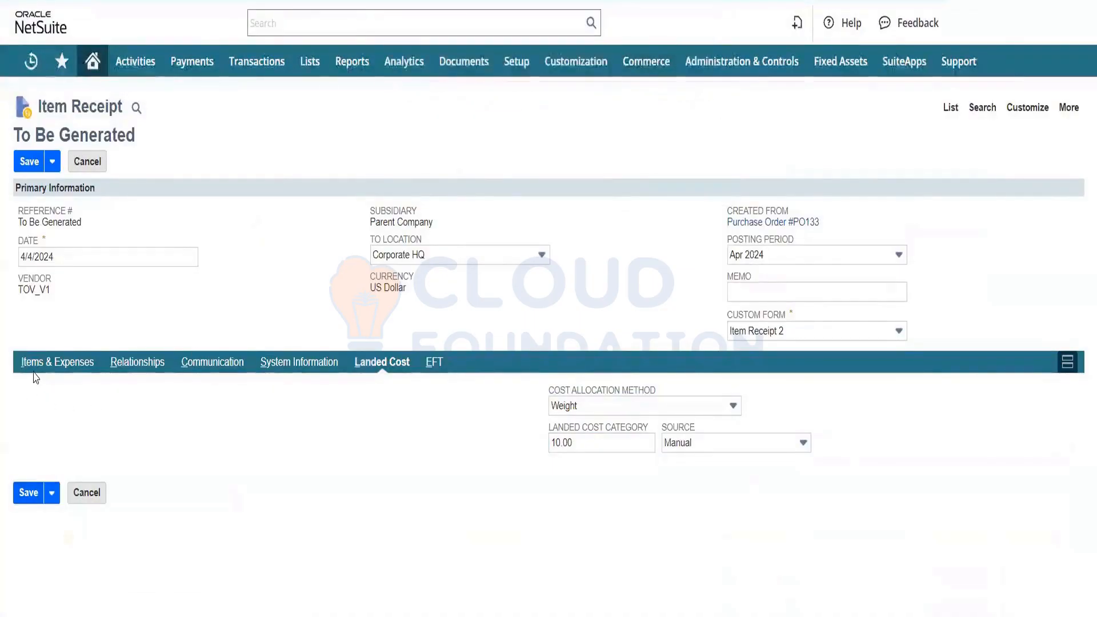
Step: Recheck the receipt's item line, then switch to SuiteAnswers and reread the solution steps for the Landed Cost column
left_click(58, 369)
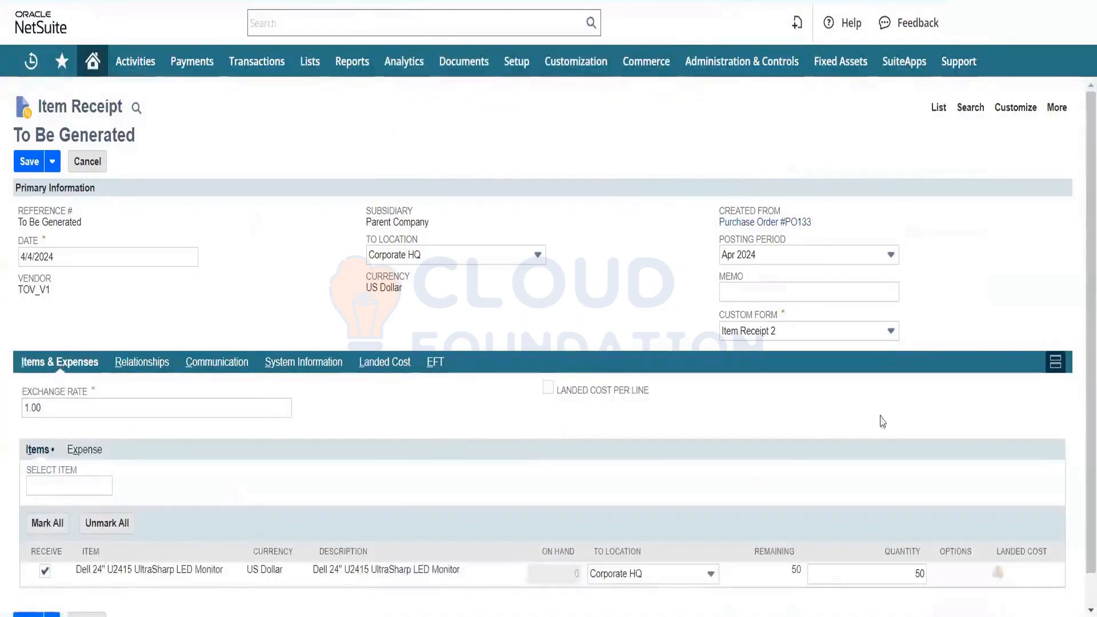
scroll(1081, 400, "down", 1)
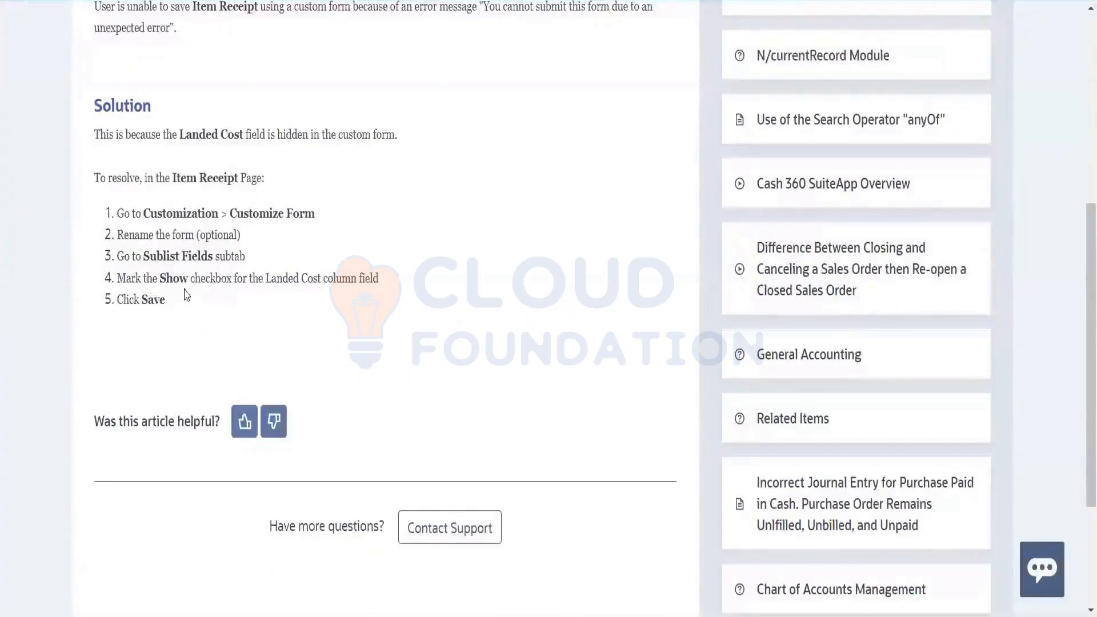
left_click_drag(184, 294, 108, 216)
left_click(399, 317)
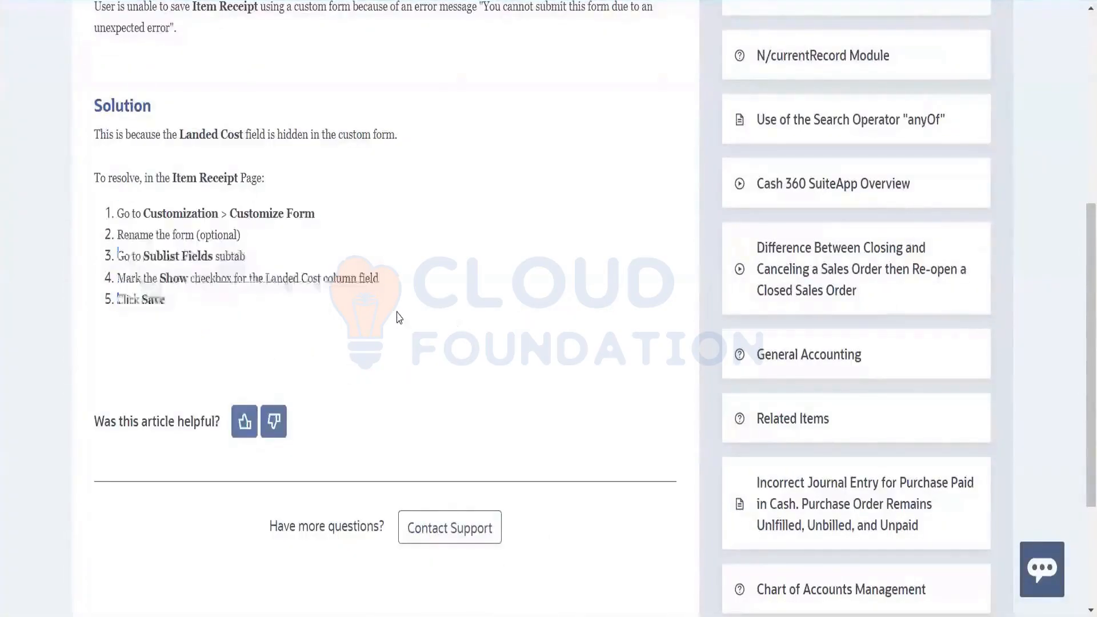
scroll(1081, 302, "up", 6)
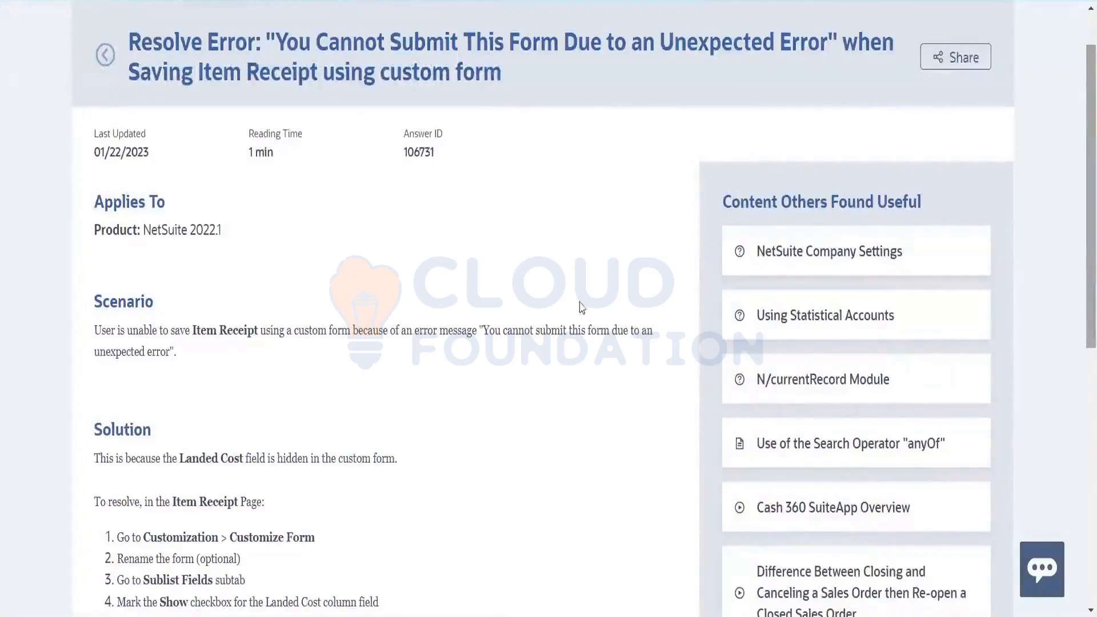
Step: Return to the search results, open the article Resolve Error: "Unexpected error" When Saving Item Receipt, and read its solution
key("alt+Left")
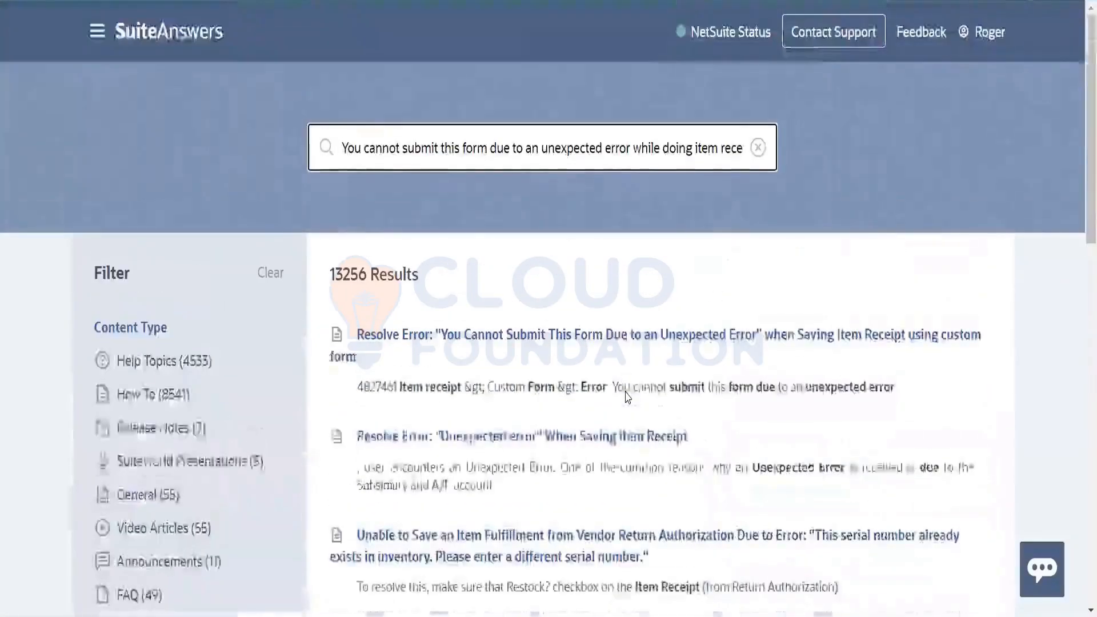
scroll(1083, 171, "down", 4)
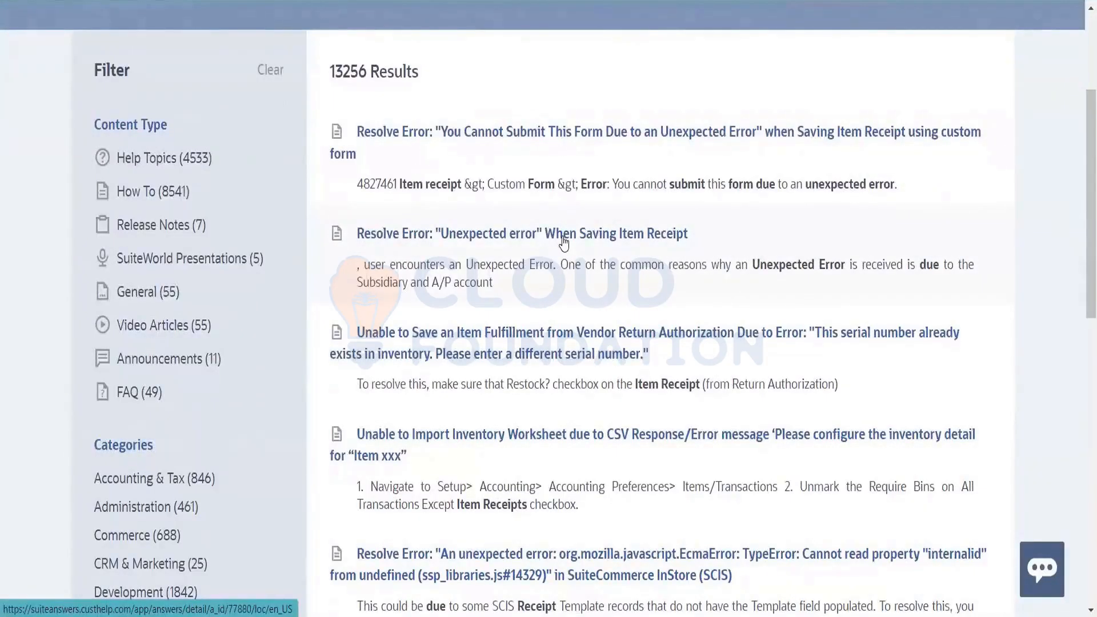
left_click(563, 243)
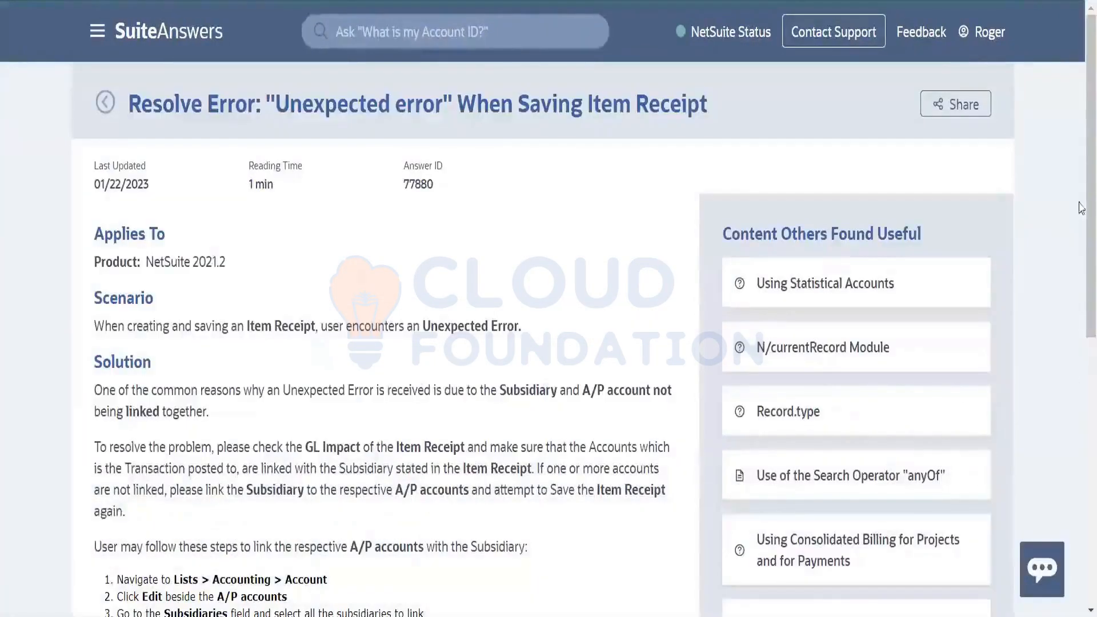
left_click_drag(1081, 208, 1081, 341)
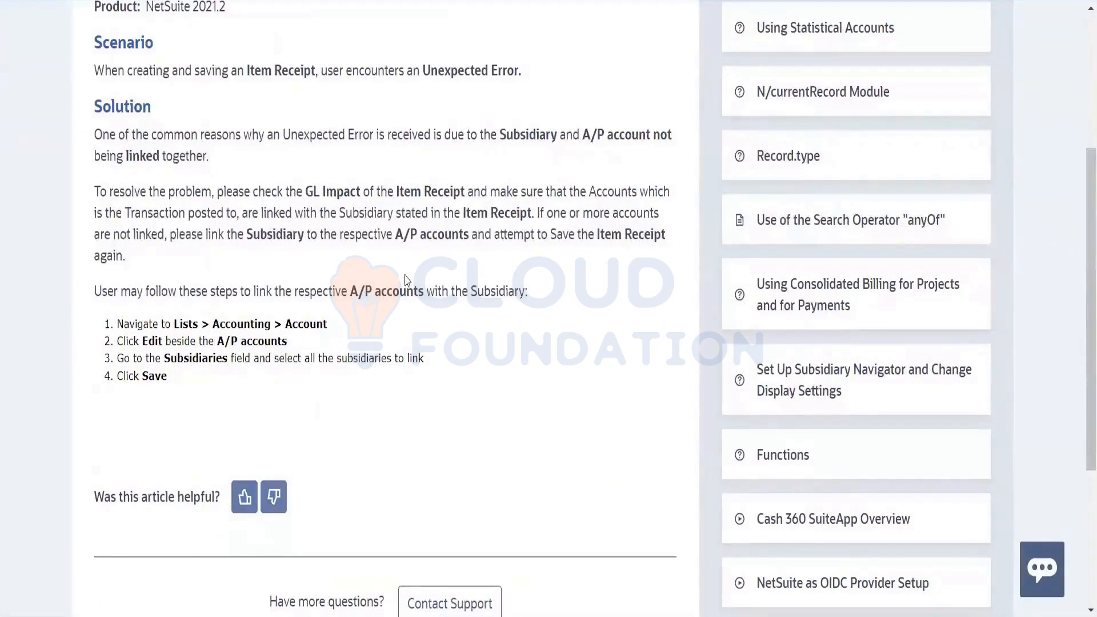
triple_click(396, 292)
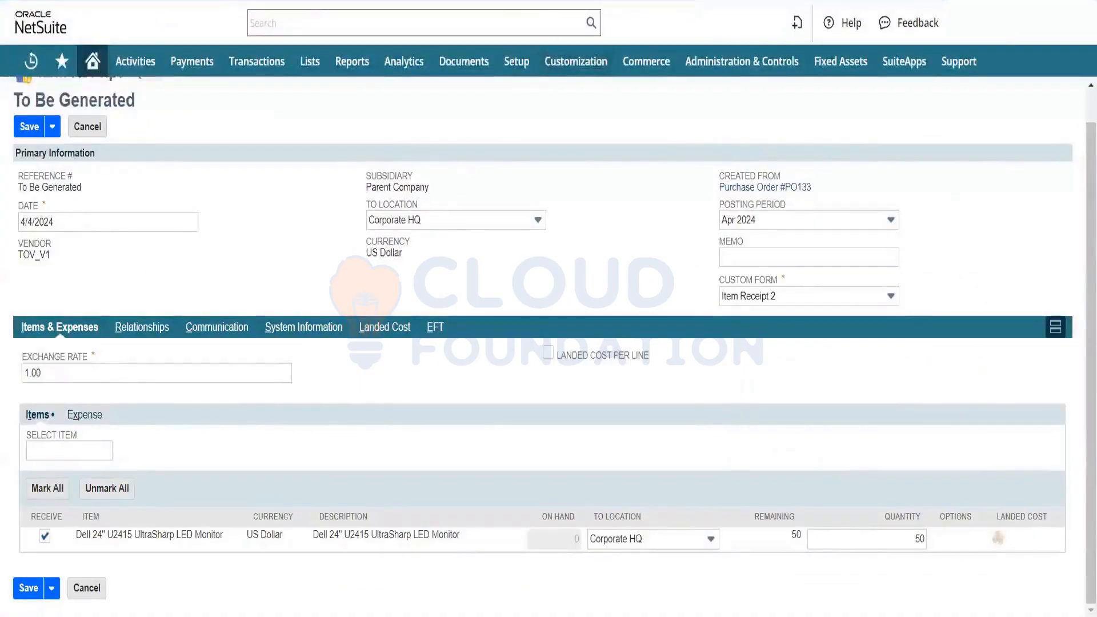
Step: Switch to the NetSuite receipt, copy the item name Dell 24" U2415 UltraSharp LED Monitor, search for it globally and open its record
triple_click(153, 532)
key("ctrl+c")
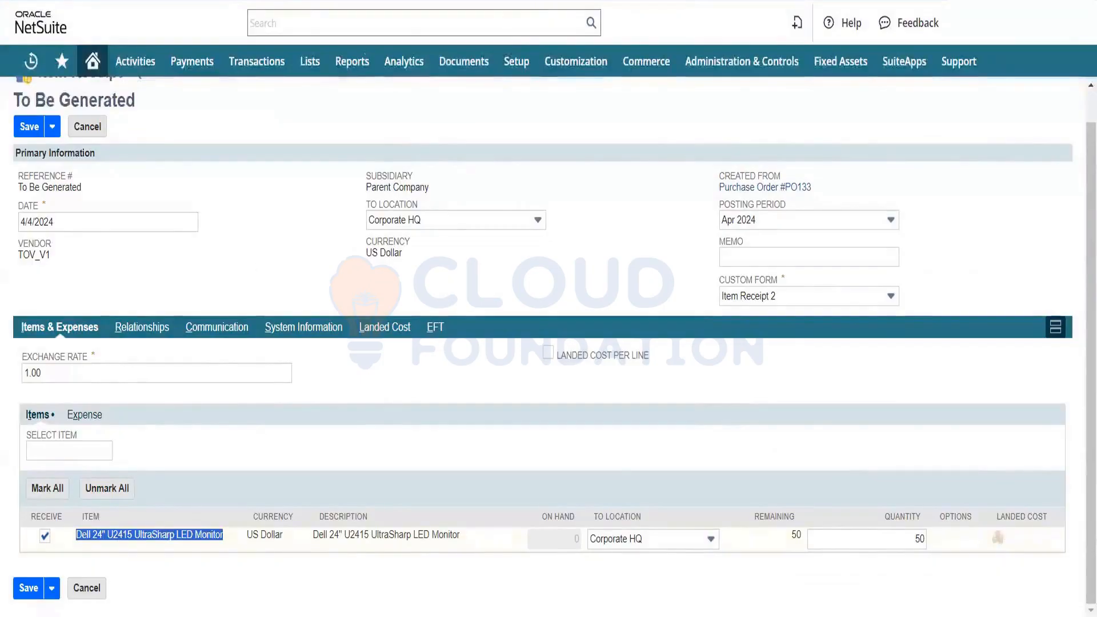
left_click(387, 21)
key("ctrl+v")
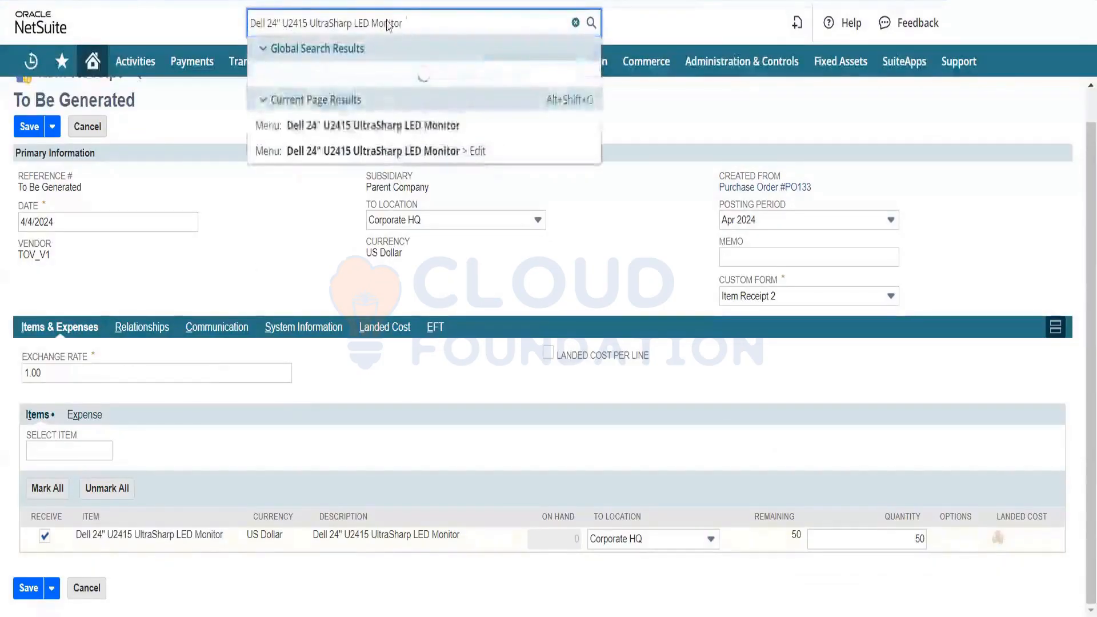
left_click(454, 139)
right_click(454, 138)
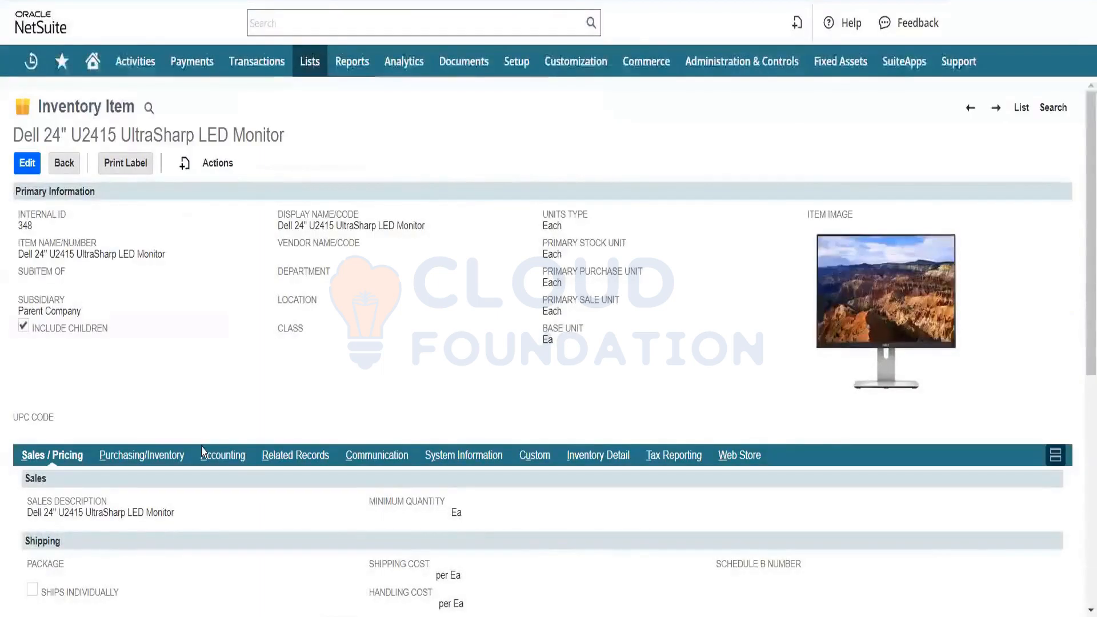
Step: Examine the monitor item's accounting details and open its asset, COGS and vendor return variance accounts separately from the item record
left_click(239, 455)
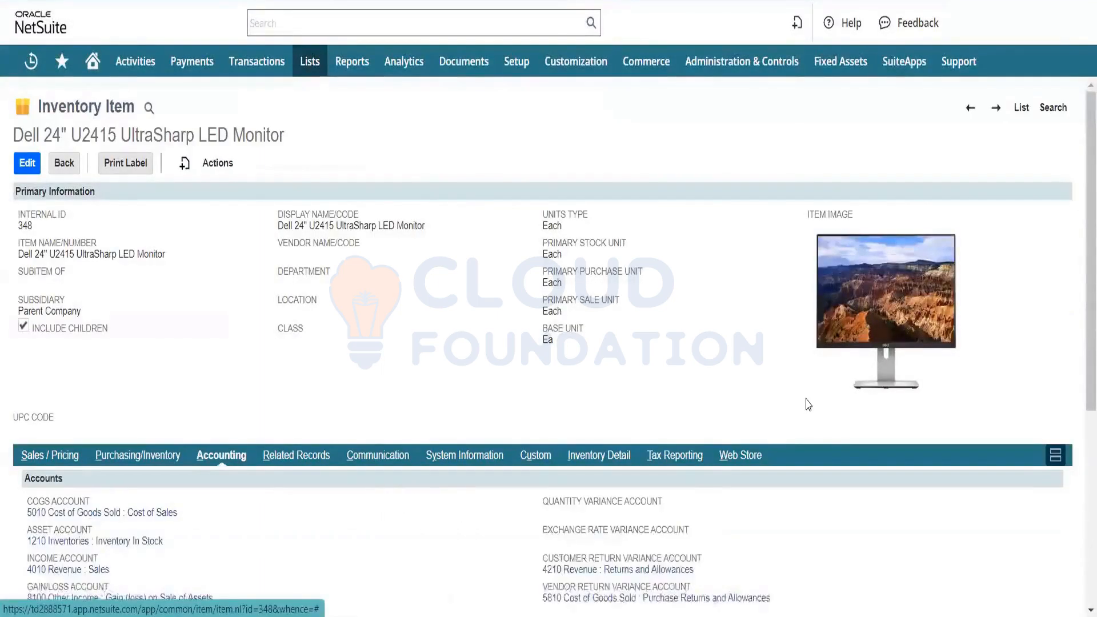
scroll(808, 404, "down", 4)
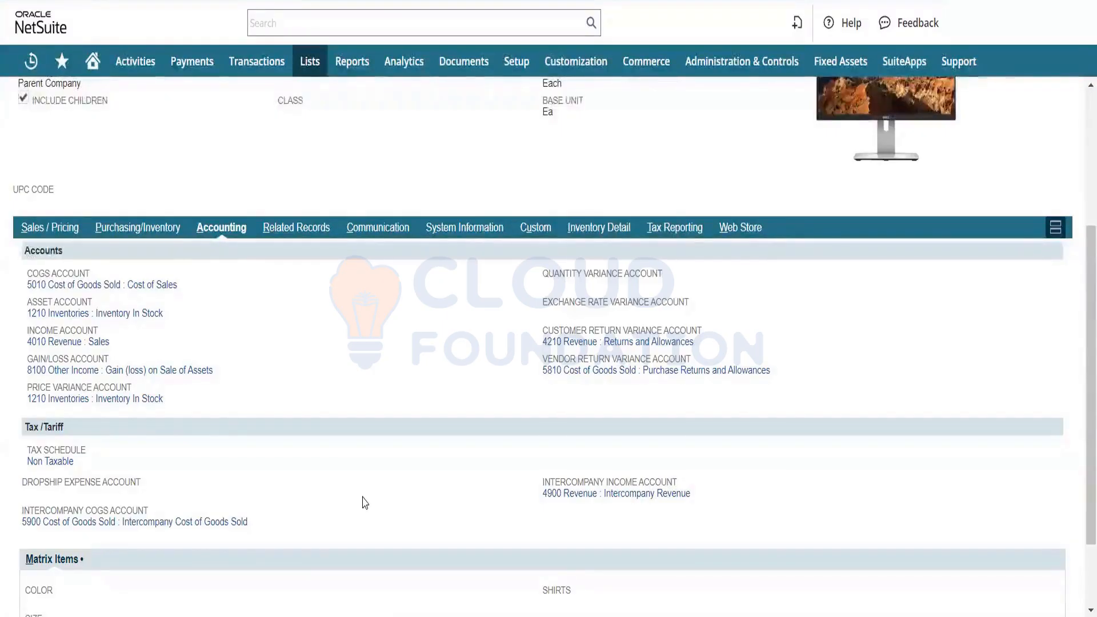
right_click(124, 315)
left_click(157, 329)
right_click(153, 284)
left_click(178, 303)
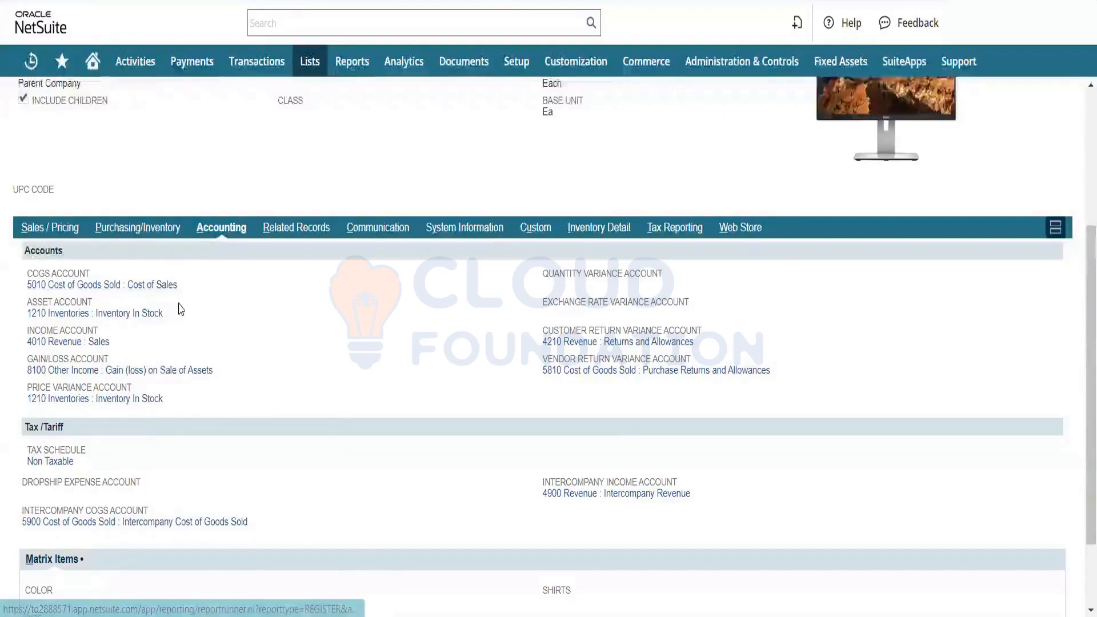
right_click(694, 368)
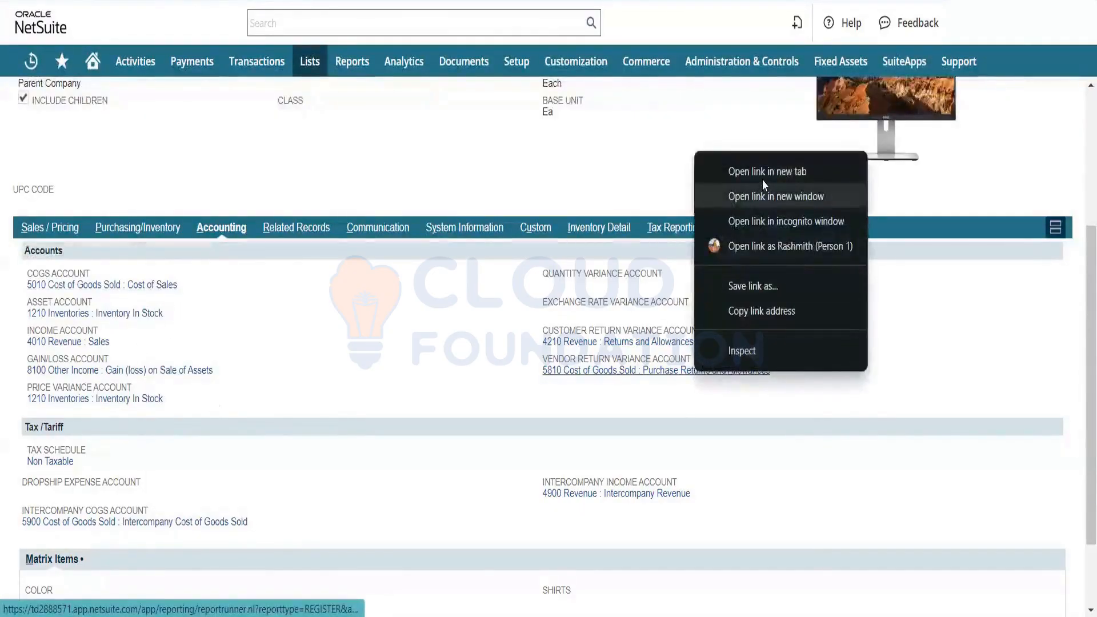
left_click(776, 196)
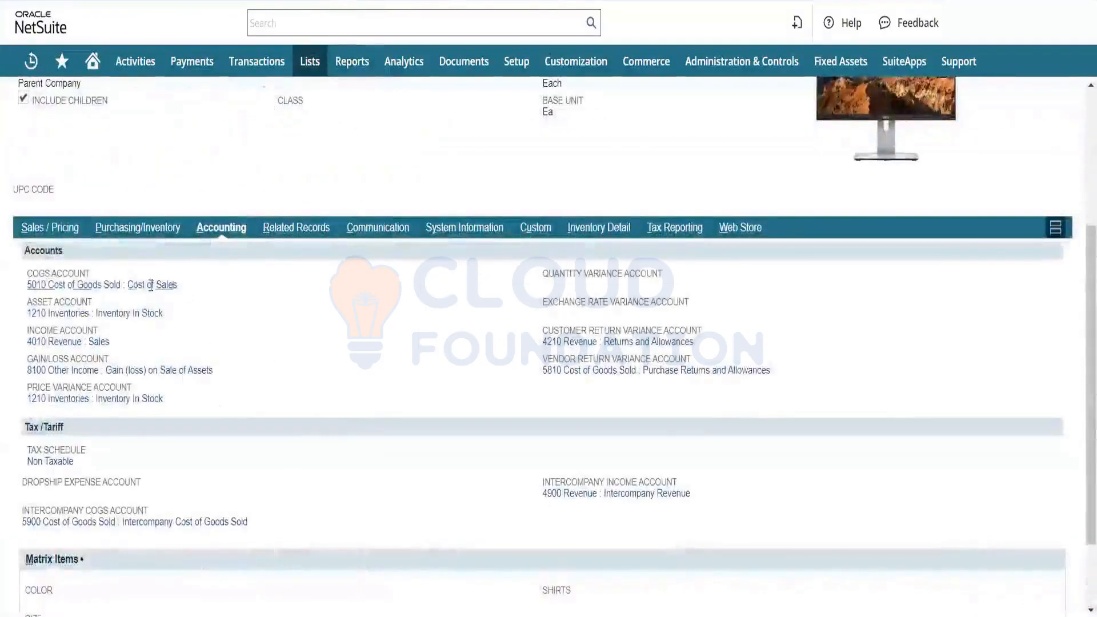
Step: Copy the COGS account name "5010 Cost of Goods Sold : Cost of Sales" from the item record and search for it globally
triple_click(150, 284)
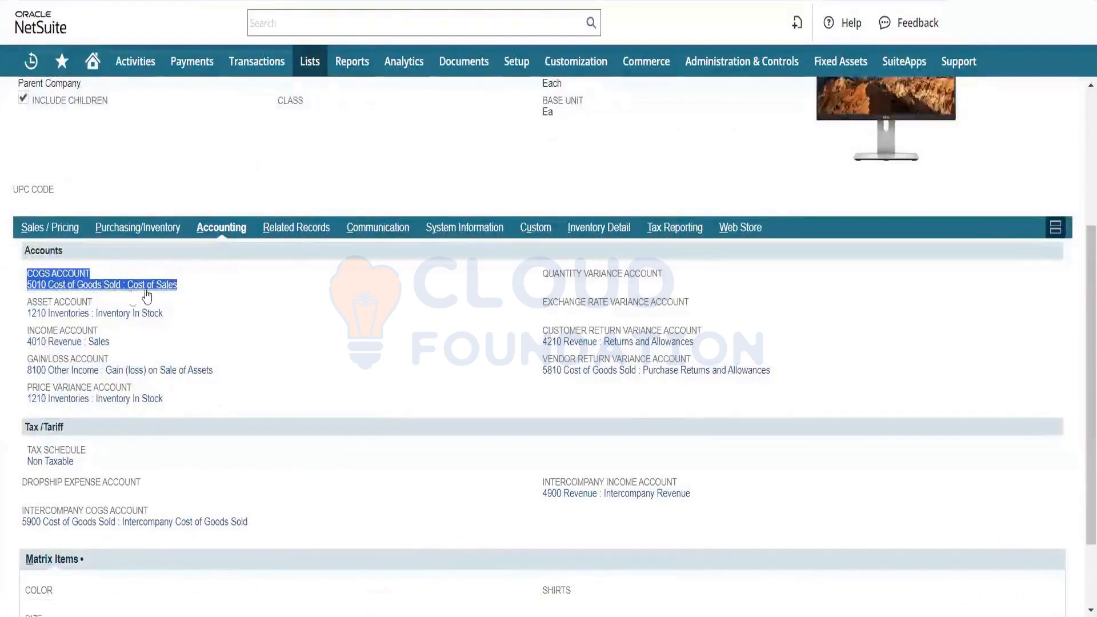
scroll(147, 294, "down", 1)
left_click(198, 283)
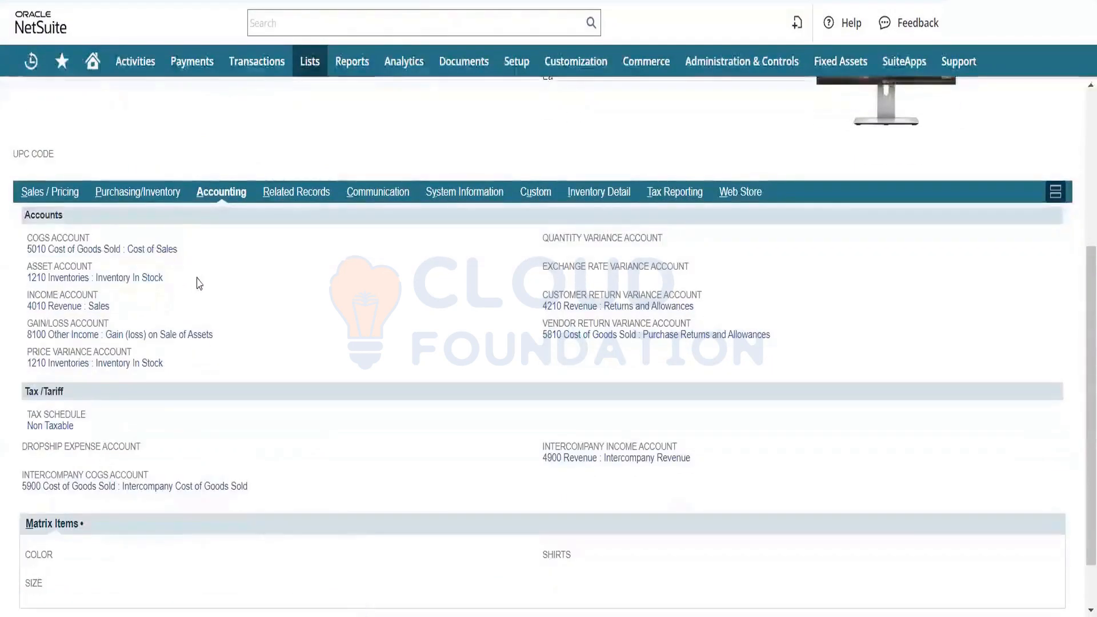
left_click_drag(181, 249, 27, 246)
left_click(177, 270)
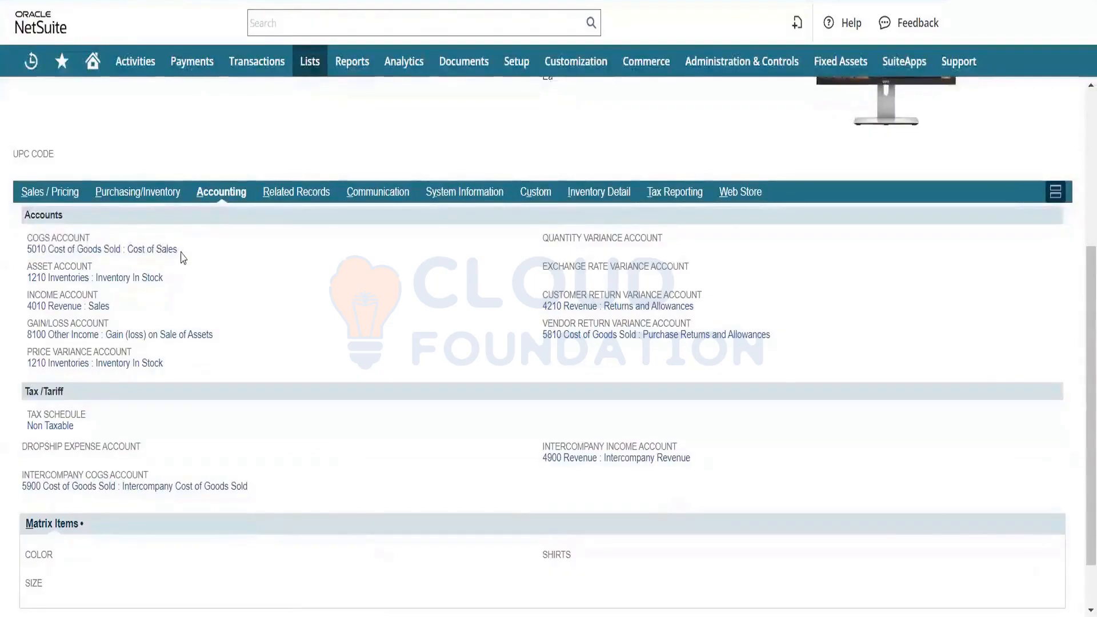
left_click_drag(179, 250, 32, 251)
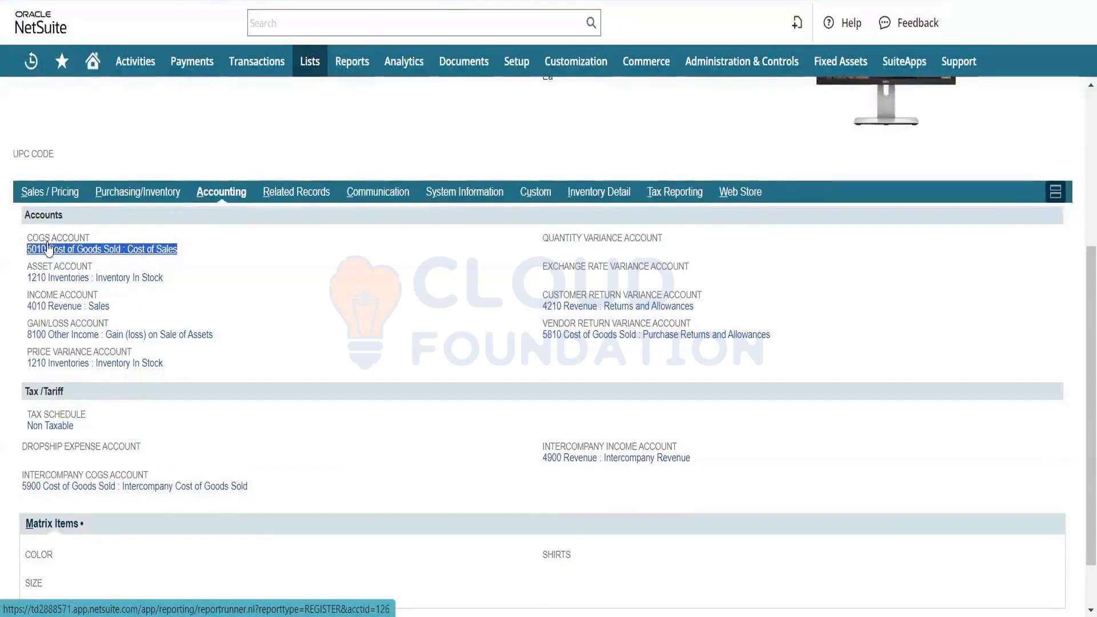
left_click(371, 29)
right_click(371, 28)
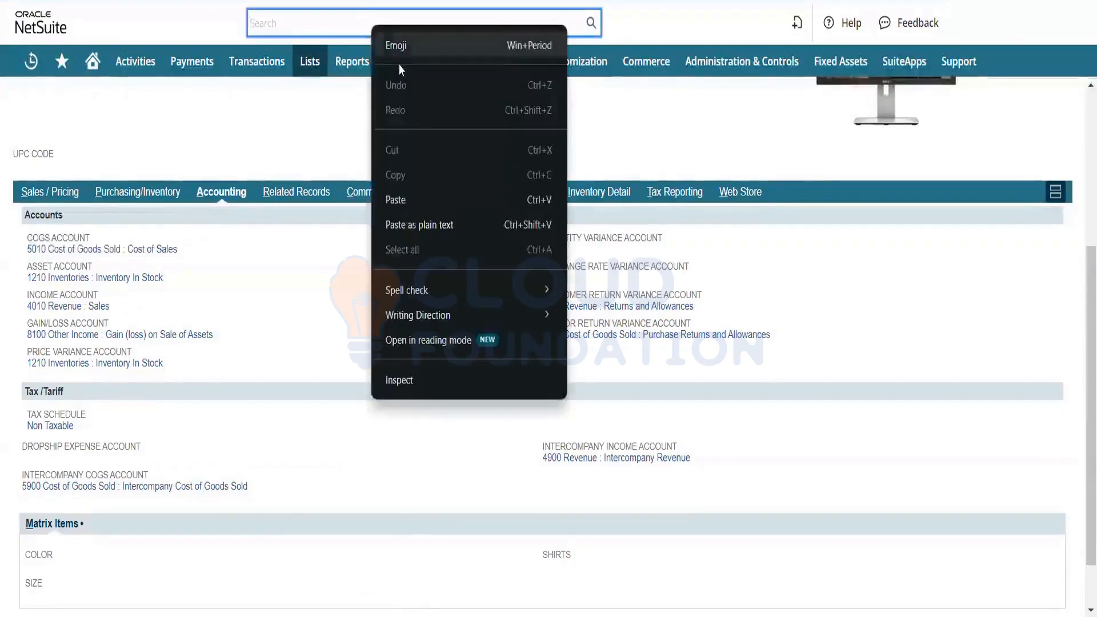
left_click(312, 30)
key("ctrl+v")
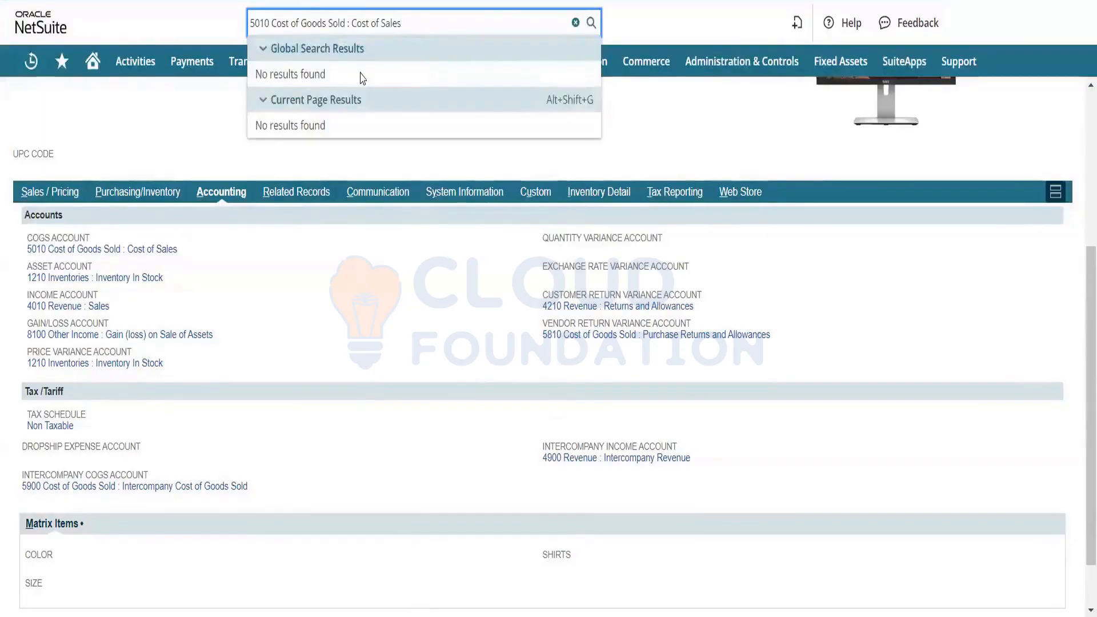
left_click(433, 232)
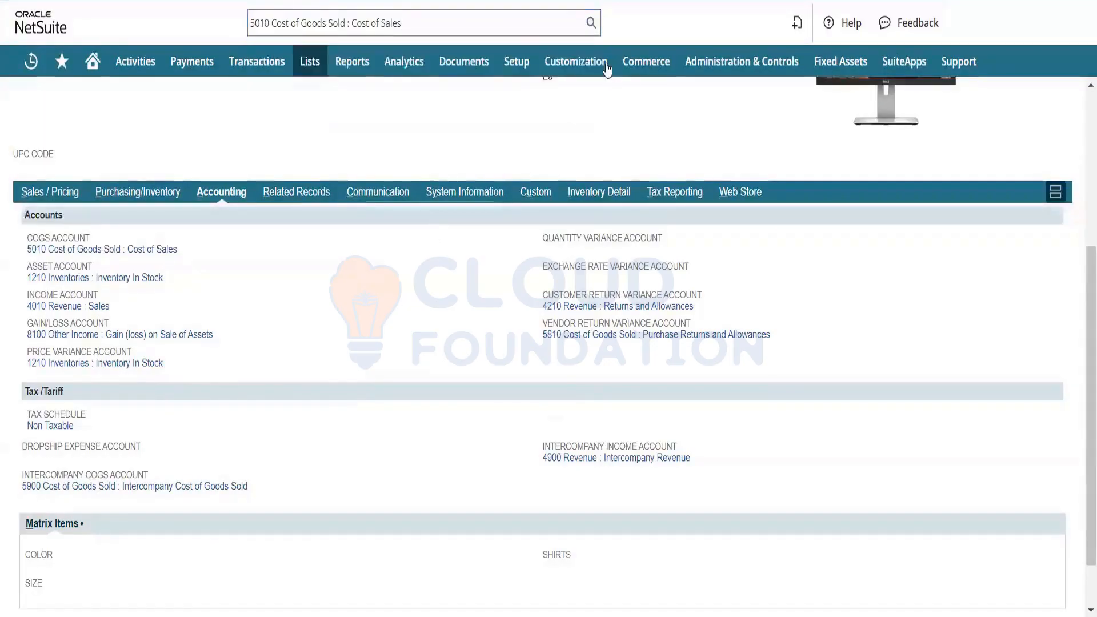
Step: Open the Chart of Accounts separately, find account 5000 Cost of Goods Sold and open it for editing in its own tab
mouse_move(516, 63)
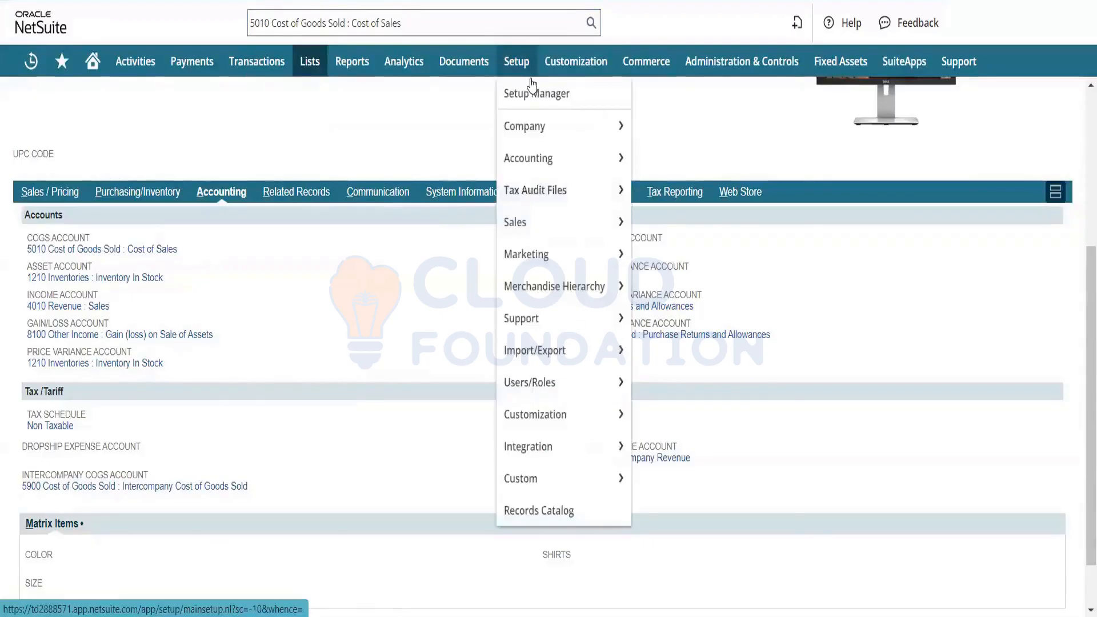
mouse_move(554, 161)
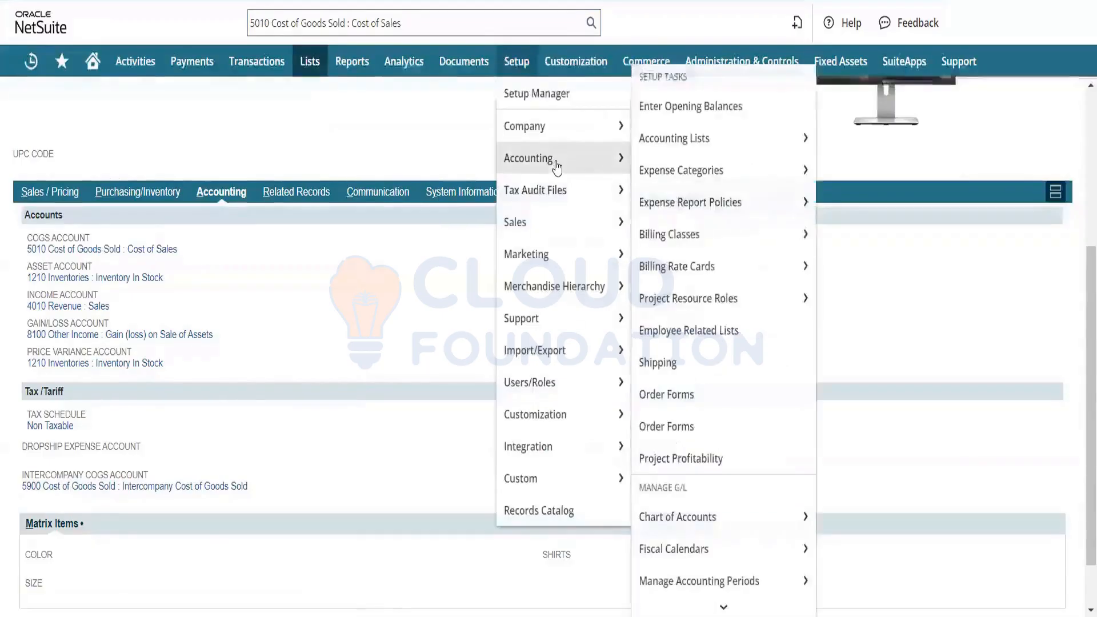
right_click(724, 520)
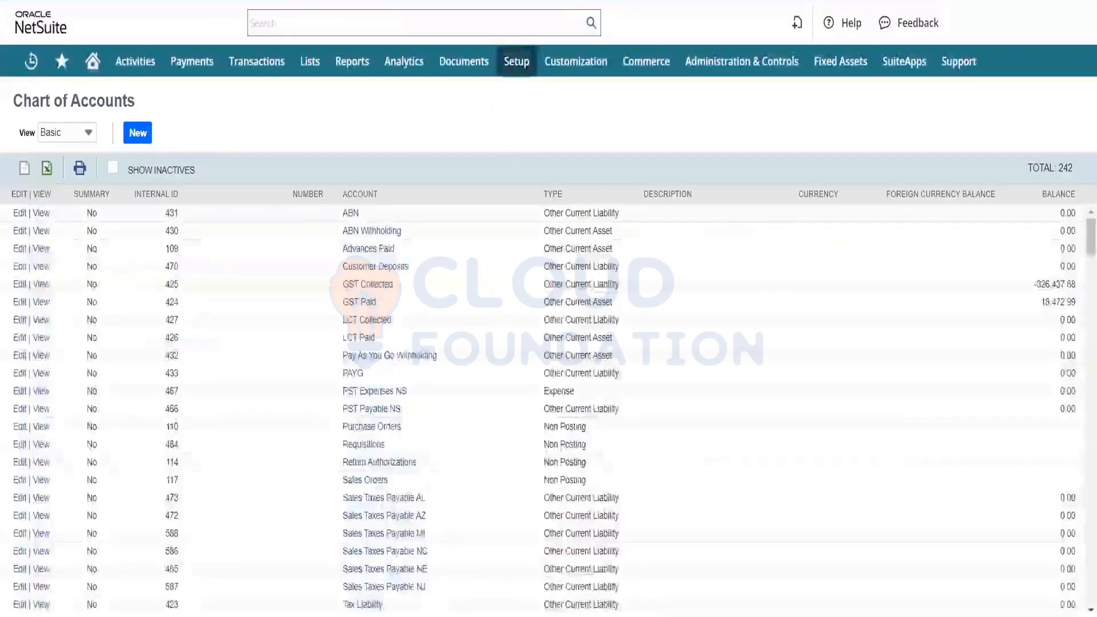
key("ctrl+f")
type("5000")
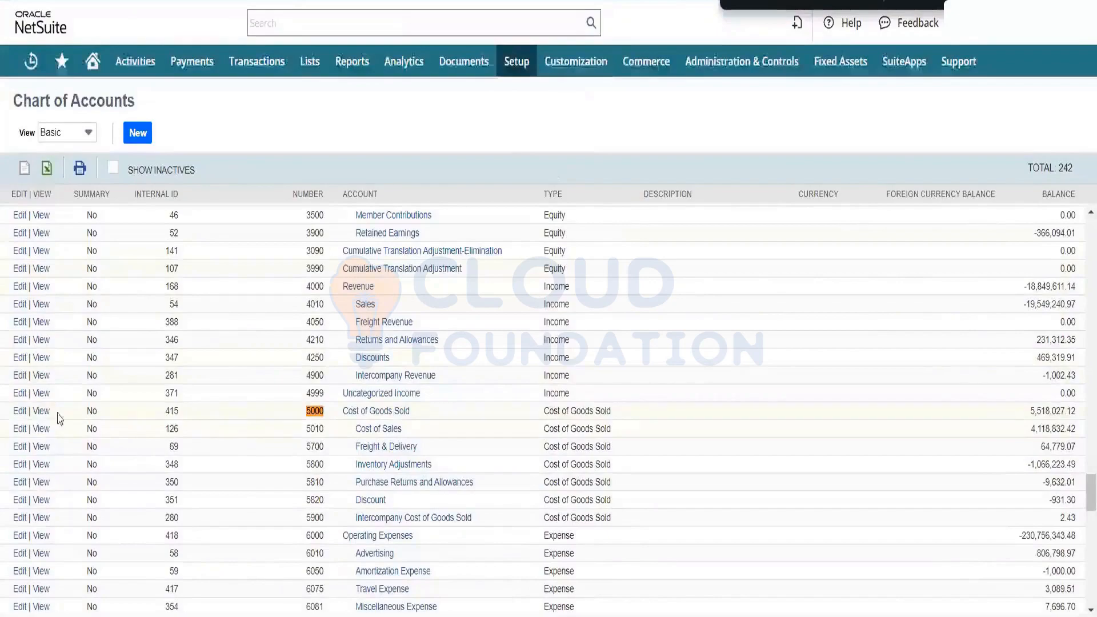
right_click(18, 413)
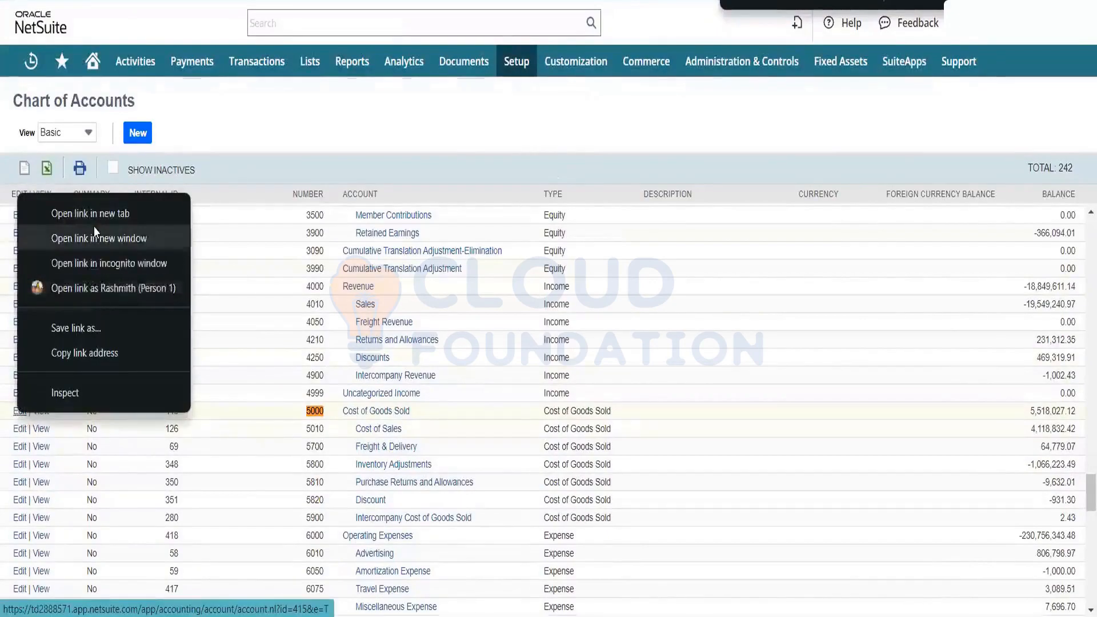
left_click(98, 224)
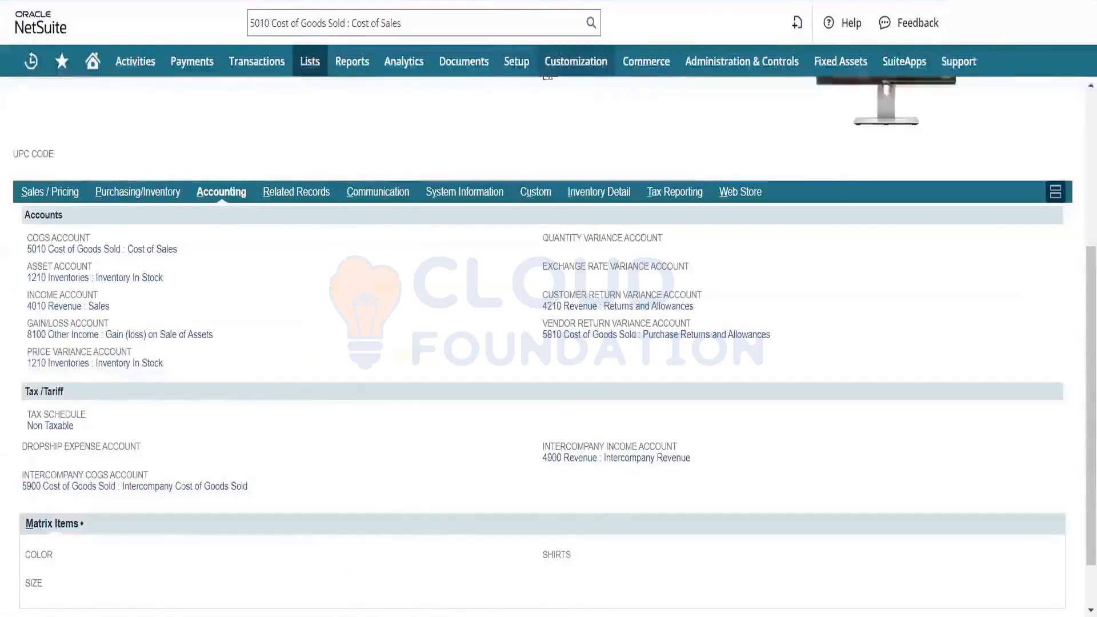
Step: Find accounts 1210 Inventory In Stock and 4010 Sales in the chart of accounts and open each for editing separately
left_click(680, 1)
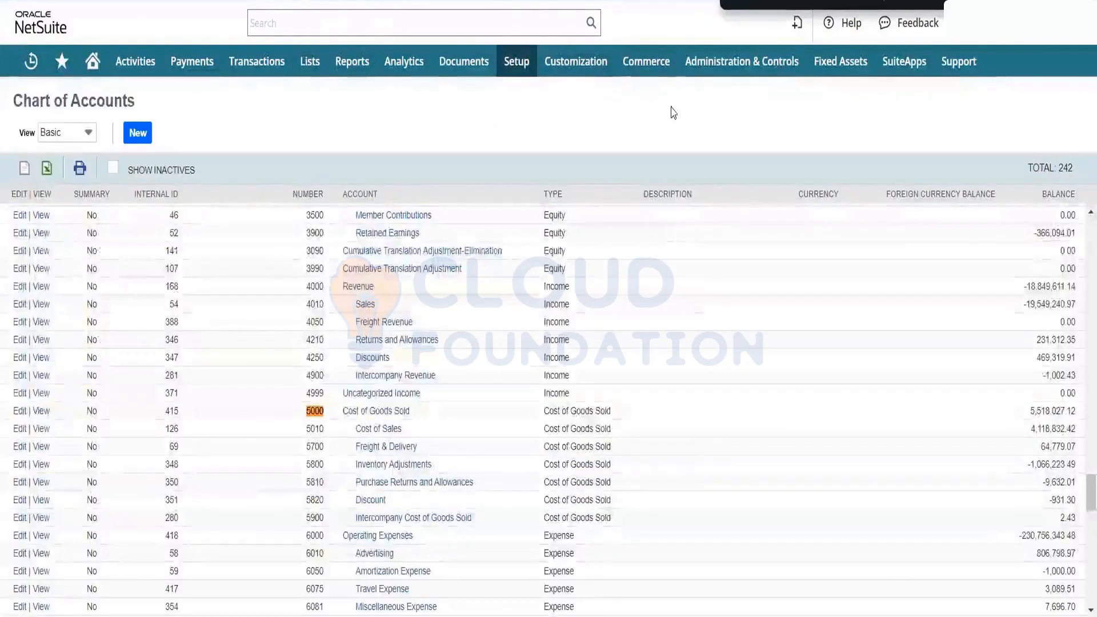
type("1210")
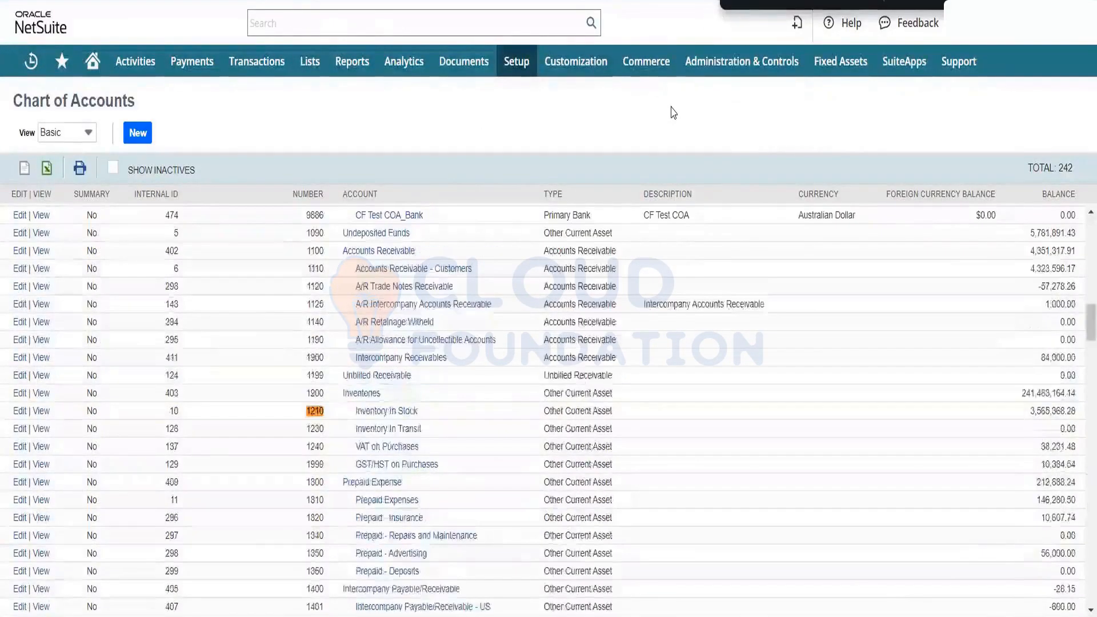
right_click(18, 417)
left_click(126, 215)
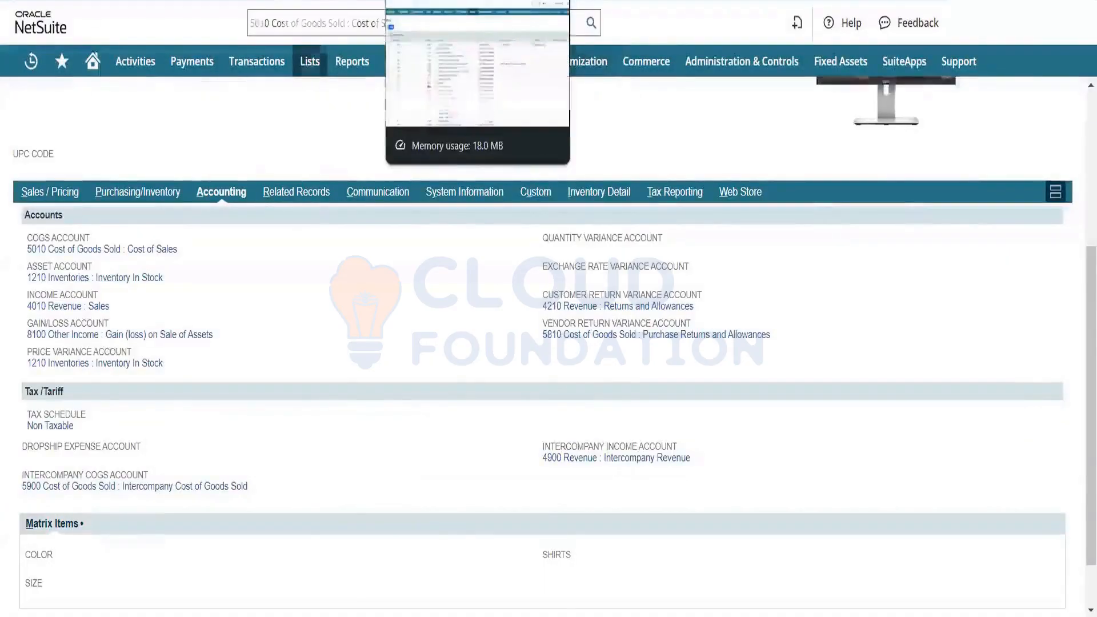
left_click(426, 0)
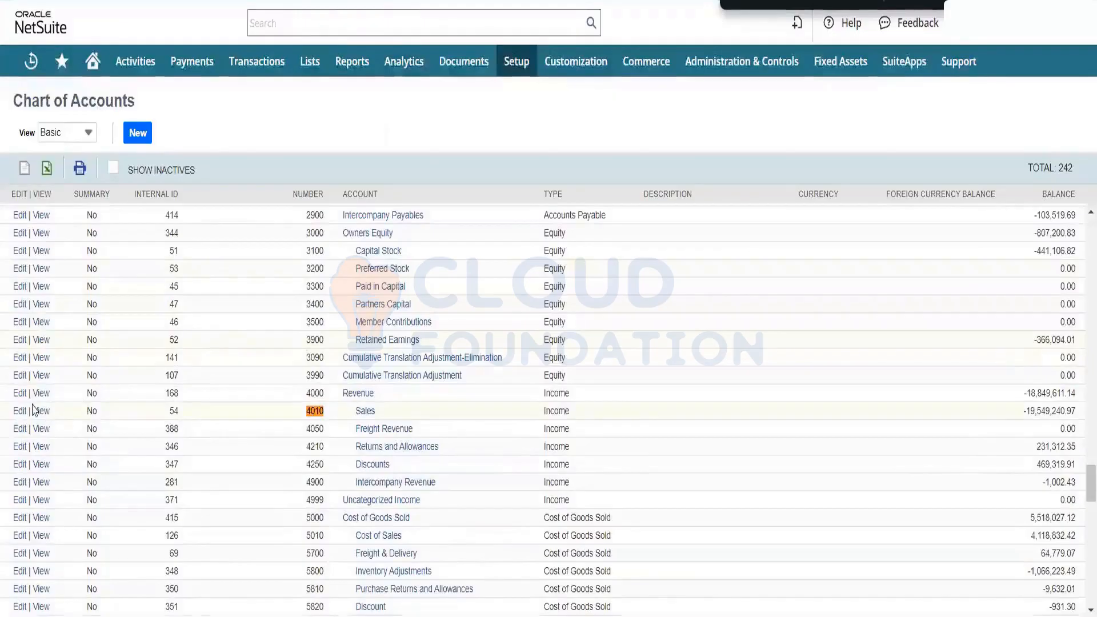
right_click(20, 418)
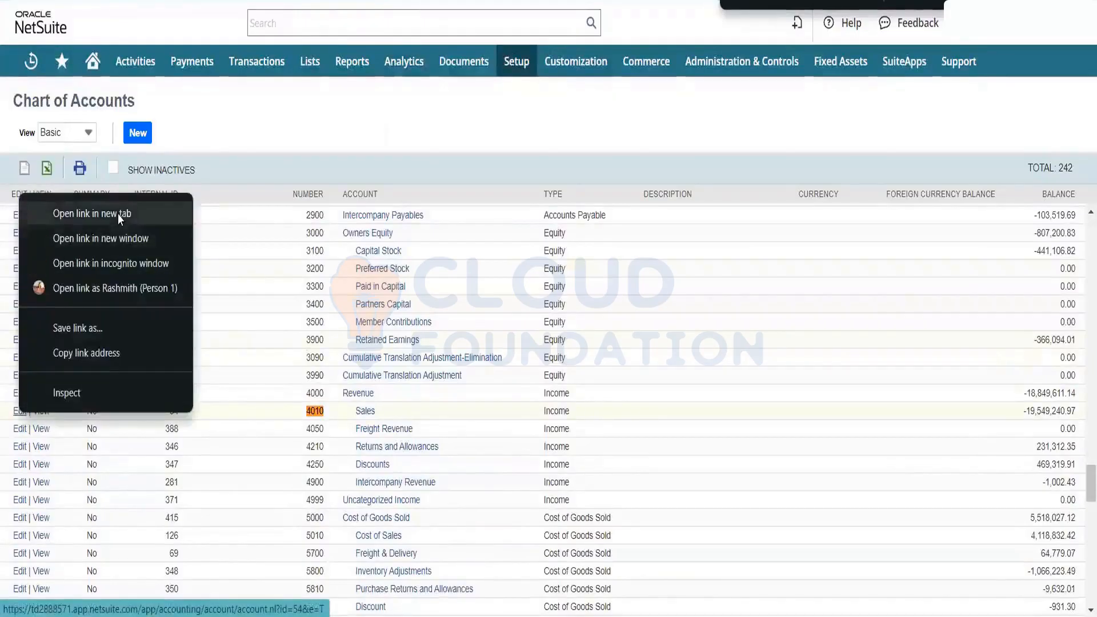
left_click(117, 214)
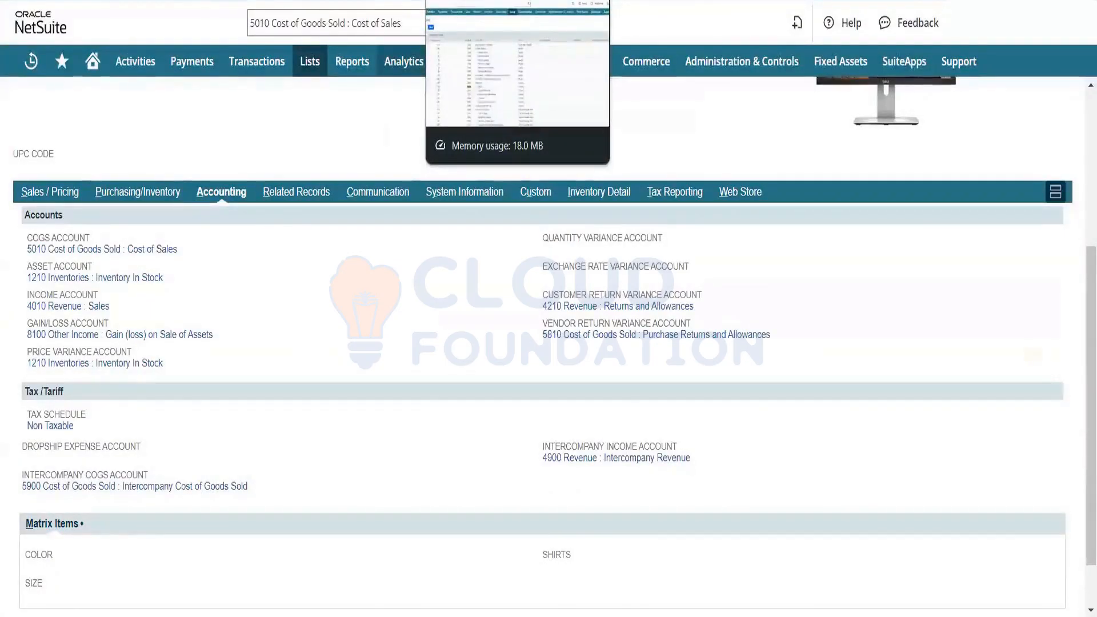
Step: Find accounts 8100 Gain (loss) on Sale of Assets, 4210 Returns and Allowances and 5810 Purchase Returns and Allowances, and open each for editing separately
left_click(457, 0)
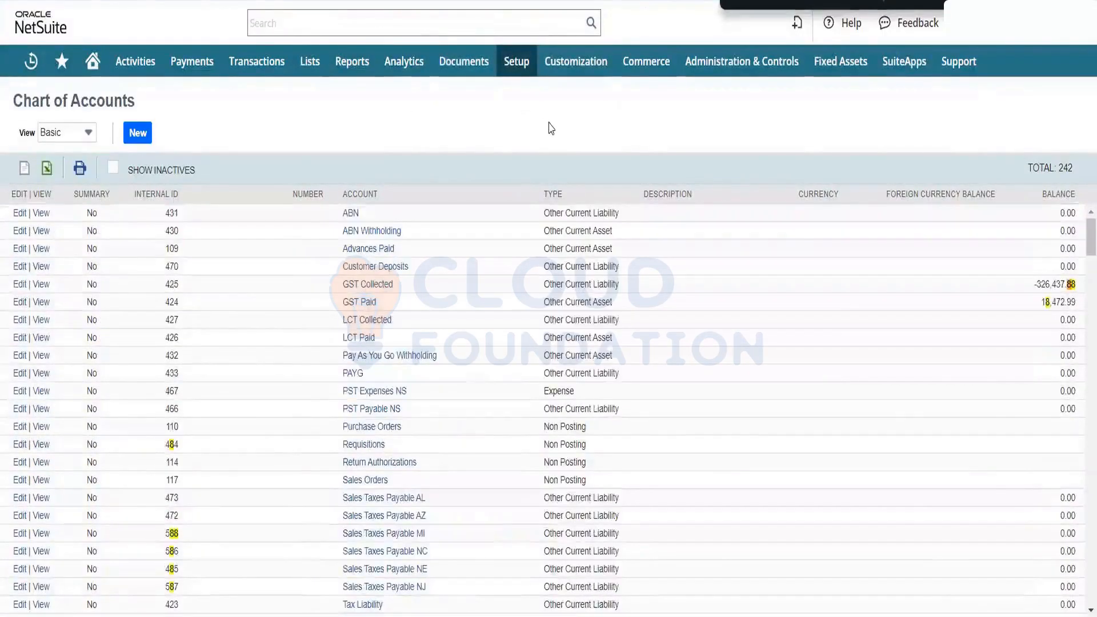
type("8100")
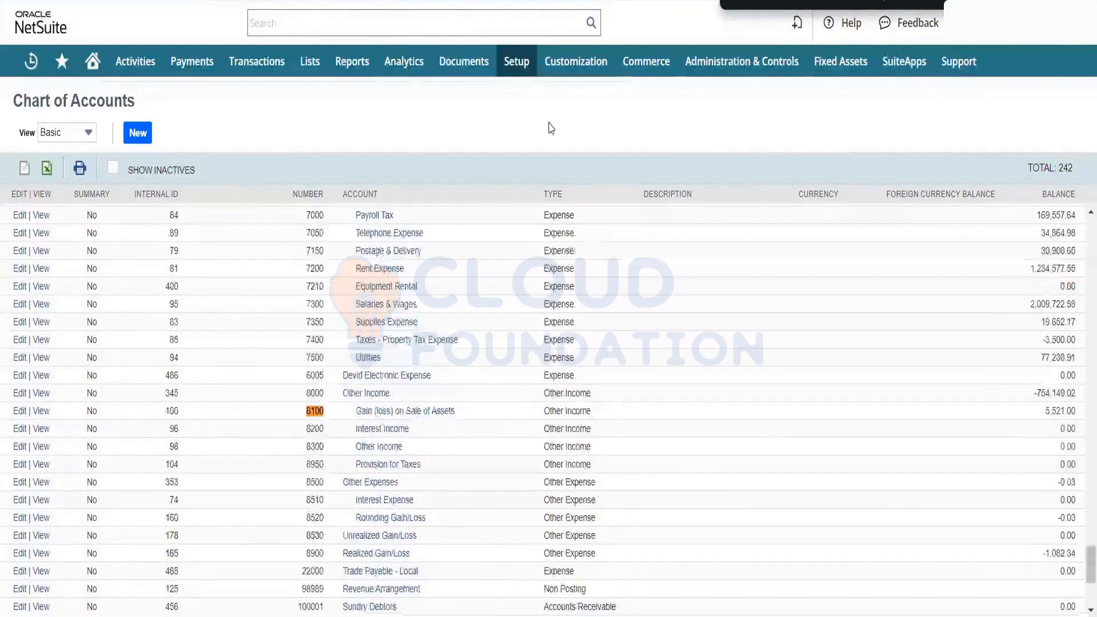
right_click(19, 411)
left_click(92, 213)
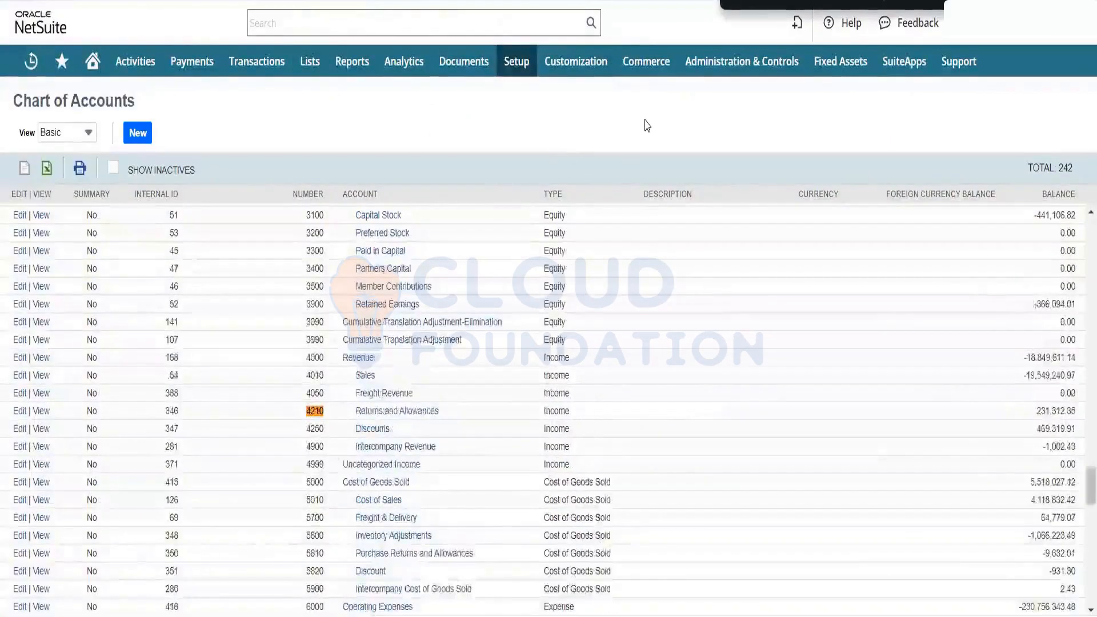
right_click(21, 413)
left_click(142, 210)
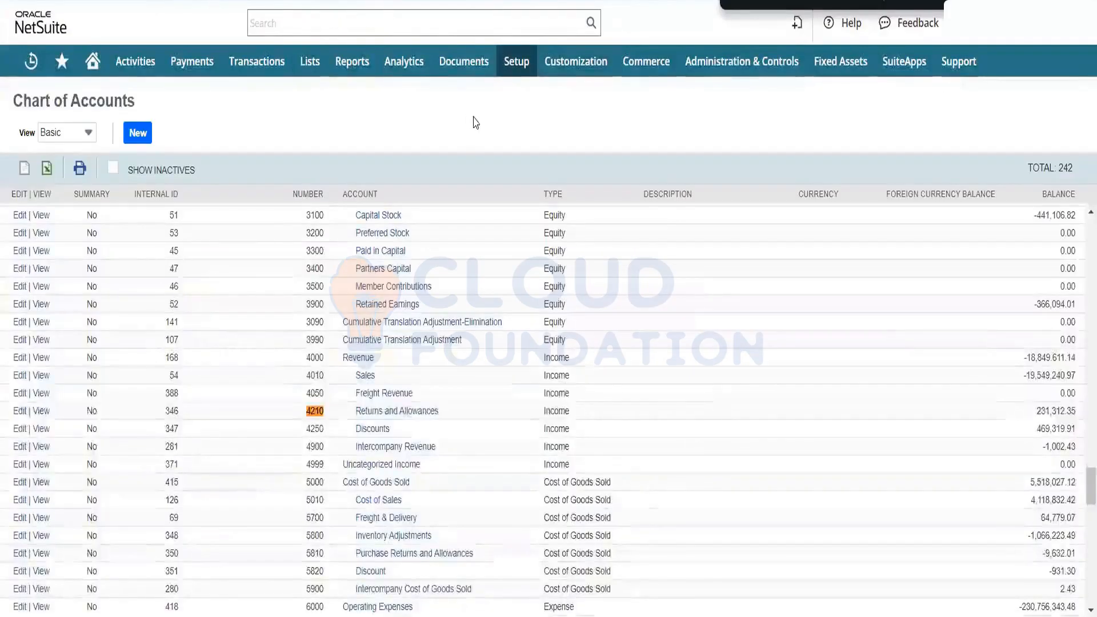
right_click(24, 560)
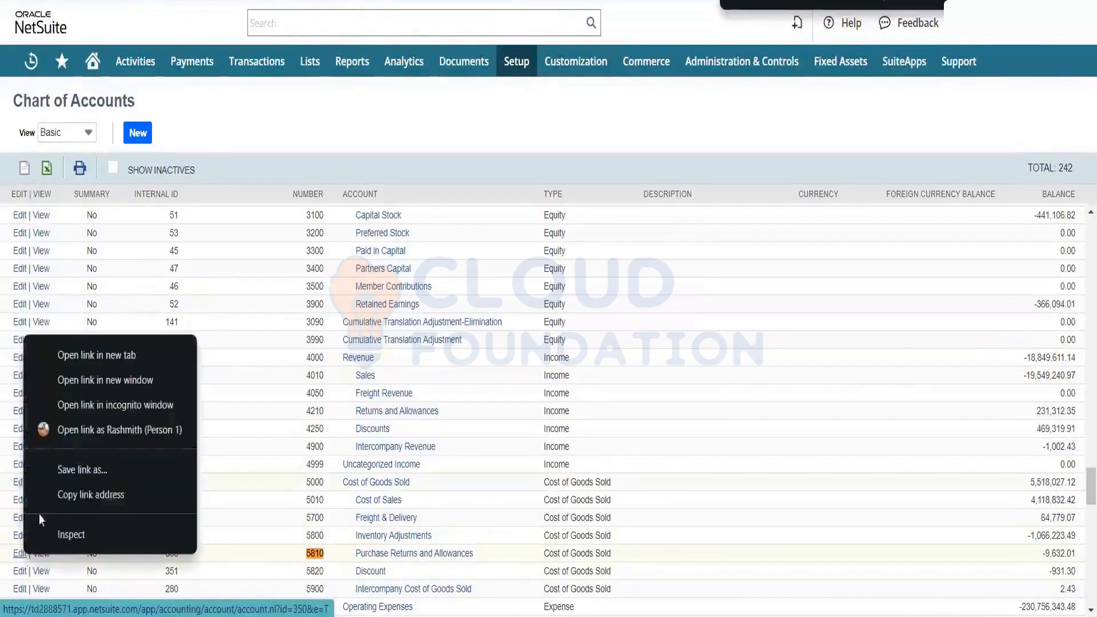
left_click(134, 354)
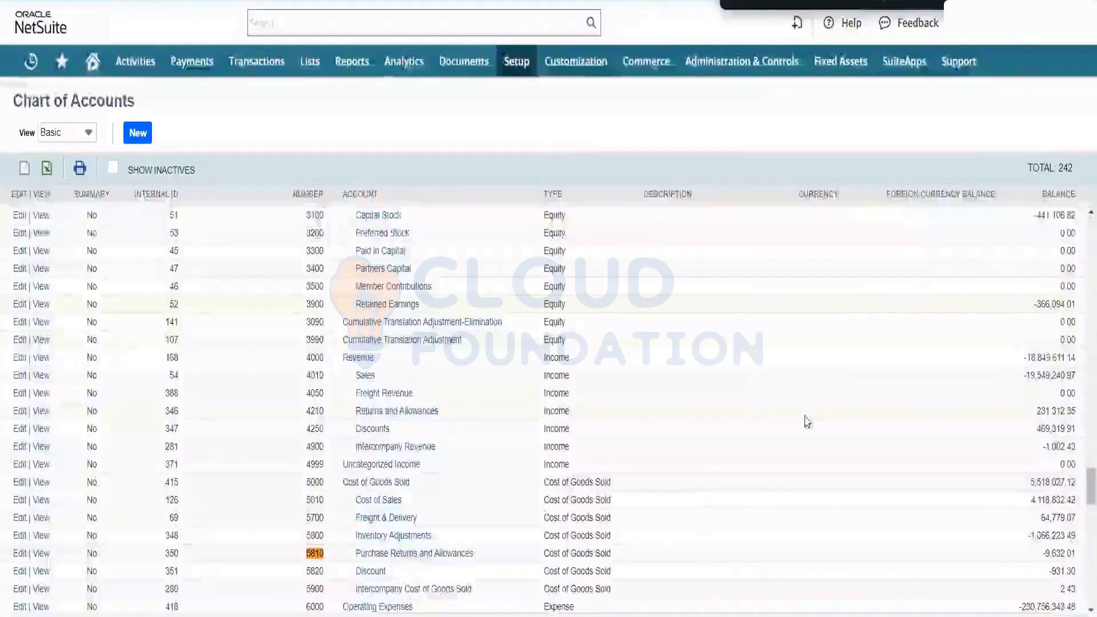
Step: Return to the unsaved item receipt for the Dell monitor, dismiss its error message and cancel the receipt
scroll(1080, 449, "down", 4)
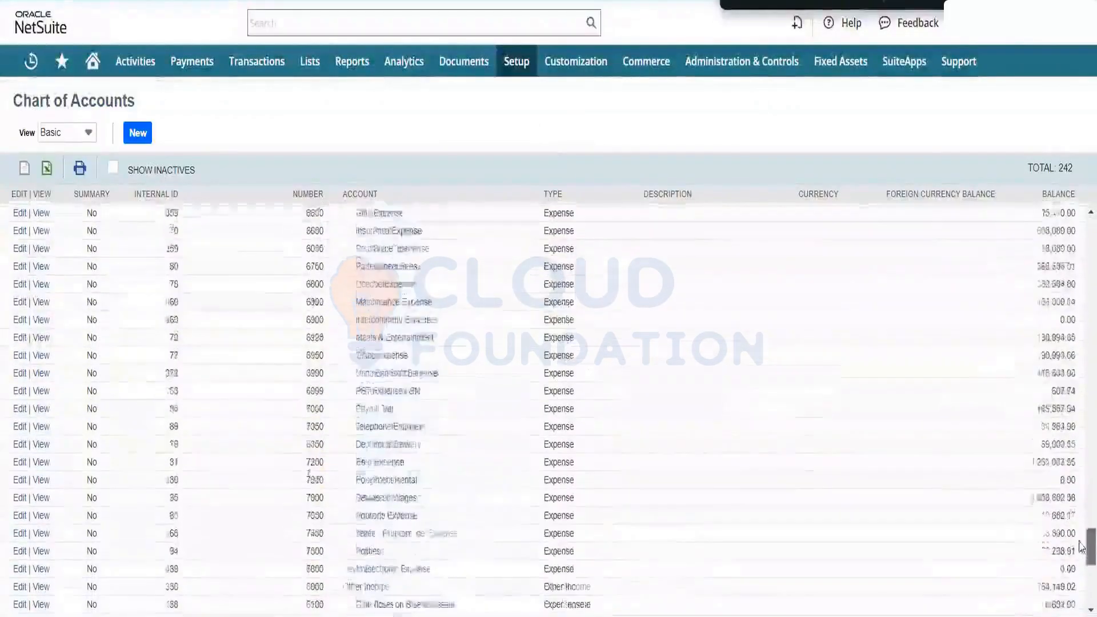
scroll(678, 216, "up", 10)
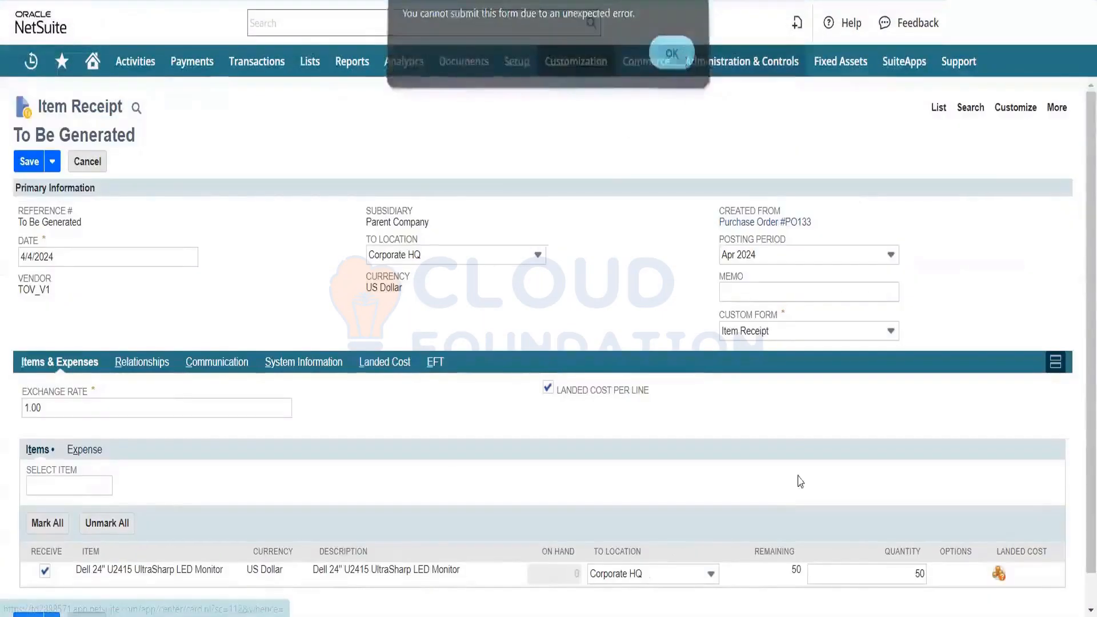
left_click(681, 59)
scroll(1080, 281, "down", 1)
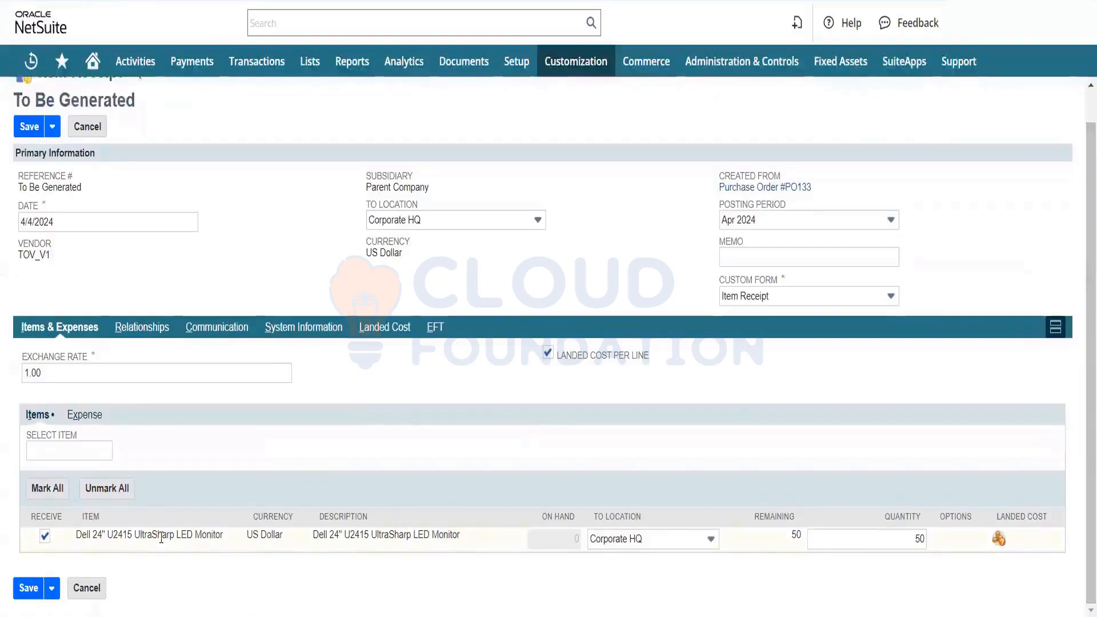
left_click(100, 131)
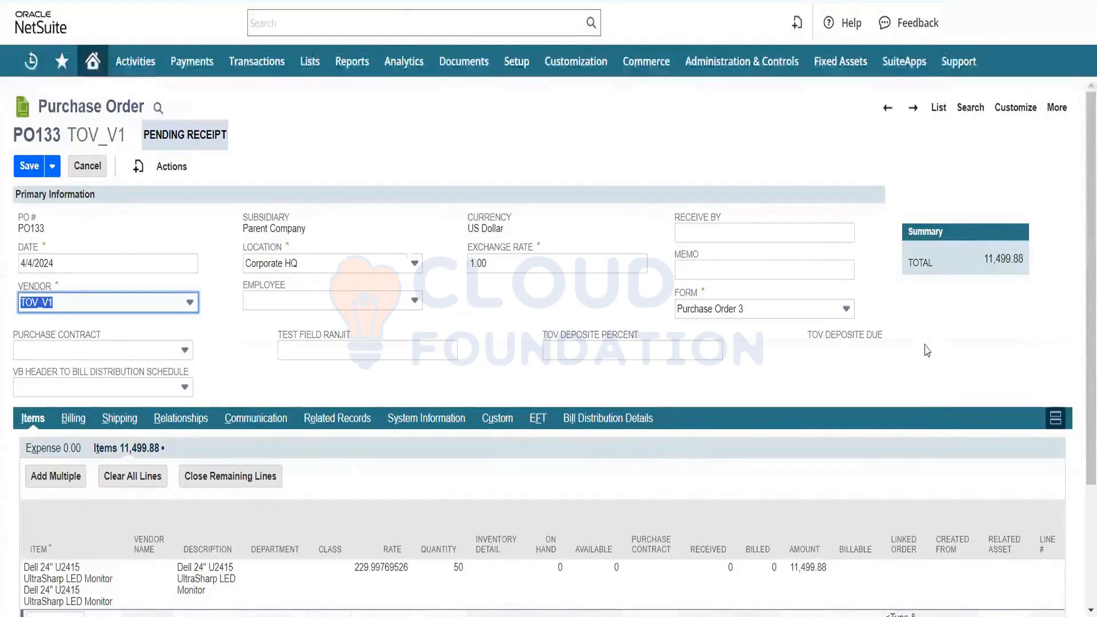
Step: Replace the Dell monitor on the purchase order line with iPad Pro 12.9 inch - 256 GB and save the order
scroll(926, 350, "down", 3)
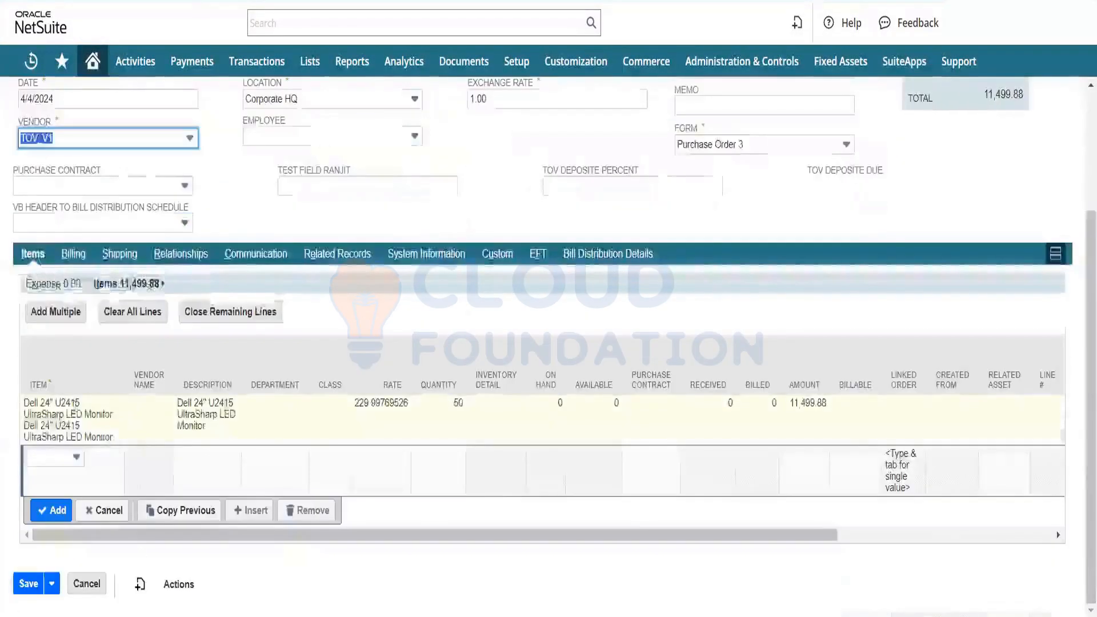
left_click(85, 417)
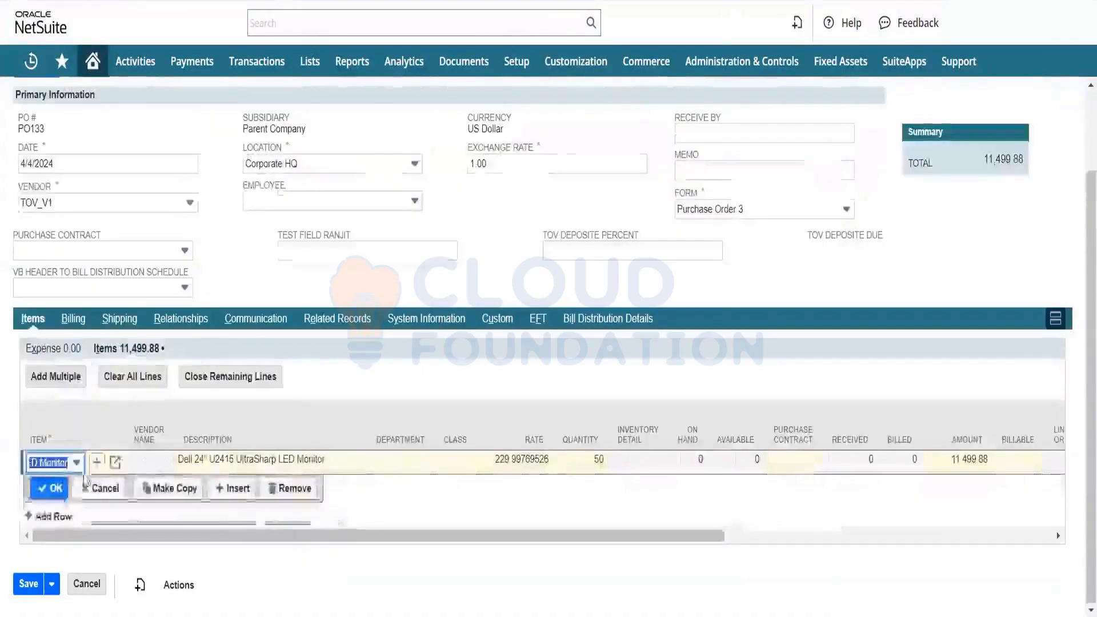
left_click(76, 462)
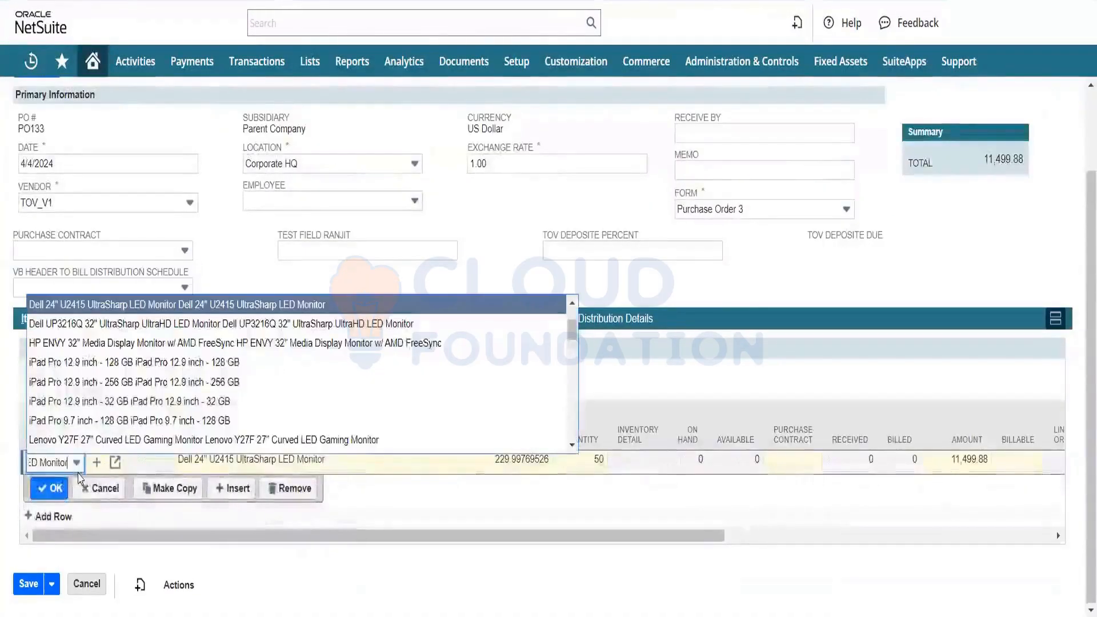
left_click(142, 382)
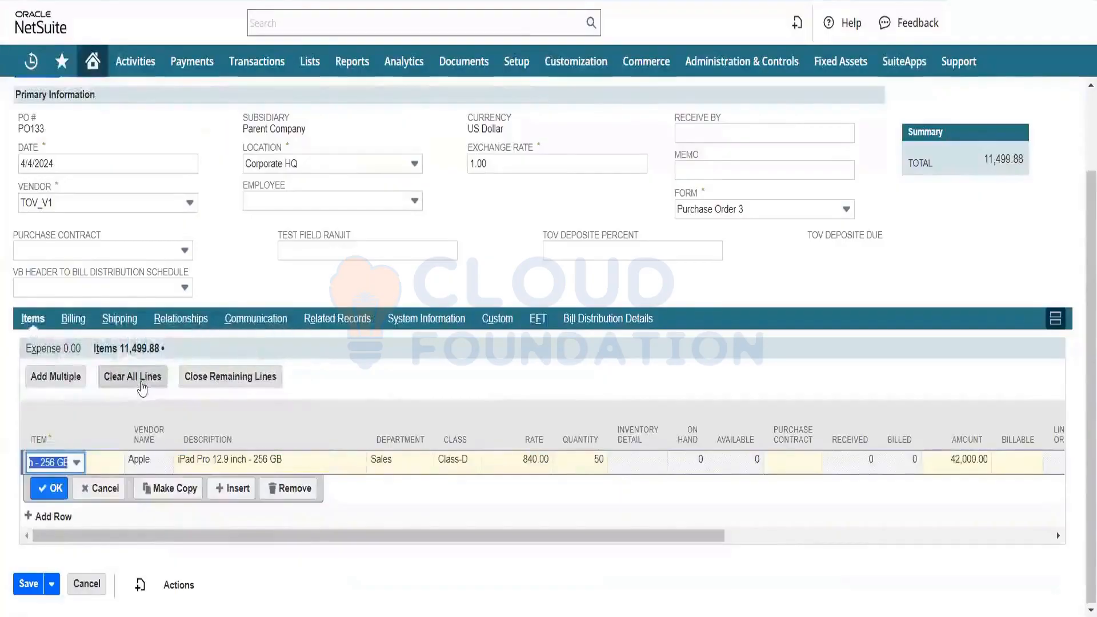
left_click(56, 488)
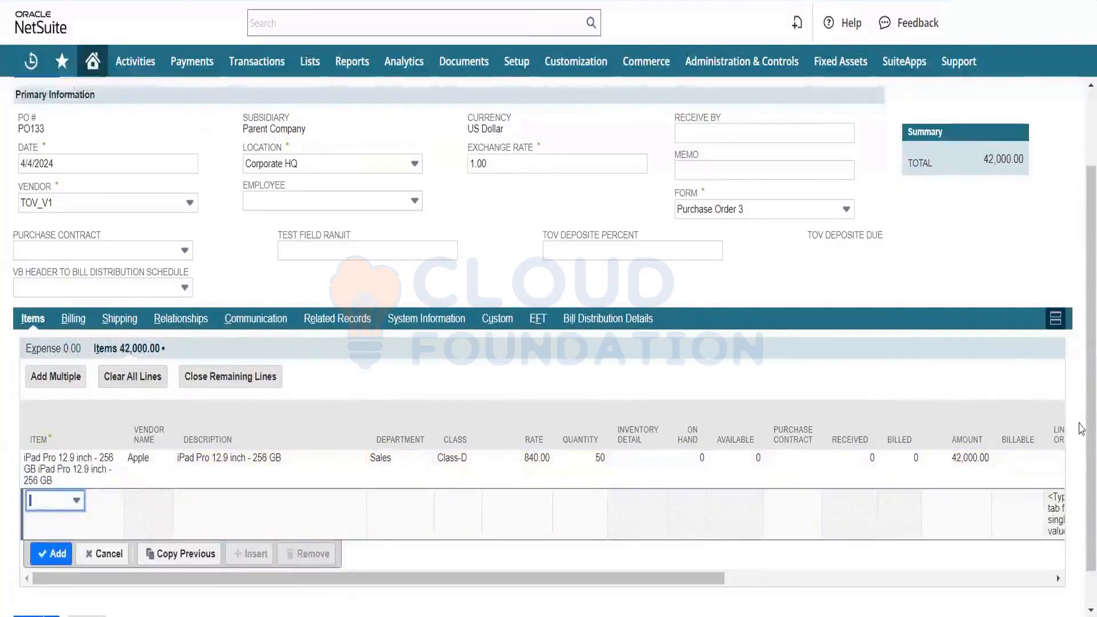
scroll(1082, 428, "down", 2)
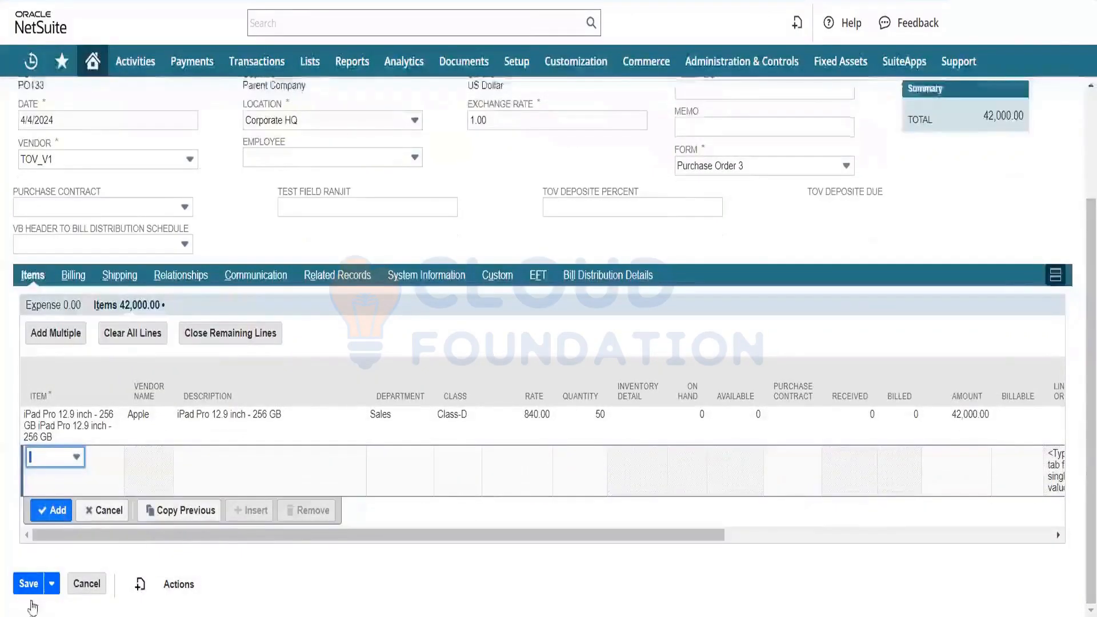
left_click(29, 584)
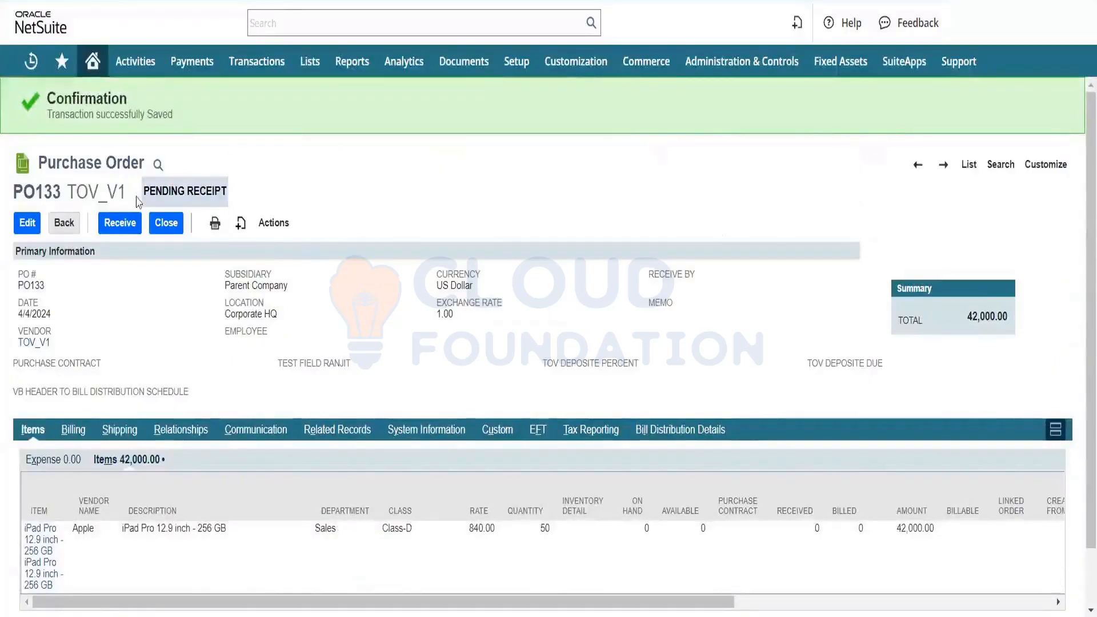
Step: Start receiving the updated purchase order, try to save the item receipt for the iPad Pro and dismiss the error message
left_click(120, 222)
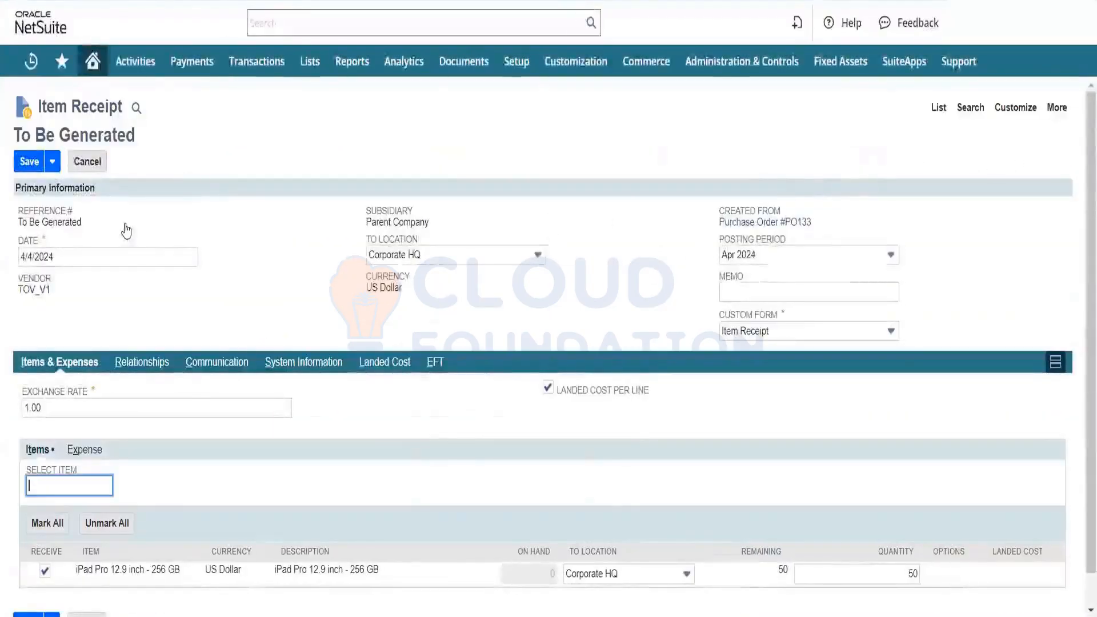
left_click(28, 161)
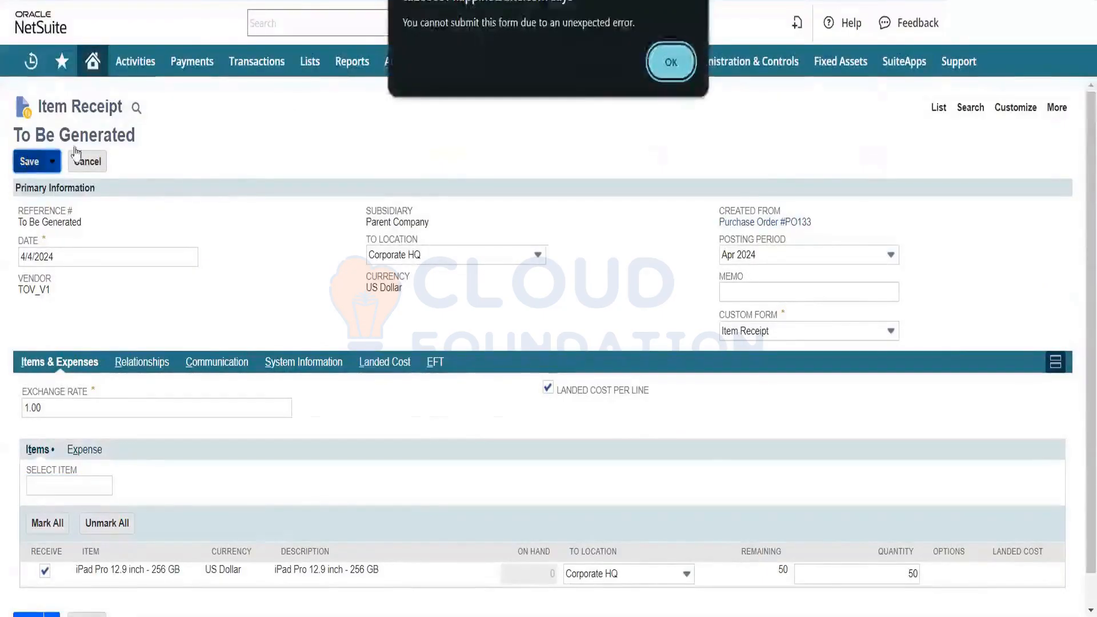
left_click(671, 62)
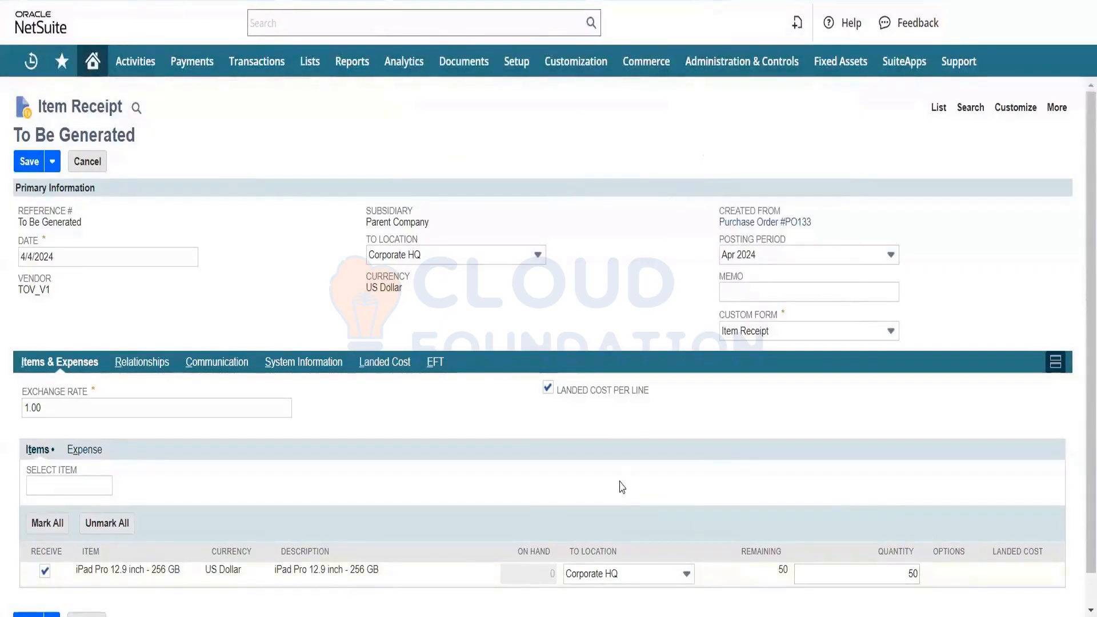
Step: Turn off Landed Cost per Line on the item receipt, try to save it again and dismiss the error message
left_click(547, 388)
left_click(34, 168)
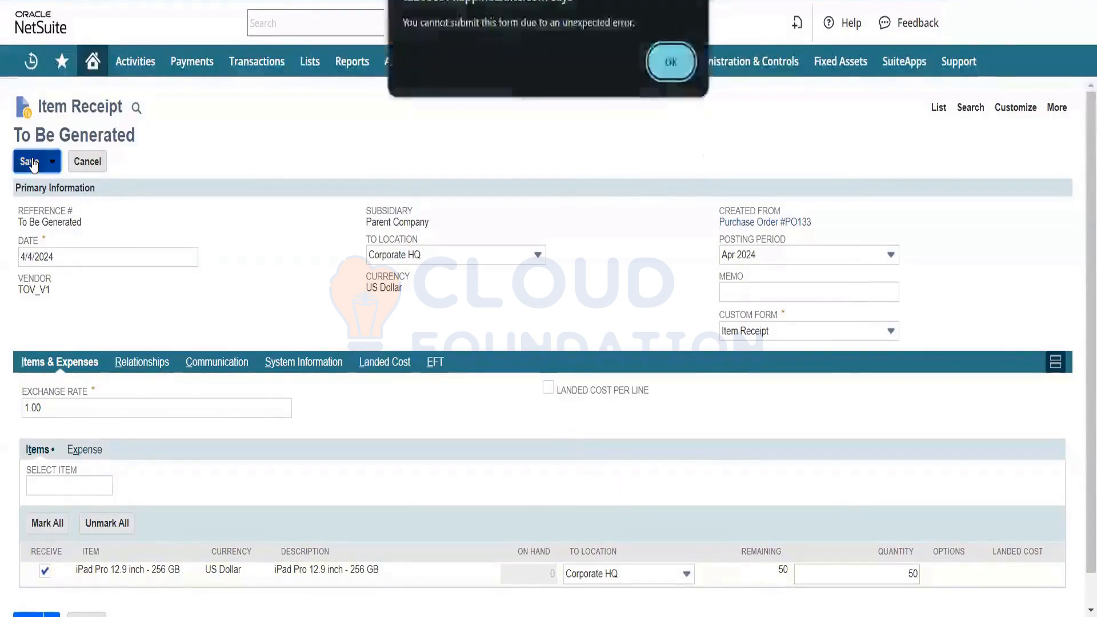
left_click(669, 62)
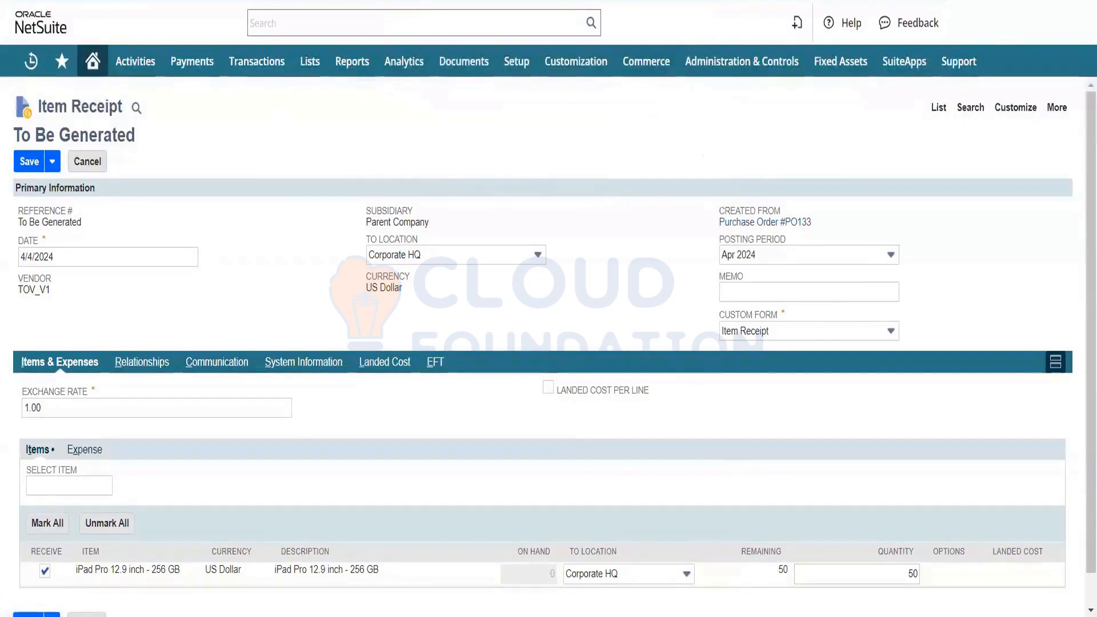
mouse_move(264, 68)
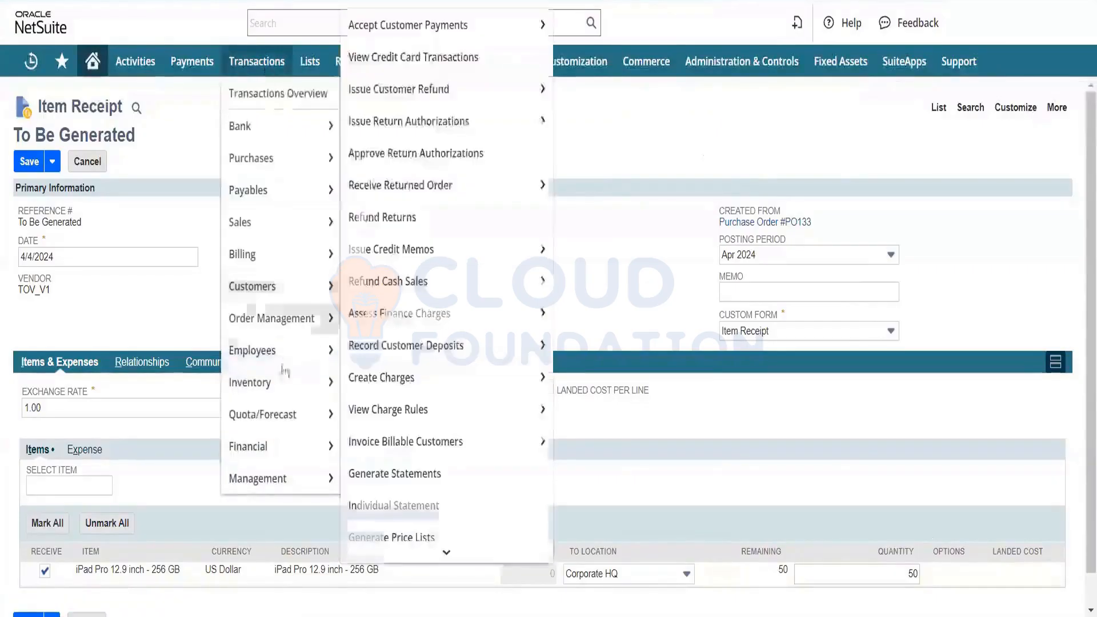
Step: Leave the item receipt without saving it and open the Customers list in a separate browser tab
mouse_move(285, 394)
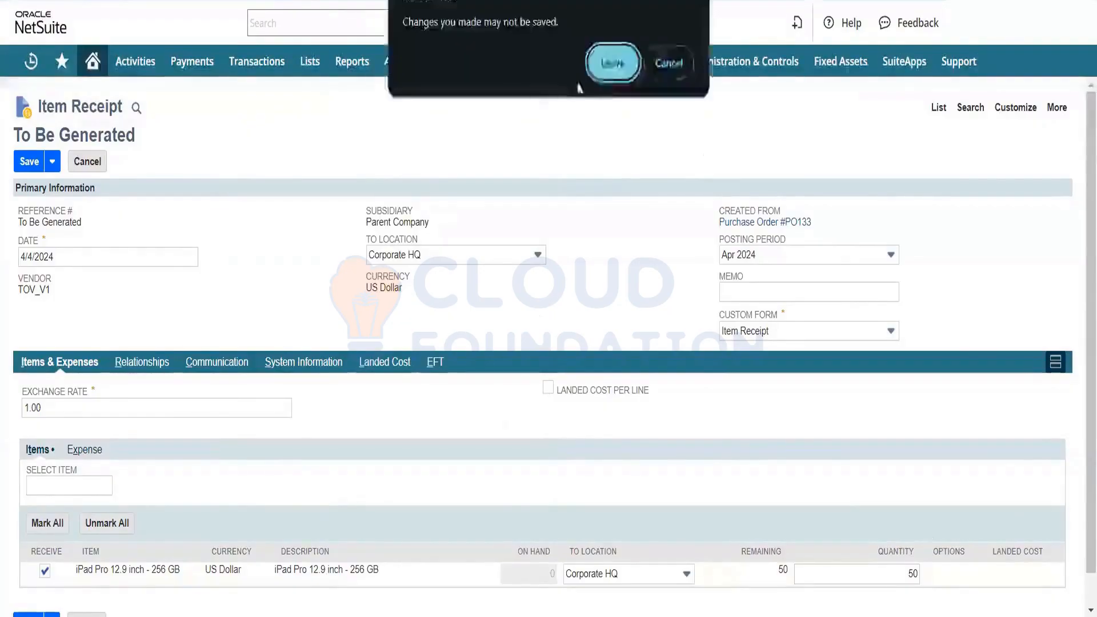
left_click(609, 74)
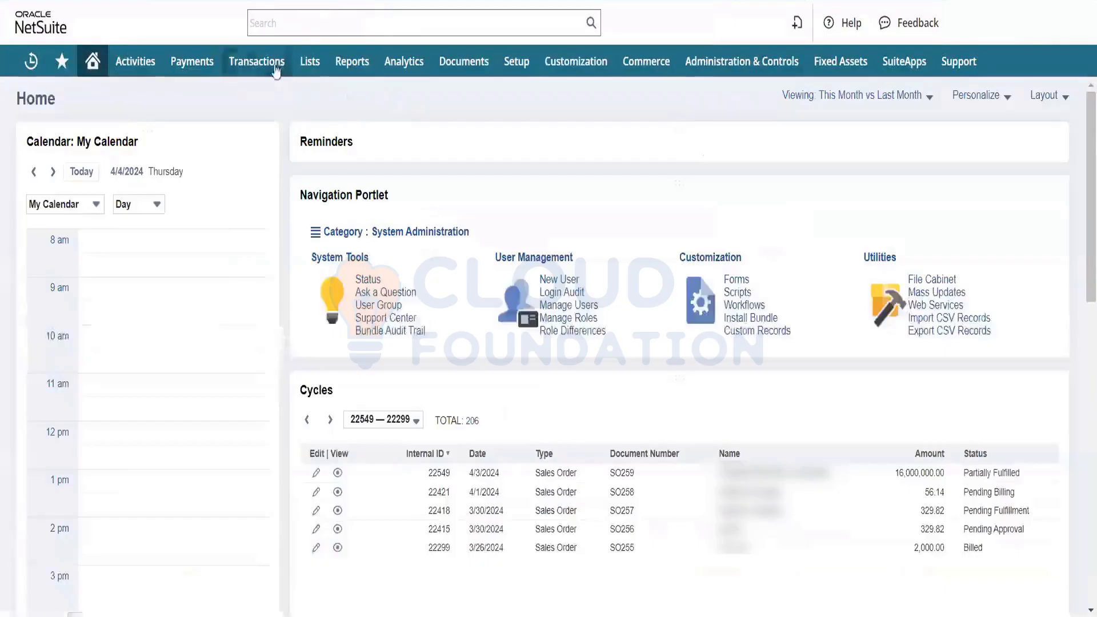
mouse_move(285, 172)
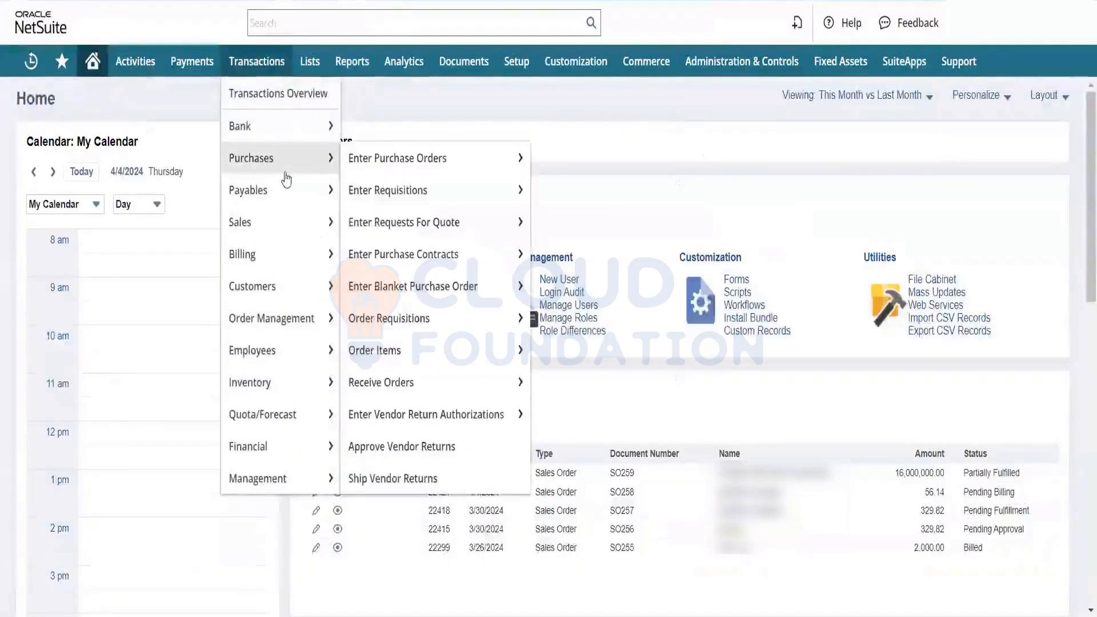
mouse_move(310, 62)
mouse_move(328, 221)
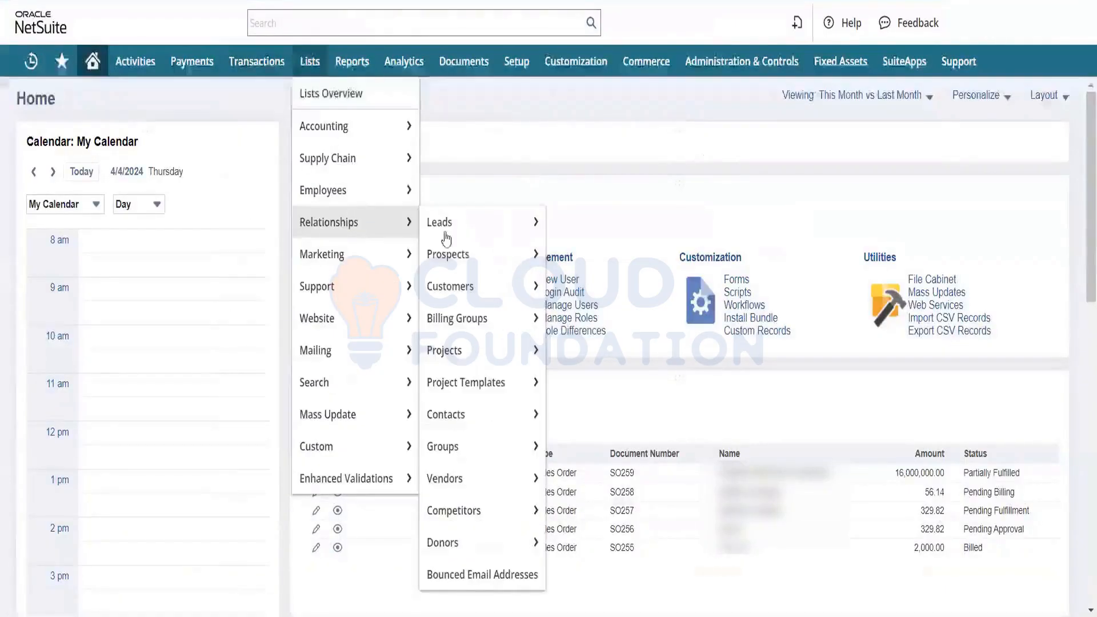
right_click(469, 286)
left_click(490, 304)
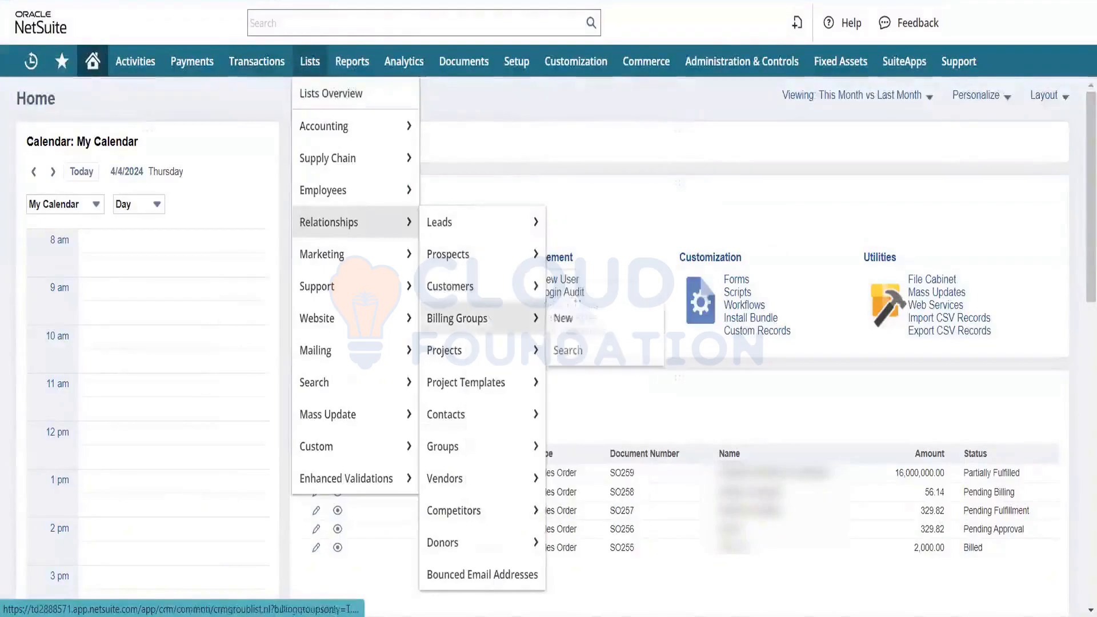
key("ctrl+Tab")
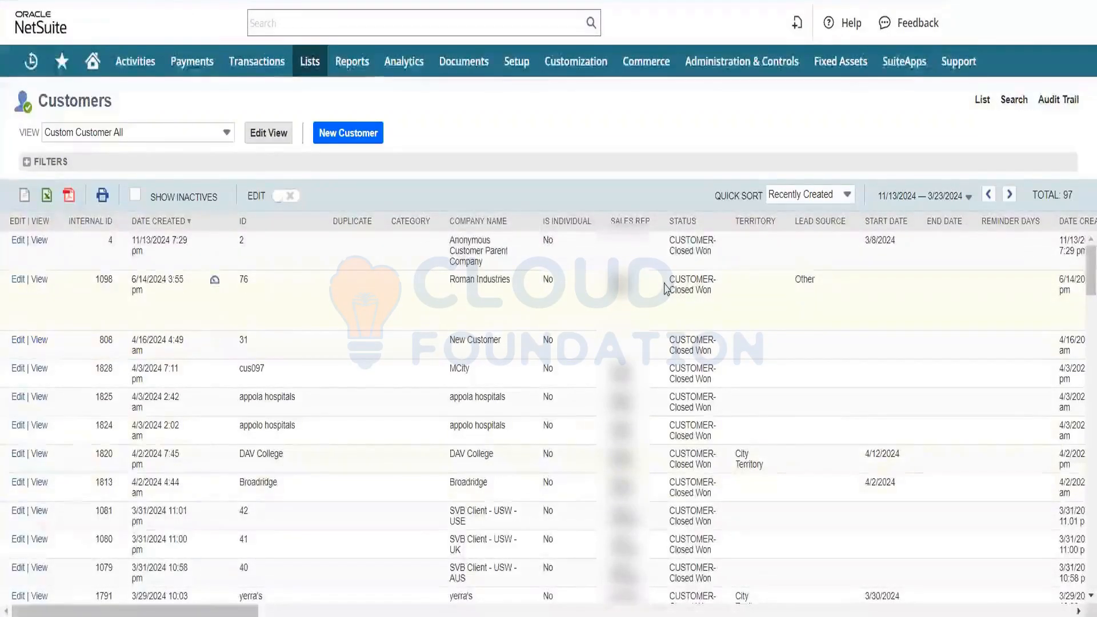
Step: Open the CA-1 warehouse record from the company setup and check which subsidiary it belongs to
mouse_move(508, 64)
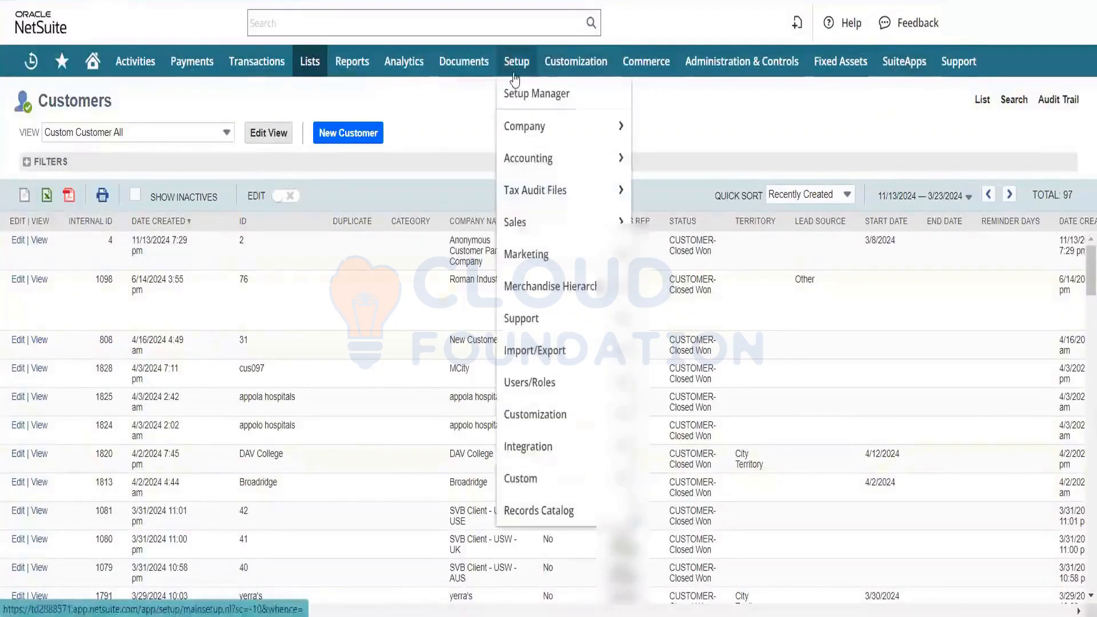
mouse_move(622, 127)
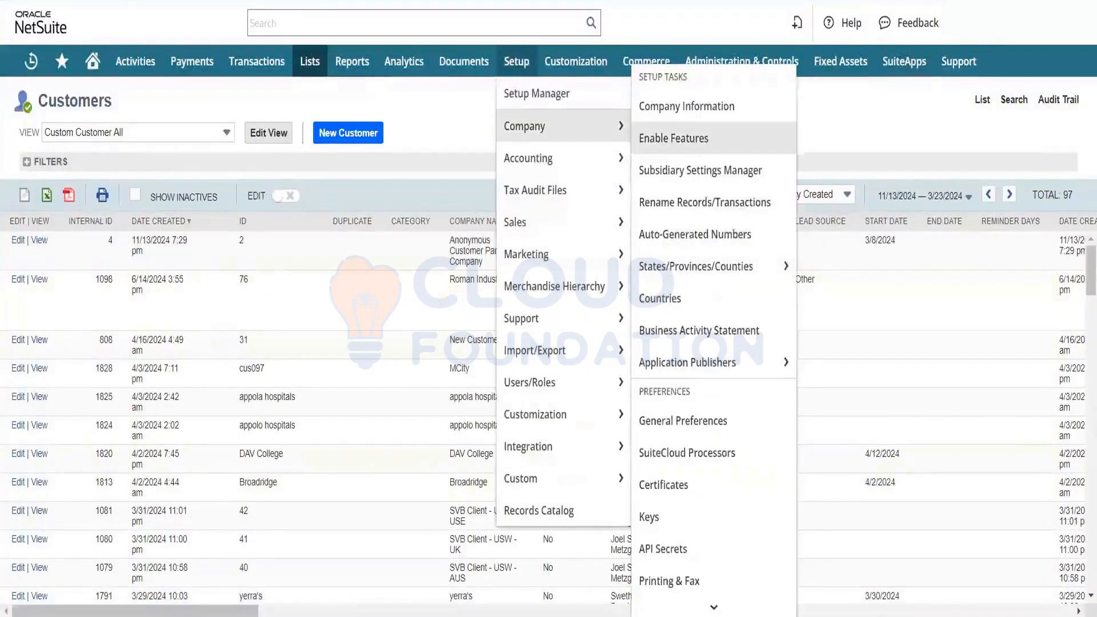
mouse_move(713, 607)
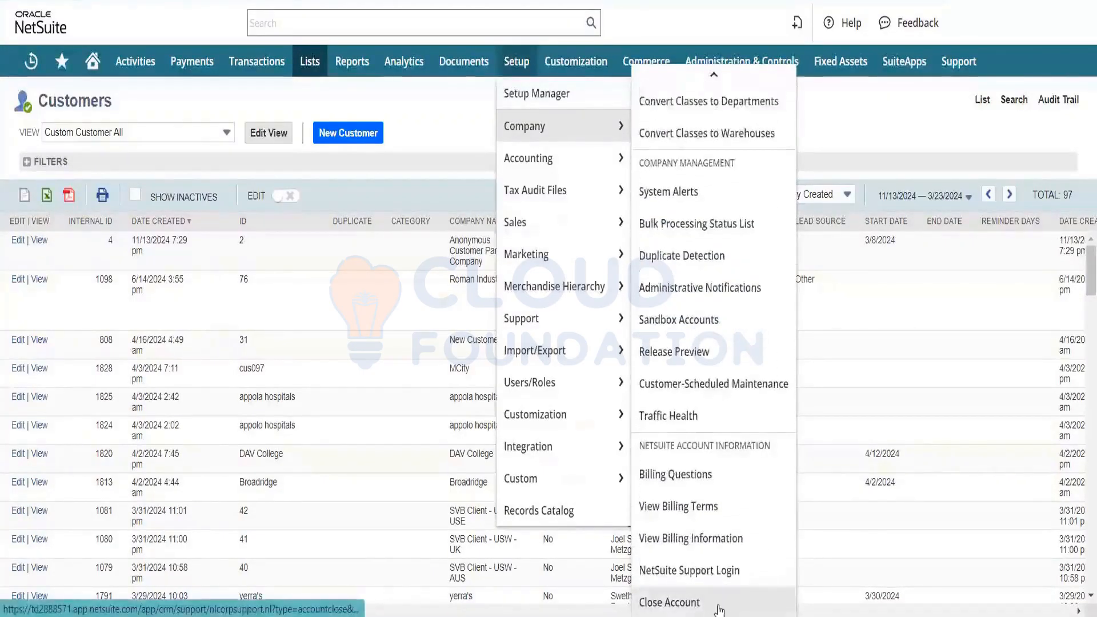
mouse_move(711, 77)
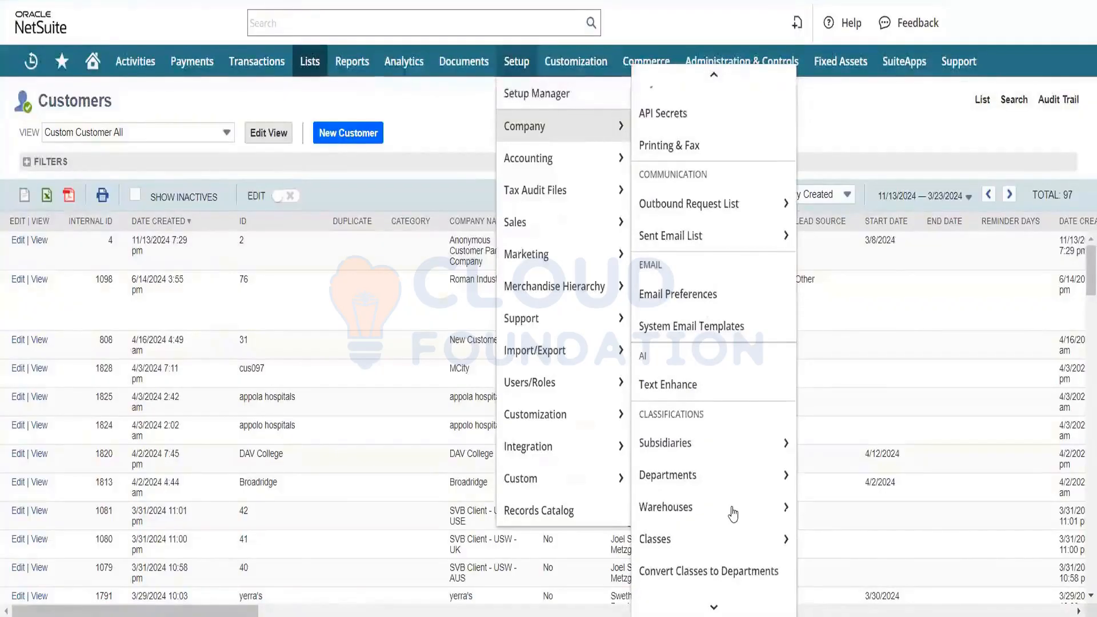
right_click(731, 511)
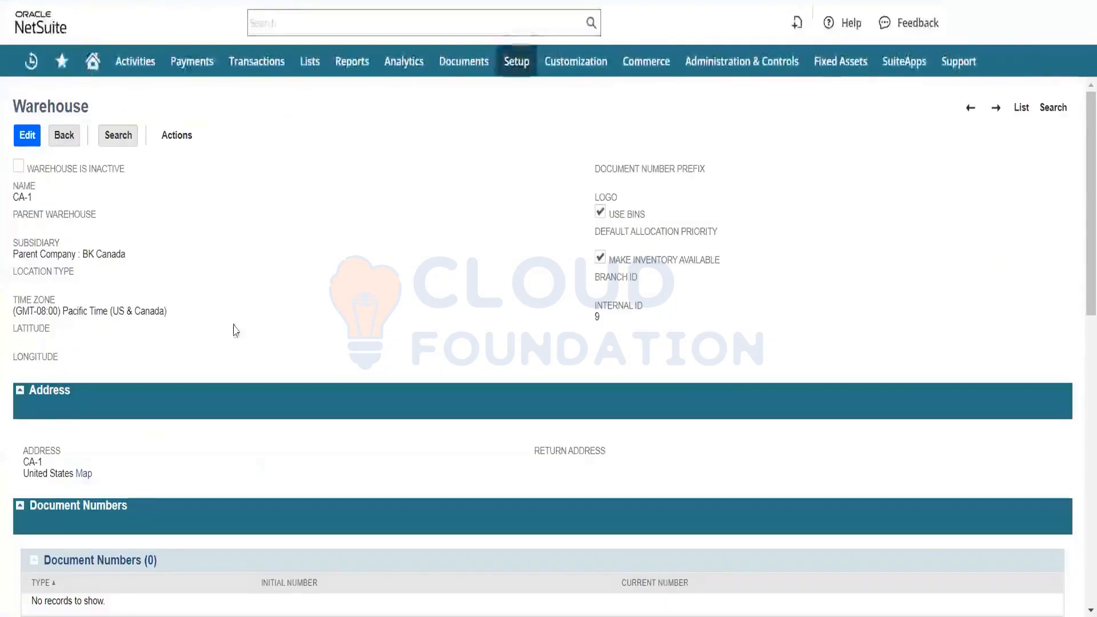
triple_click(121, 256)
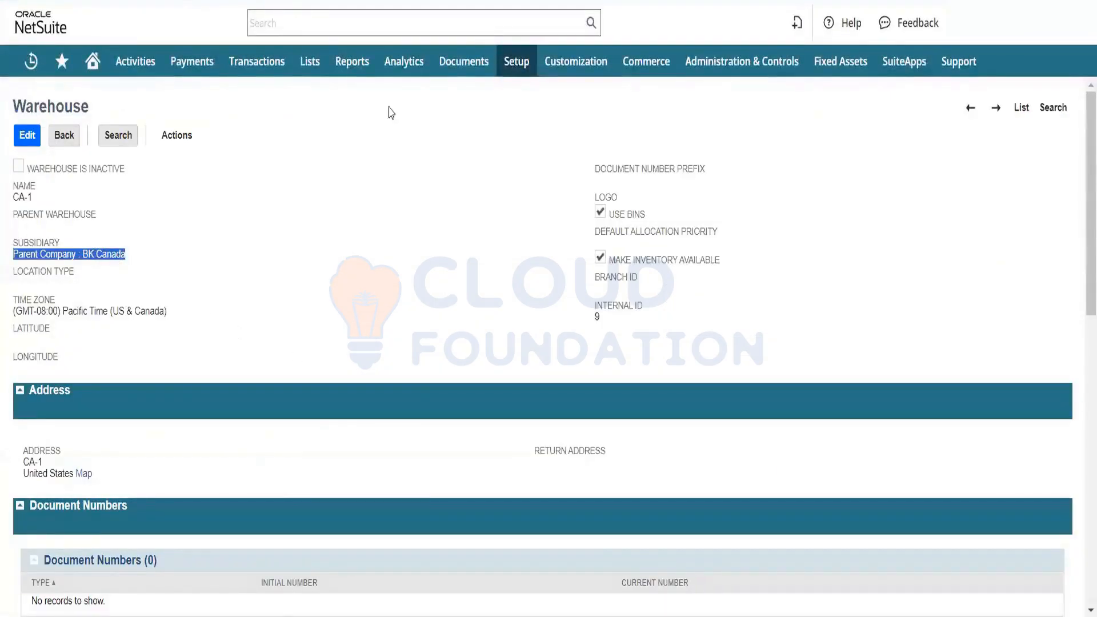
Step: Return to the Customers list and open its Custom Customer All view for editing
mouse_move(315, 75)
mouse_move(350, 222)
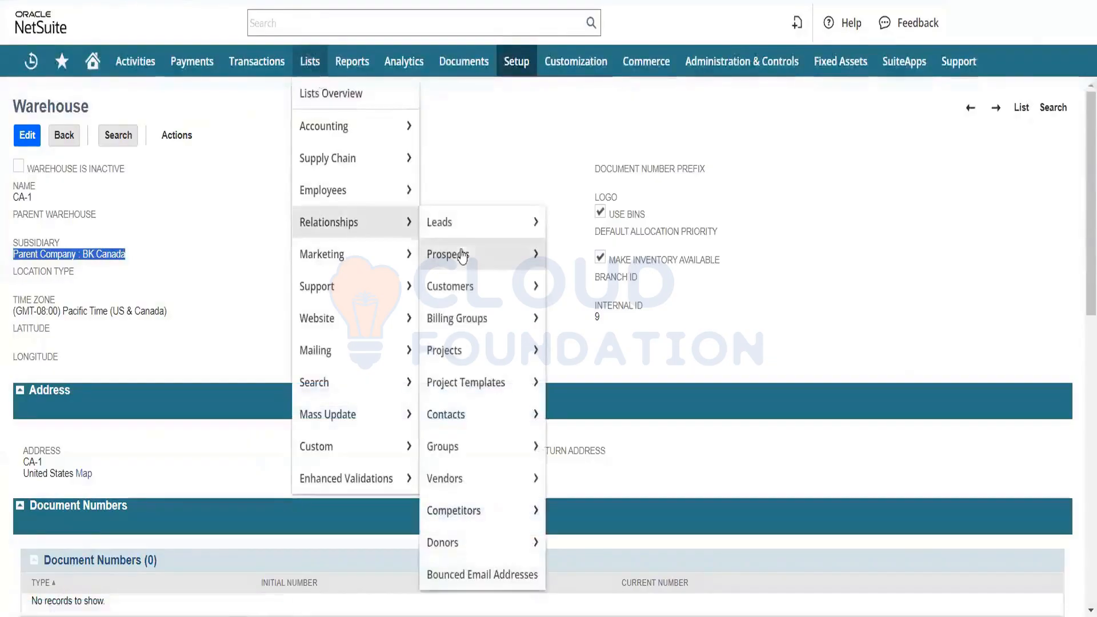
left_click(453, 293)
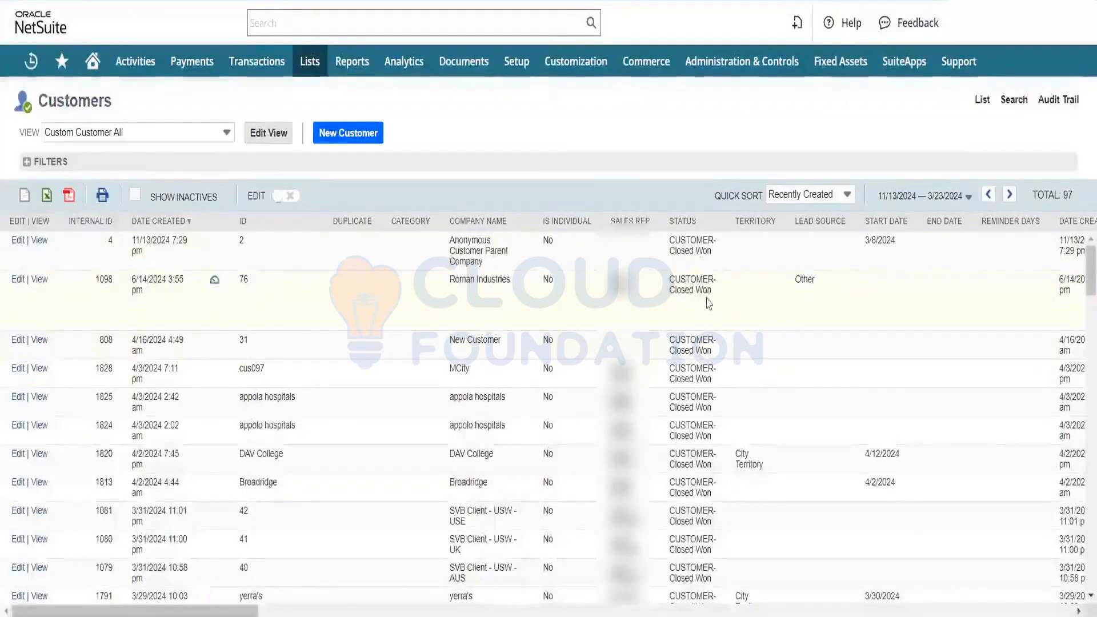
mouse_move(251, 595)
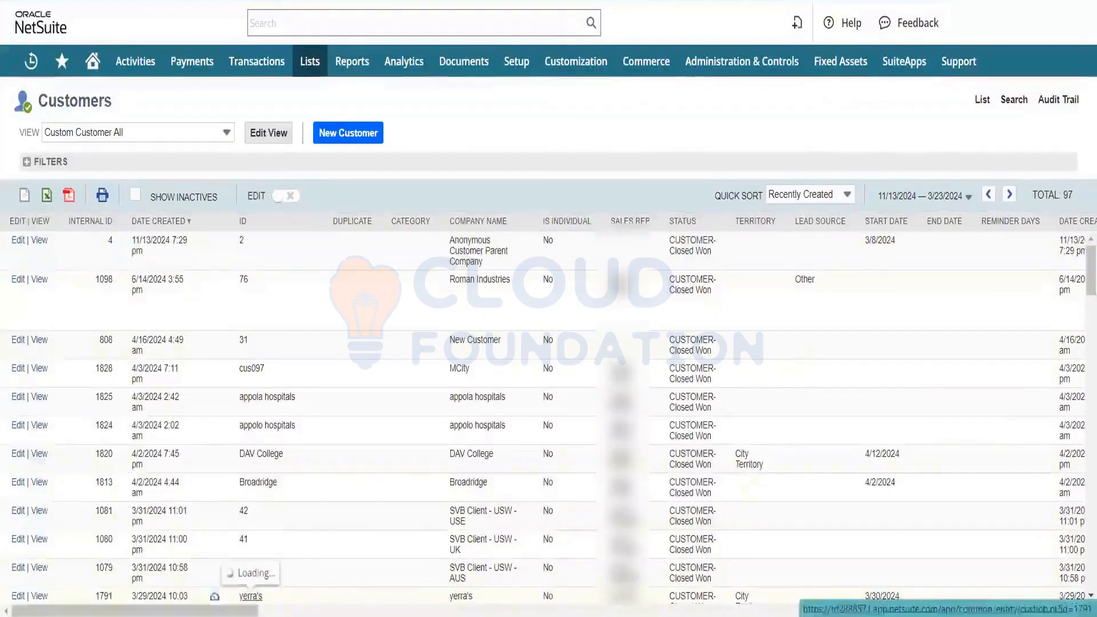
mouse_move(251, 611)
left_mouse_down()
mouse_move(341, 611)
mouse_move(252, 611)
left_mouse_up()
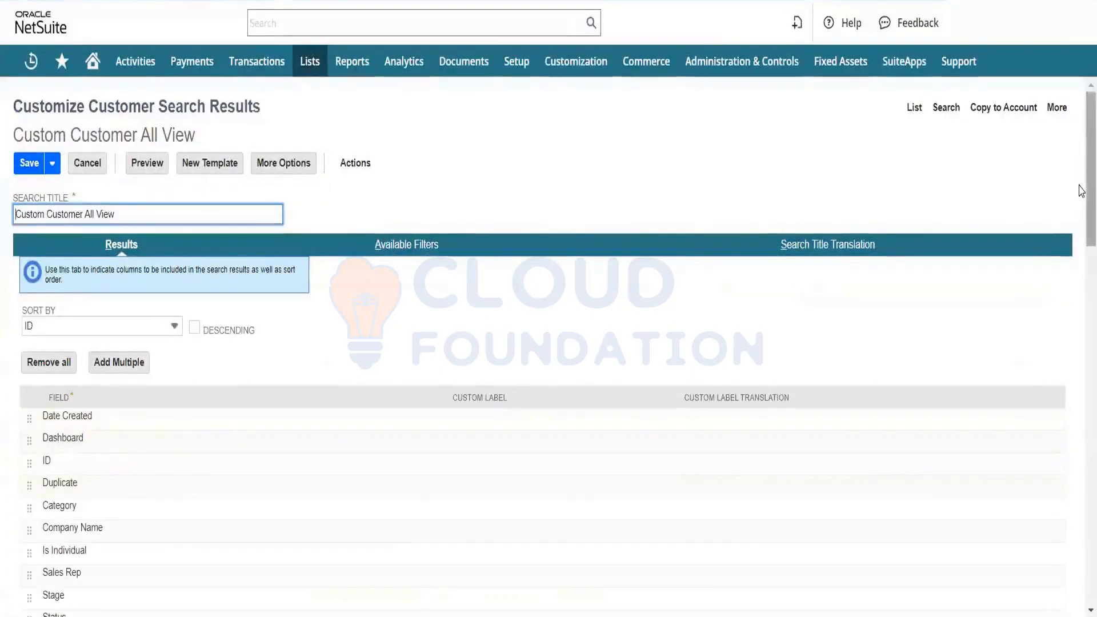
Step: Add the Primary Subsidiary field as a new result column at the end of the customer view
left_click_drag(1084, 189, 1082, 599)
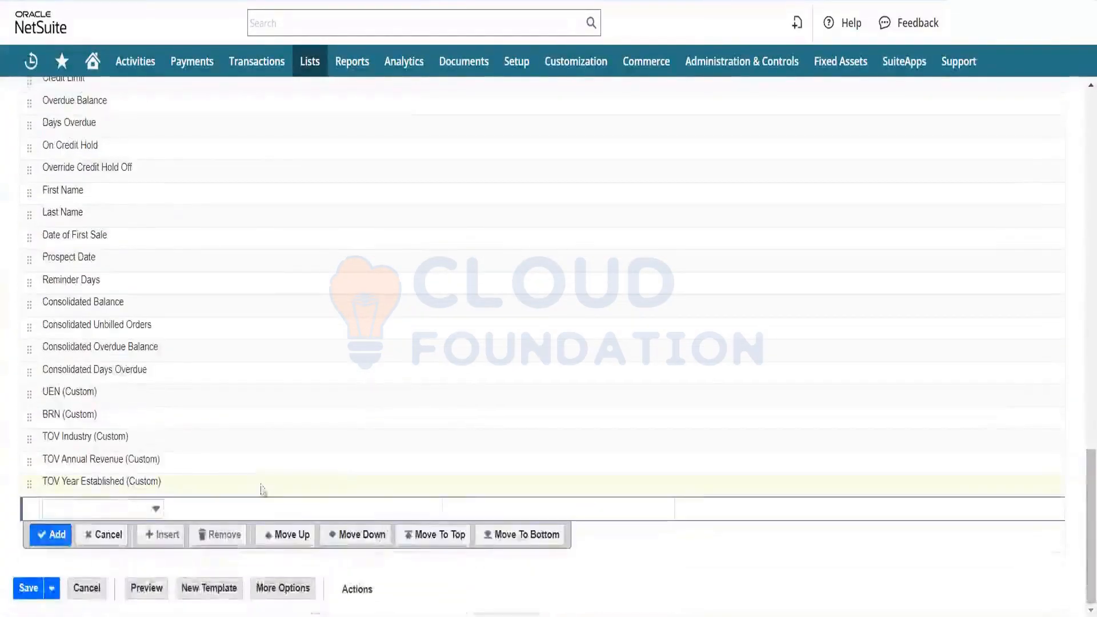
left_click(153, 511)
type("sub")
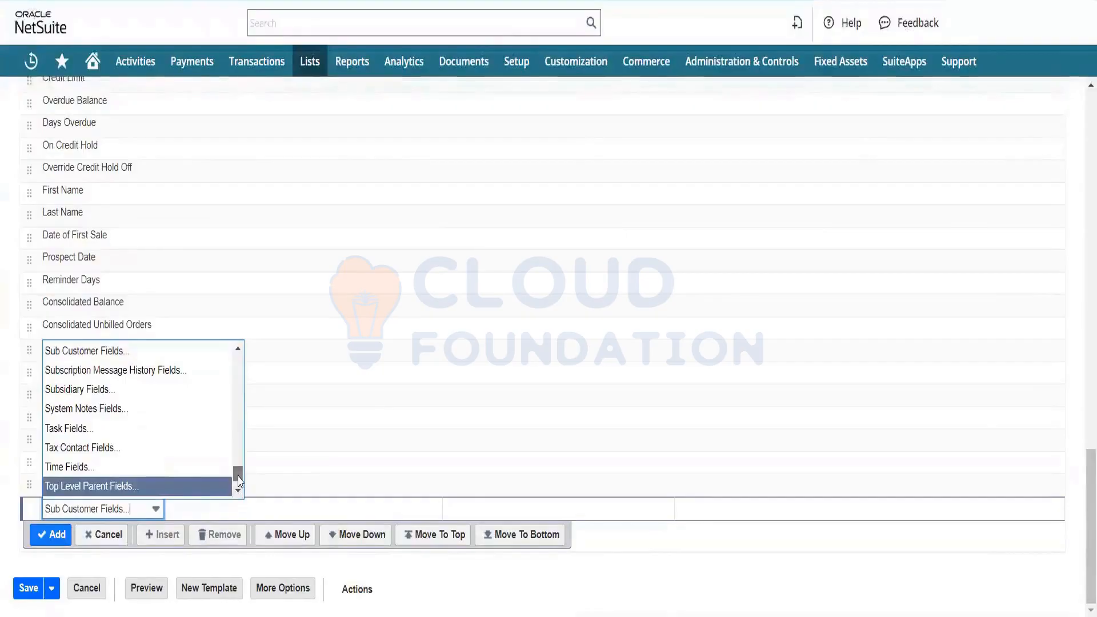
scroll(240, 479, "up", 1)
left_click_drag(238, 477, 239, 438)
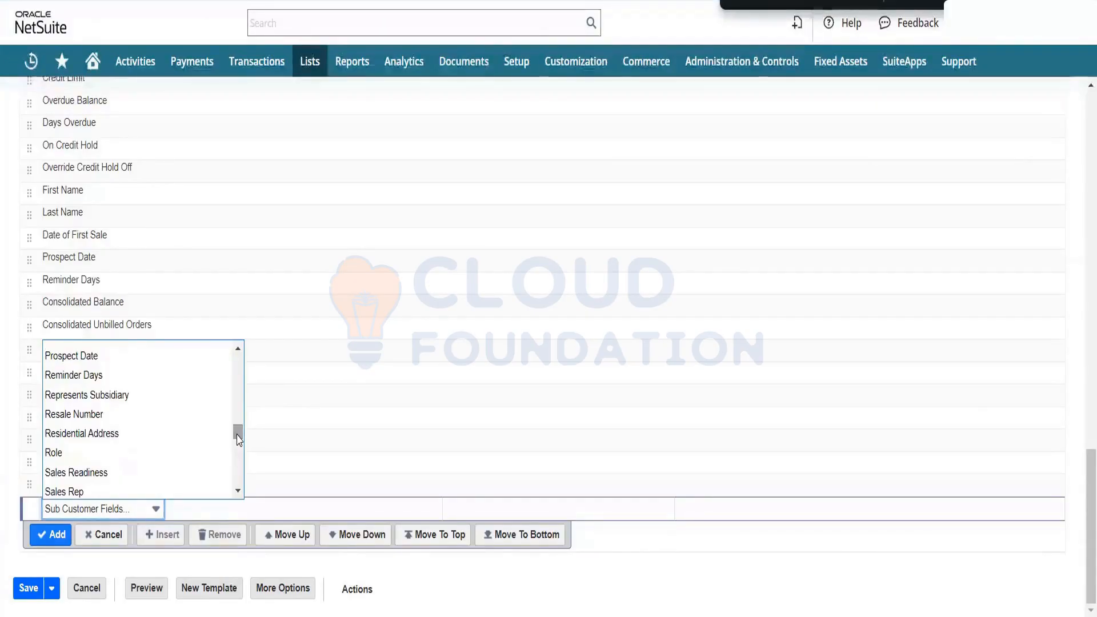
scroll(248, 438, "up", 2)
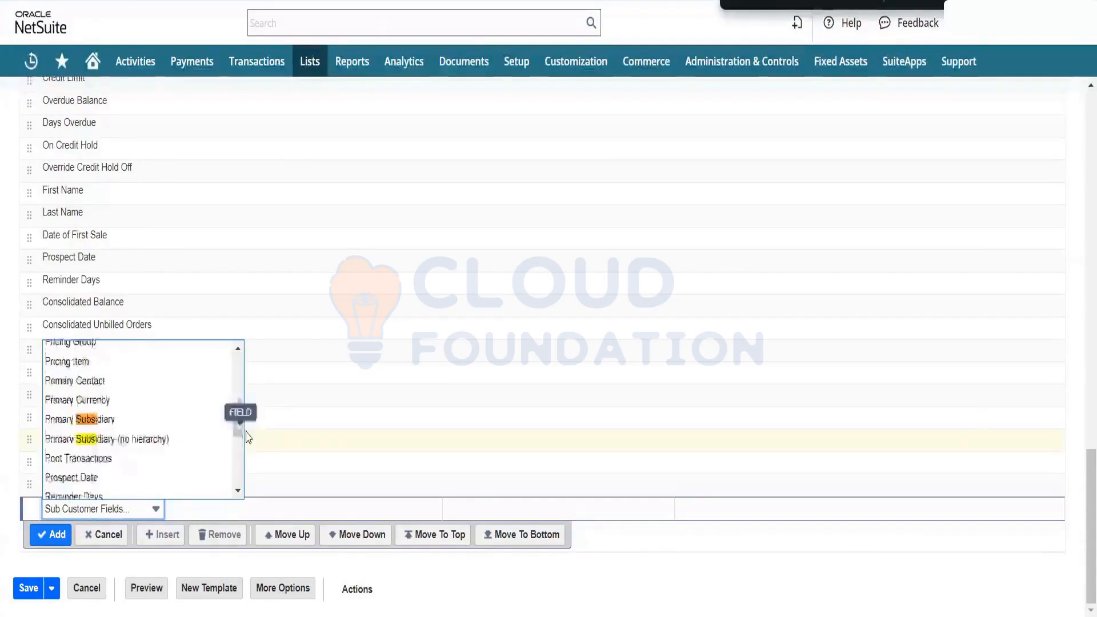
left_click(191, 422)
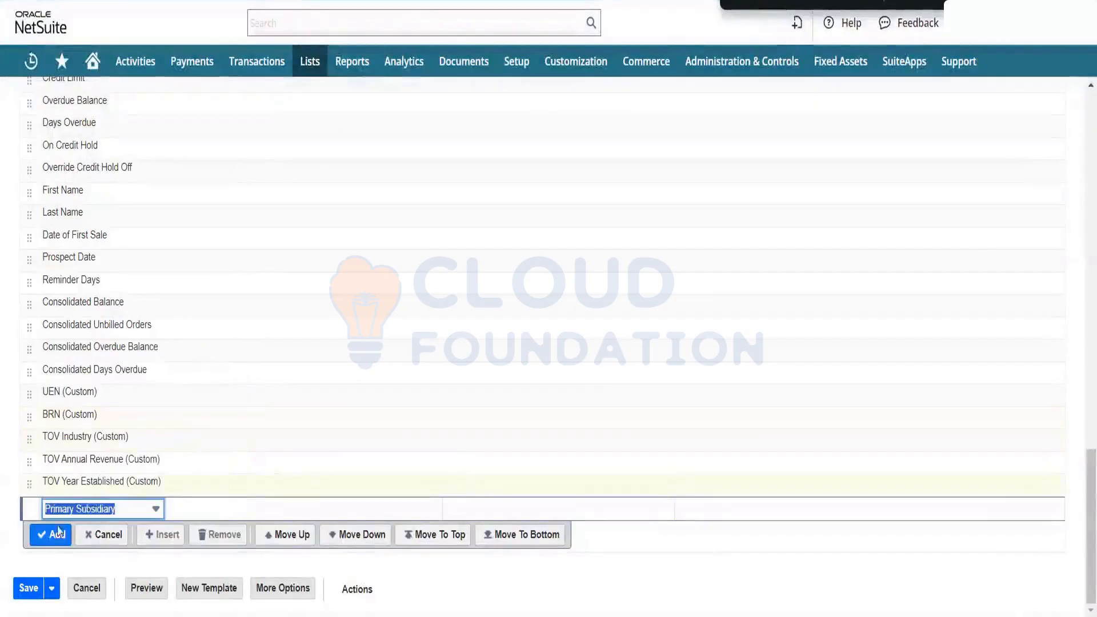
left_click(57, 530)
Step: Move the Primary Subsidiary row up the field list to sit directly below Billing Address 2
left_click(34, 506)
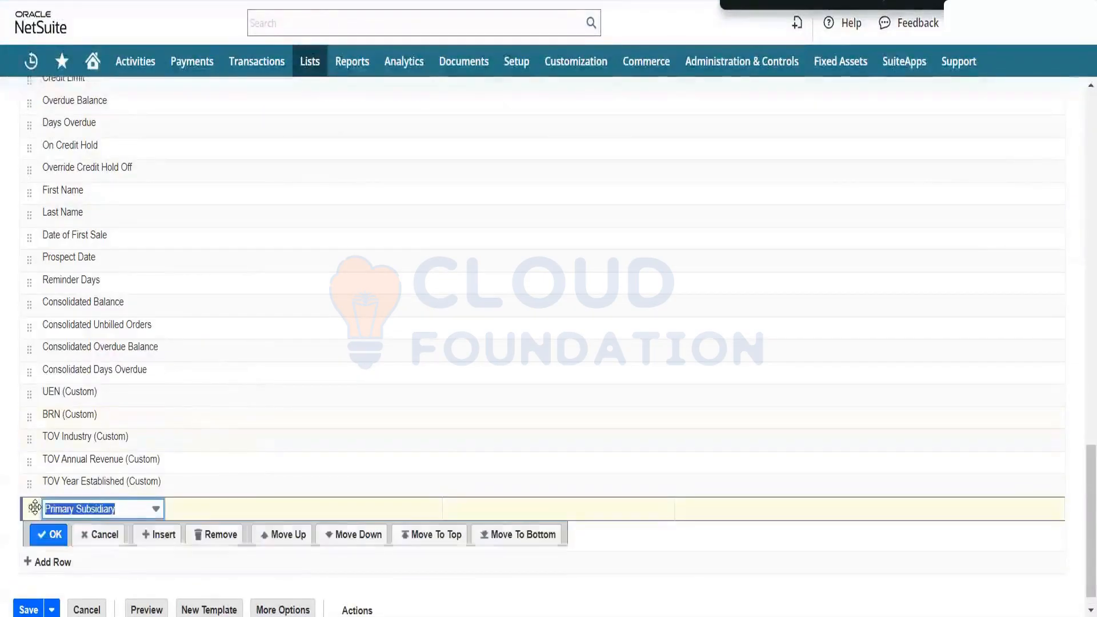
left_click_drag(34, 506, 34, 85)
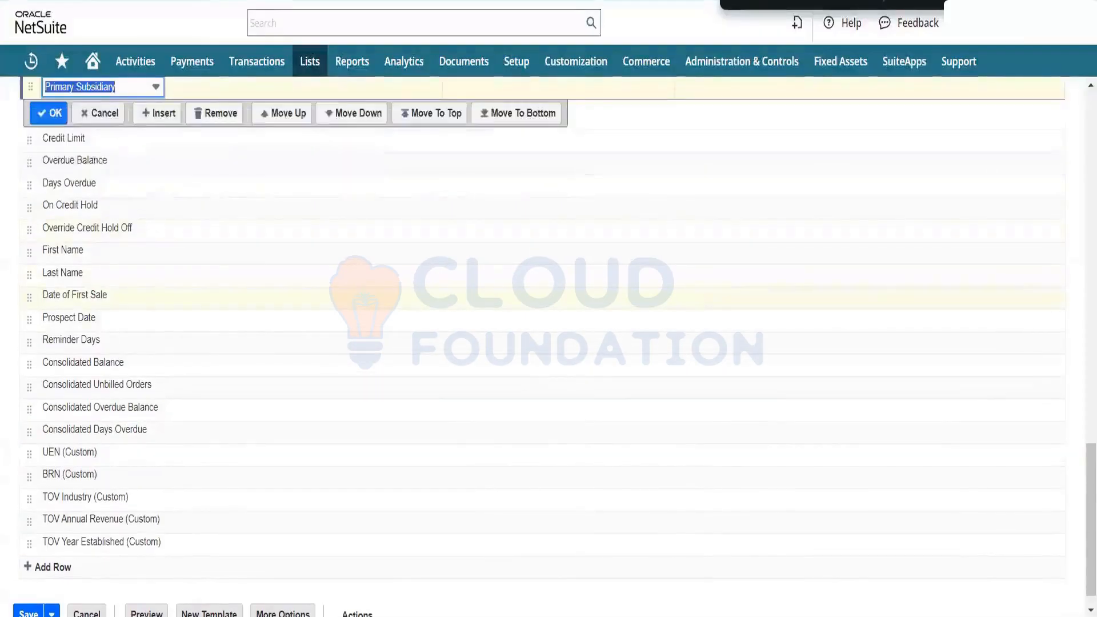
left_click_drag(1088, 483, 1088, 378)
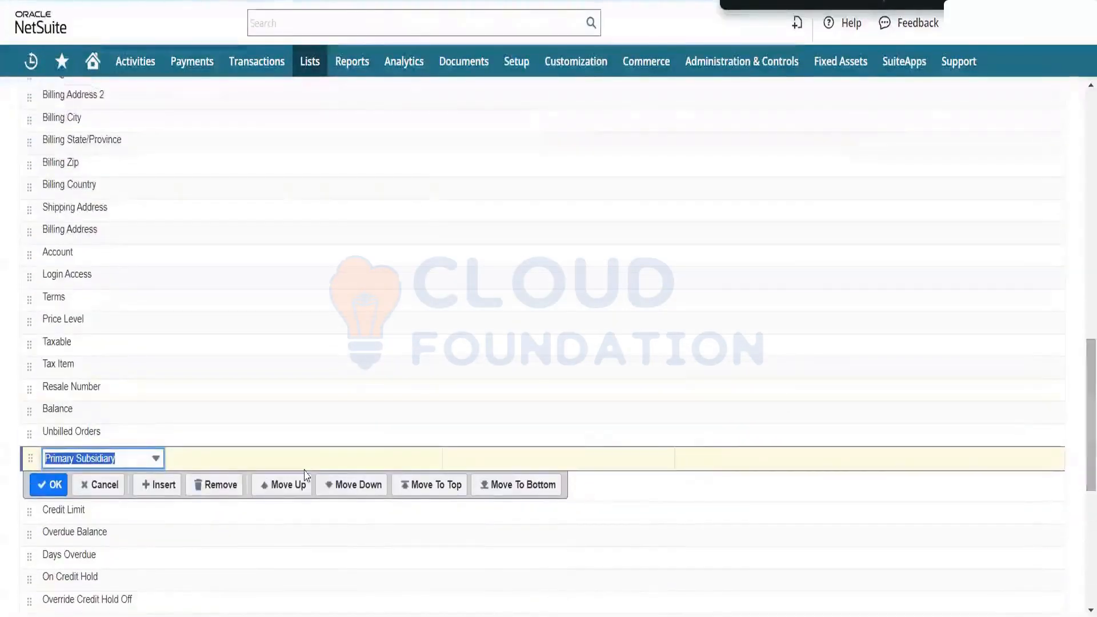
left_click_drag(30, 458, 32, 122)
left_click(47, 150)
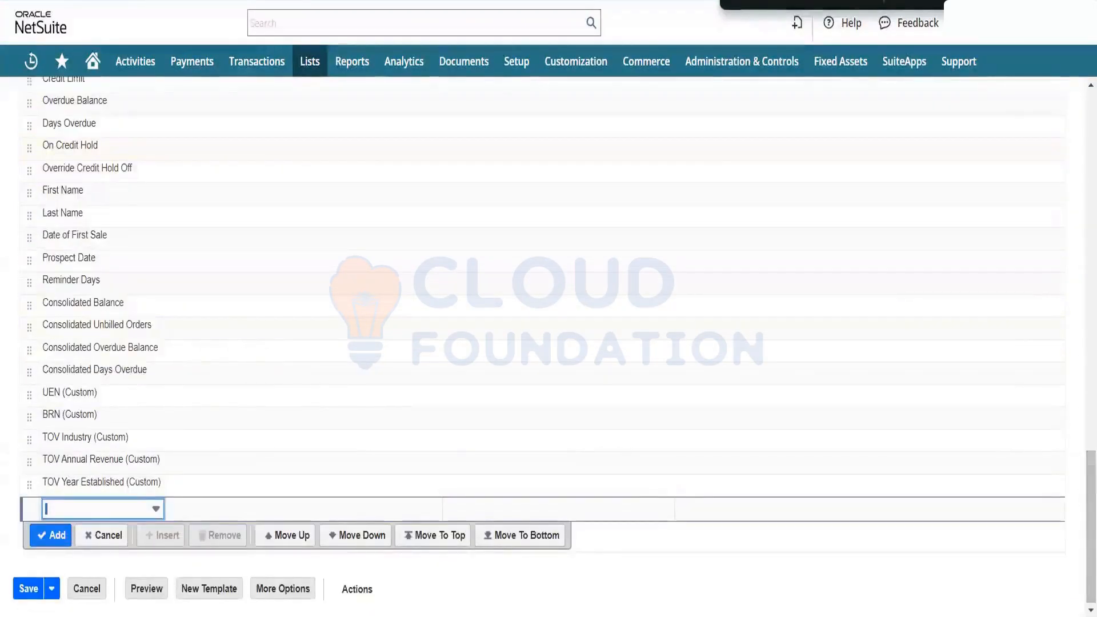
Step: Preview the customer view, dismiss the Analytics Warehouse promotion and check the primary subsidiary of Gabriel Solutions
left_click(147, 594)
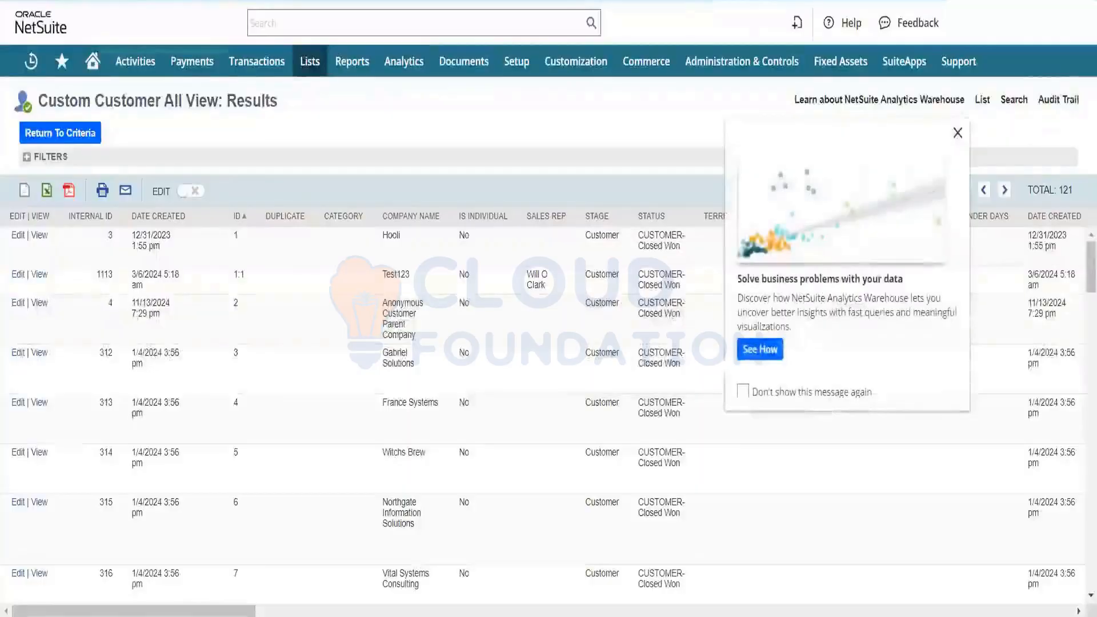
left_click(957, 134)
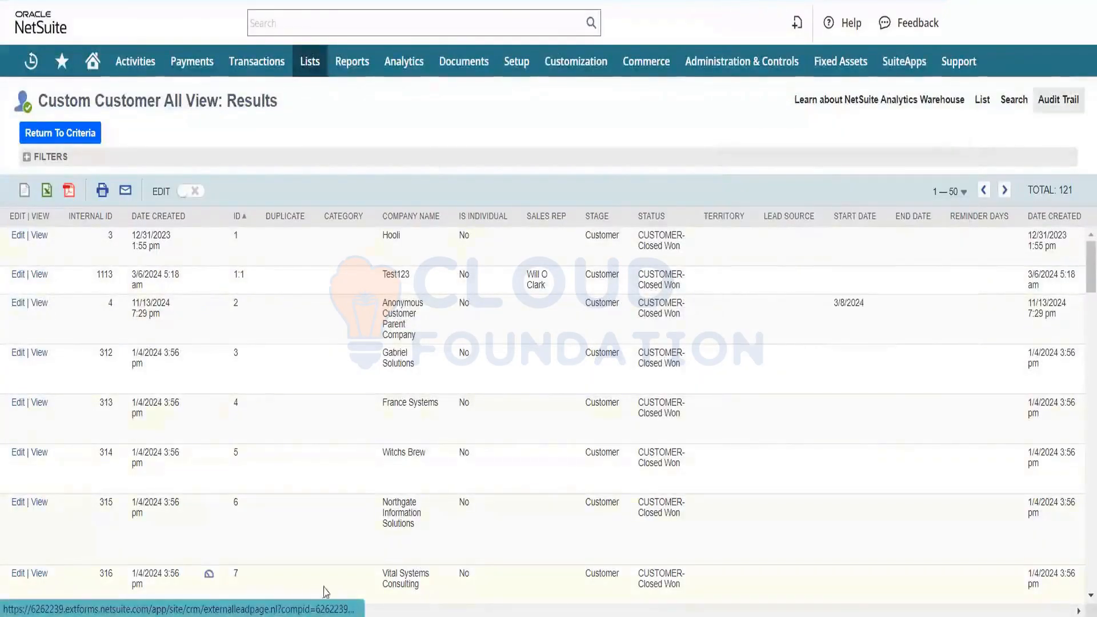
left_click_drag(234, 613, 457, 612)
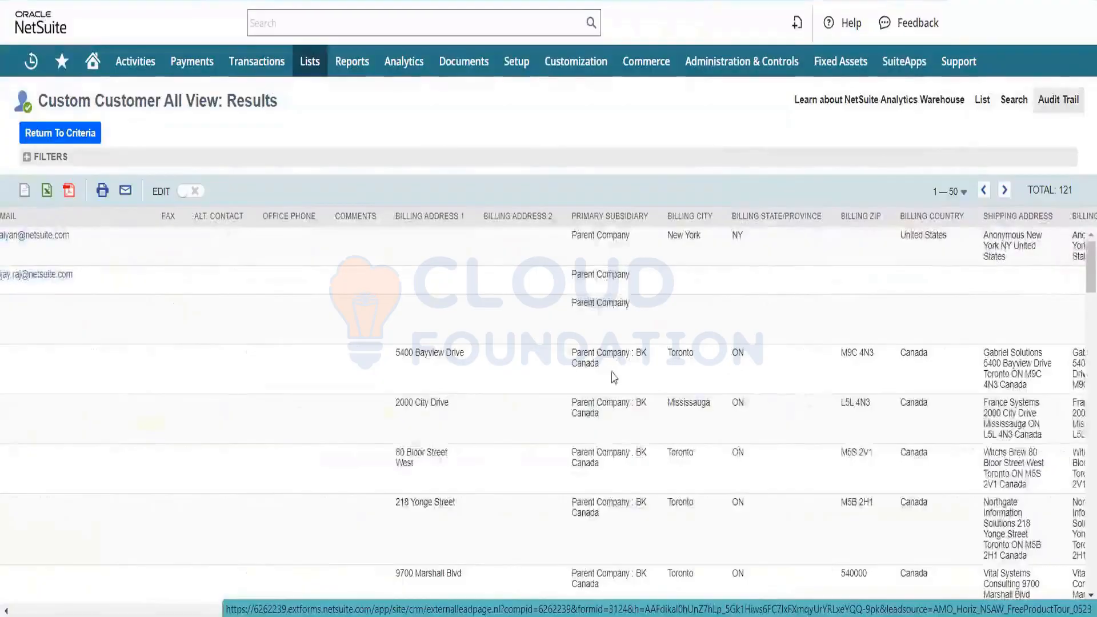
left_click_drag(614, 372, 566, 359)
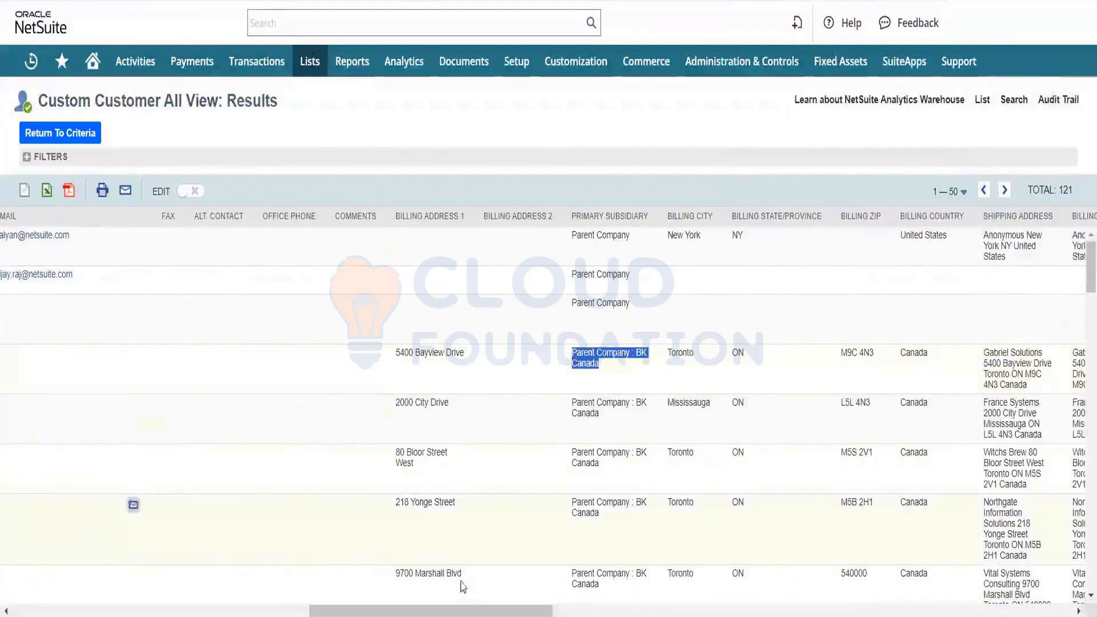
left_click_drag(463, 610, 165, 610)
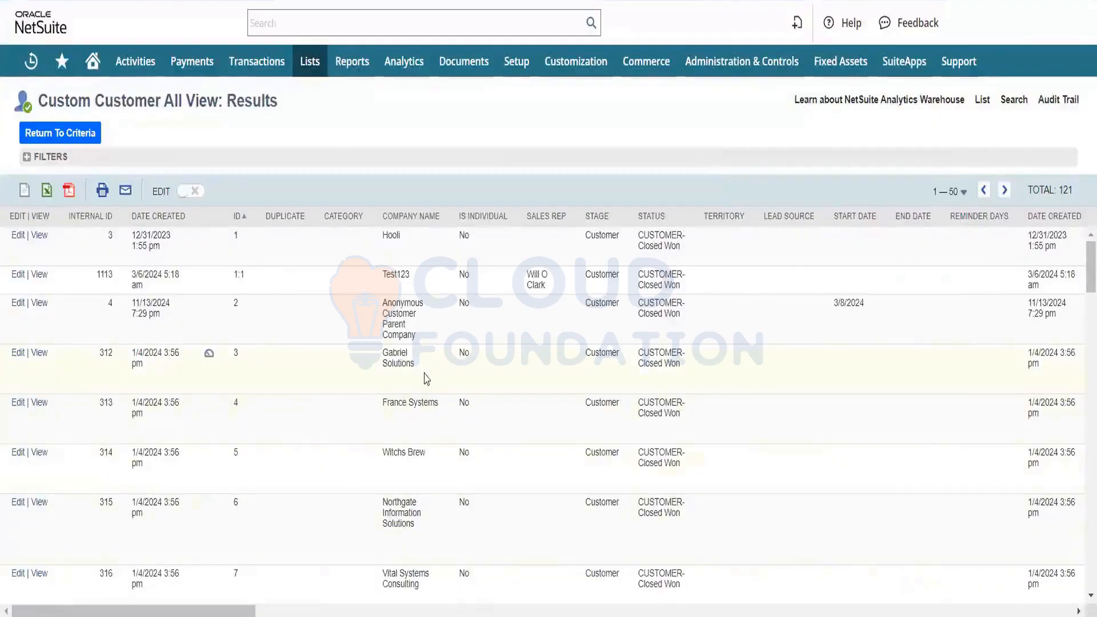
left_click_drag(424, 379, 391, 354)
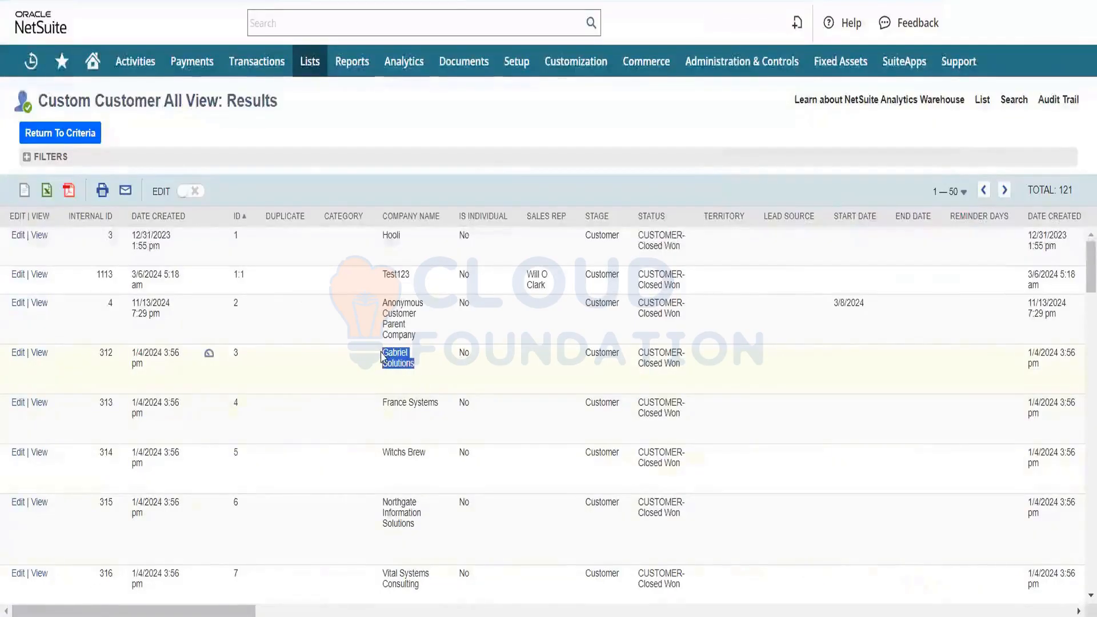
Step: List the sales orders by most recent date and open order SO107 for editing
mouse_move(260, 62)
mouse_move(276, 222)
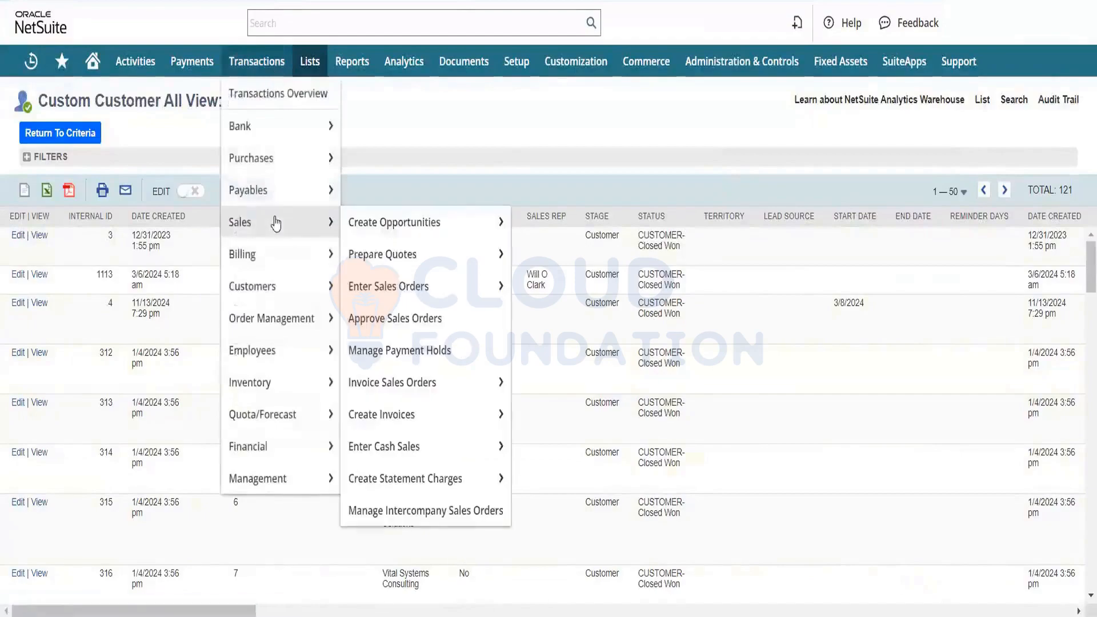
mouse_move(416, 284)
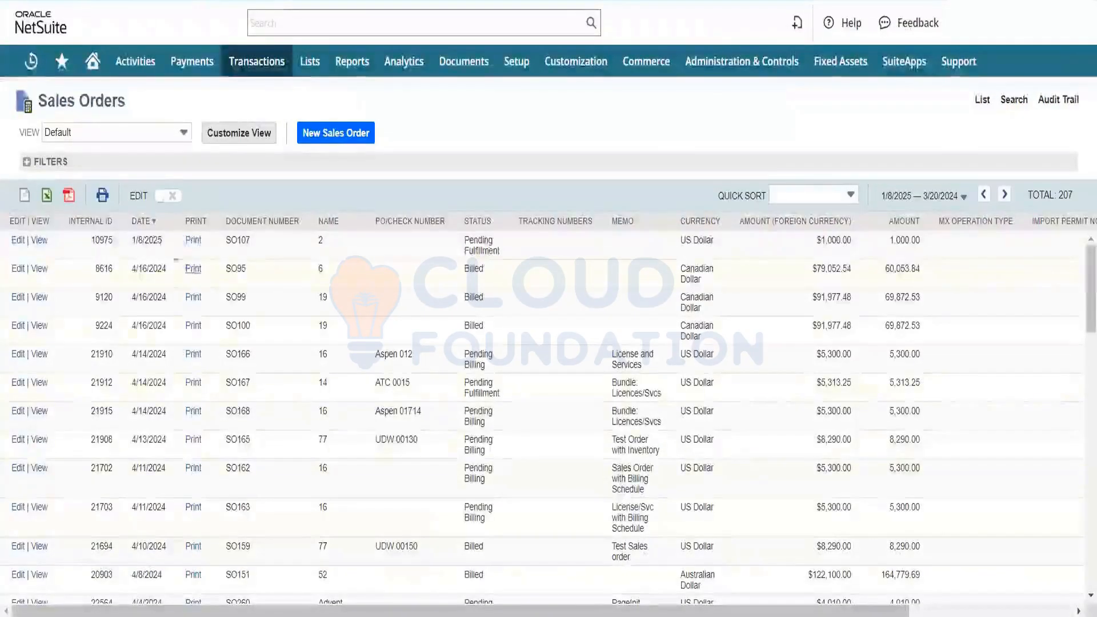
left_click(143, 225)
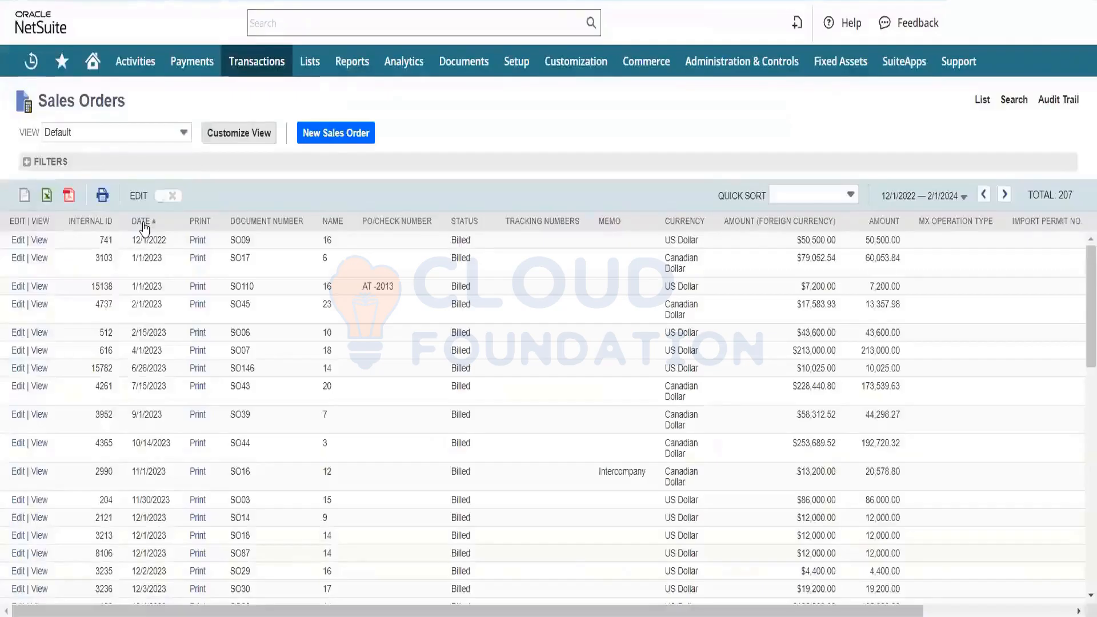
left_click(145, 225)
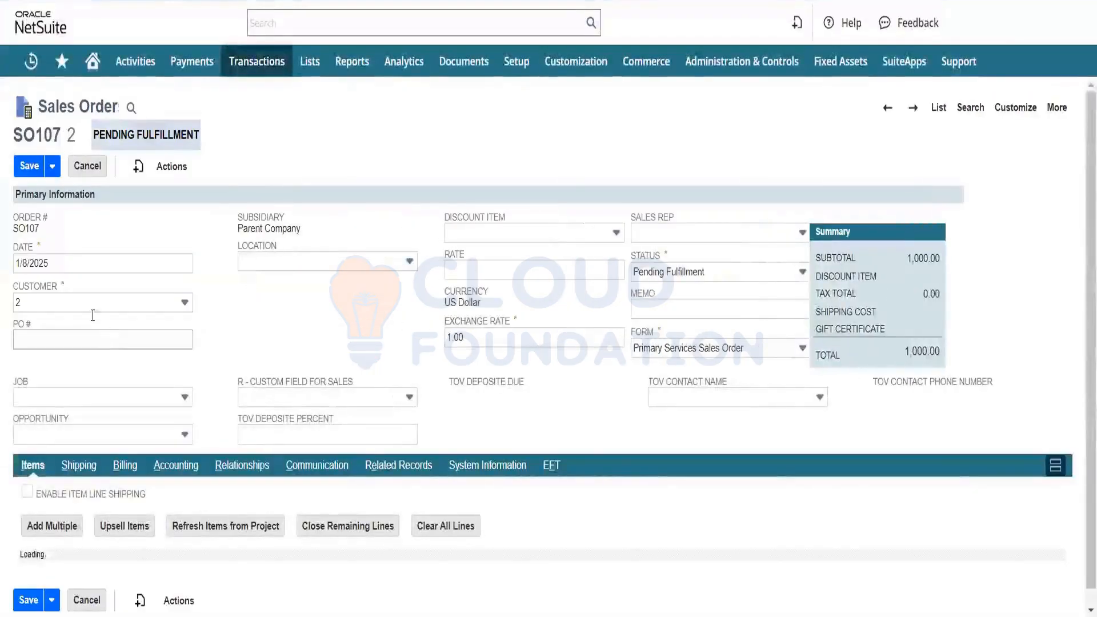
Step: Try to change the customer on sales order SO107 to Gabriel Solutions, checking the customer choices for that name
left_click(92, 311)
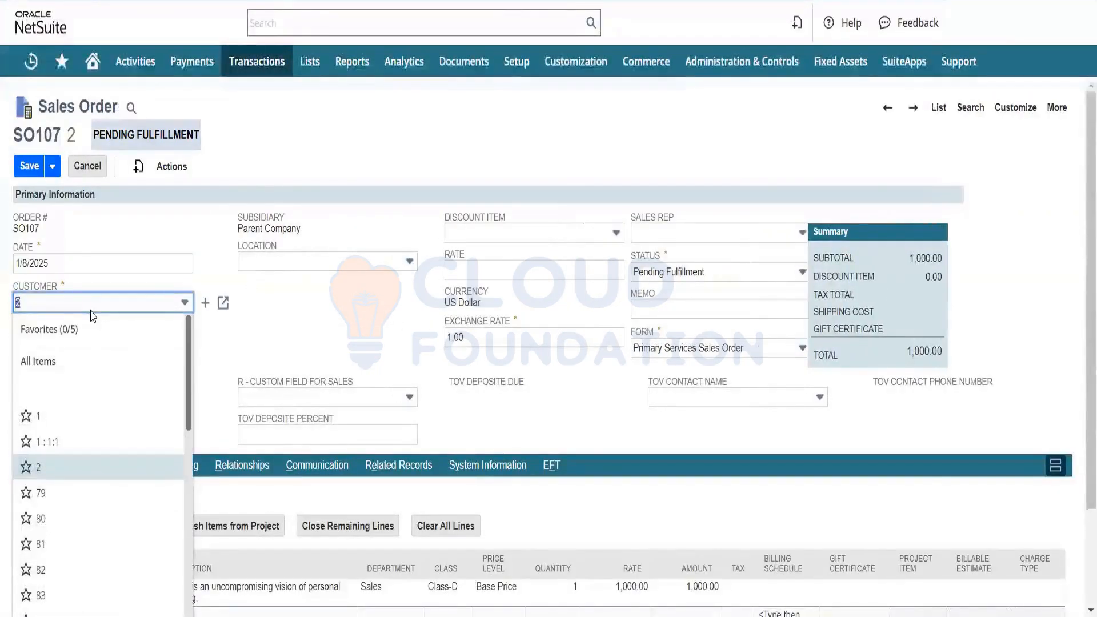
type("Gabriel Solutions")
left_click_drag(190, 346, 190, 550)
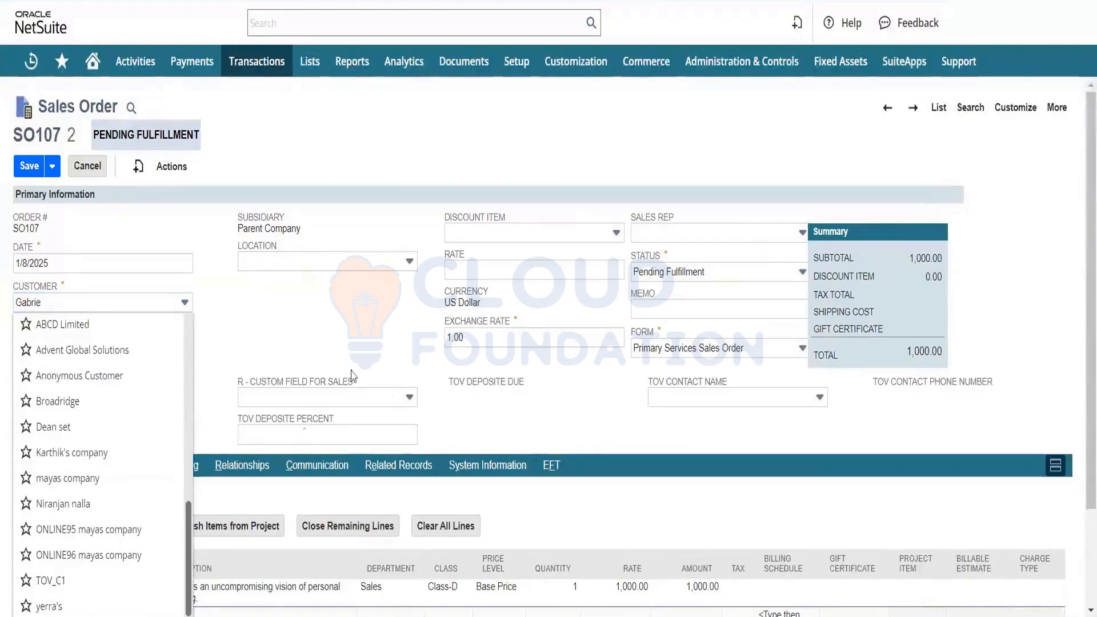
left_click(286, 84)
Step: Start a new sales order, leaving SO107 without saving its changes
mouse_move(273, 73)
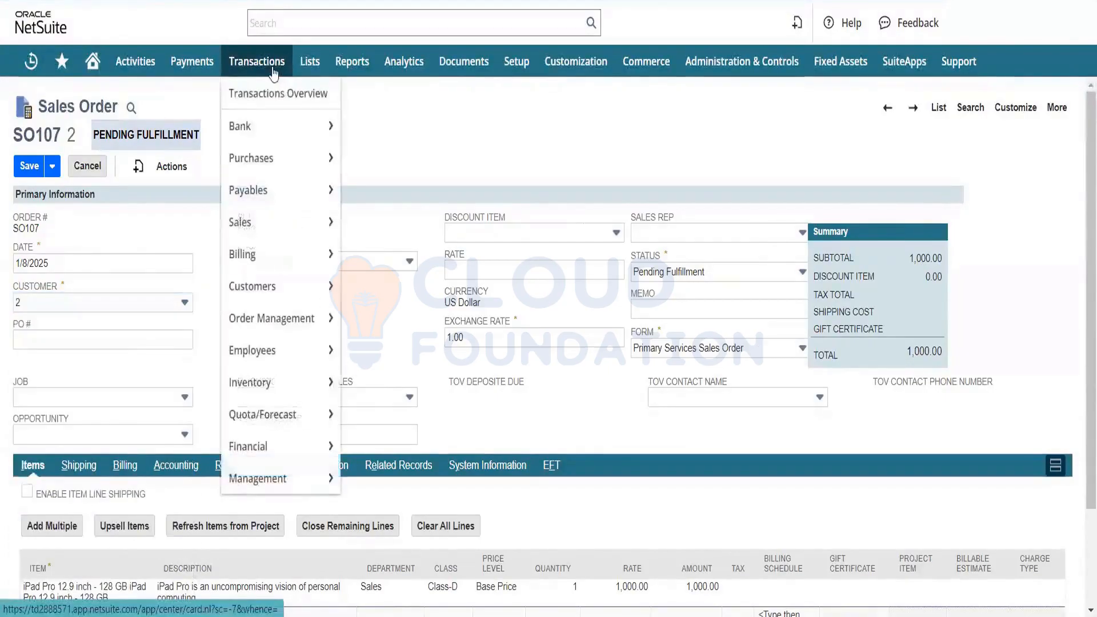
mouse_move(306, 236)
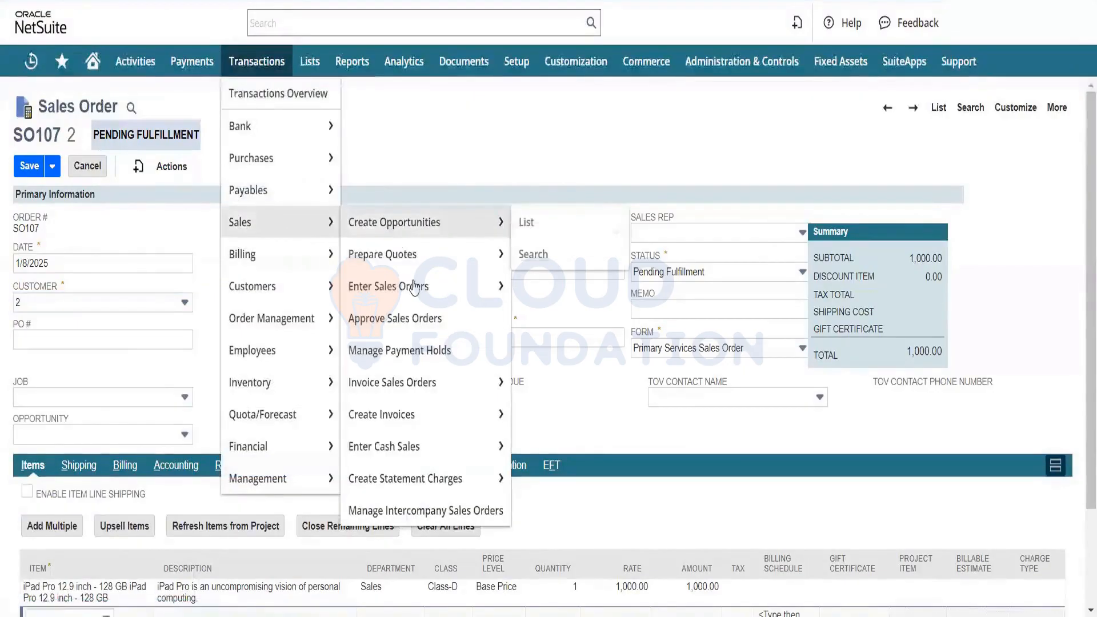
left_click(415, 286)
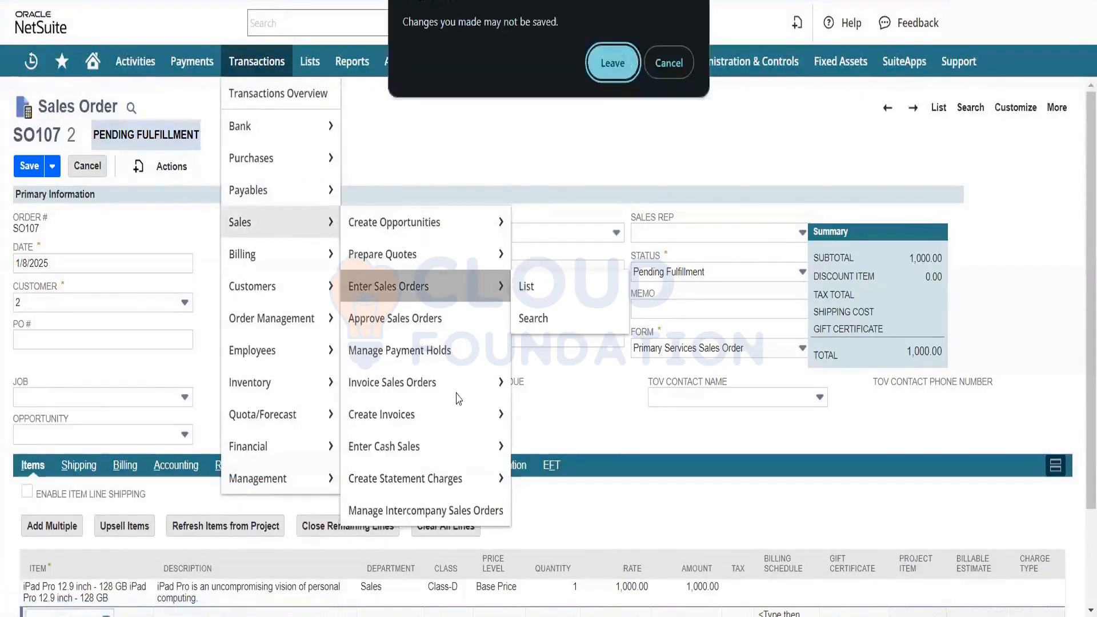
key("Return")
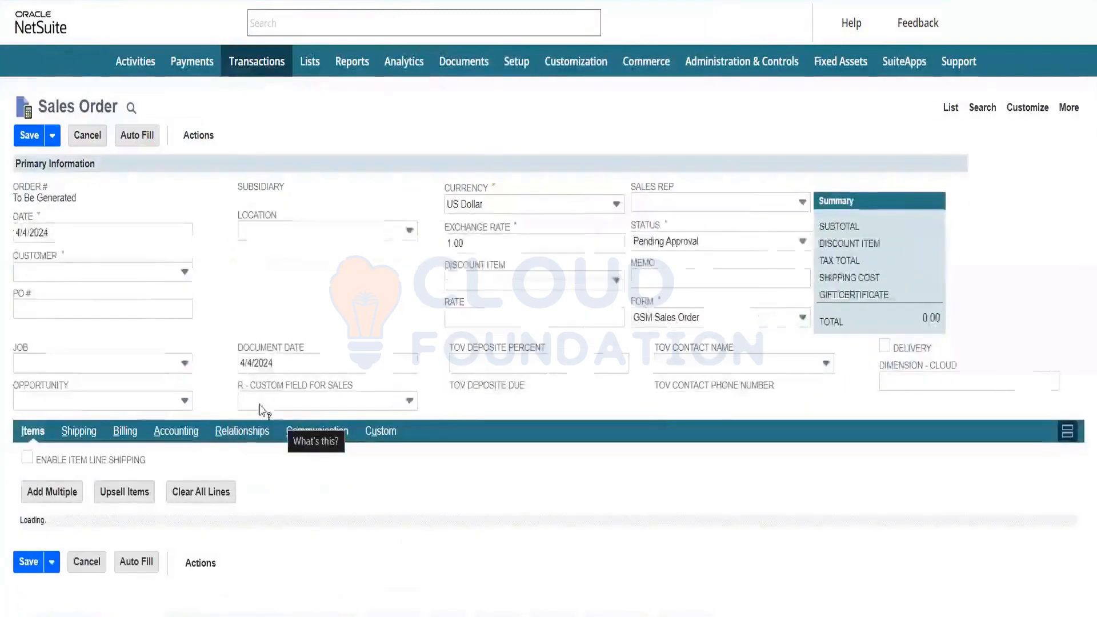
Step: Look through the new sales order's customer choices for Gabriel Solutions
left_click(145, 280)
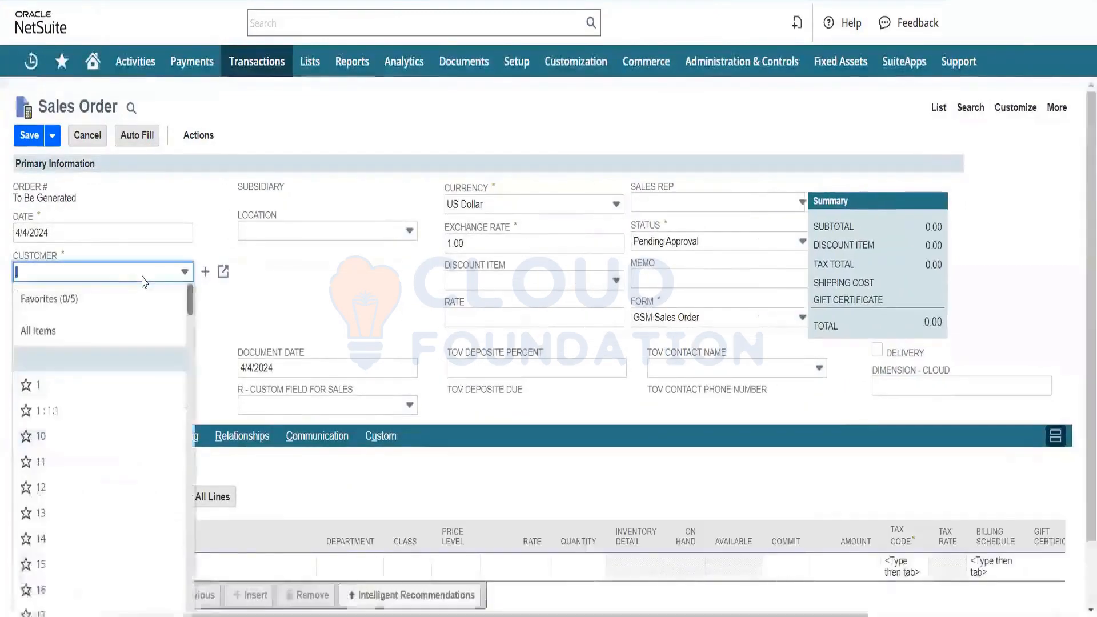
left_click(152, 276)
scroll(193, 383, "down", 3)
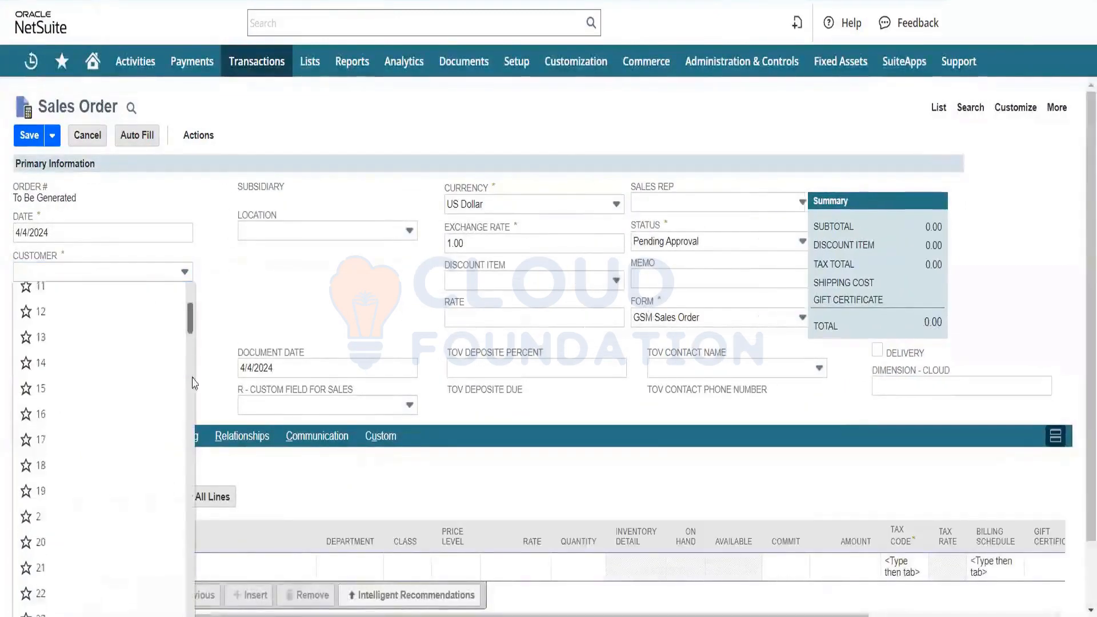
scroll(193, 383, "down", 10)
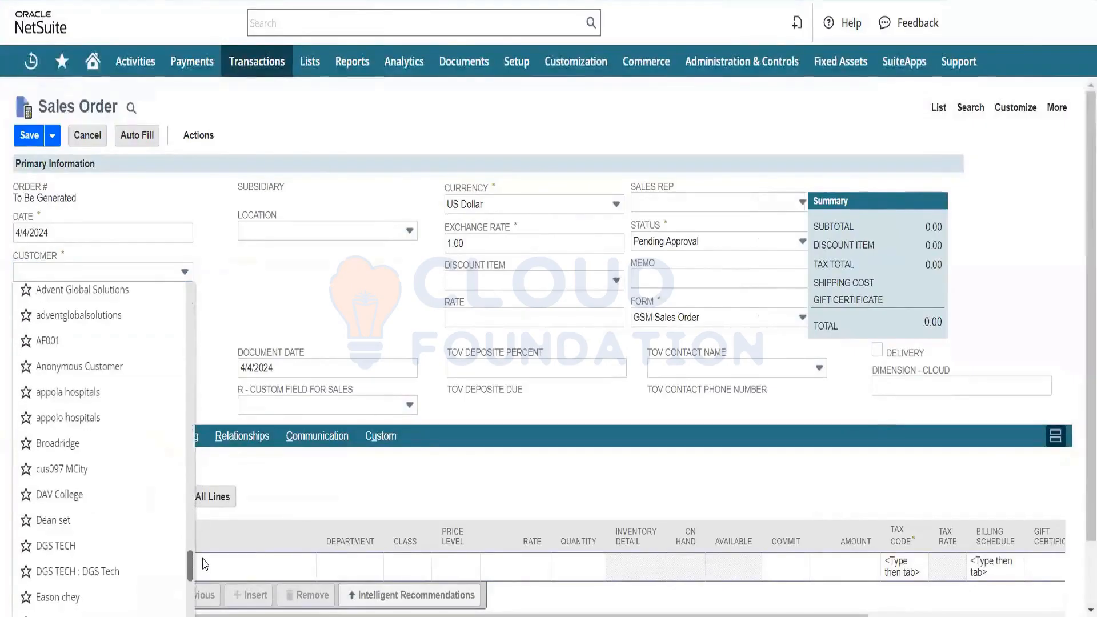
scroll(204, 560, "down", 5)
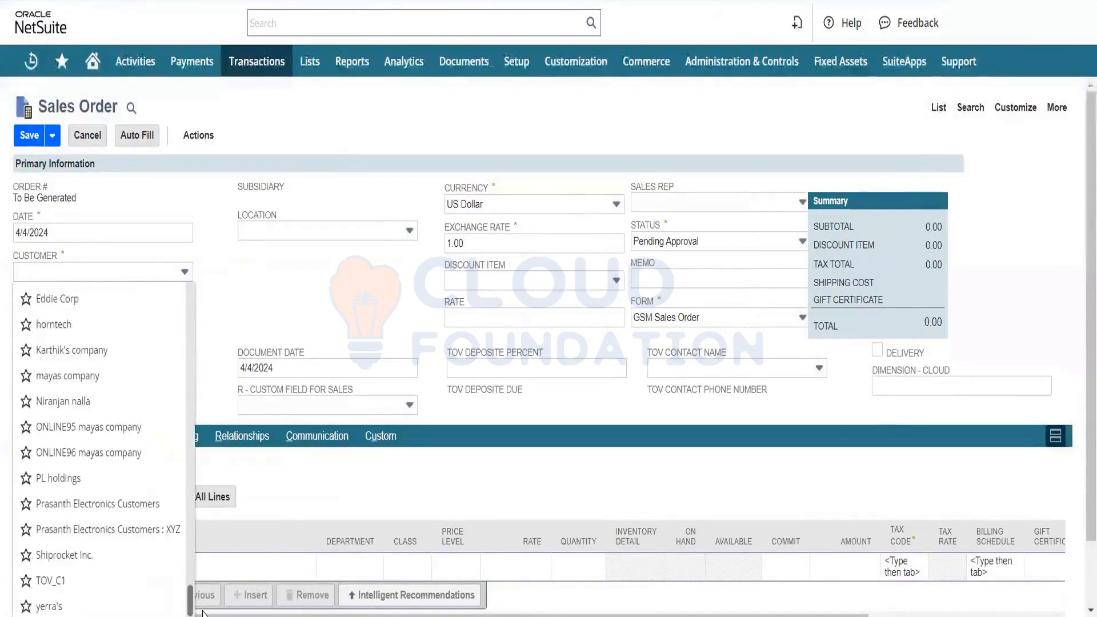
left_click(367, 228)
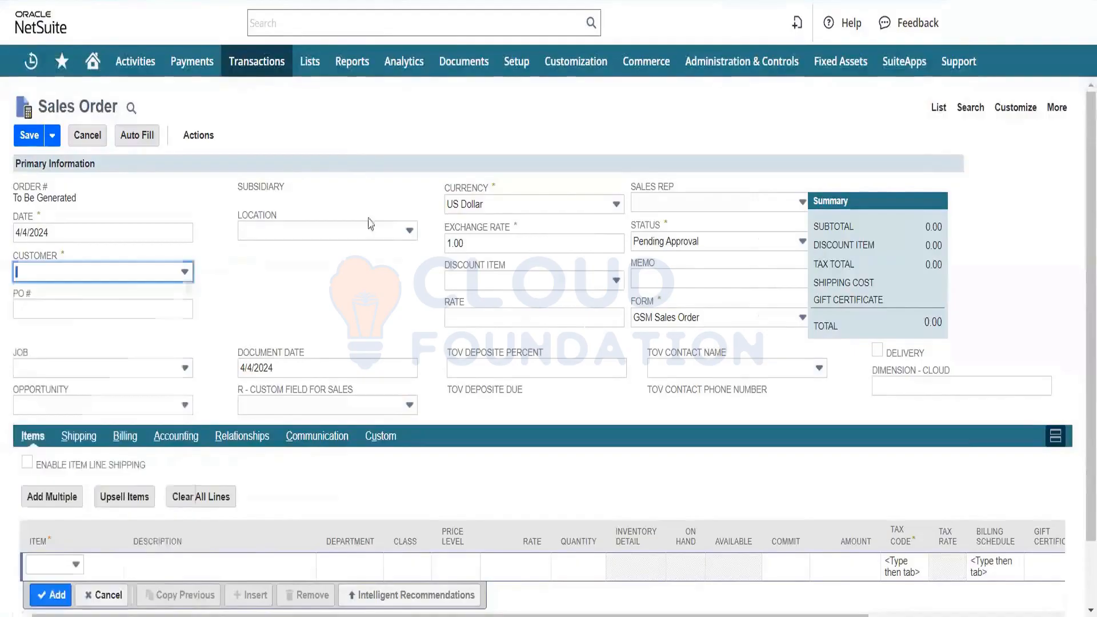
Step: Search the account for Gabriel Solutions and open its customer record for editing separately from the sales order
left_click(370, 23)
type("Gabriel Solutions")
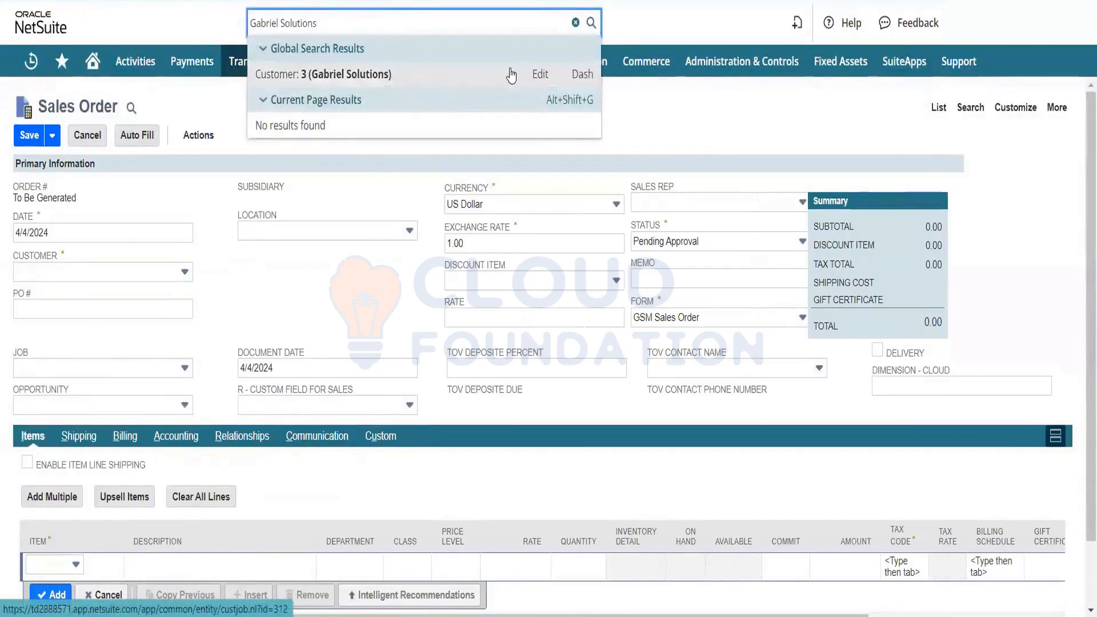
right_click(541, 80)
left_click(551, 88)
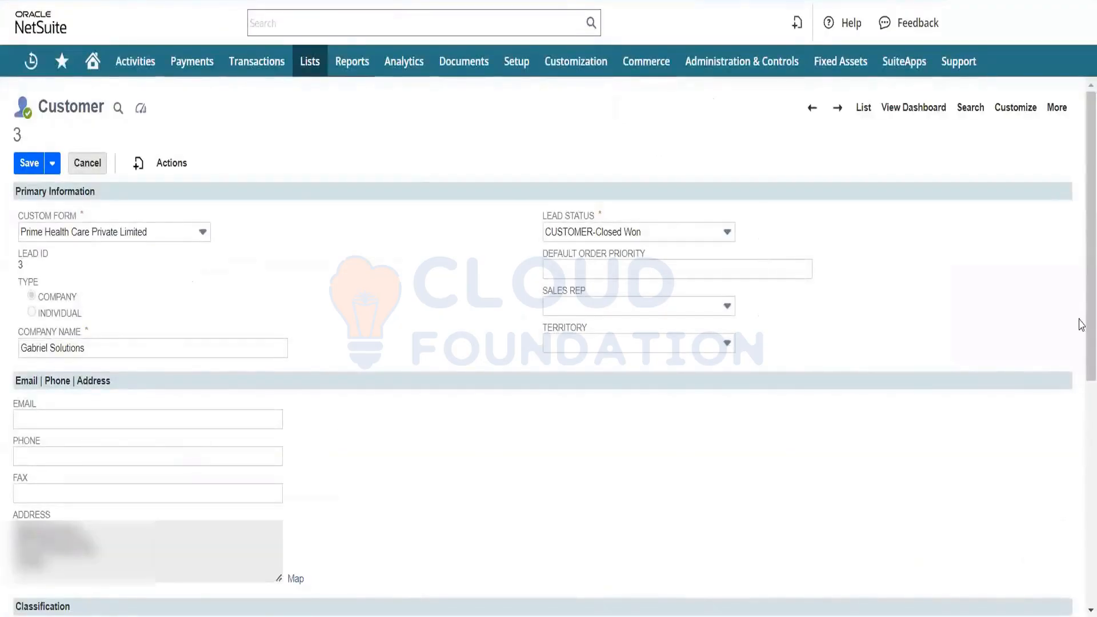
Step: Switch the Gabriel Solutions customer record to the Standard Customer Form
scroll(1080, 345, "down", 3)
left_click(114, 231)
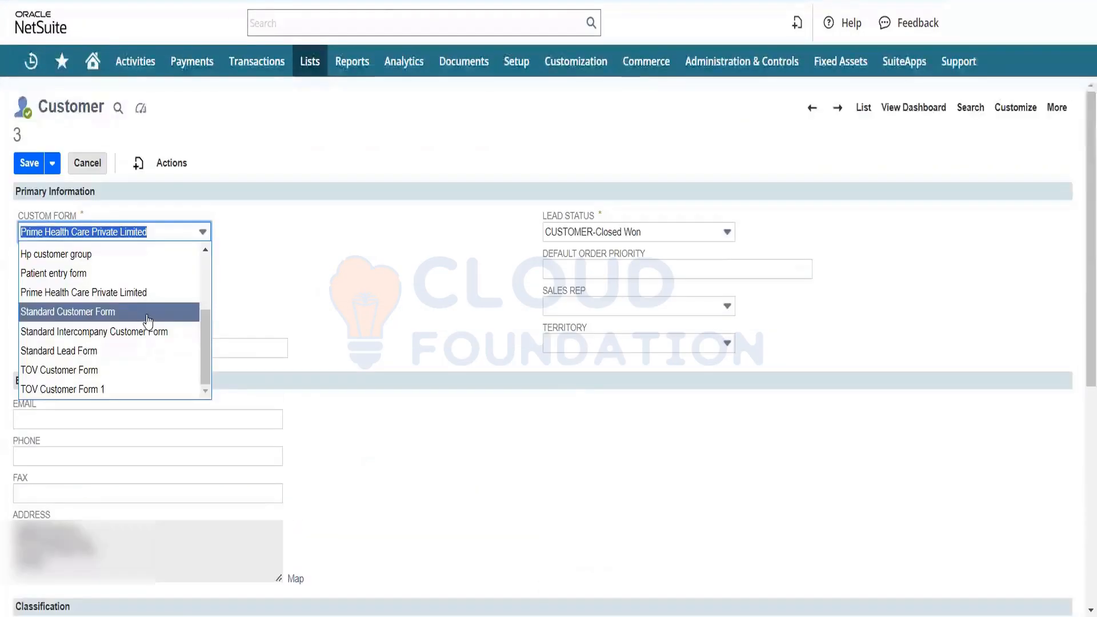
left_click(147, 313)
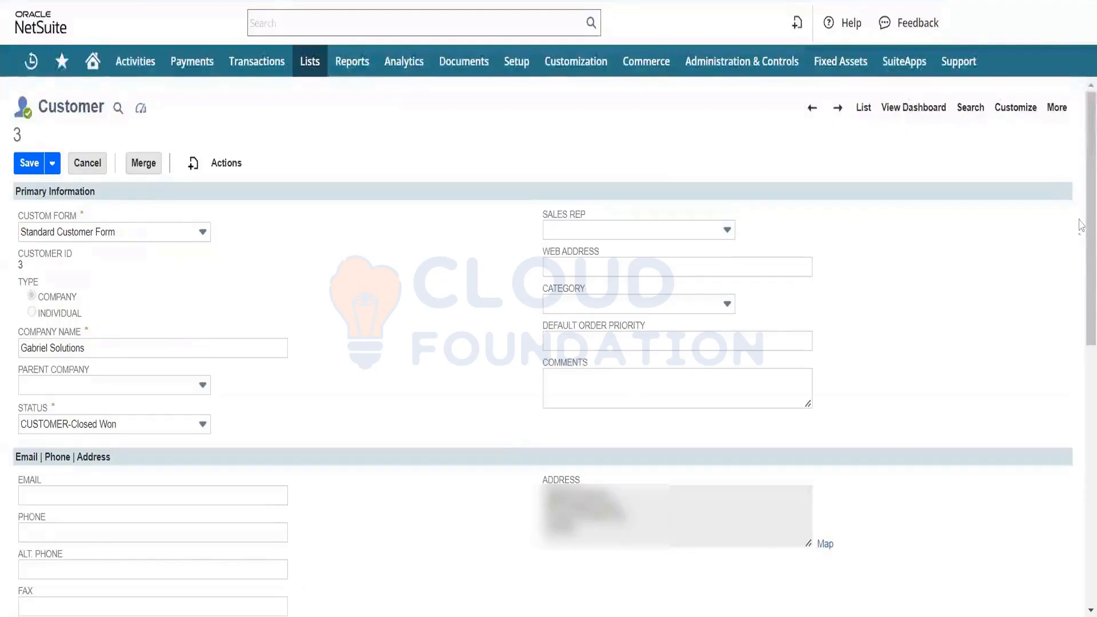
Step: Review the customer's primary subsidiary, contacts and system information, including the inactive setting
left_click_drag(1081, 191, 1060, 446)
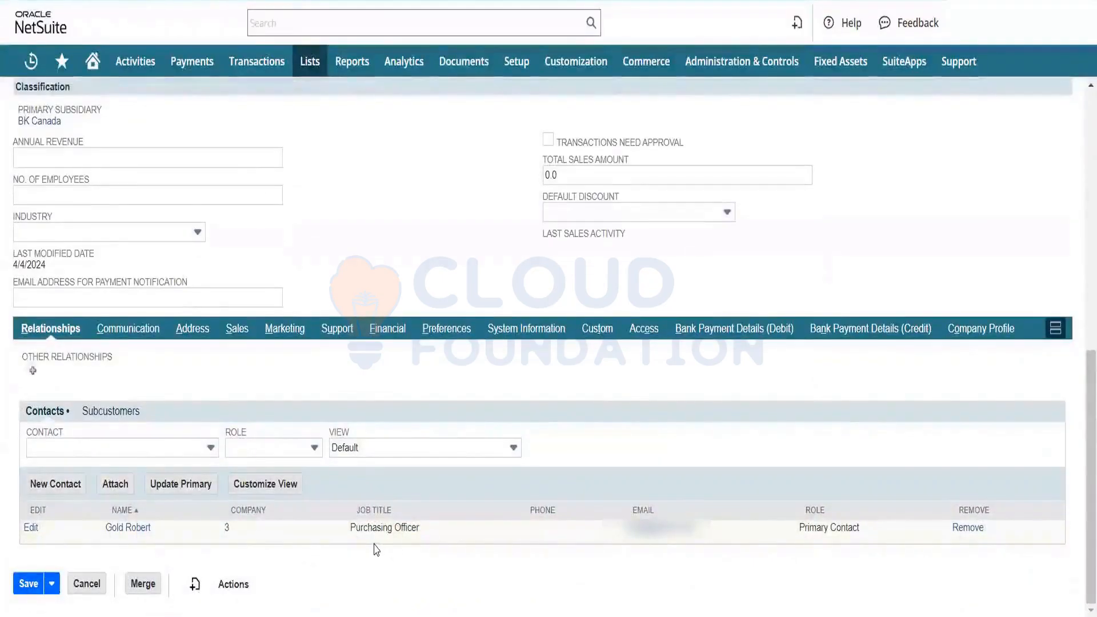
left_click(527, 331)
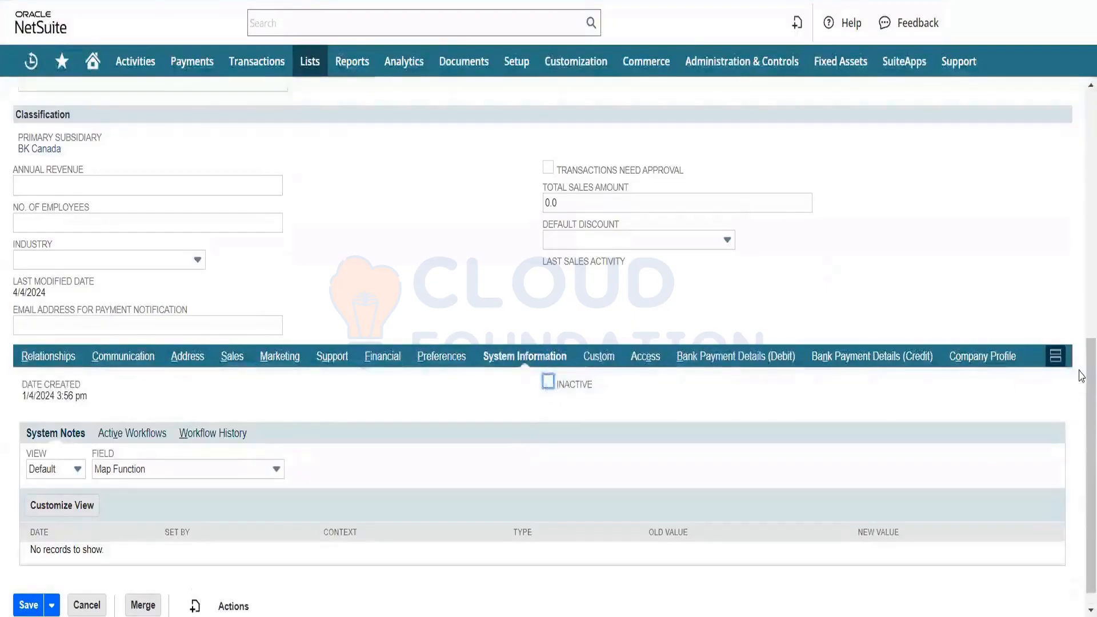
left_click_drag(1081, 377, 1068, 128)
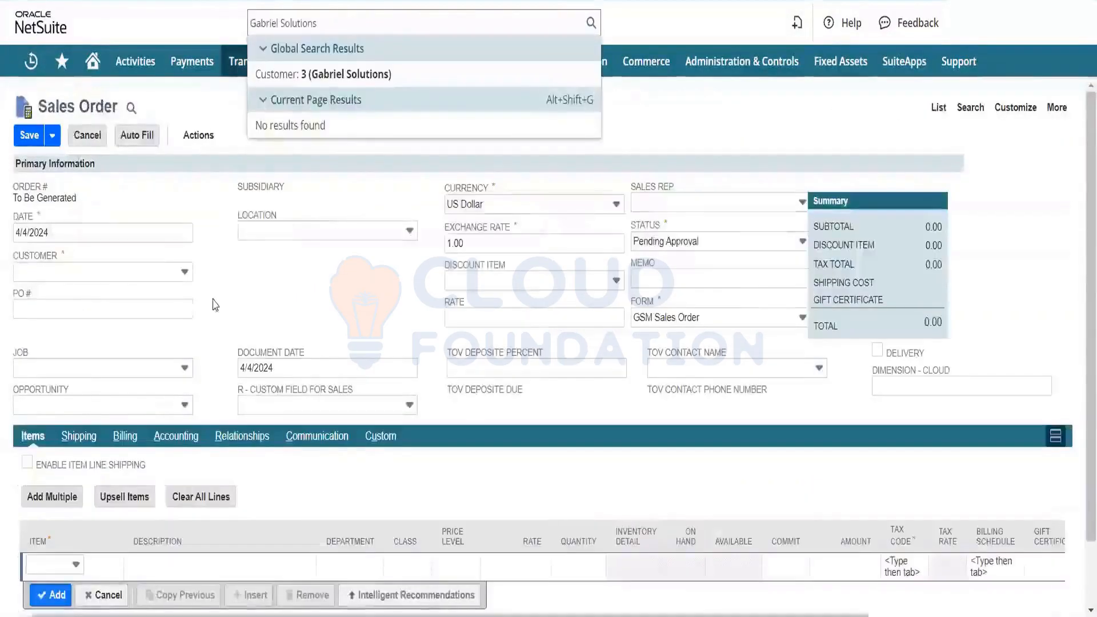
Step: Look up the customer ID of Gabriel Solutions and select that customer on the new sales order
left_click(258, 308)
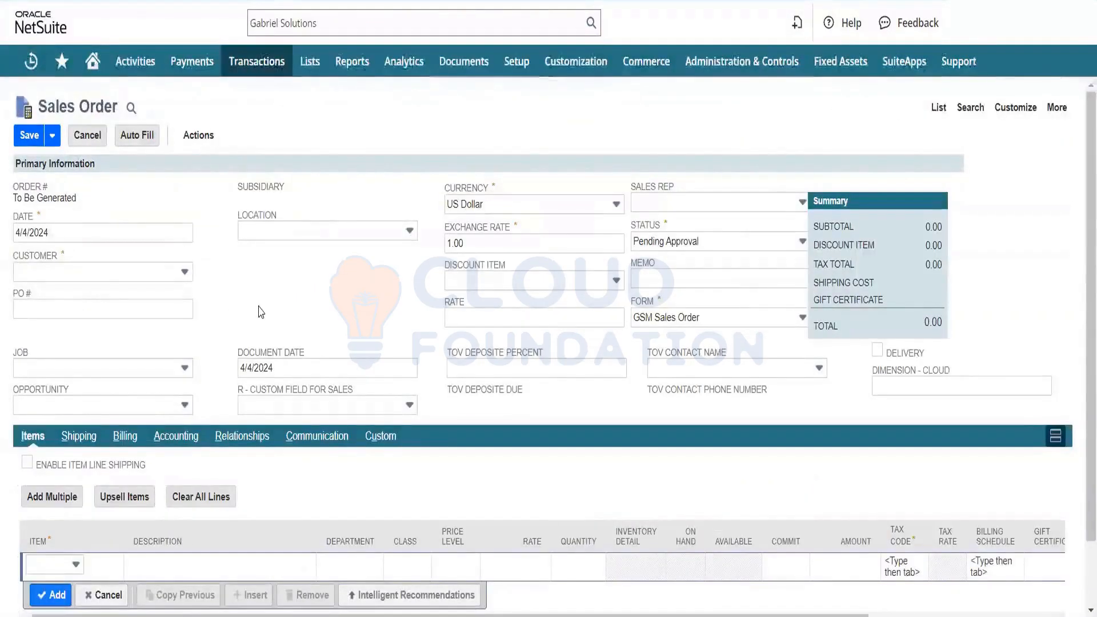
left_click(184, 273)
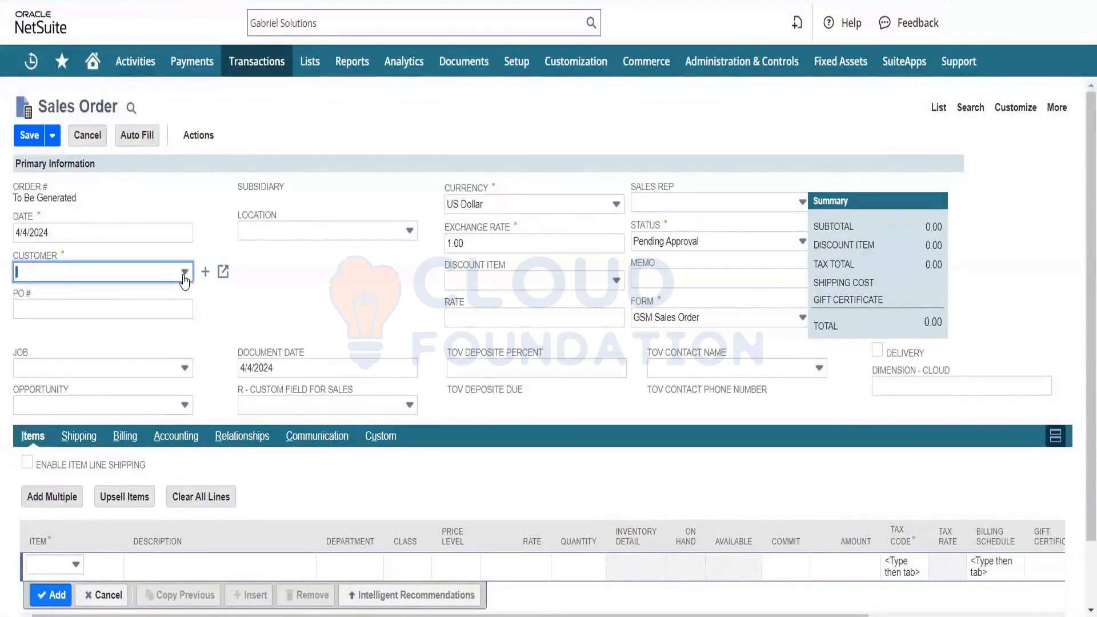
left_click(184, 273)
left_click(184, 274)
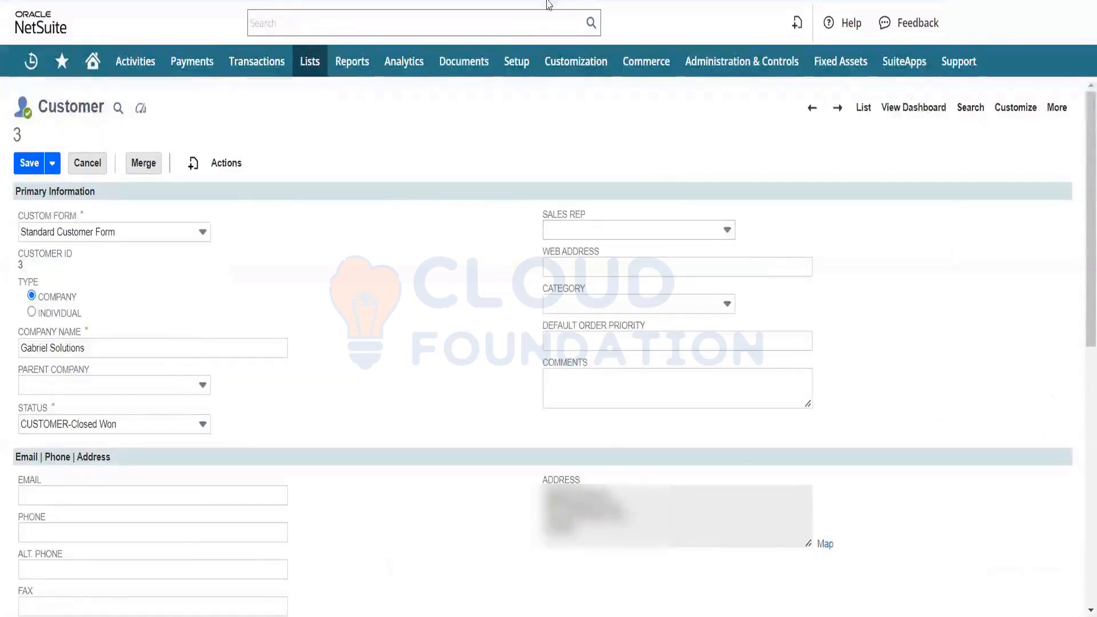
double_click(20, 265)
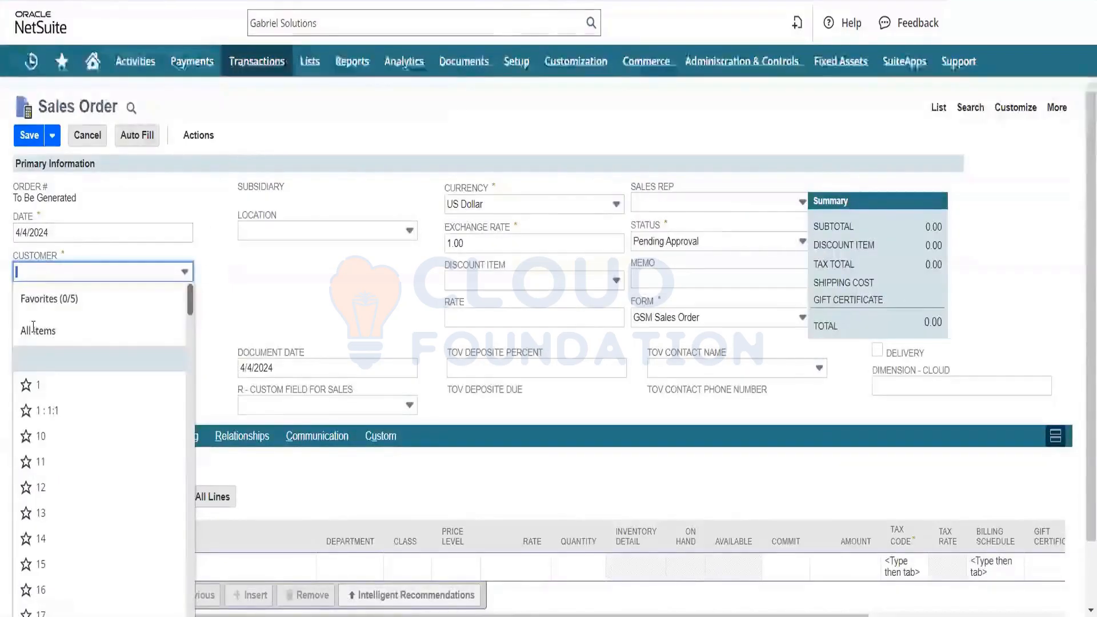
left_click_drag(190, 311, 192, 366)
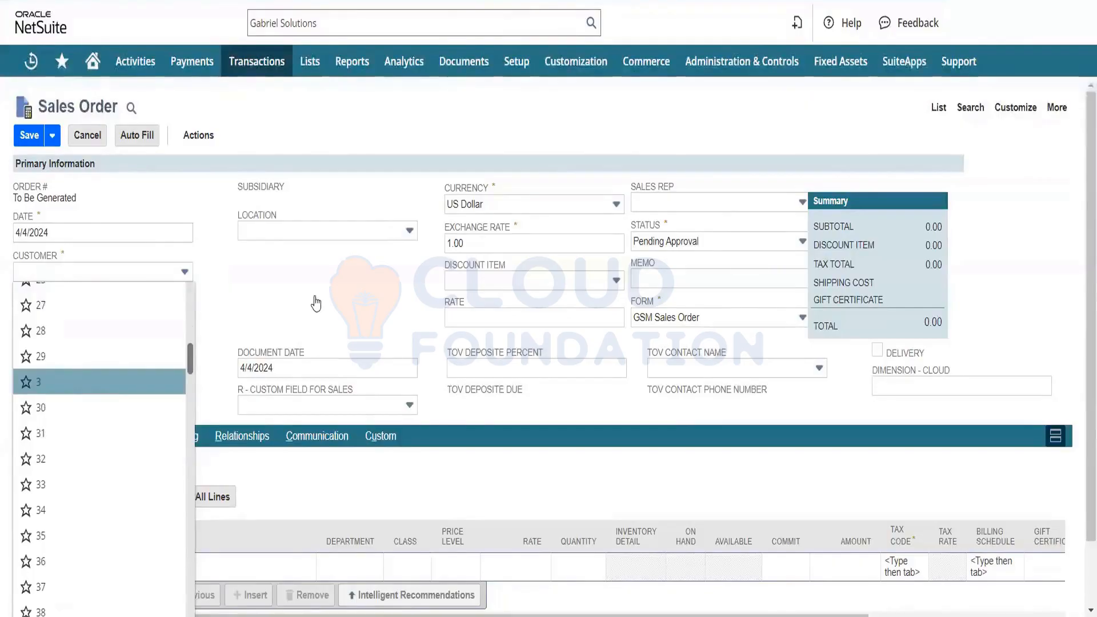
key("Return")
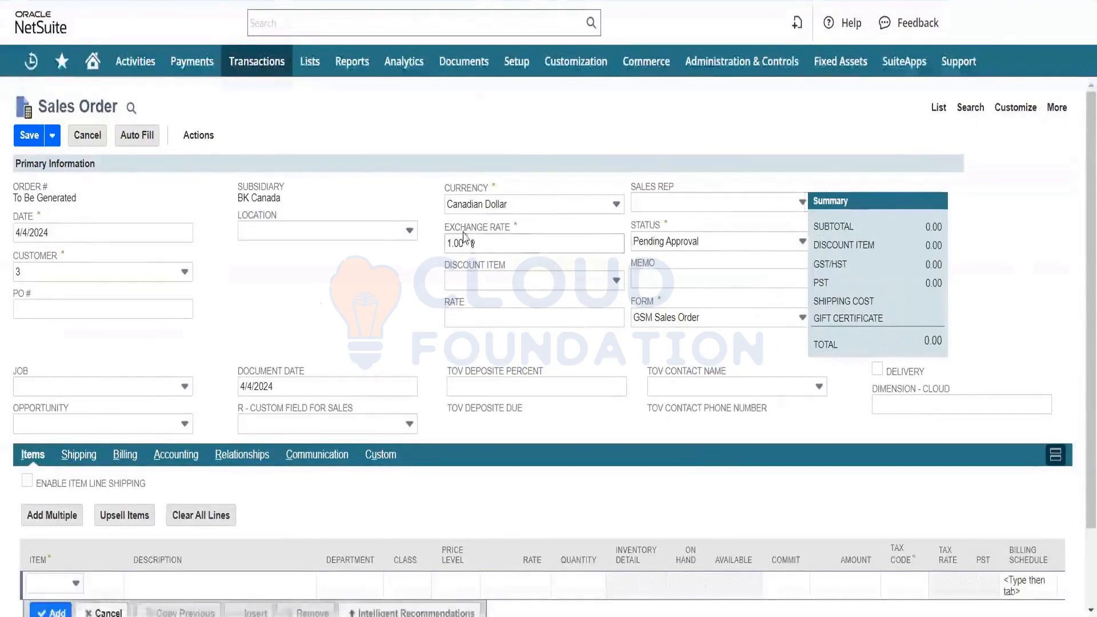
Step: Set the order's status to Pending Fulfillment and choose the Dell 24" U2415 UltraSharp LED Monitor as the line item
left_click(732, 239)
left_click(711, 284)
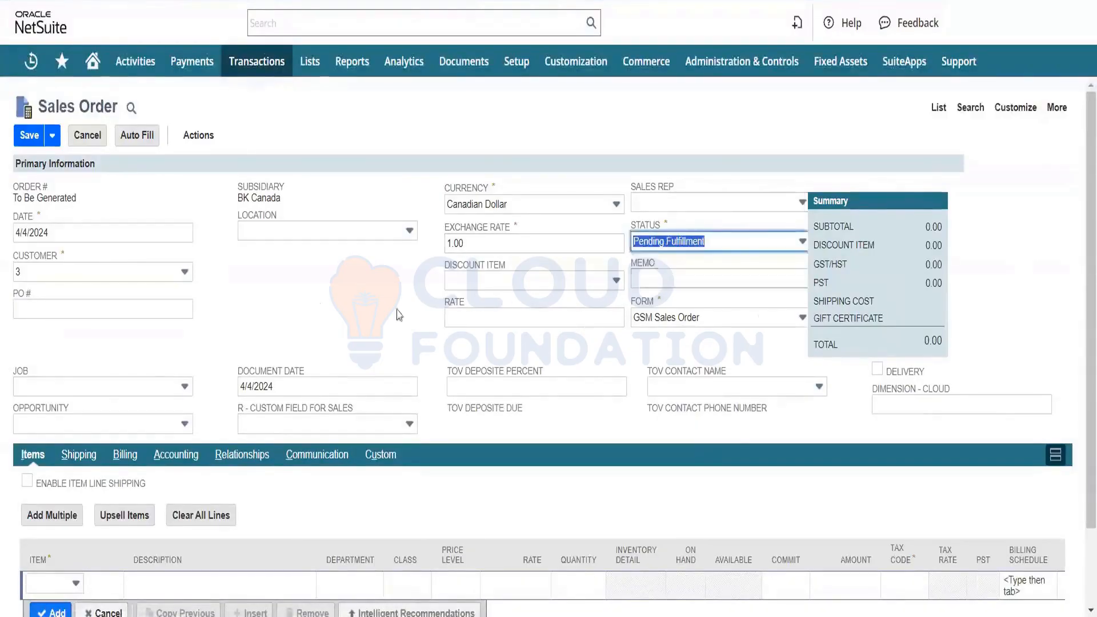
left_click(75, 583)
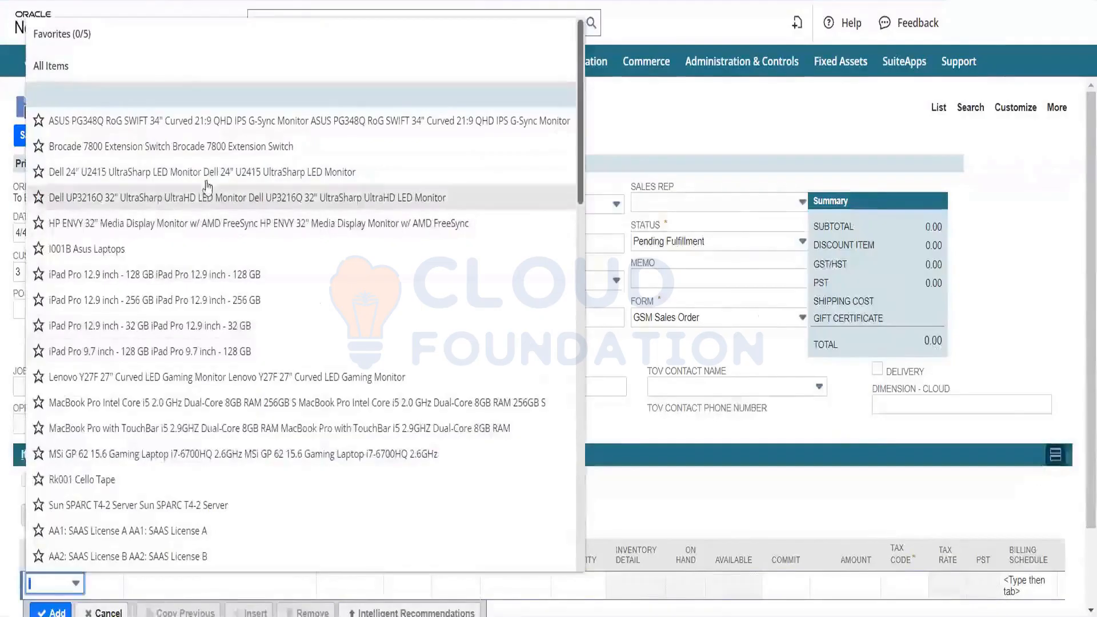
left_click(216, 172)
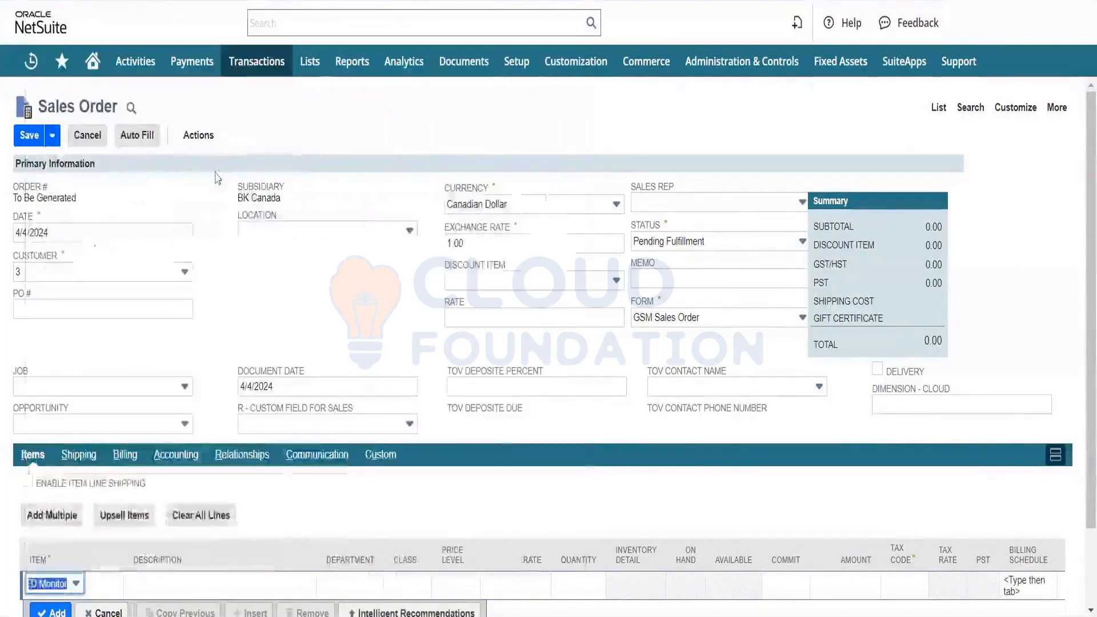
Step: Set the order's location to CA-1 and add the monitor line with a quantity of 10
left_click(299, 230)
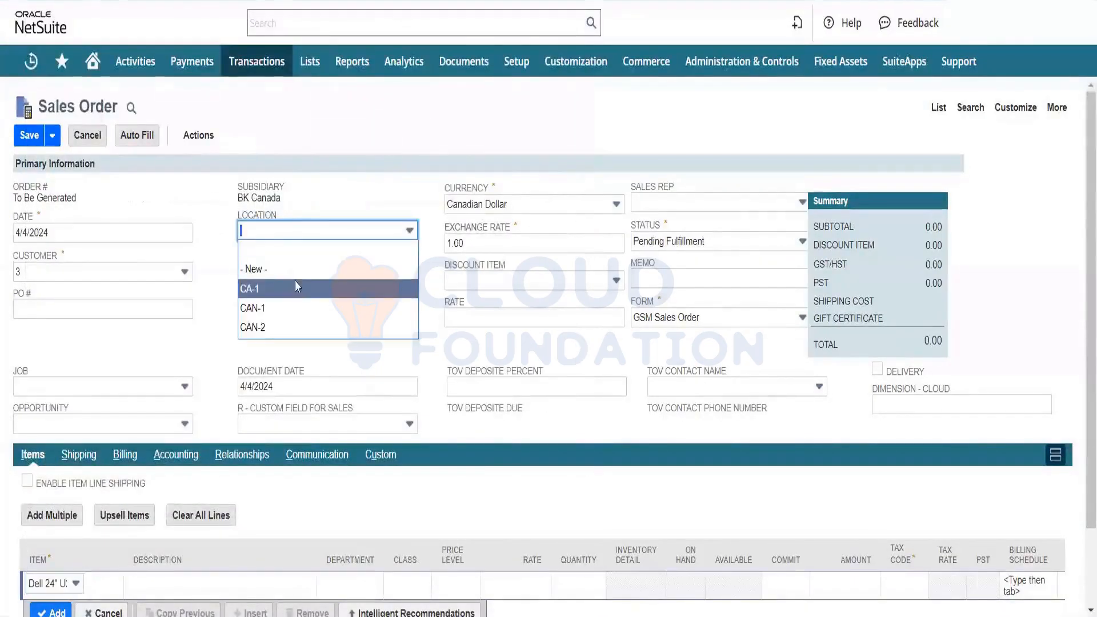
left_click(296, 287)
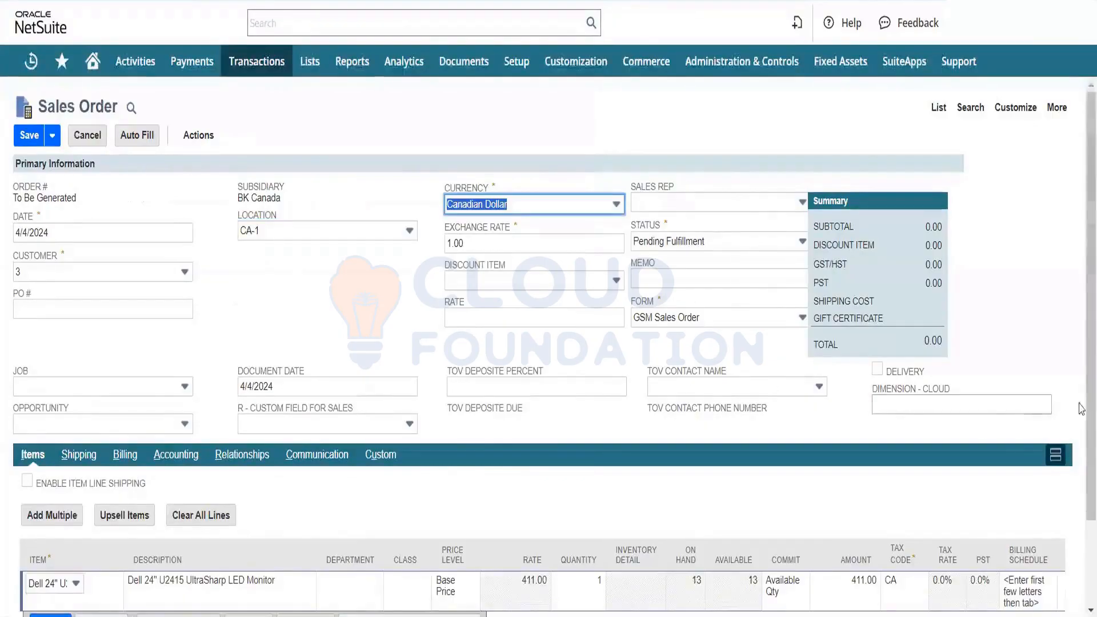
scroll(1081, 504, "down", 2)
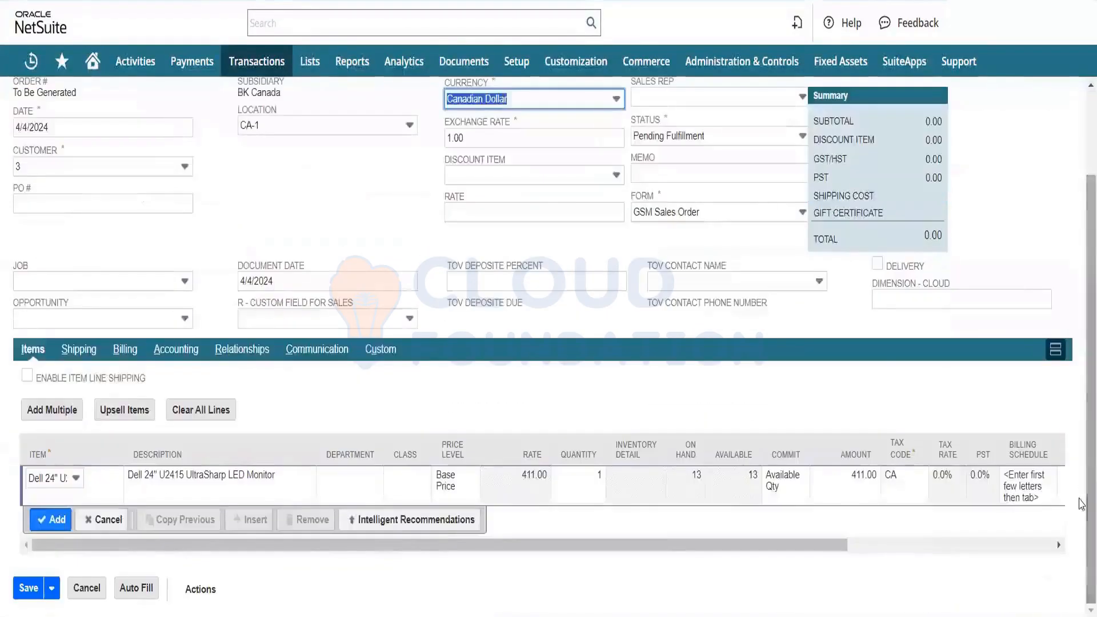
left_click(697, 475)
left_click(592, 482)
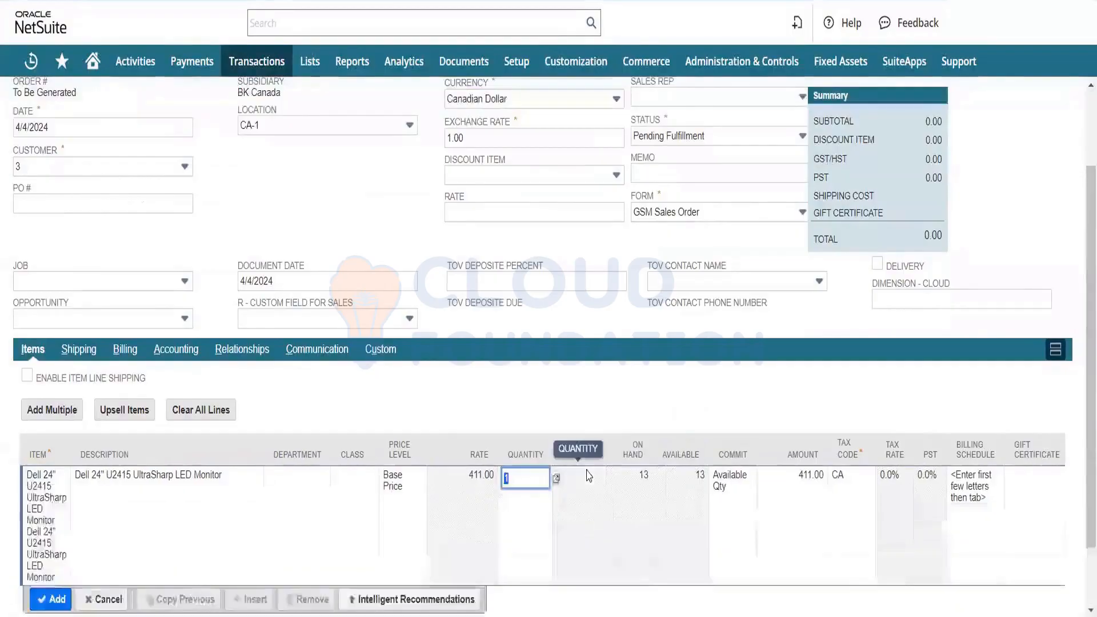
type("10")
key("Tab")
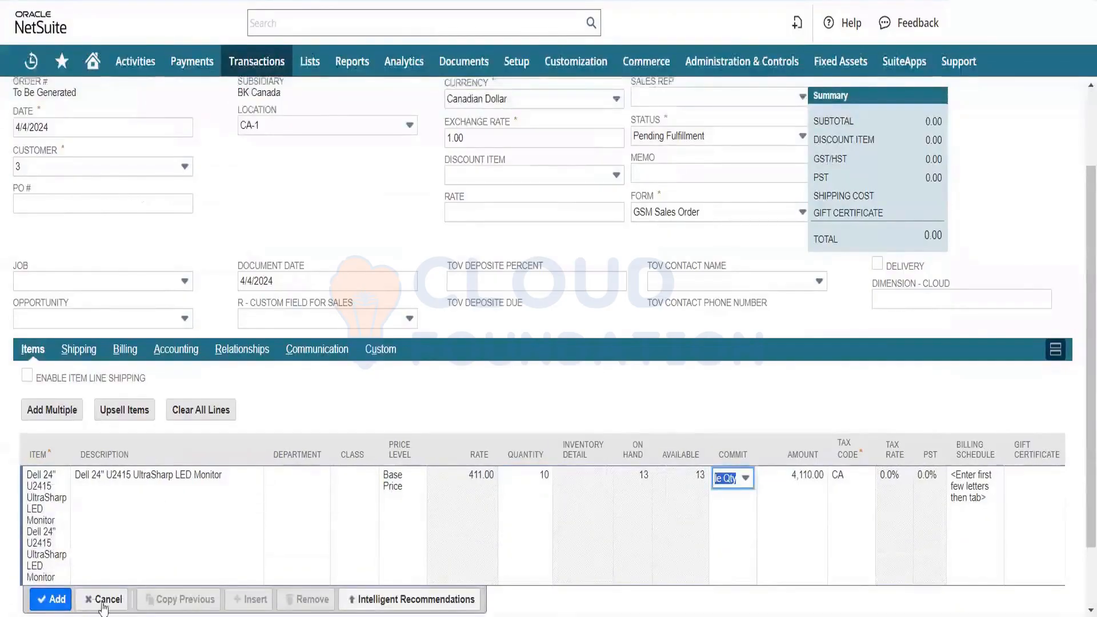
left_click(56, 600)
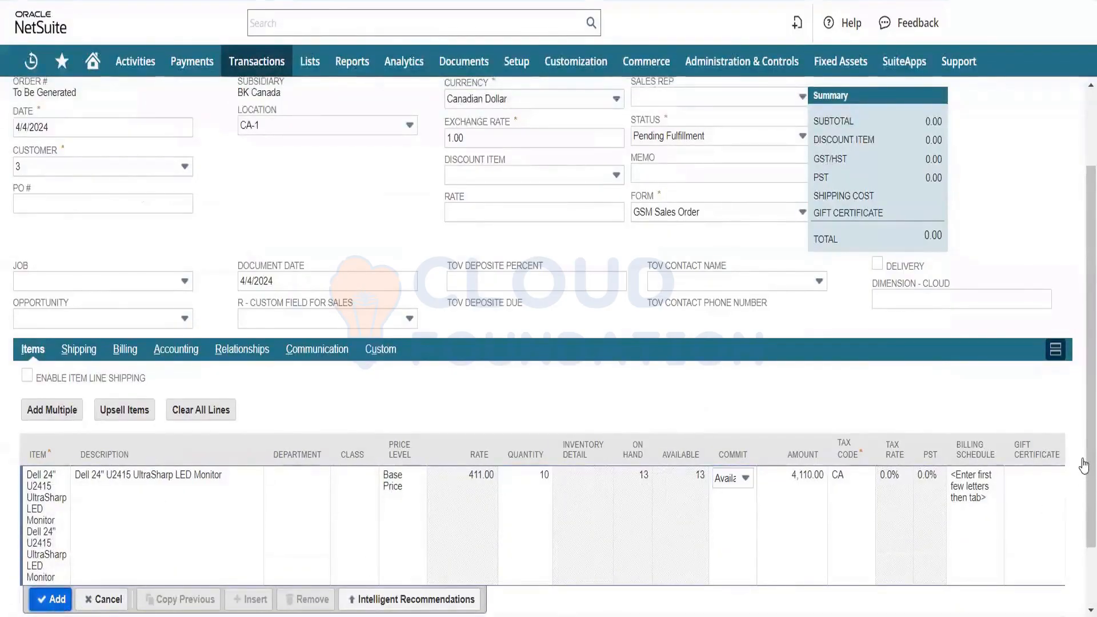
Step: Save the sales order with the required New Body Field set to Red, and leave the open customer edit form without saving
scroll(1080, 514, "down", 1)
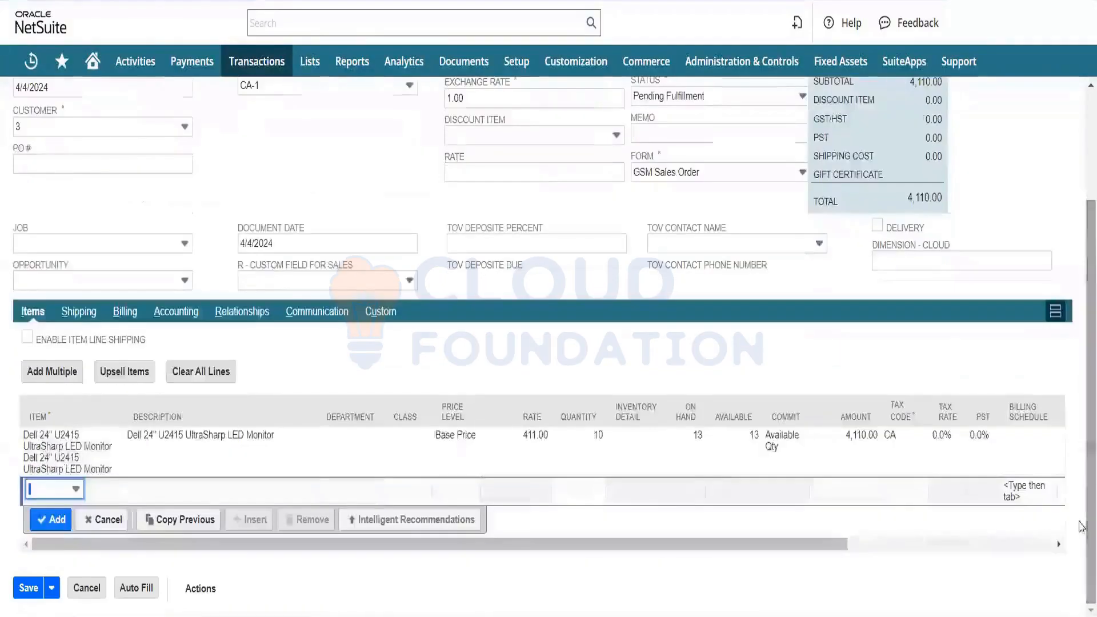
left_click(29, 592)
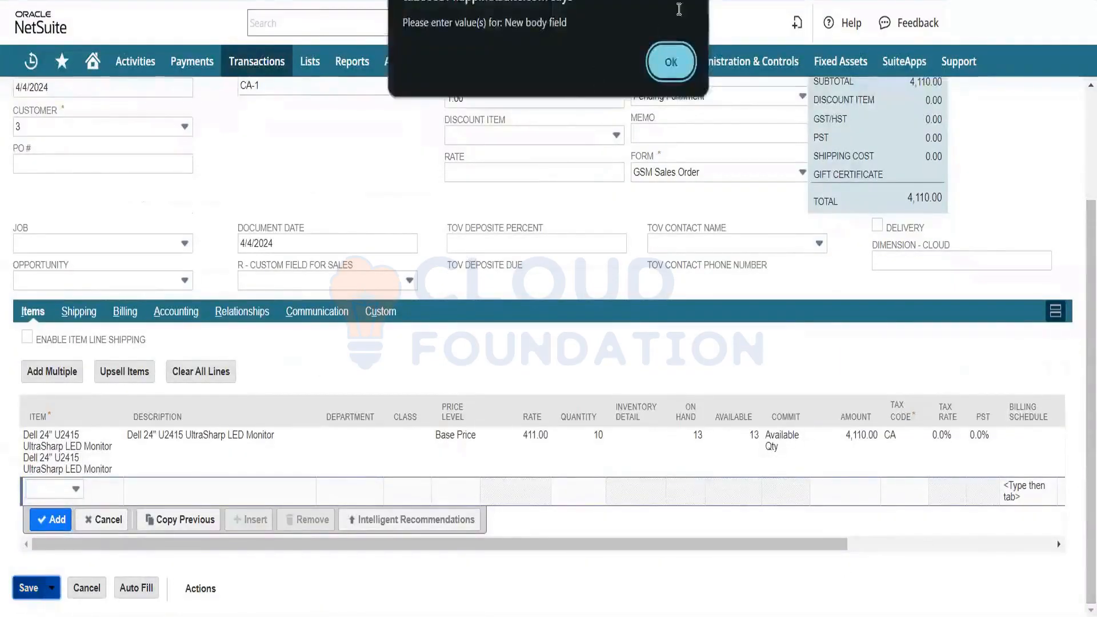
left_click(668, 61)
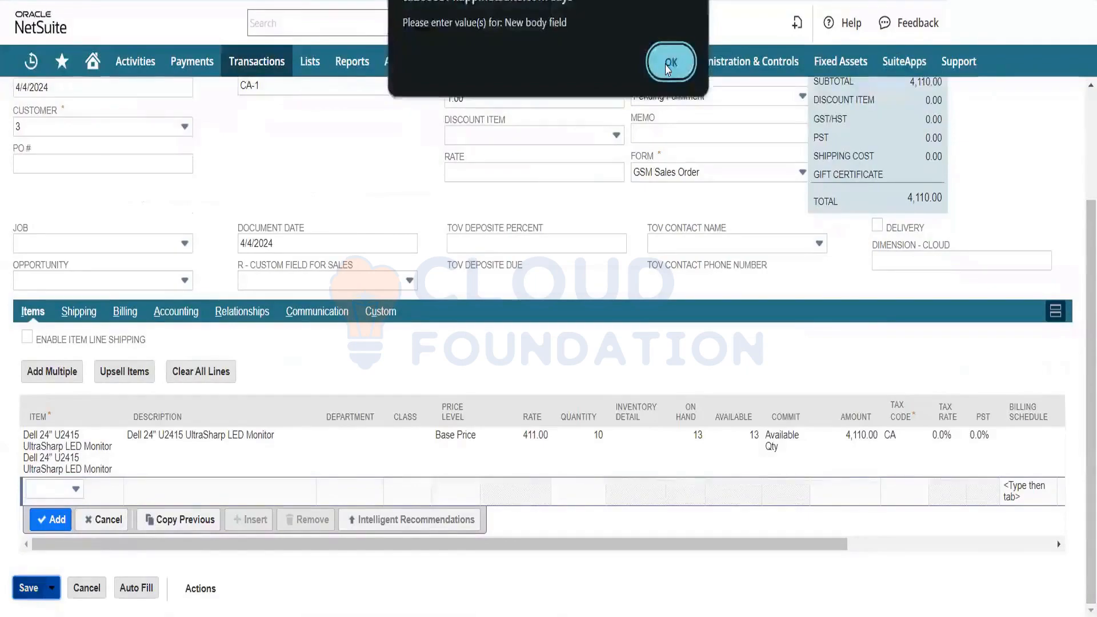
left_click(381, 311)
left_click(571, 358)
left_click(577, 415)
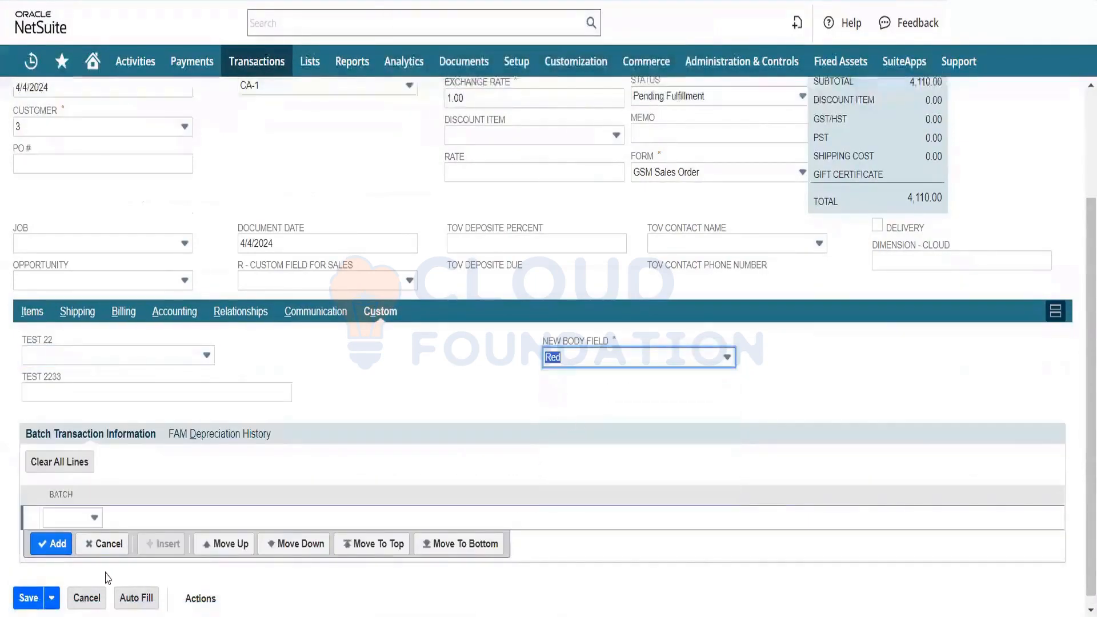
left_click(26, 600)
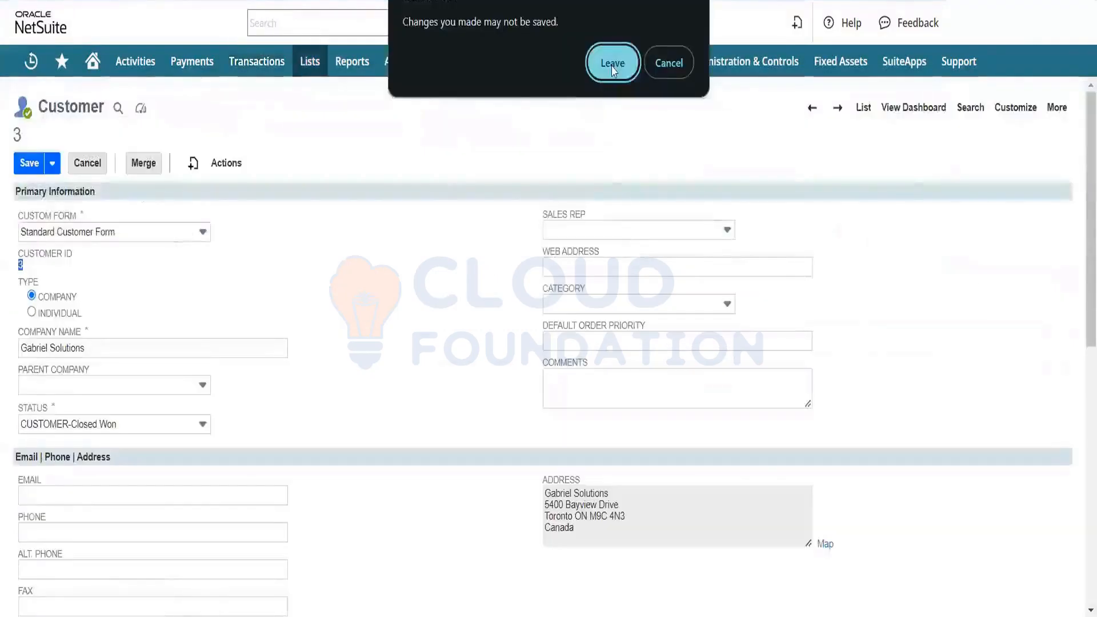
left_click(612, 64)
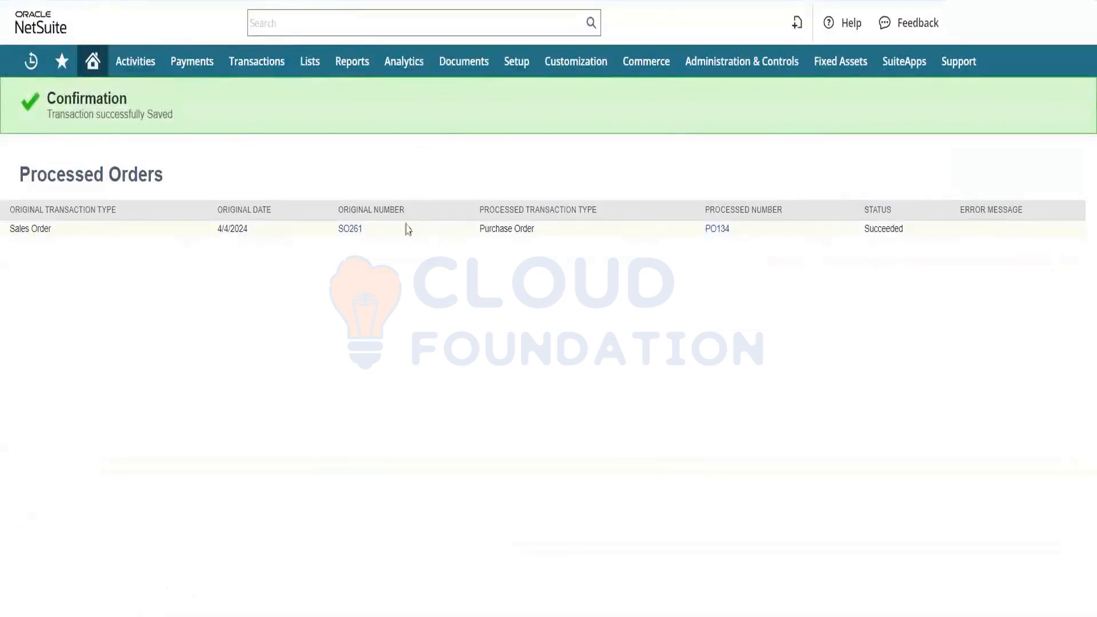
Step: Open the saved sales order, fulfill all 10 monitors as Packed, and mark the shipment as shipped
mouse_move(353, 229)
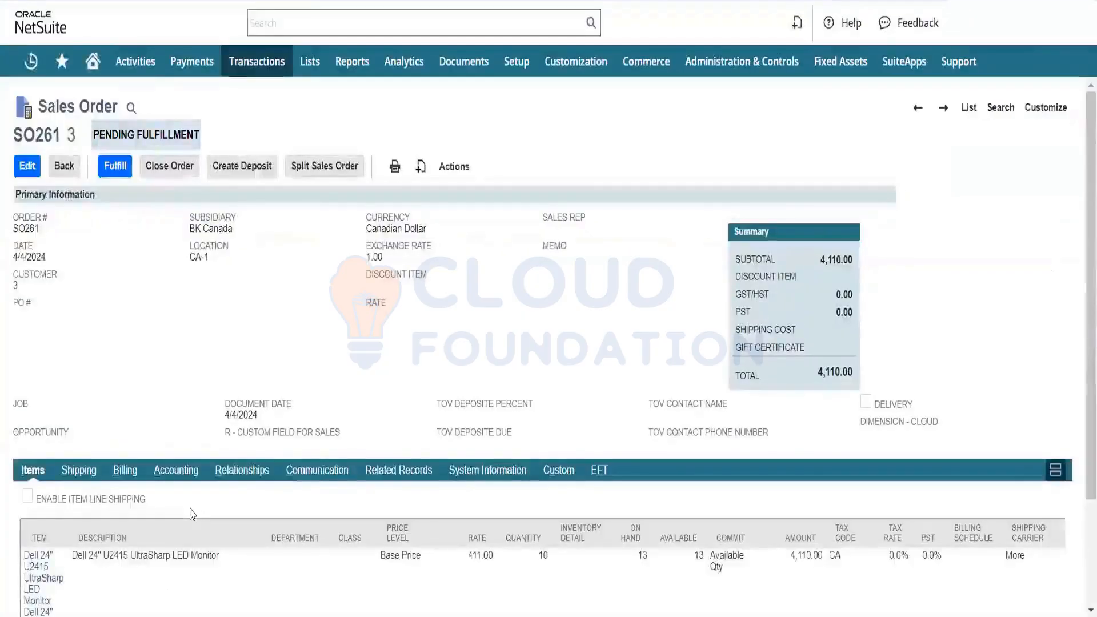
left_click(111, 167)
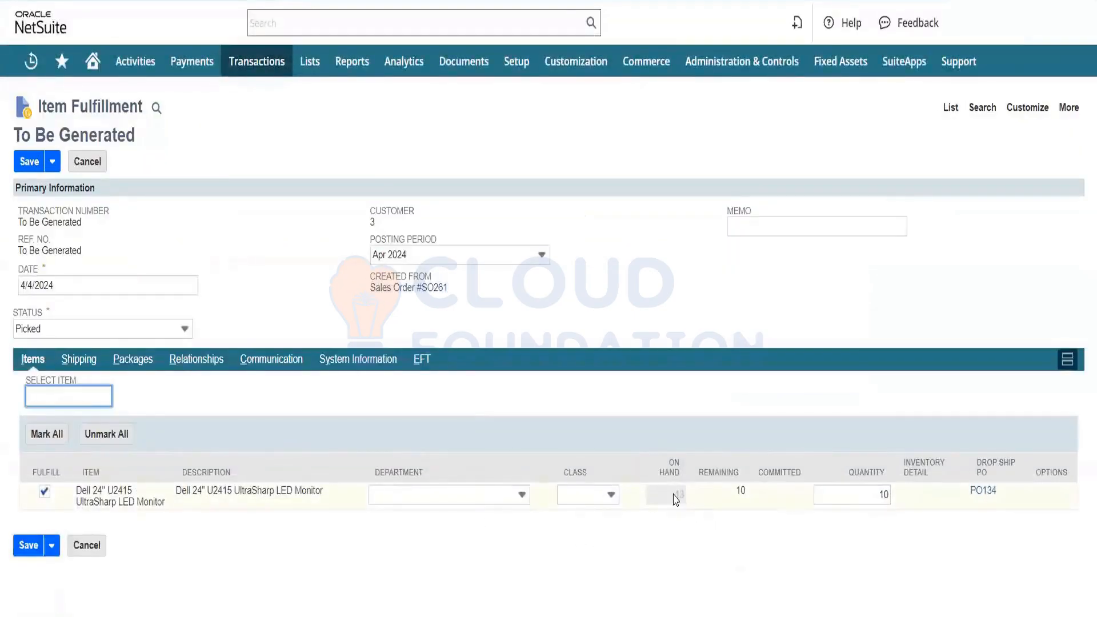
double_click(743, 494)
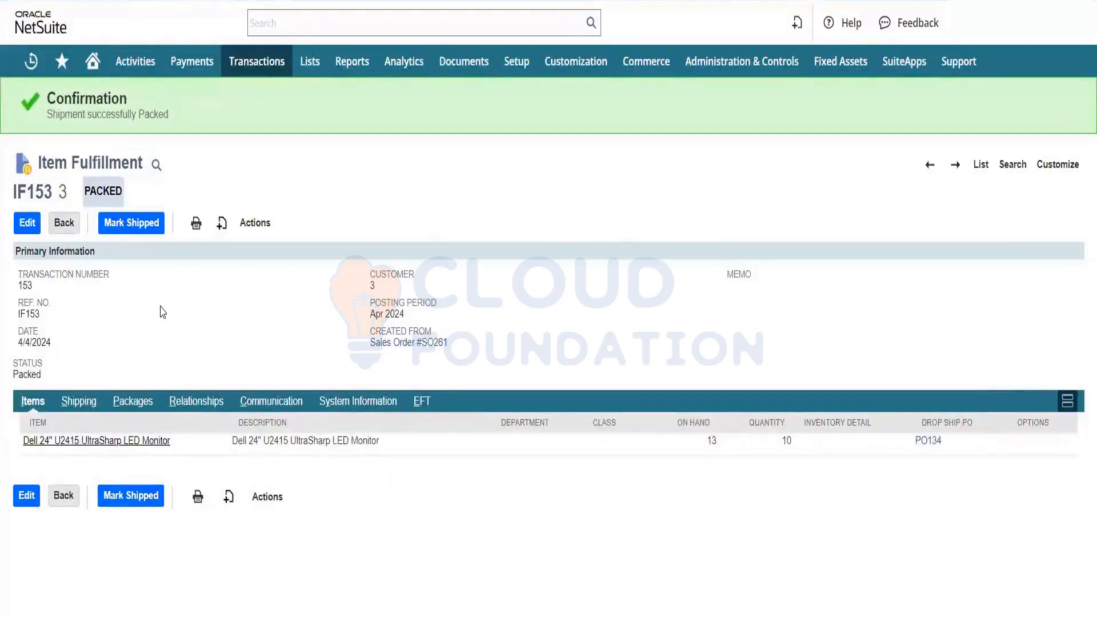
left_click(145, 227)
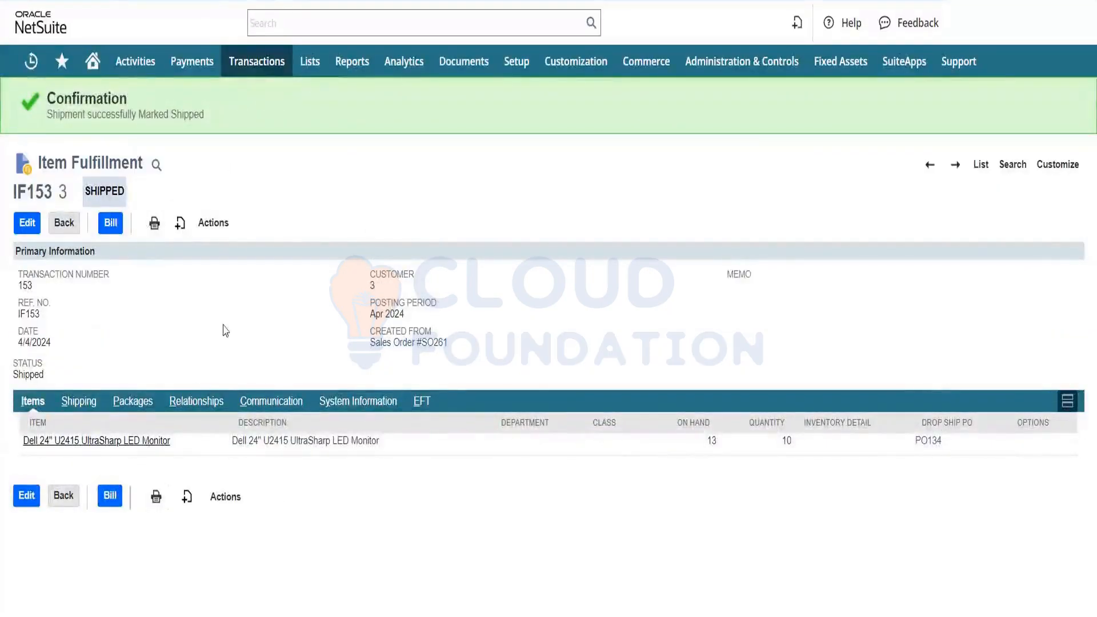
Step: Open the Dell monitor's item record in a new browser tab and check its quantity on hand per warehouse
right_click(126, 438)
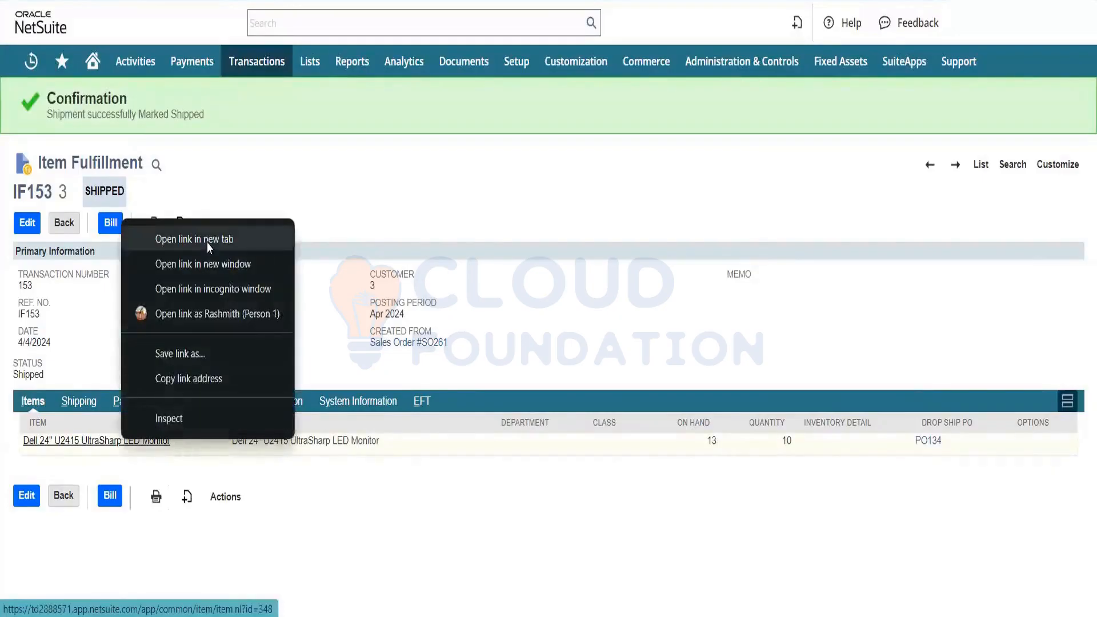
left_click(206, 240)
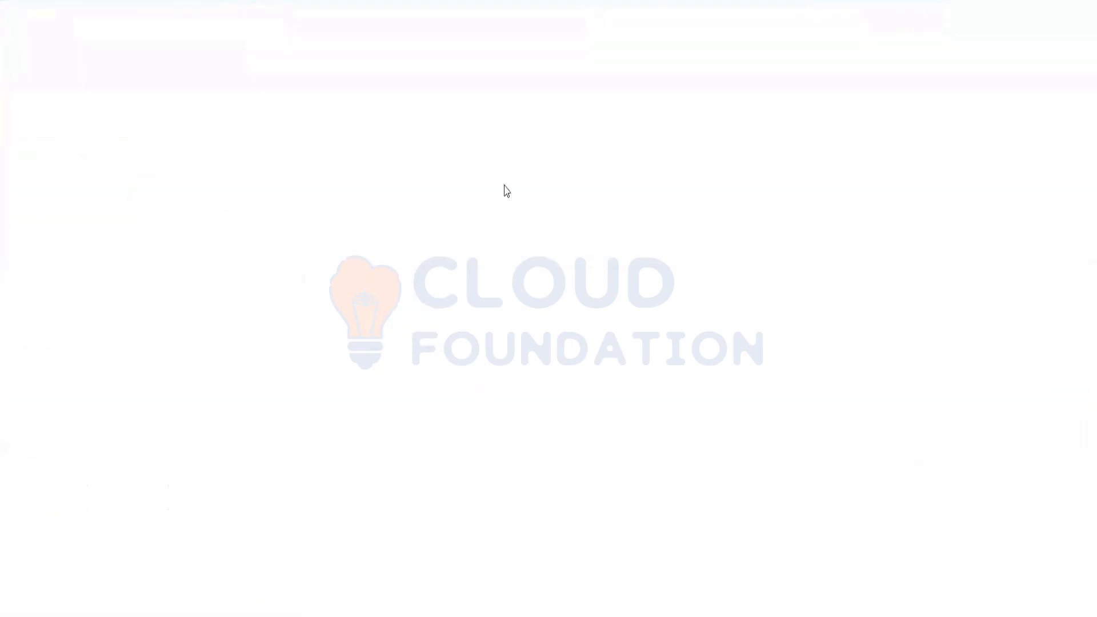
left_click(155, 457)
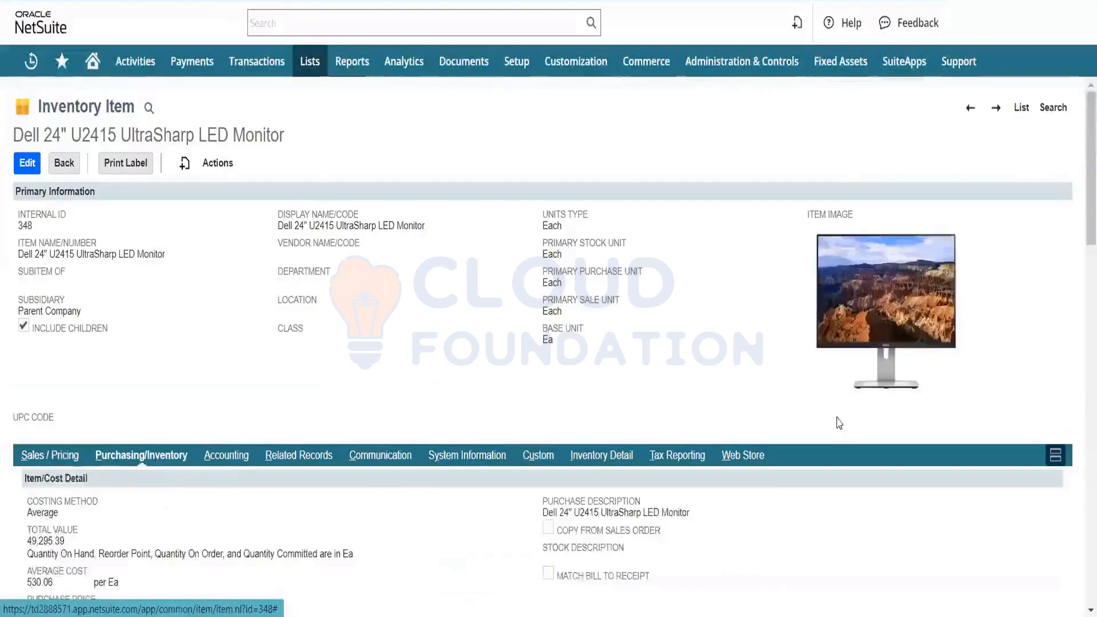
left_click_drag(1079, 212, 1076, 478)
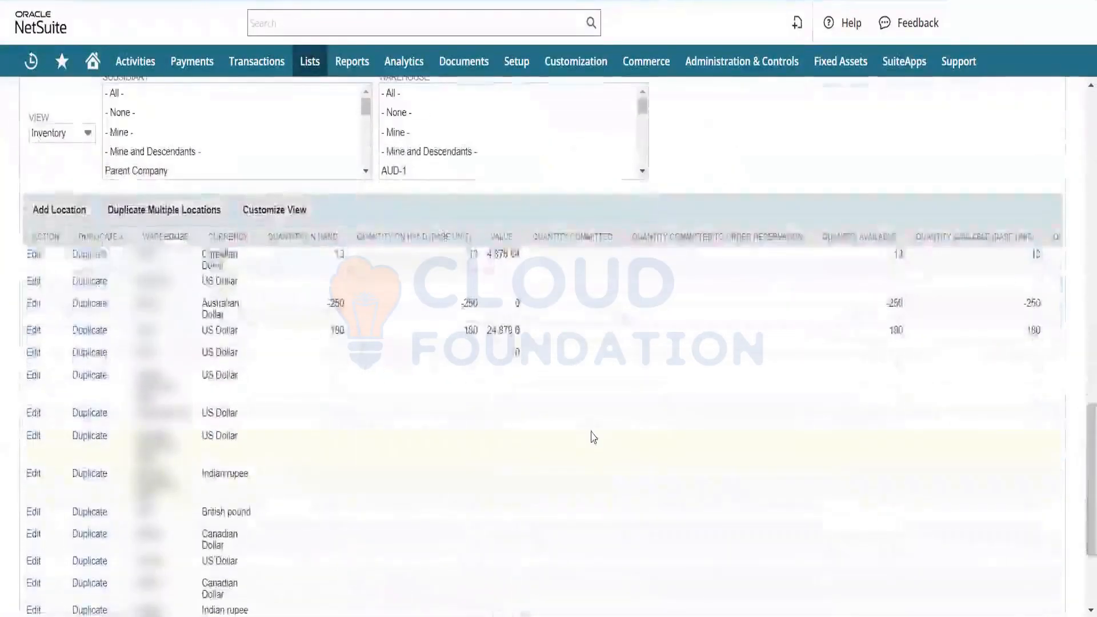
double_click(341, 255)
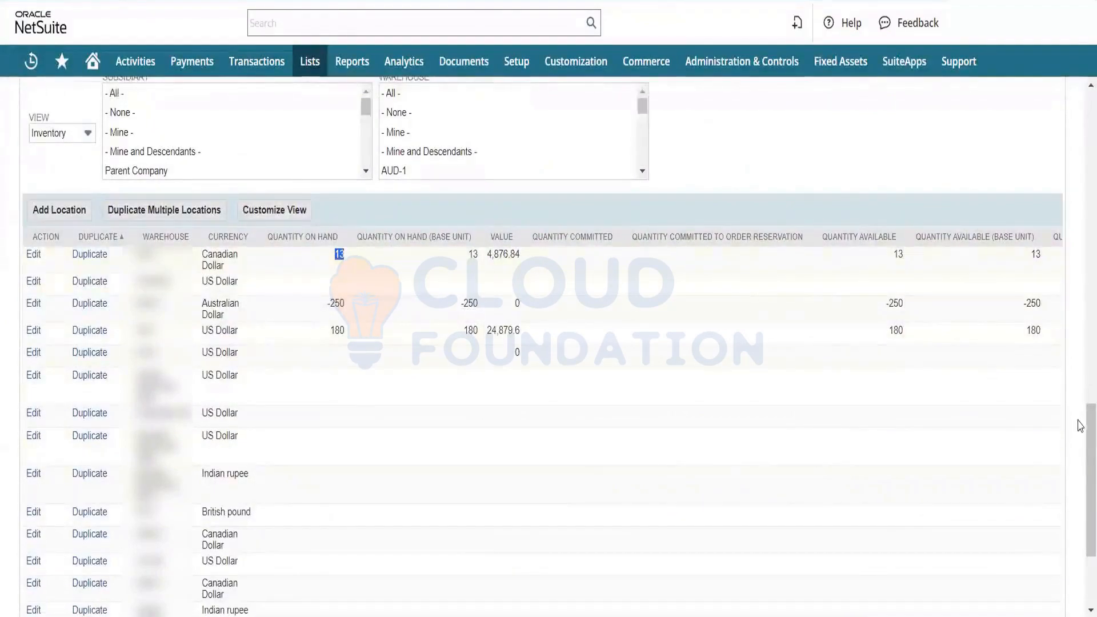
scroll(1080, 346, "up", 20)
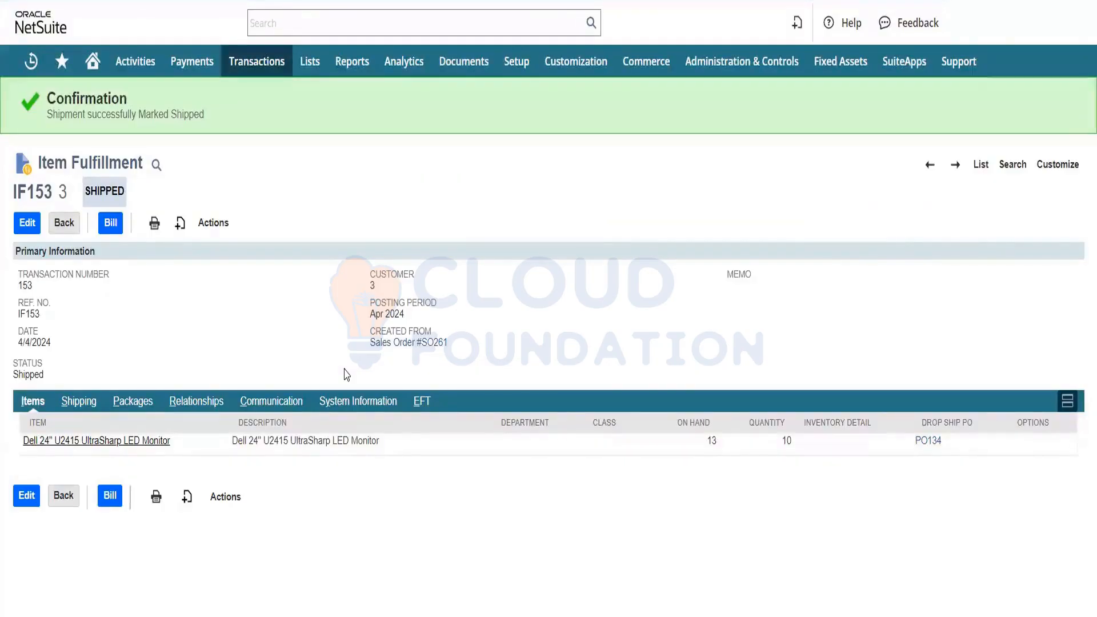
Step: Check the shipped item fulfillment's GL impact and its shipping information
left_click(220, 233)
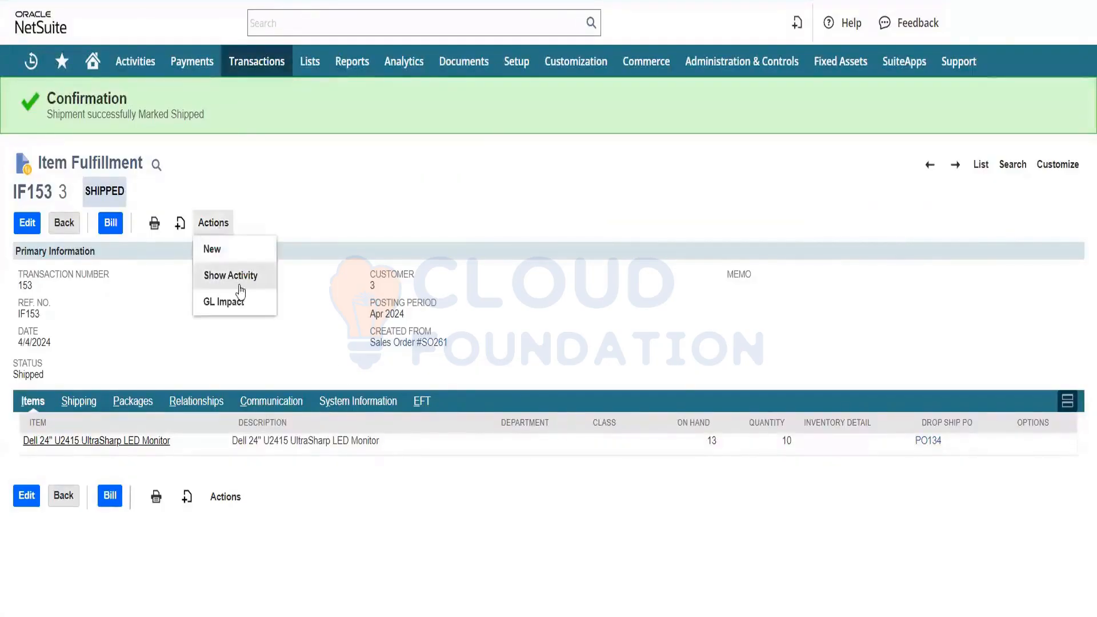
right_click(252, 303)
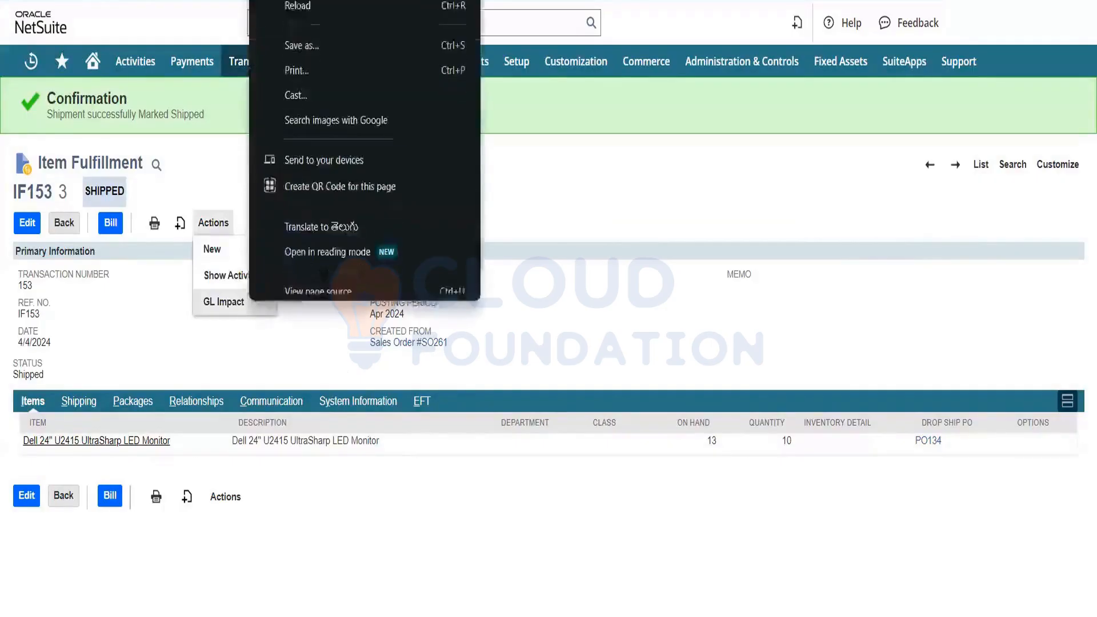
left_click(228, 304)
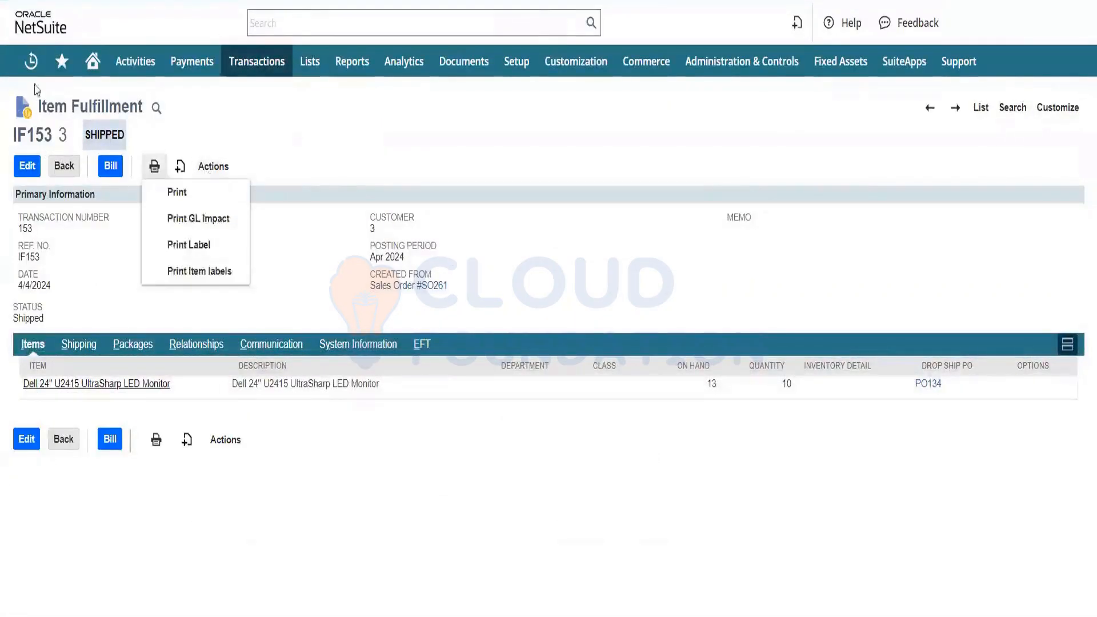
mouse_move(30, 61)
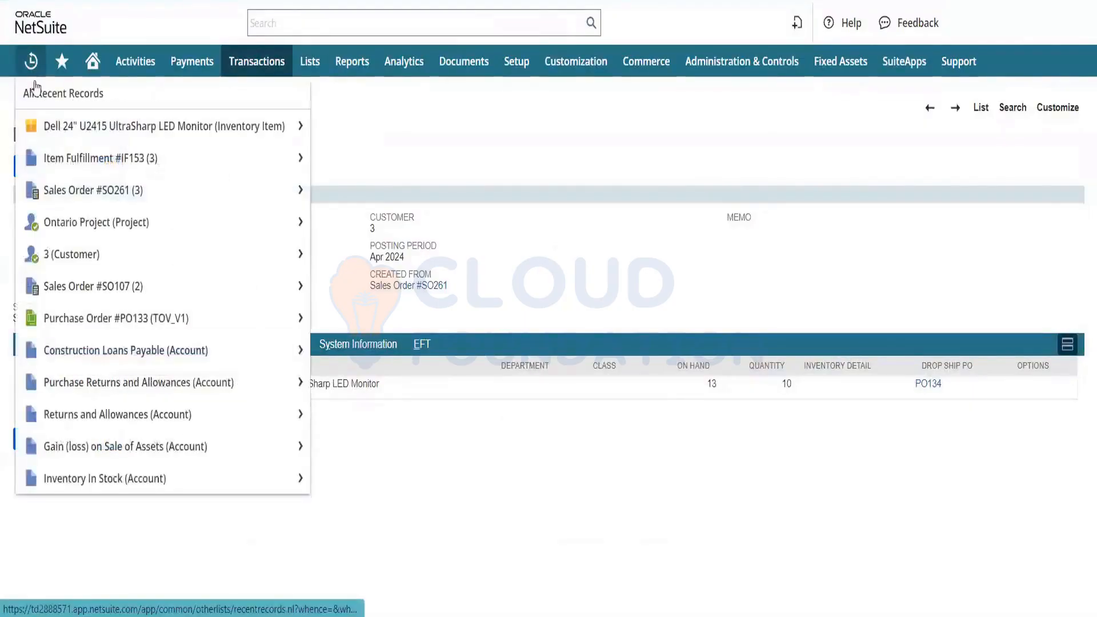
left_click(88, 159)
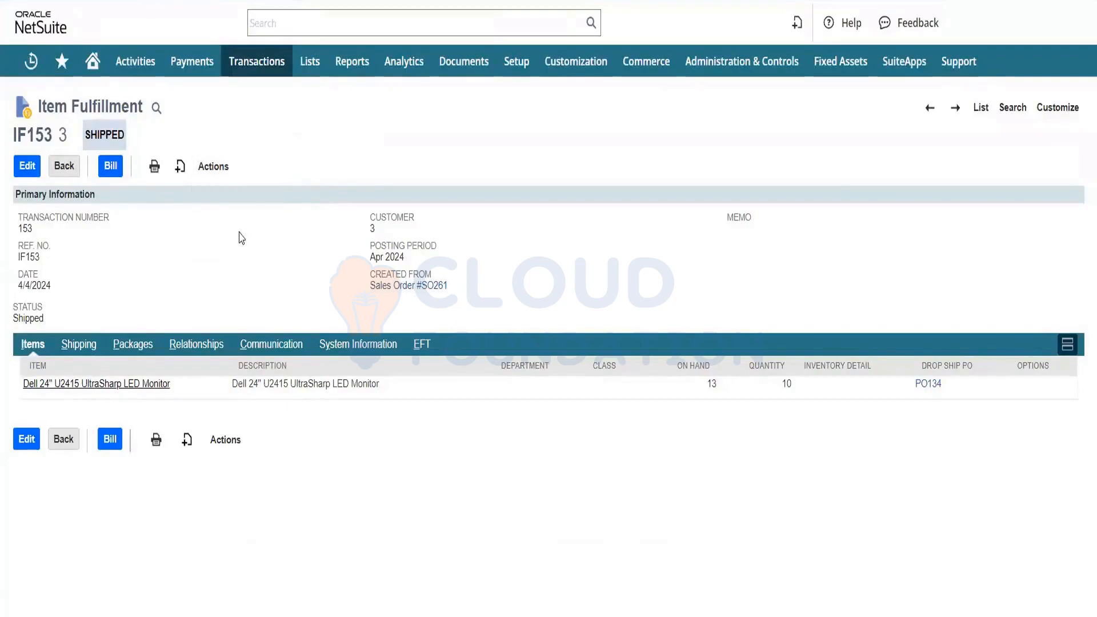
mouse_move(207, 169)
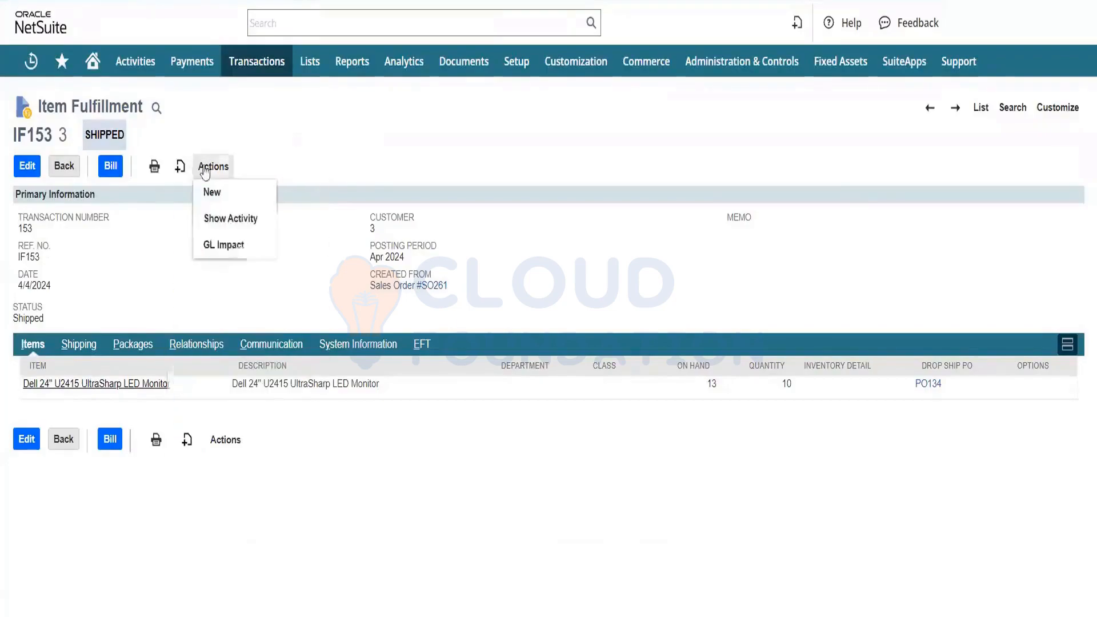
left_click(234, 245)
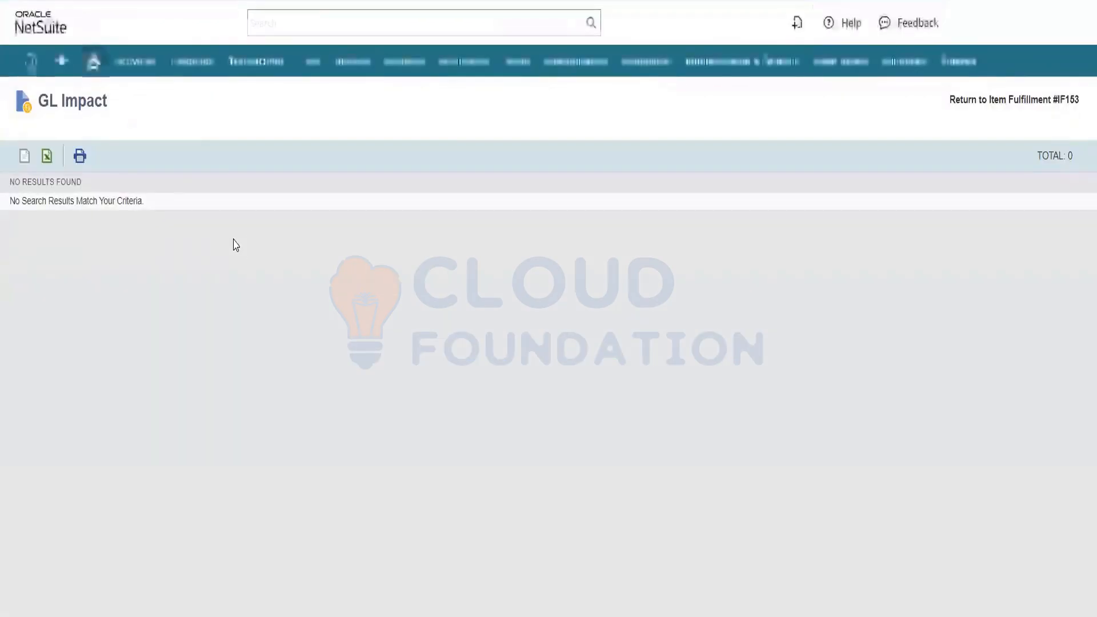
key("alt+Left")
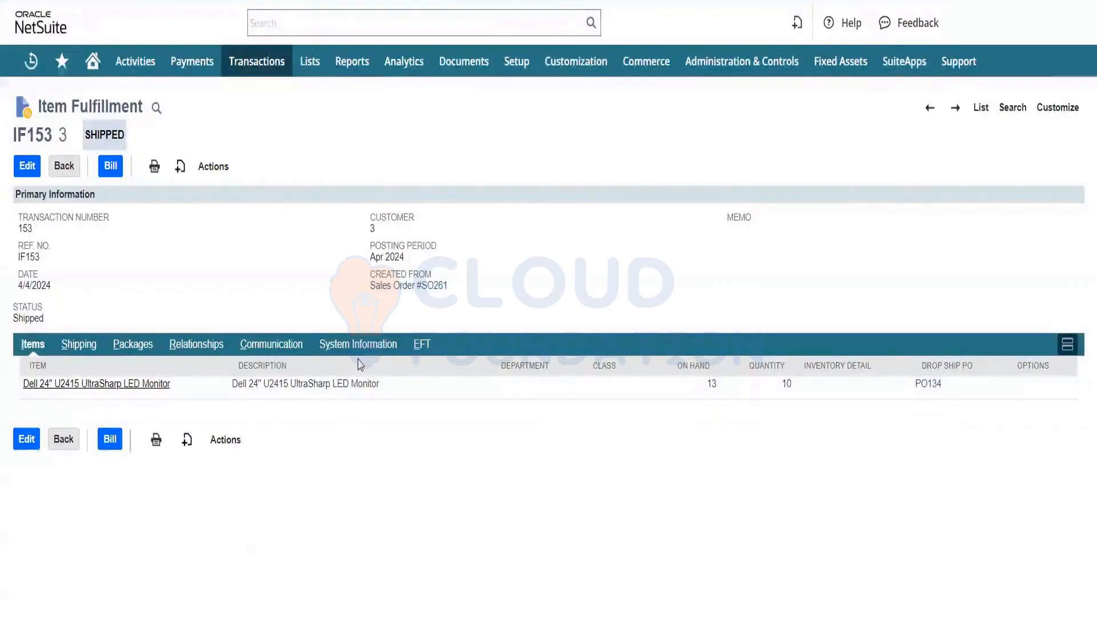
left_click(79, 346)
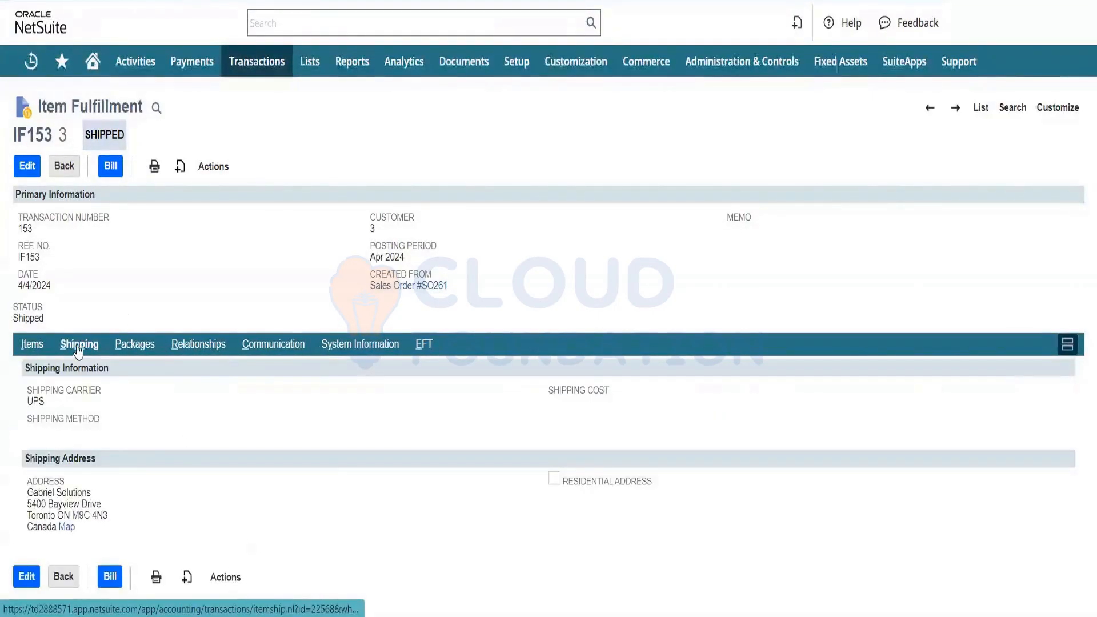
left_click(35, 345)
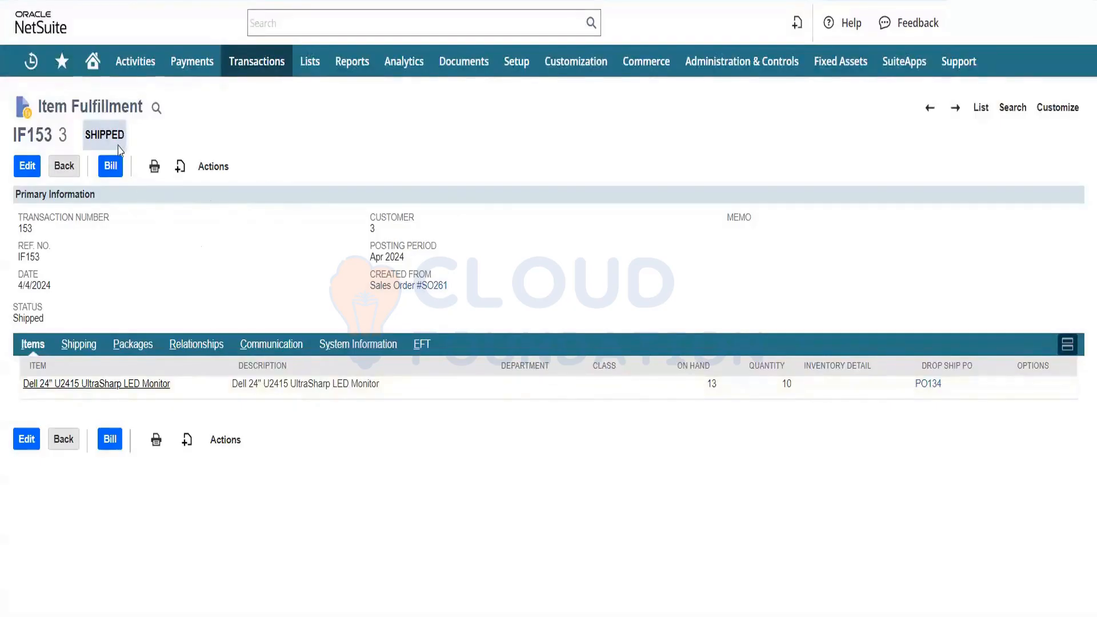
mouse_move(255, 61)
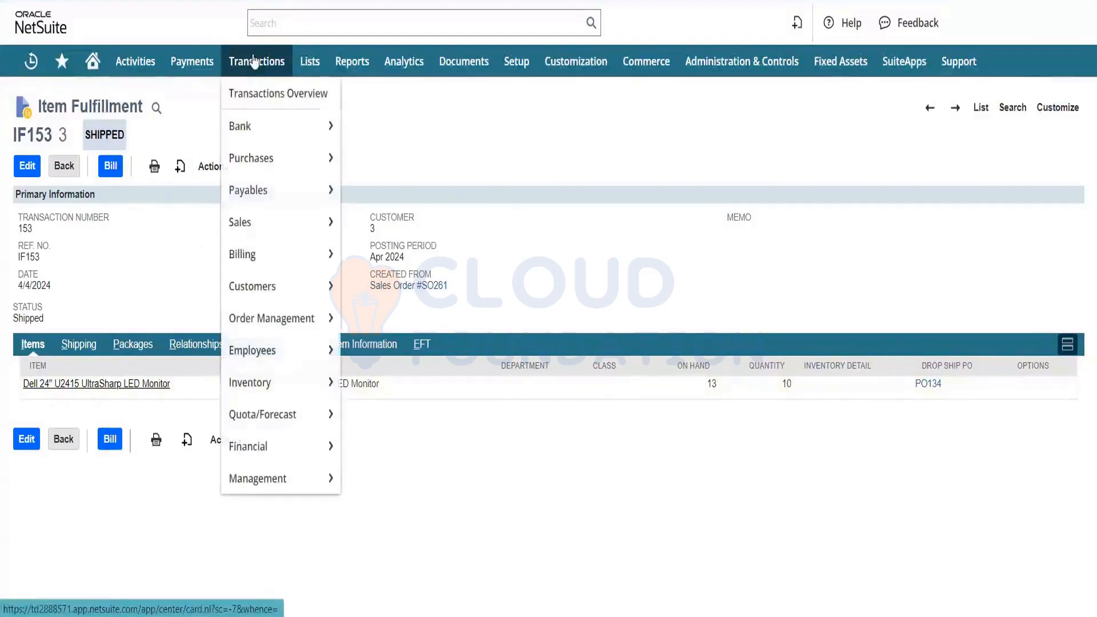
mouse_move(319, 231)
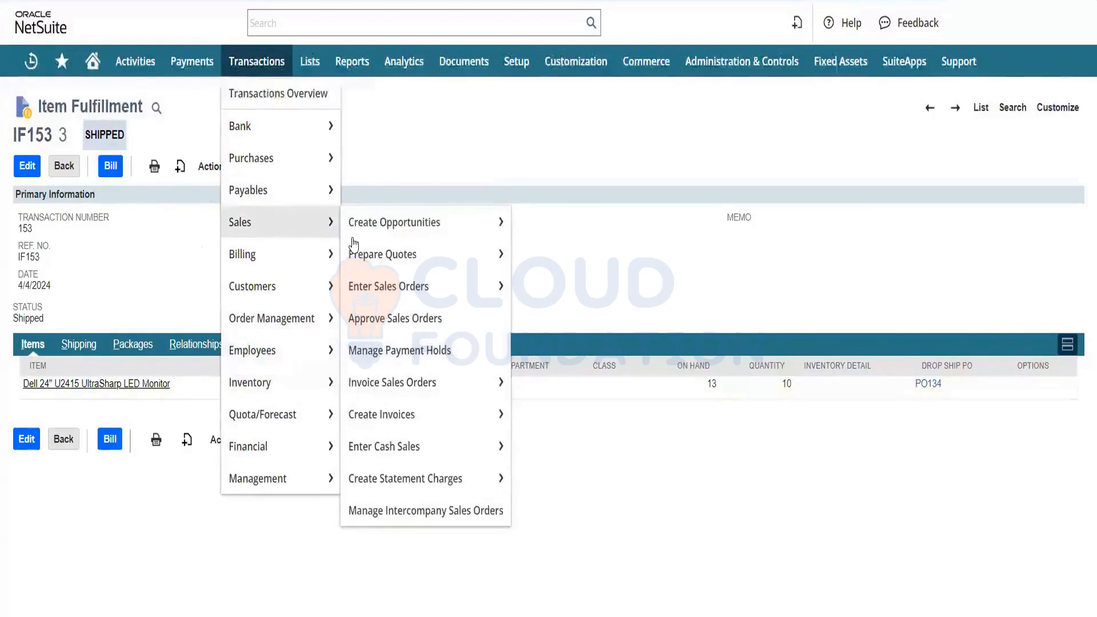
mouse_move(414, 420)
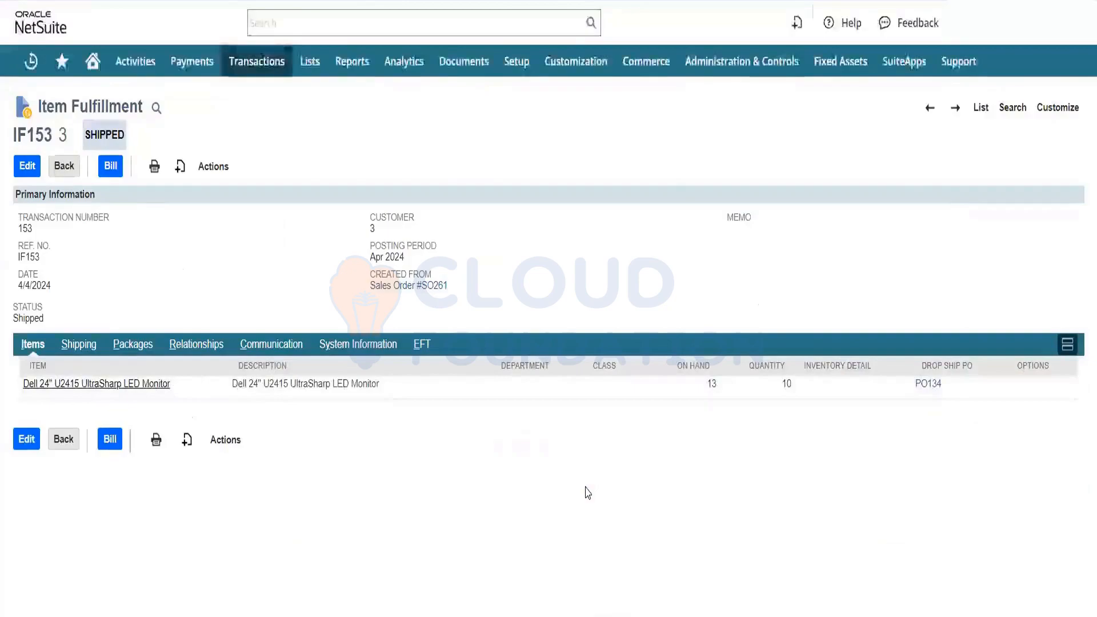
Step: Review the fulfillment's linked drop-ship purchase order in a new browser tab and start a vendor bill from it
right_click(917, 386)
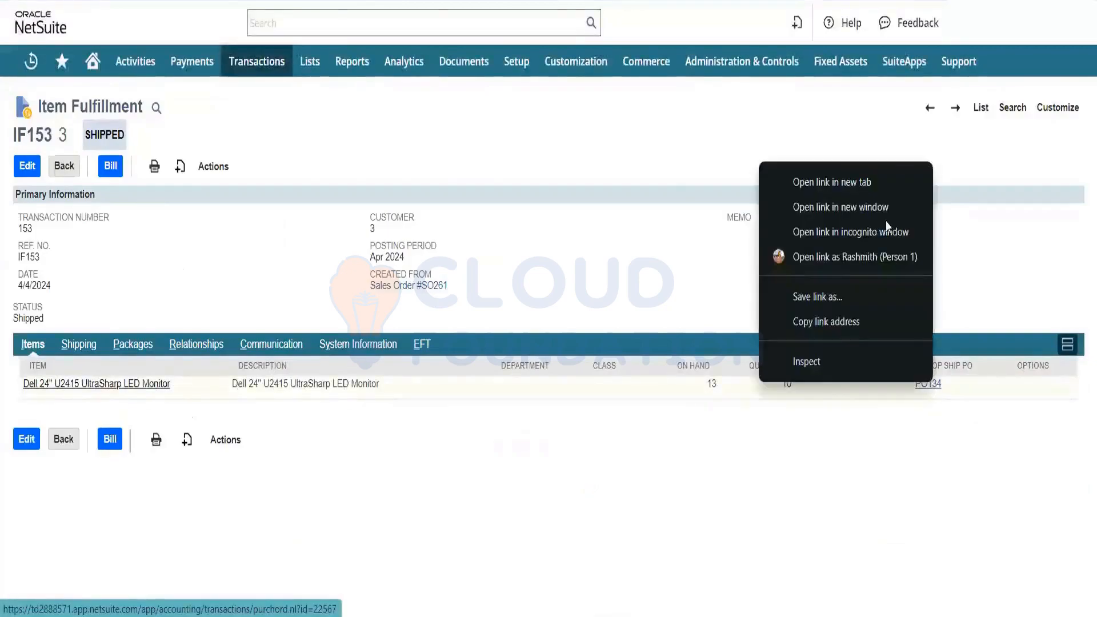
left_click(875, 191)
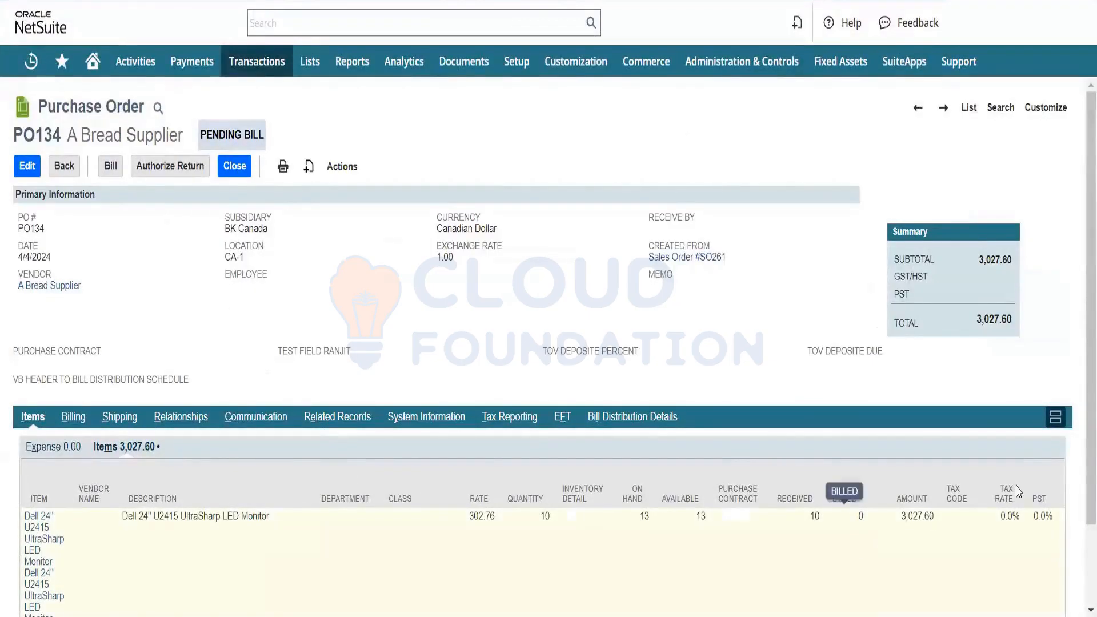
scroll(1081, 400, "down", 1)
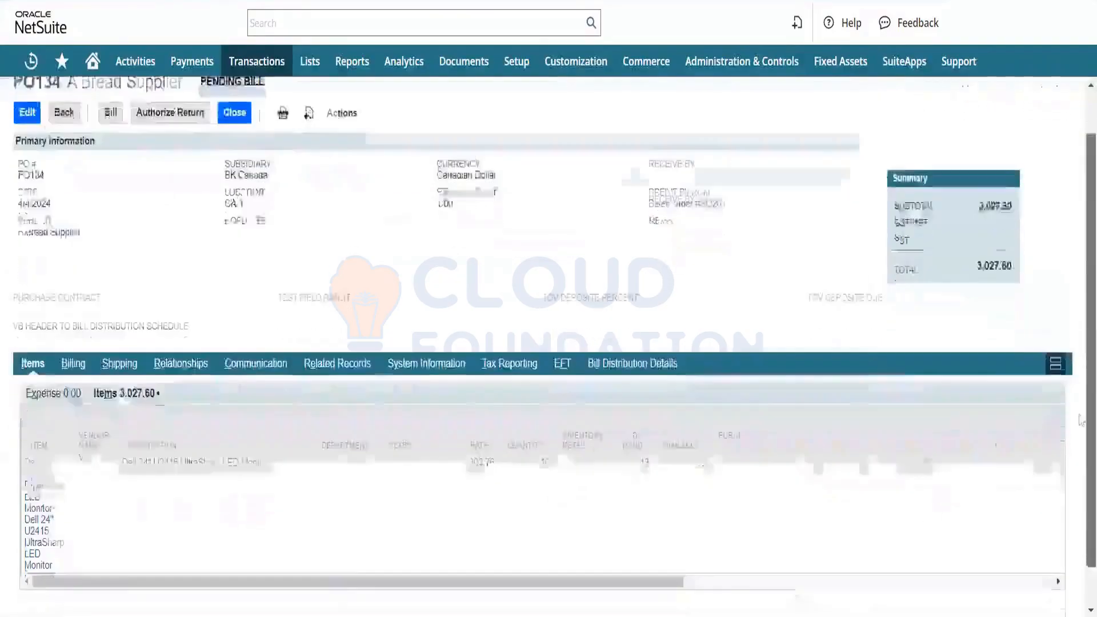
scroll(1082, 420, "down", 1)
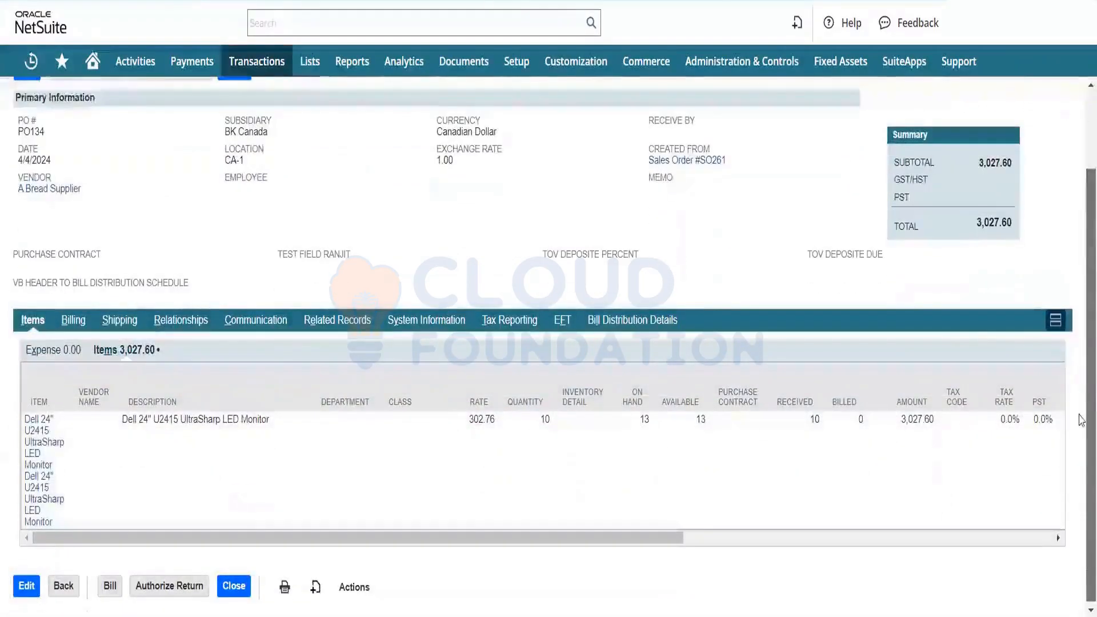
scroll(1081, 399, "up", 2)
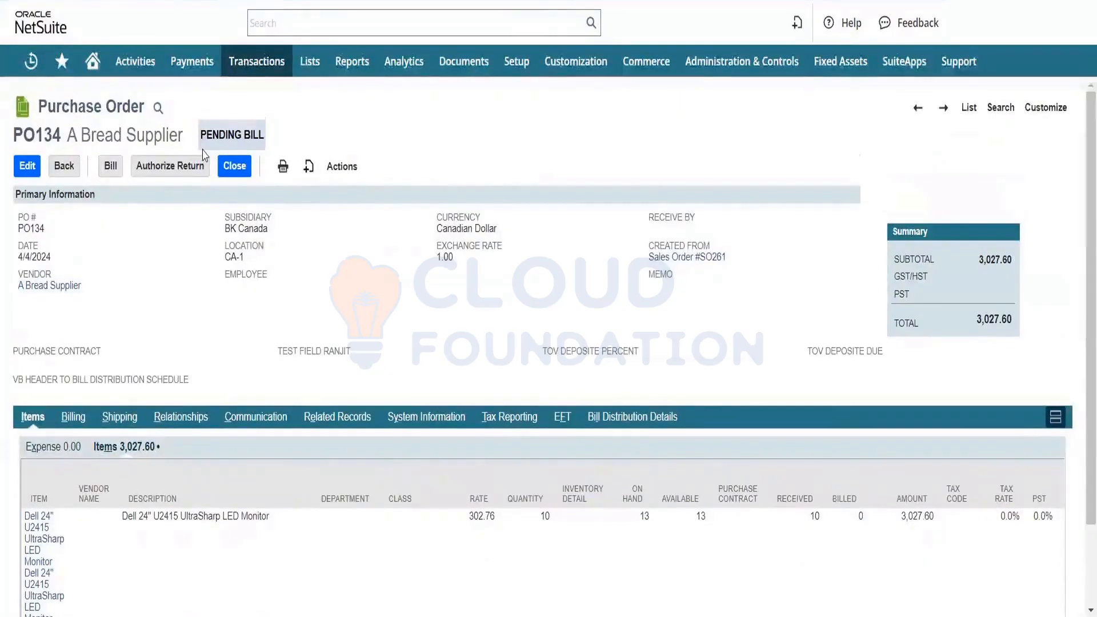
left_click(109, 166)
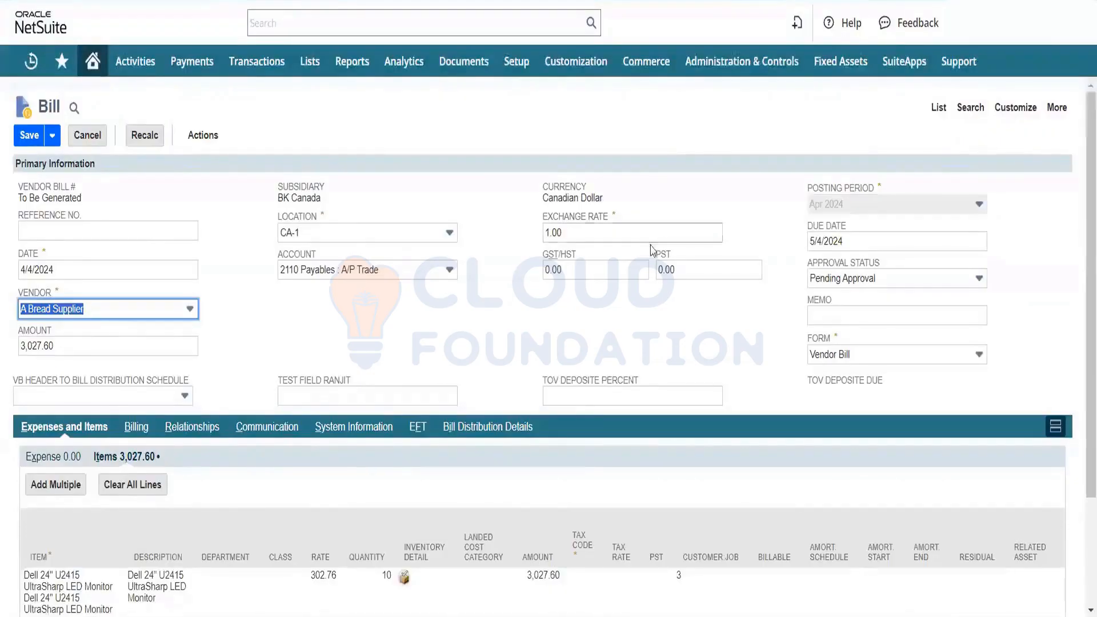
Step: Set the vendor bill's approval status to Approved and try to save the bill
left_click(839, 295)
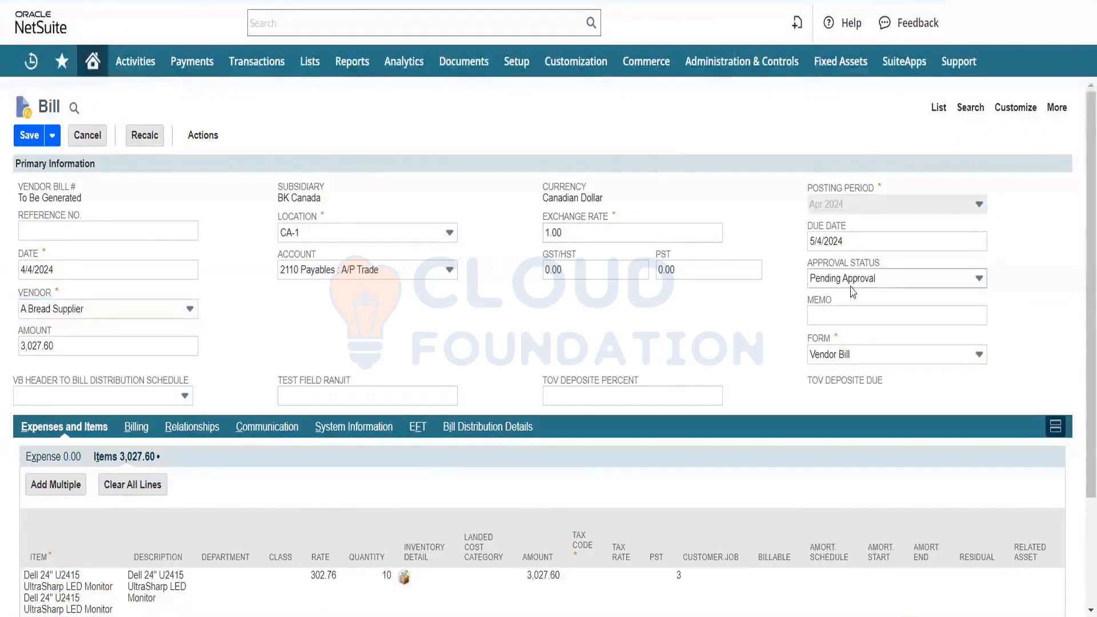
left_click(854, 279)
left_click(852, 315)
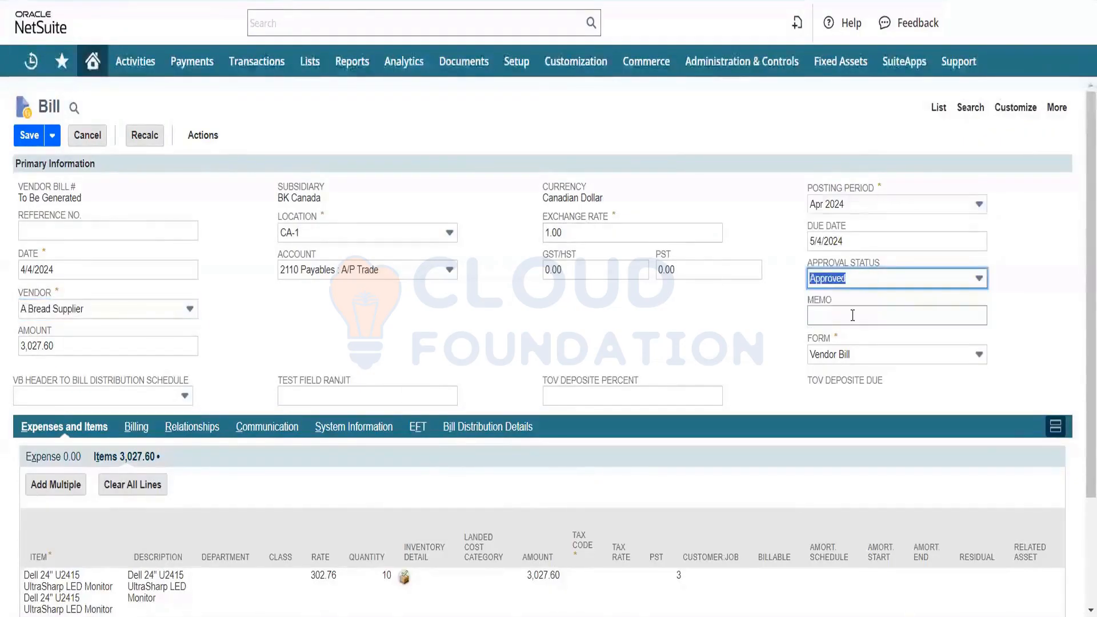
left_click(417, 363)
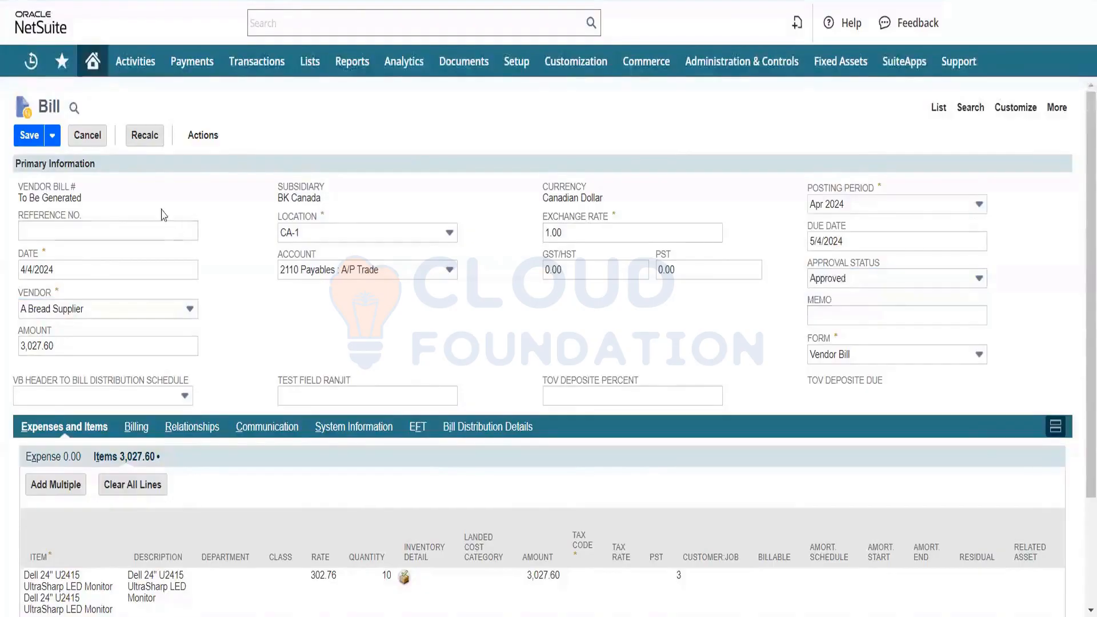
left_click(28, 137)
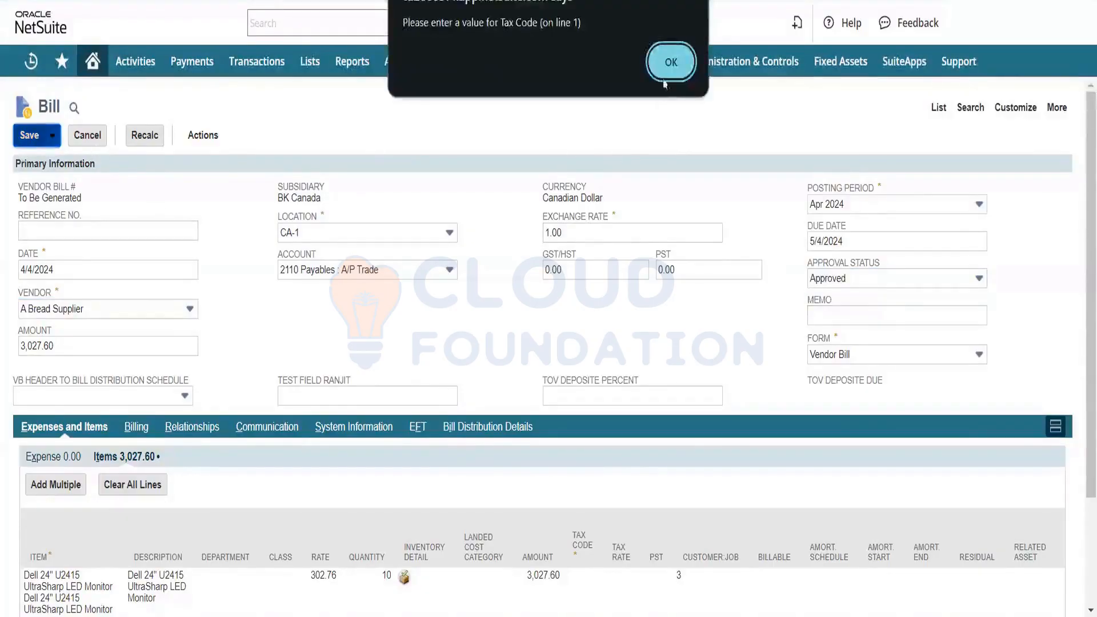
left_click(669, 75)
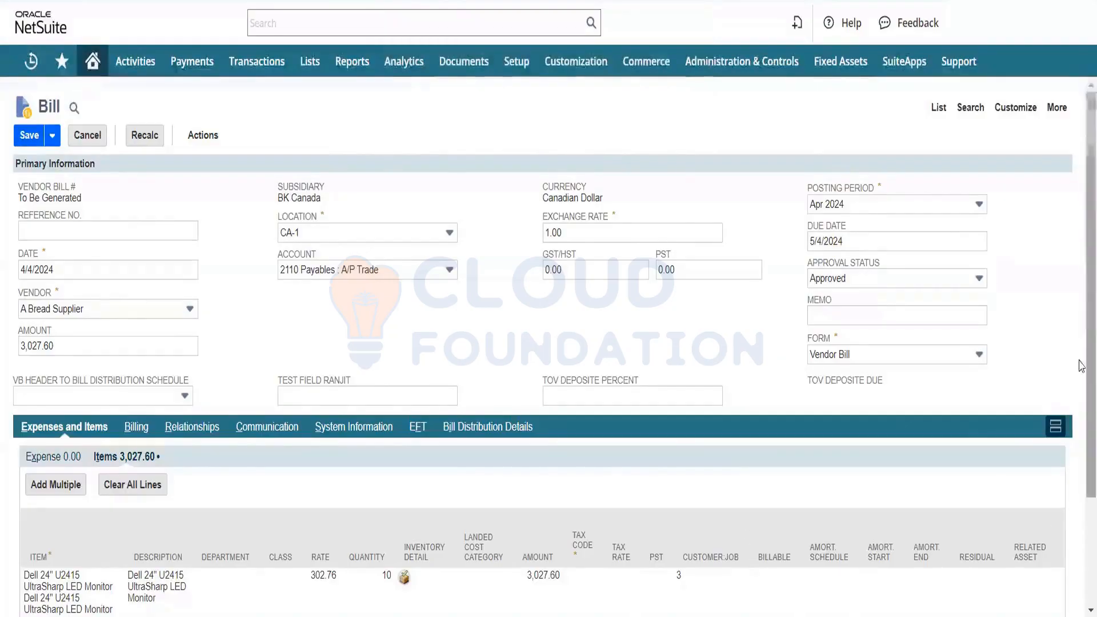
Step: Set the tax code of the Dell monitor line on the vendor bill to CA-2
scroll(1081, 342, "down", 3)
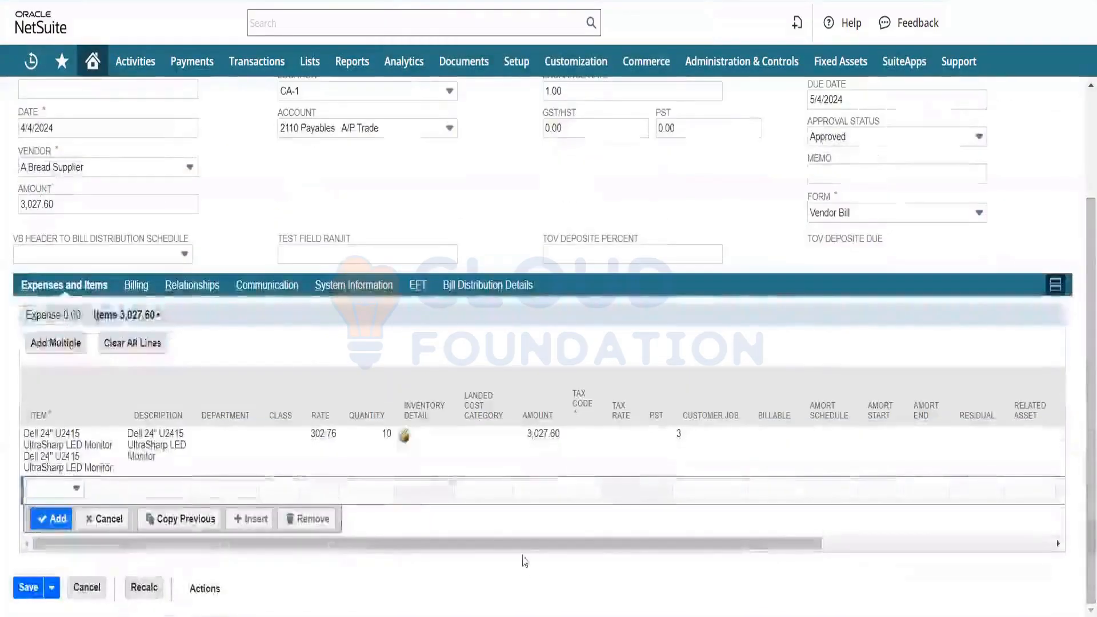
left_click_drag(521, 548, 576, 563)
left_click(511, 444)
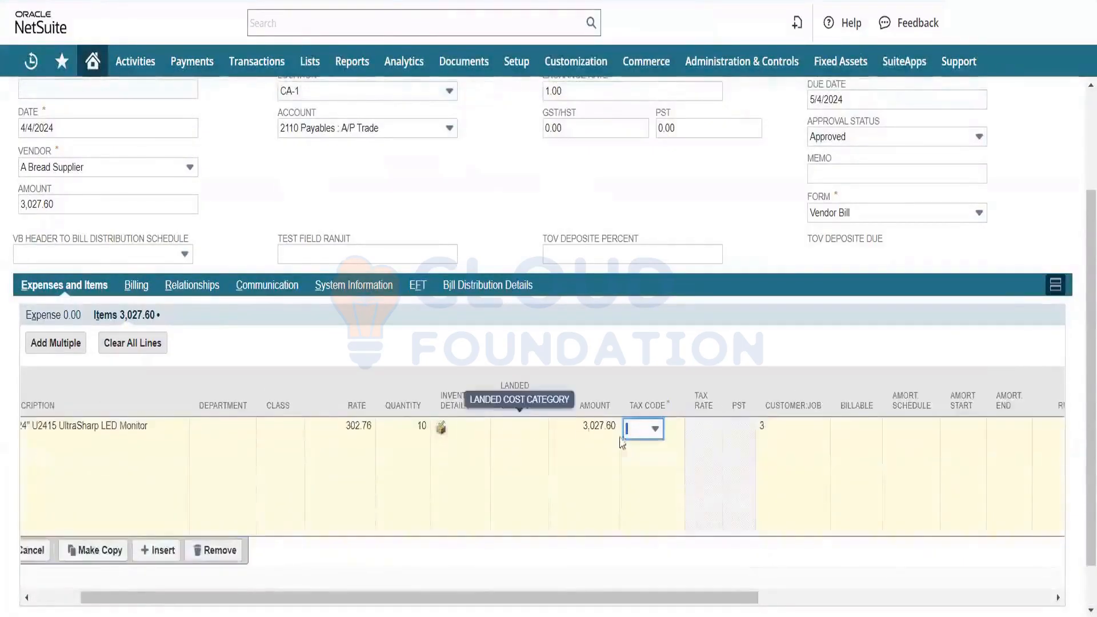
left_click(646, 436)
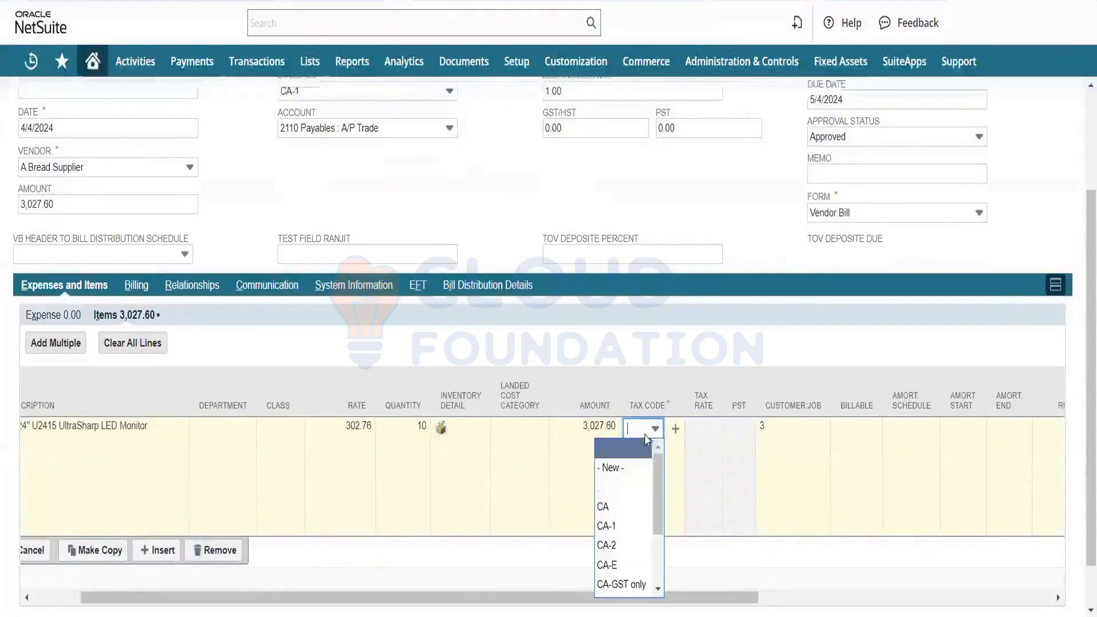
left_click(629, 544)
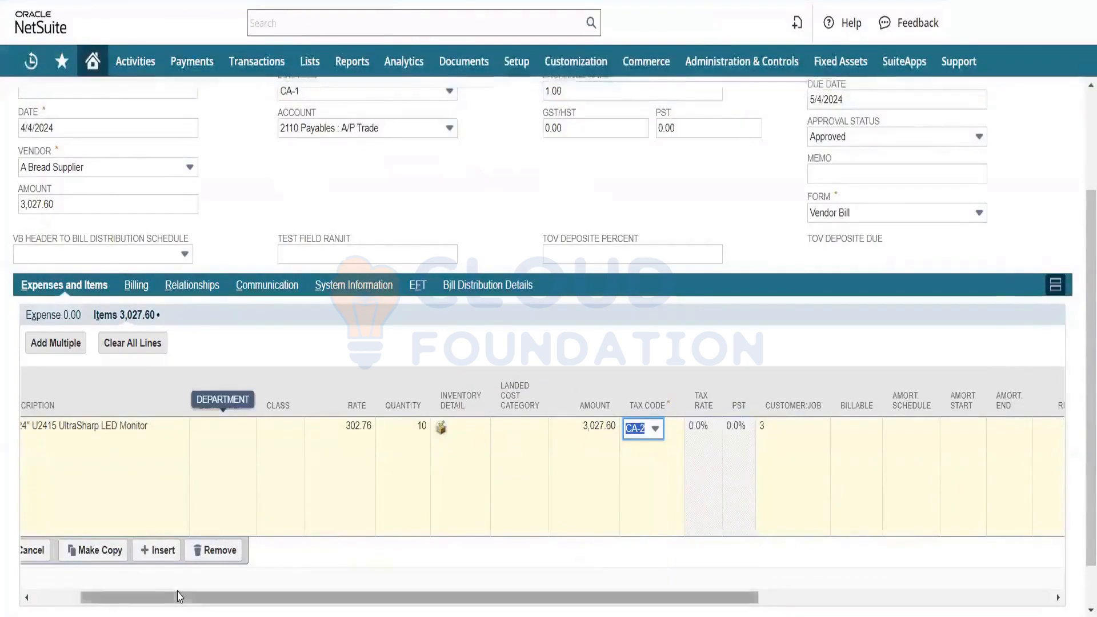
left_click(78, 598)
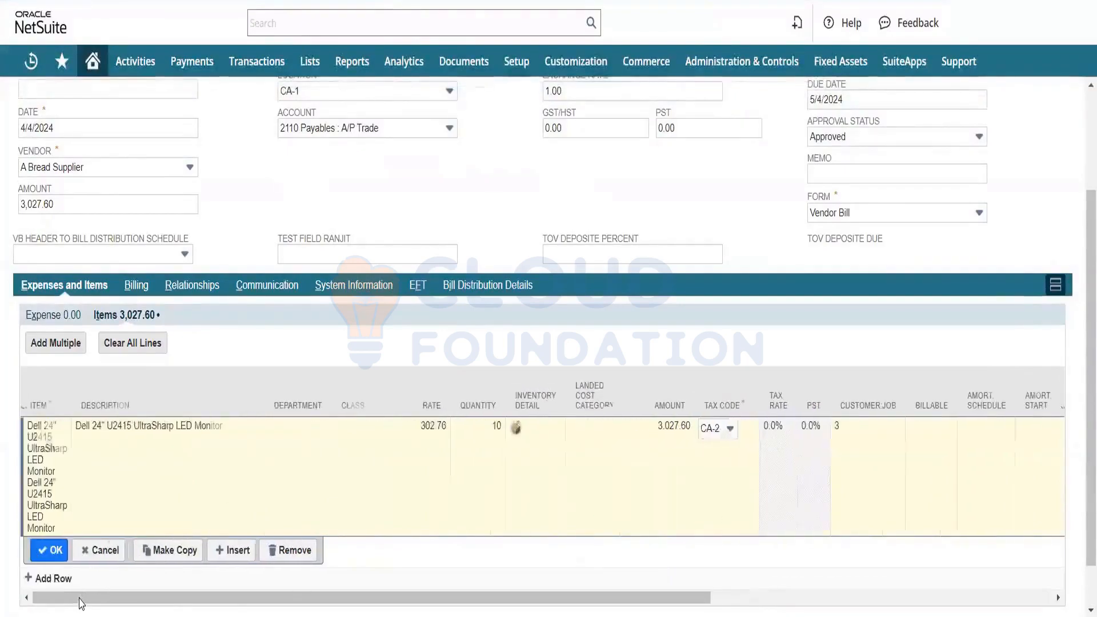
left_click(48, 552)
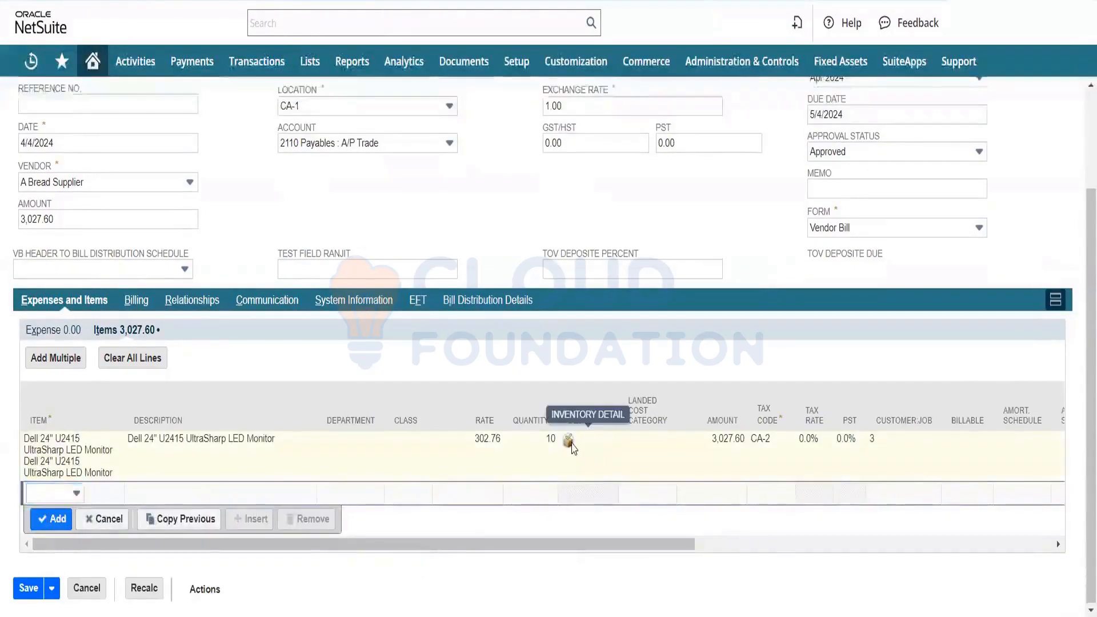
Step: Check the monitor line's inventory detail and its available status options, leaving the line as it is
left_click(571, 445)
left_click(518, 444)
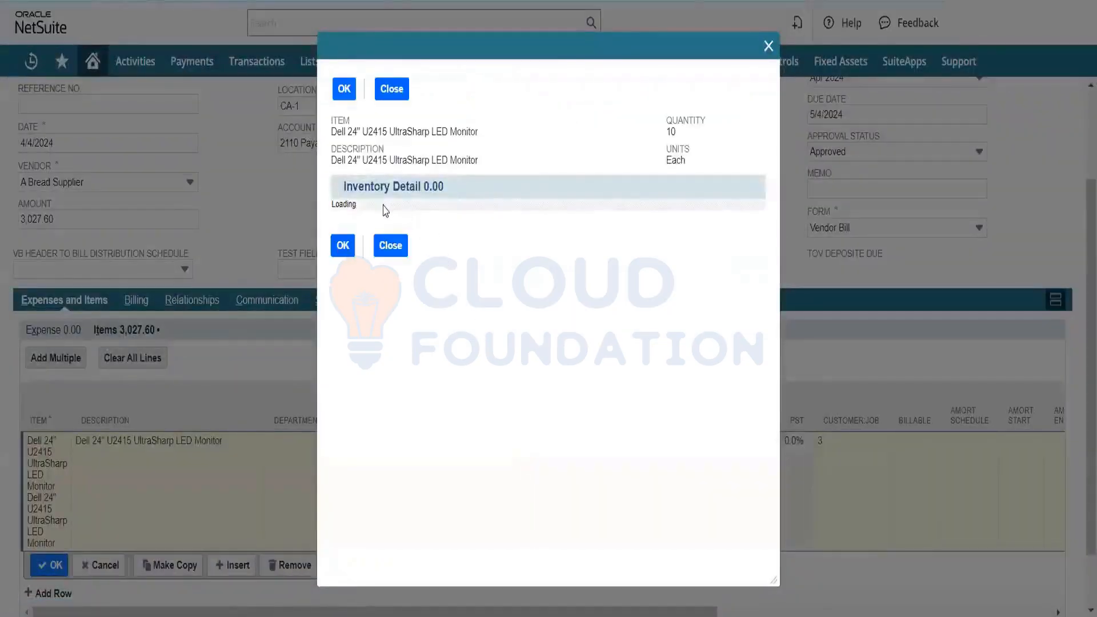
left_click(387, 237)
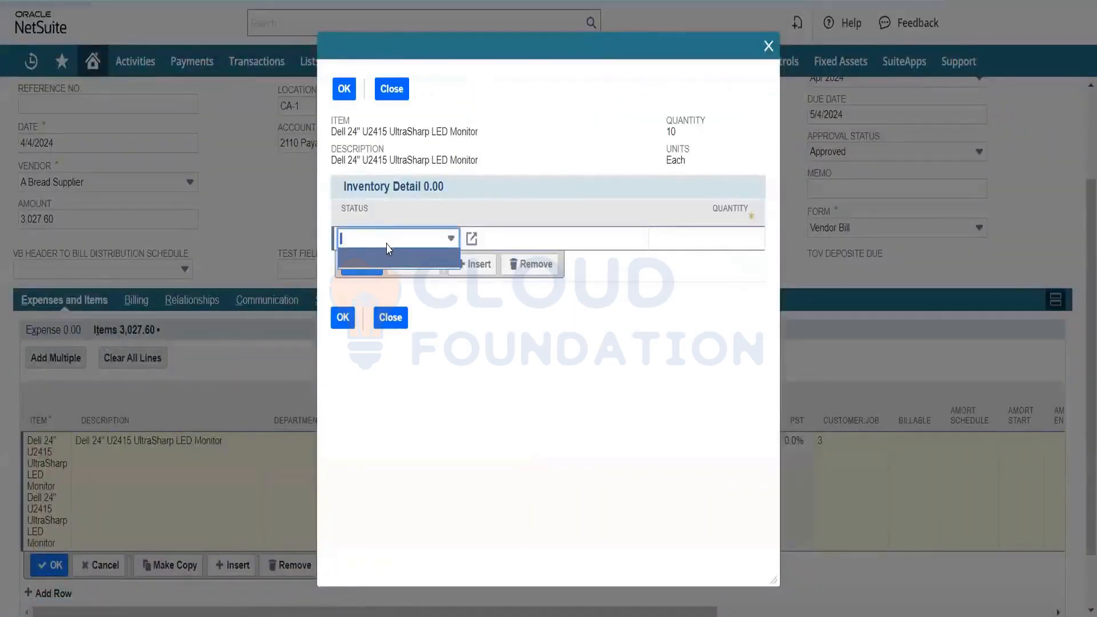
left_click(390, 318)
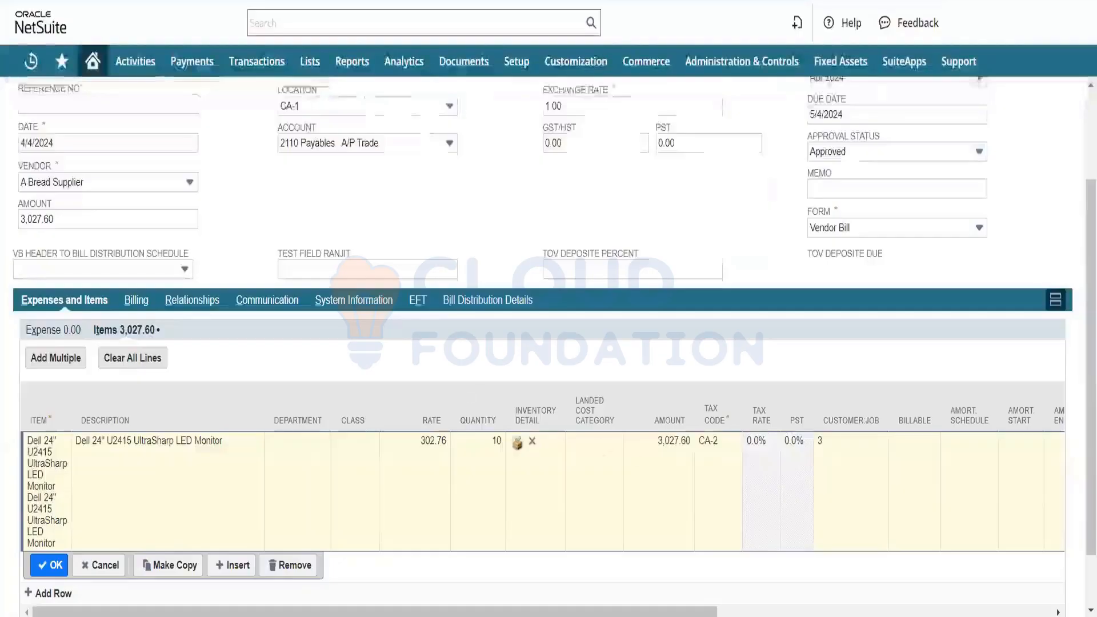
left_click(48, 565)
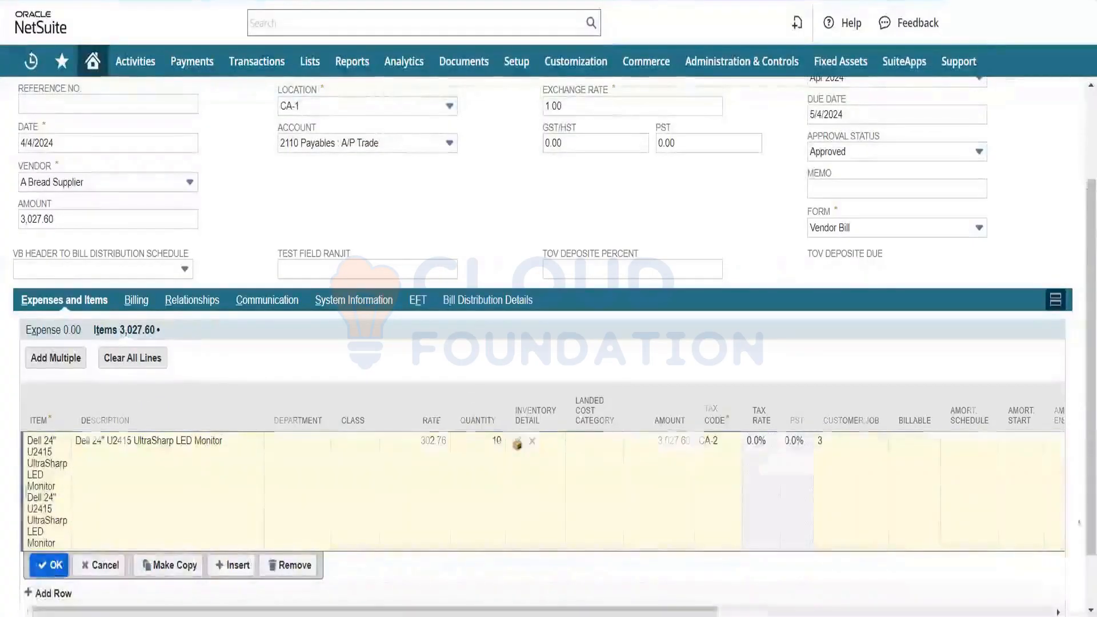
Step: Save the vendor bill, accepting that the vendor's credit limit is exceeded
left_click(28, 588)
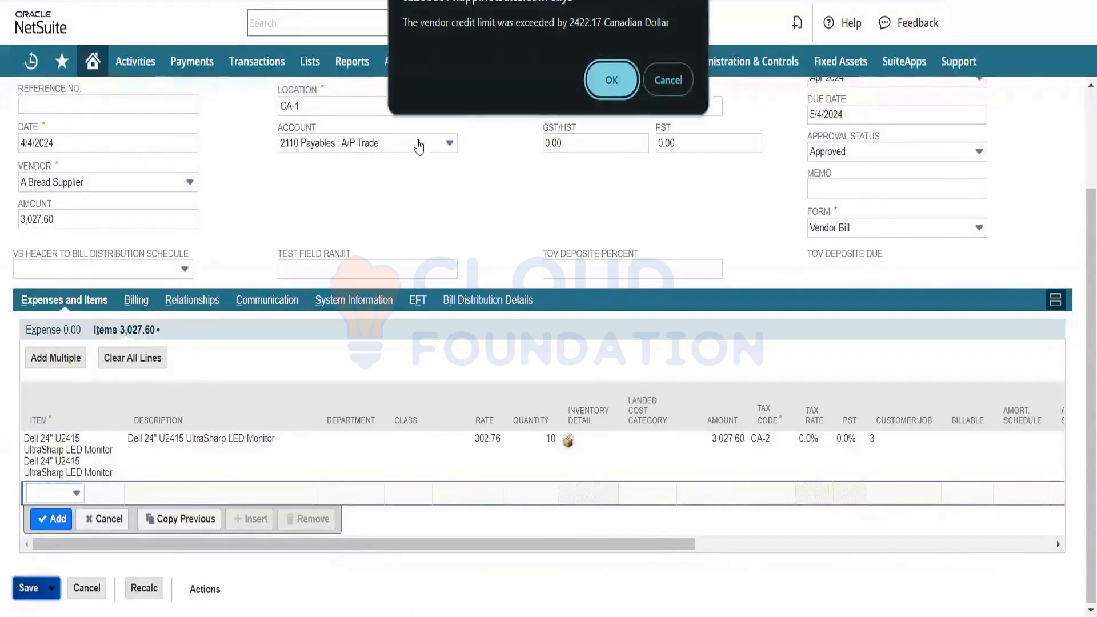
left_click(610, 84)
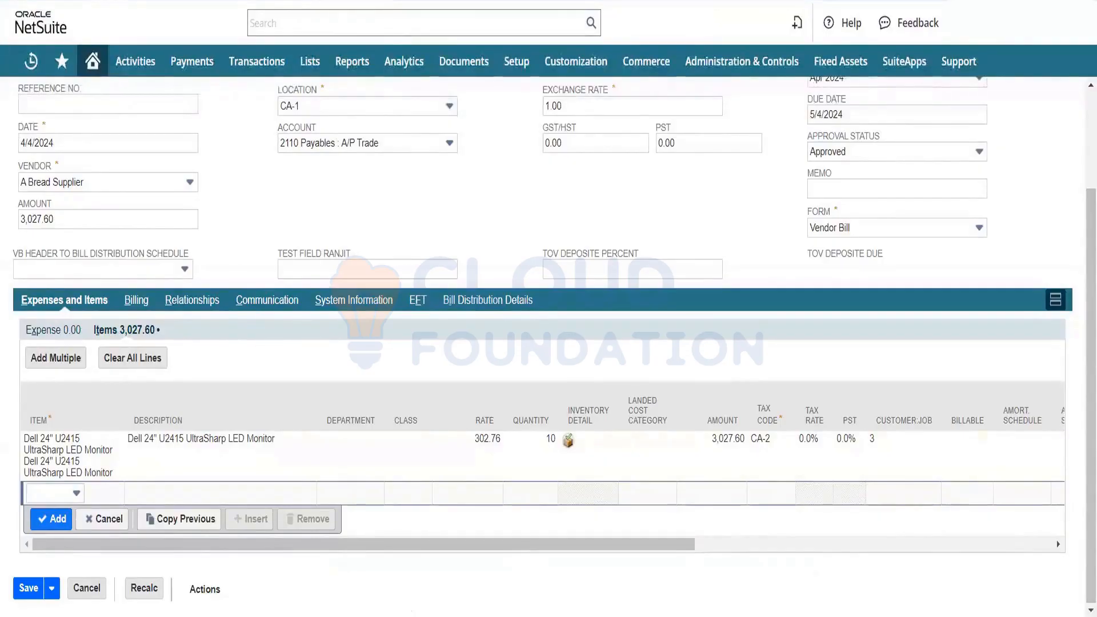
scroll(1081, 109, "up", 3)
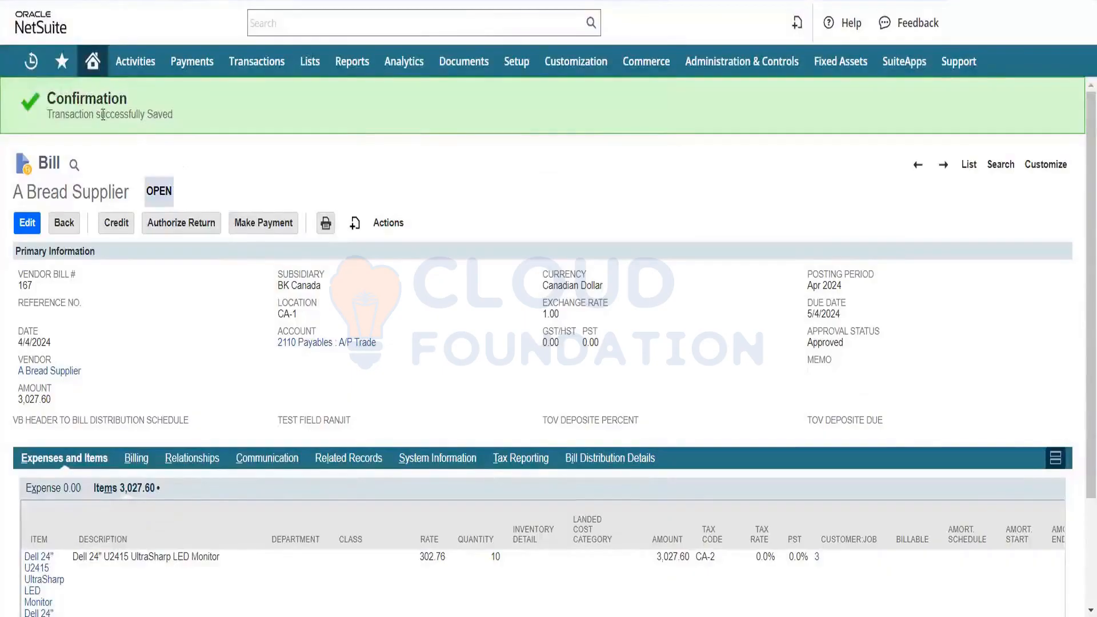
Step: Create a bill payment for the saved vendor bill and save it
left_click(259, 224)
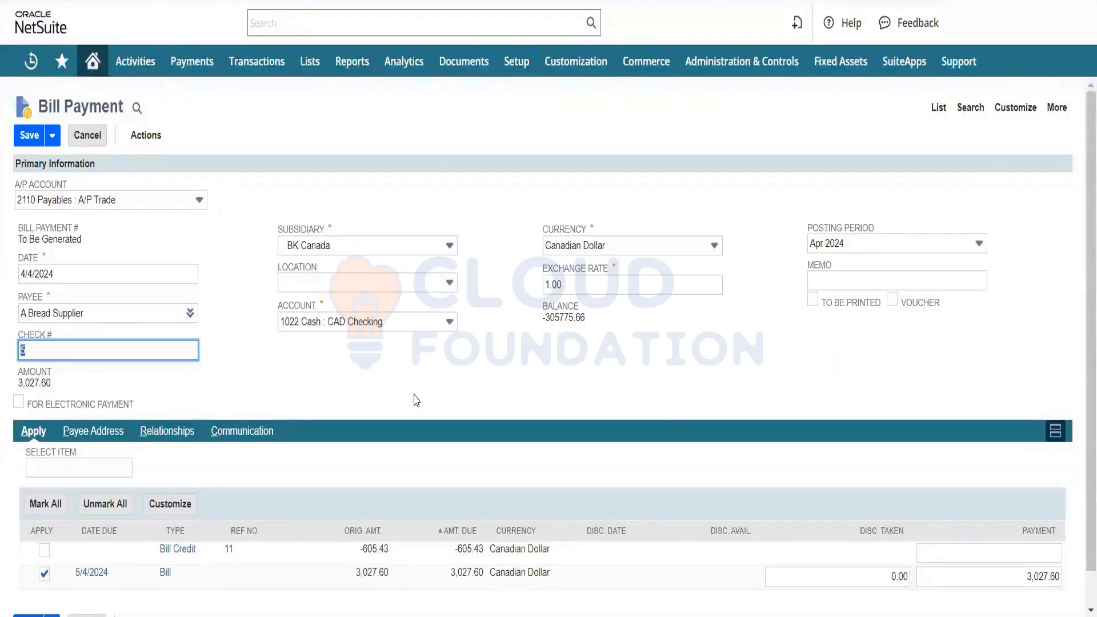
left_click(400, 392)
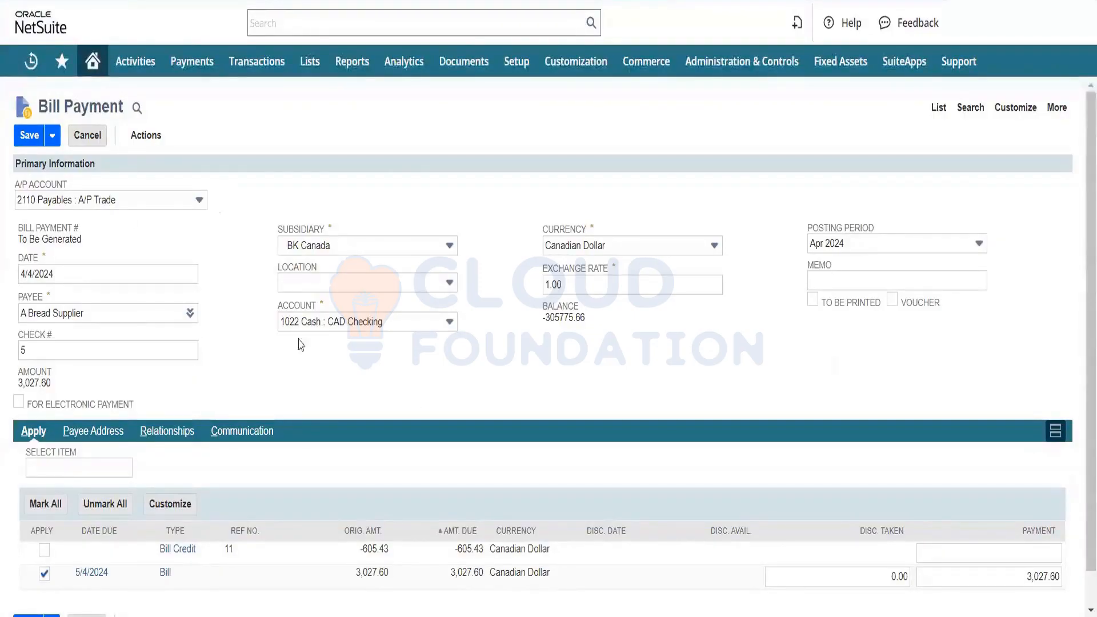
left_click(27, 137)
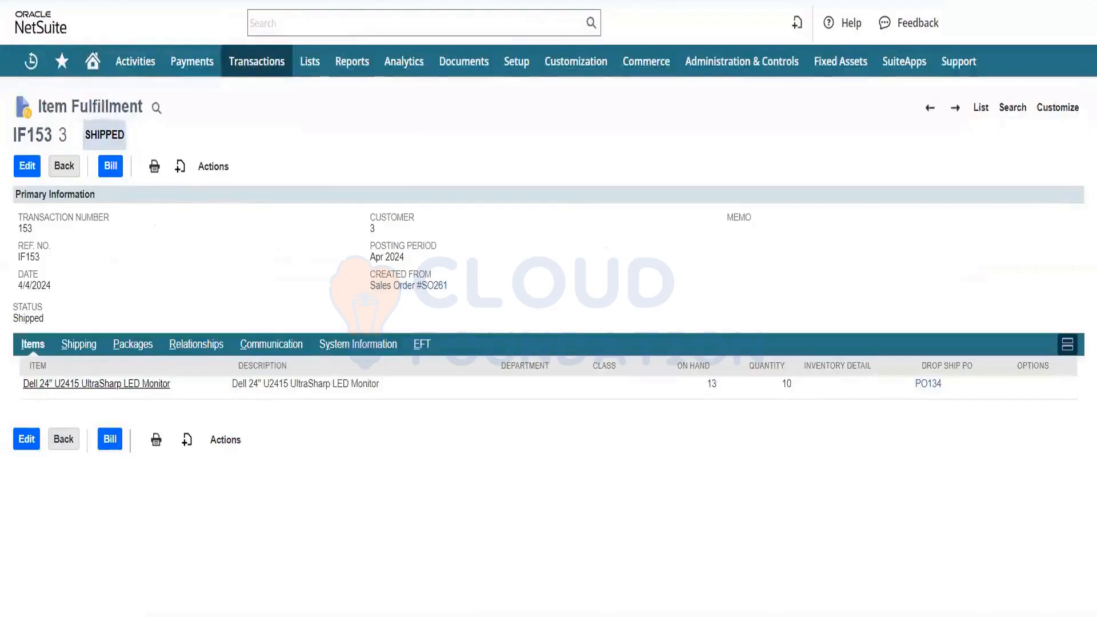
Step: Review the item fulfillment's status and open its linked drop-ship purchase order in a new browser tab to check the billing status
triple_click(114, 136)
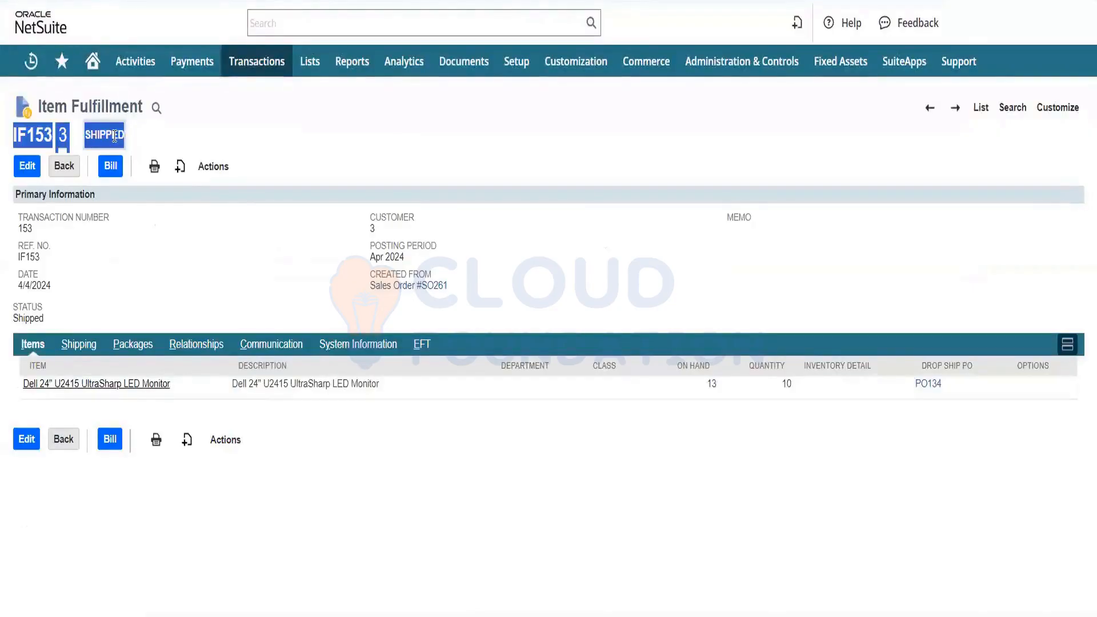
double_click(115, 136)
triple_click(115, 135)
left_click(738, 371)
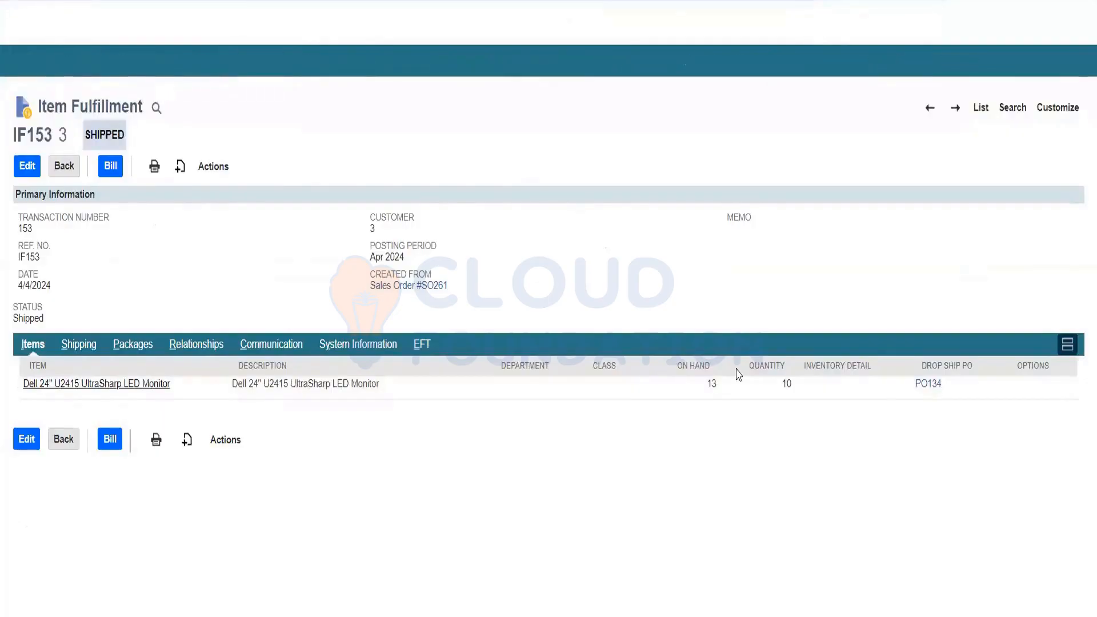
right_click(929, 384)
left_click(879, 189)
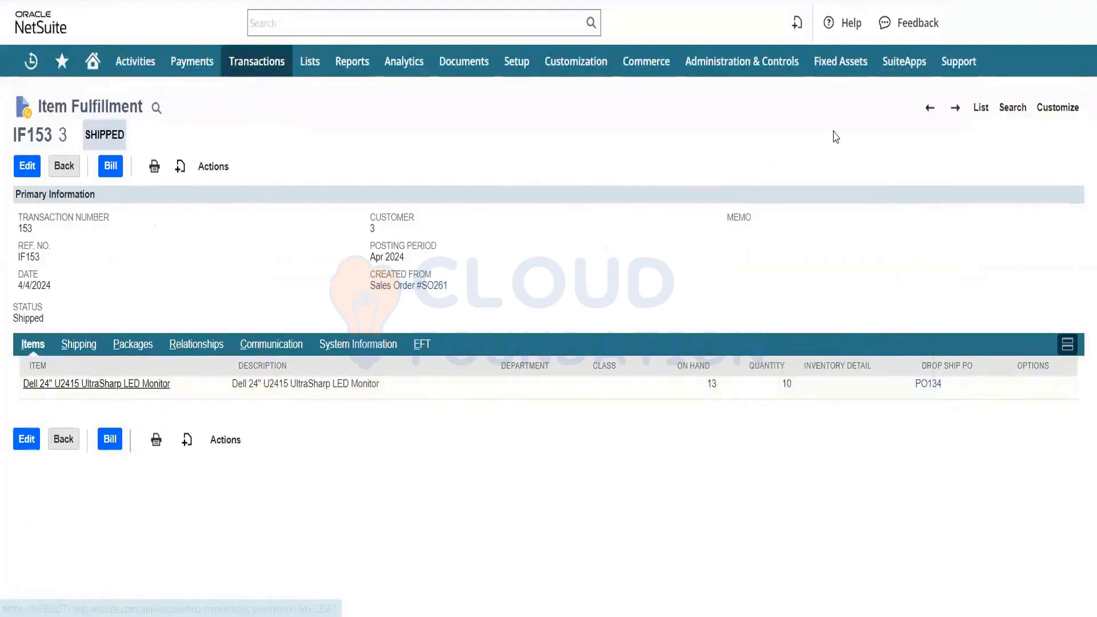
key("ctrl+Tab")
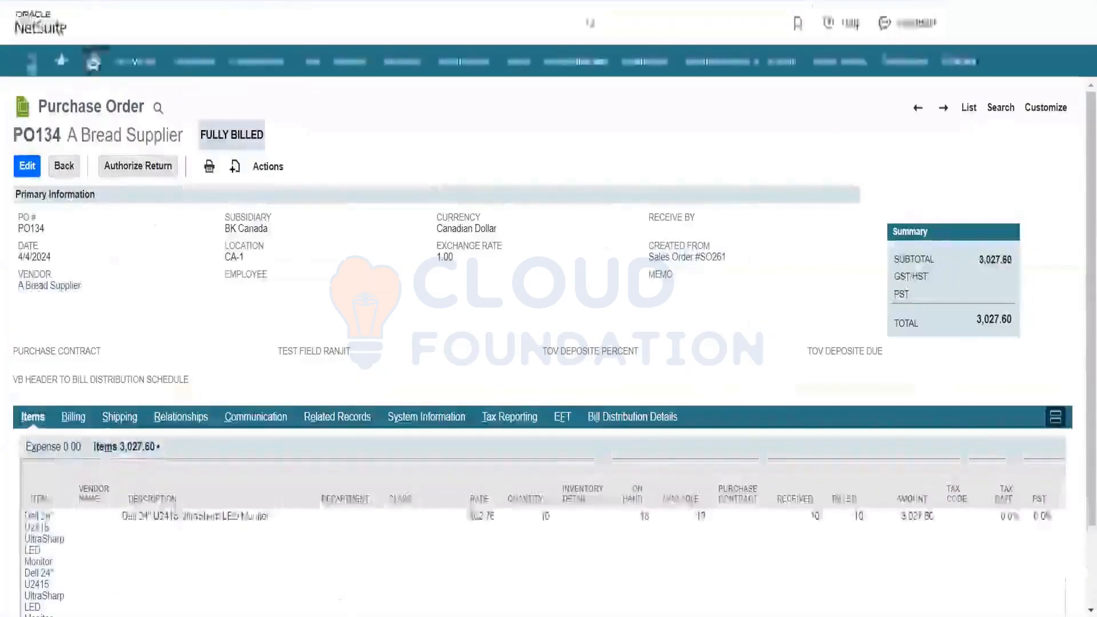
triple_click(232, 132)
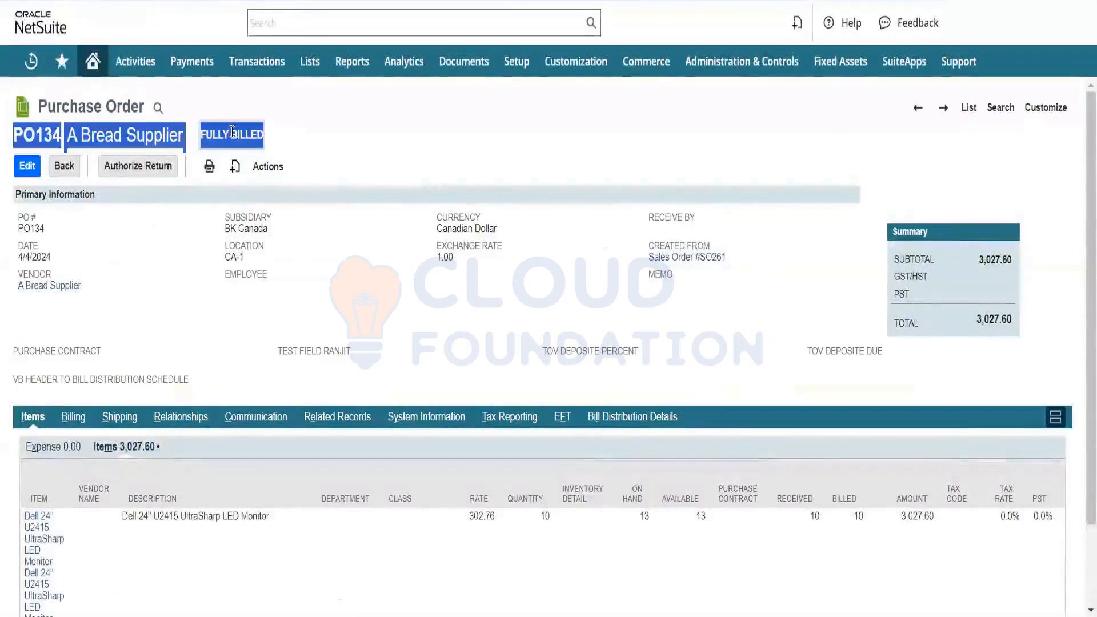
double_click(232, 132)
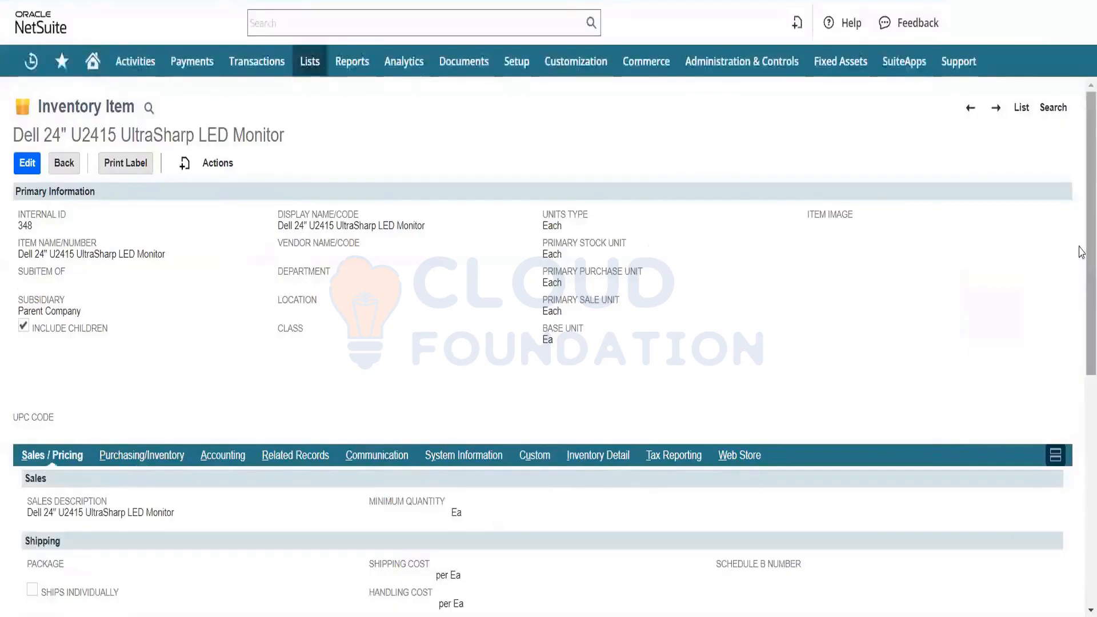
Step: Check the quantity on hand per warehouse in the Dell monitor's item record
scroll(1081, 350, "down", 3)
left_click_drag(1079, 345, 1056, 345)
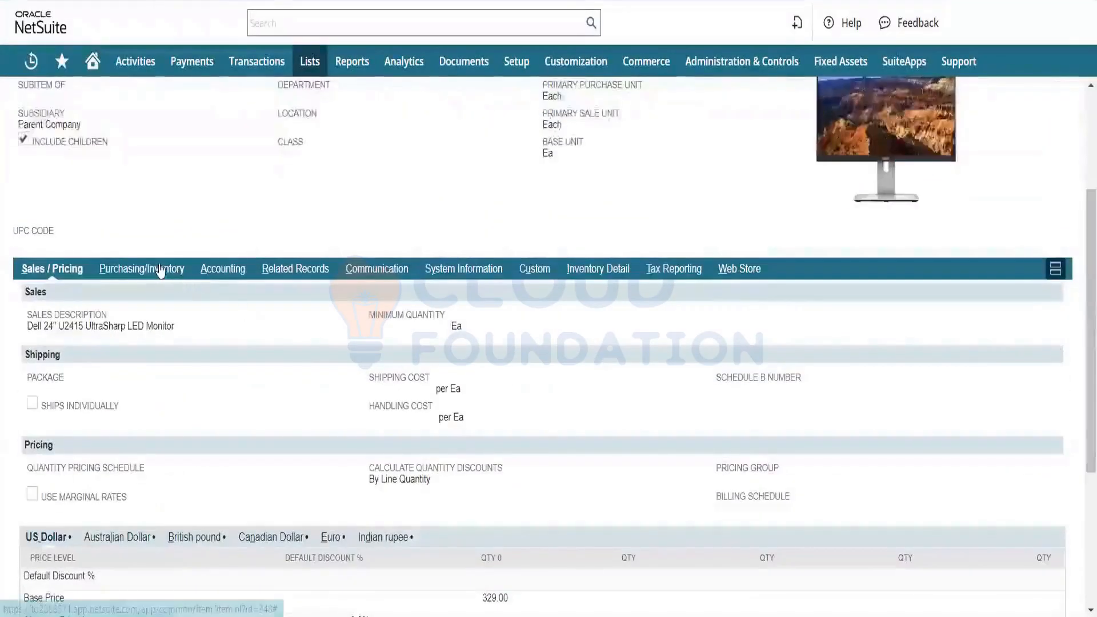
left_click(157, 267)
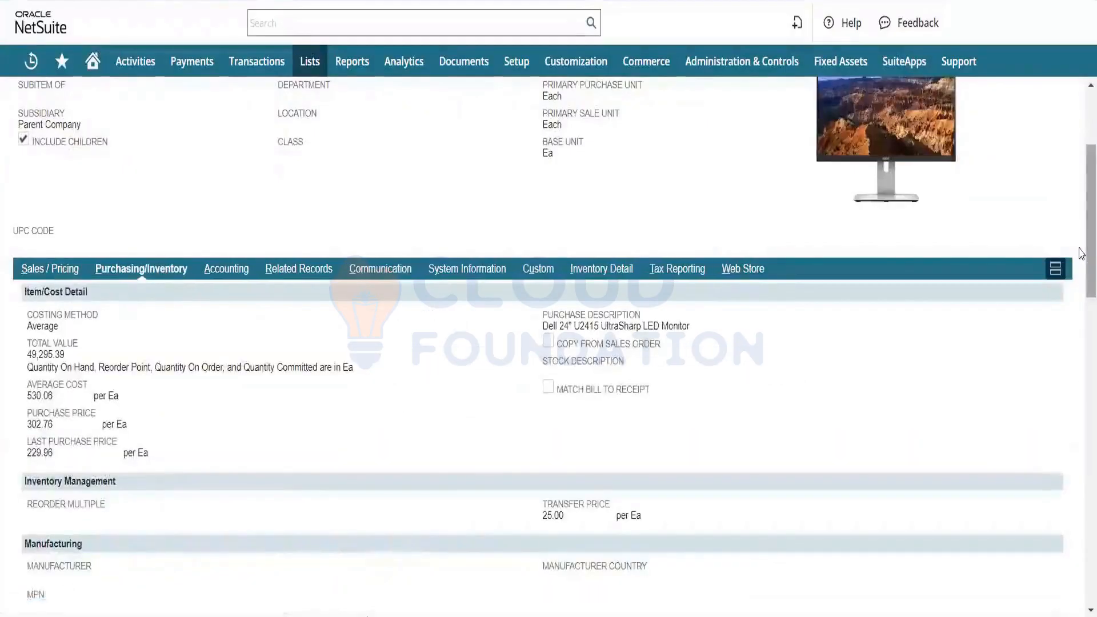
scroll(1077, 380, "down", 10)
scroll(1081, 476, "down", 5)
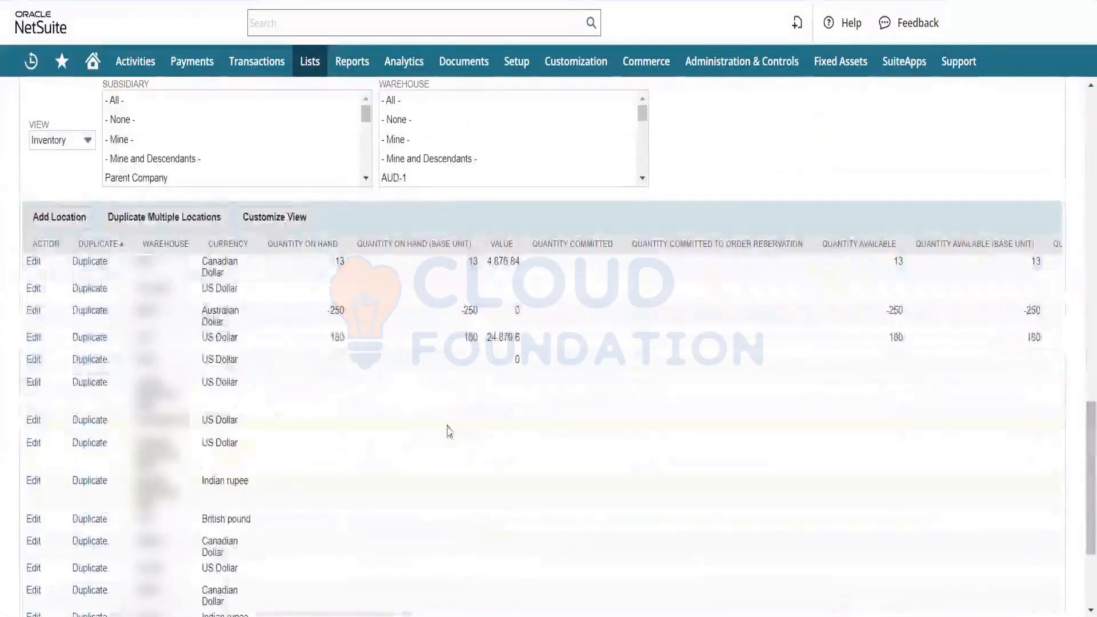
double_click(337, 263)
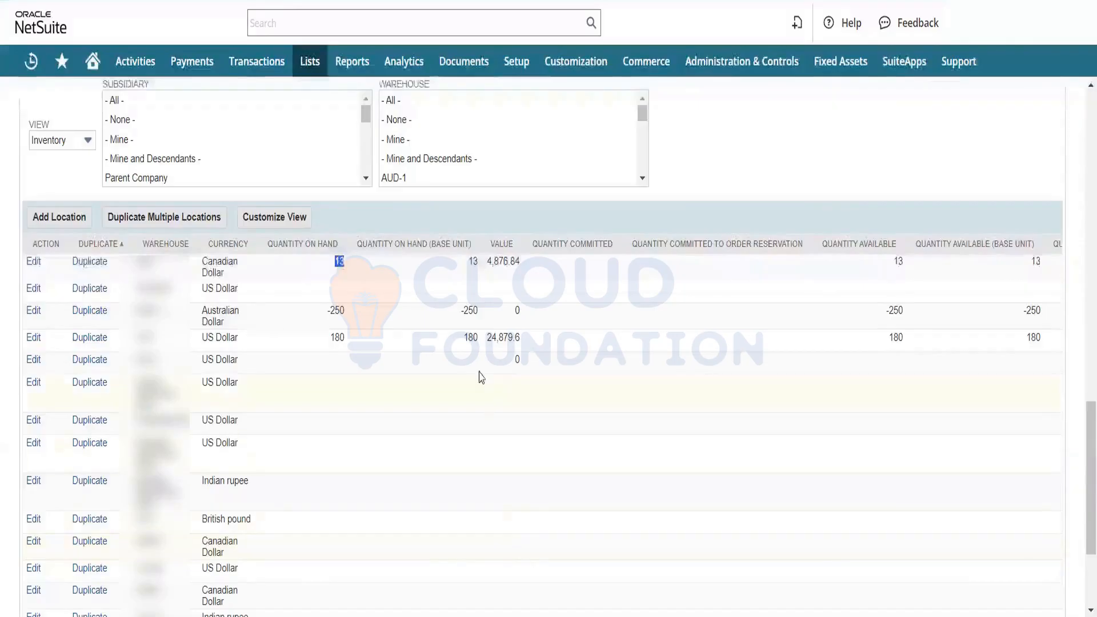
double_click(475, 262)
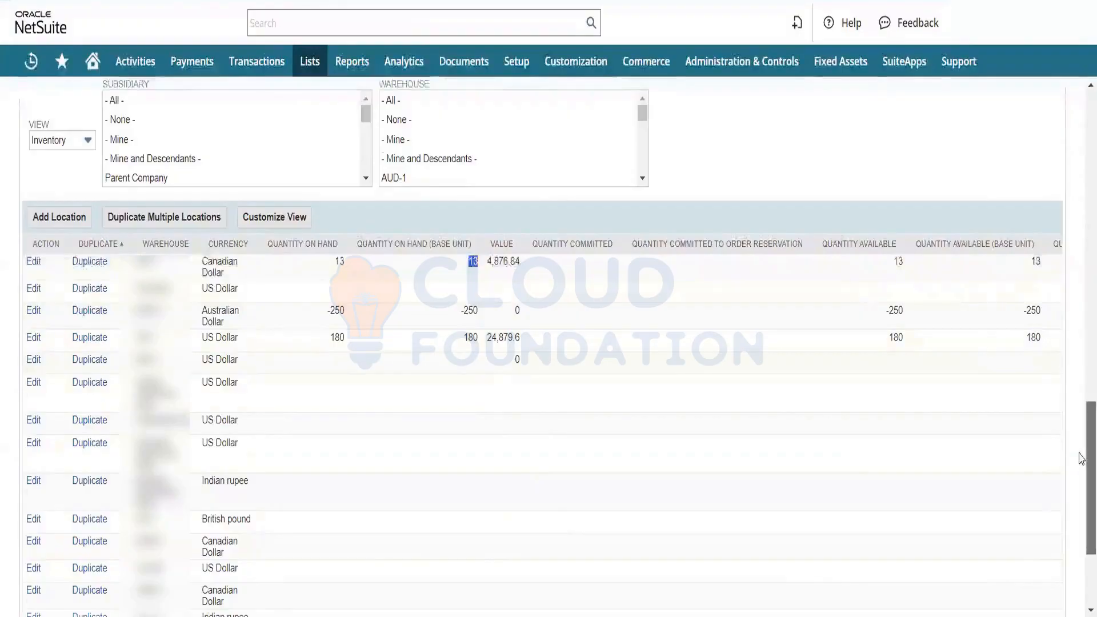
Step: Check the Drop Ship Item setting in the Dell monitor's purchasing and inventory details
scroll(1081, 458, "up", 10)
scroll(245, 278, "down", 4)
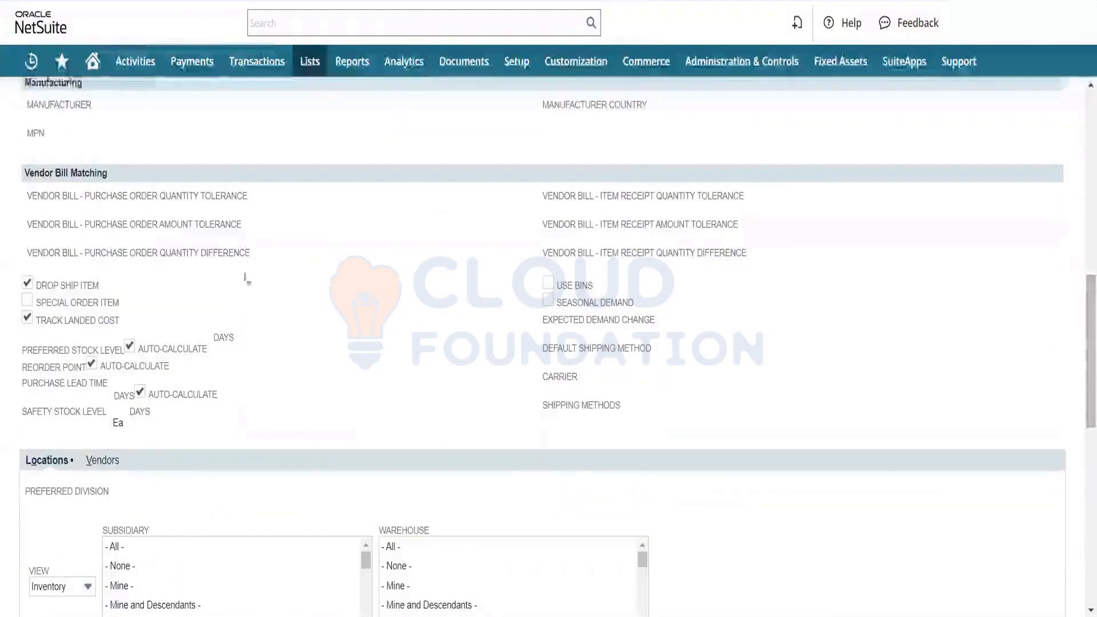
left_click_drag(103, 284, 35, 292)
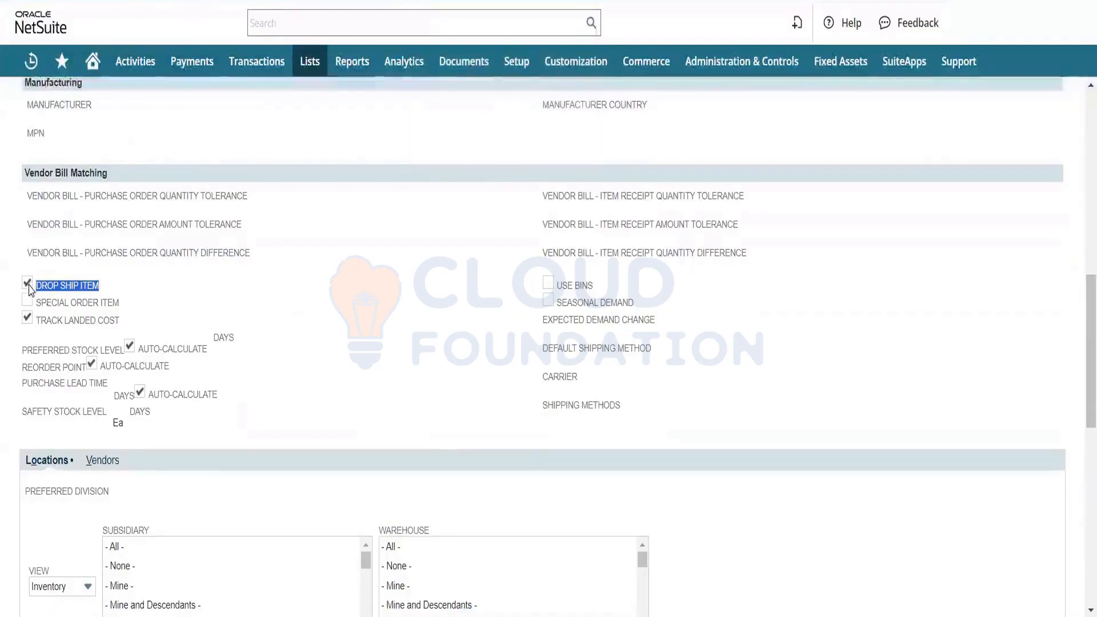
right_click(1081, 103)
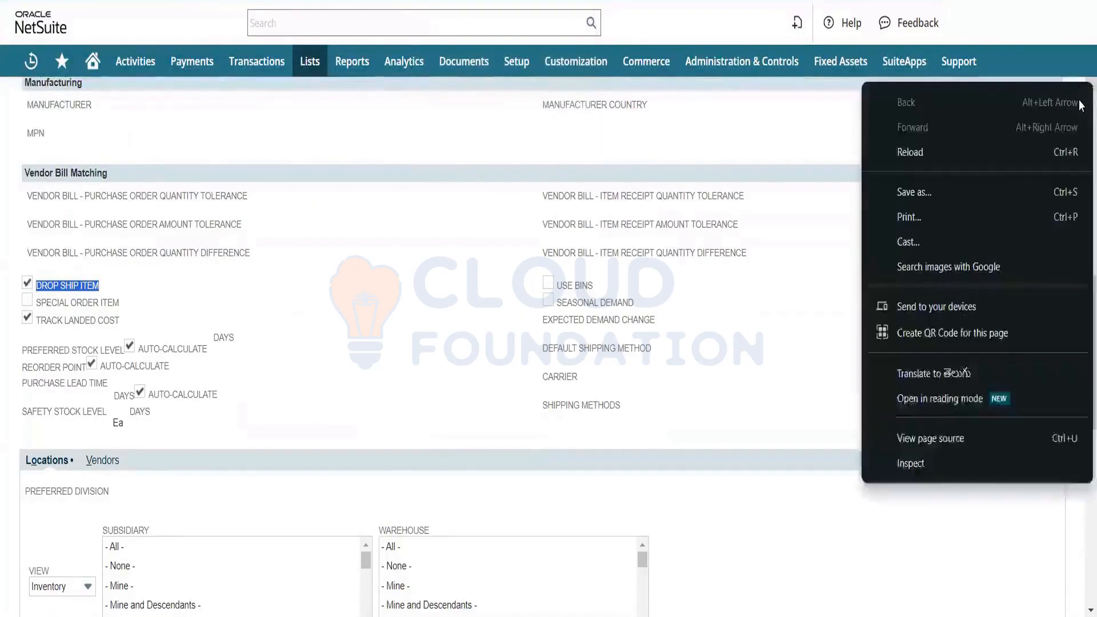
Step: Return to the item fulfillment record and check its shipping status
left_click(827, 144)
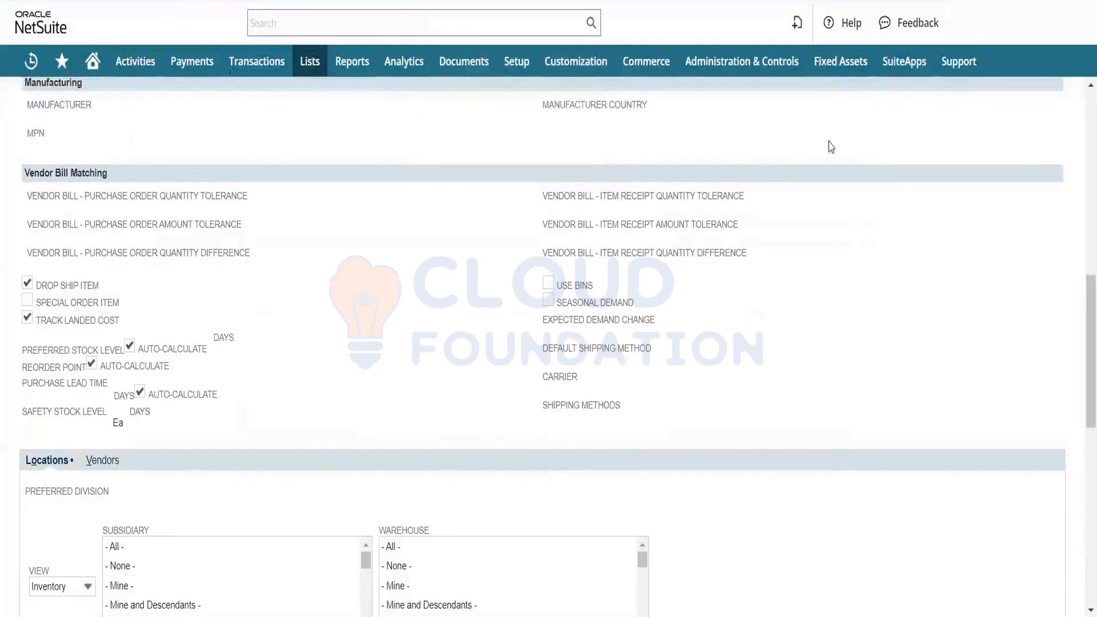
right_click(1082, 80)
left_click(783, 150)
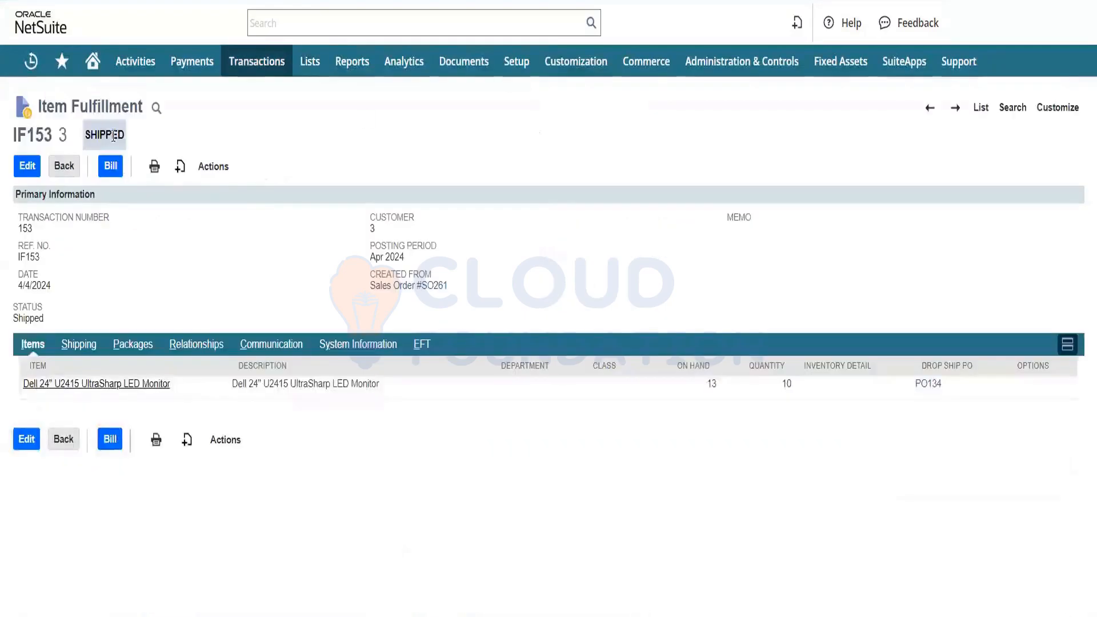
double_click(114, 135)
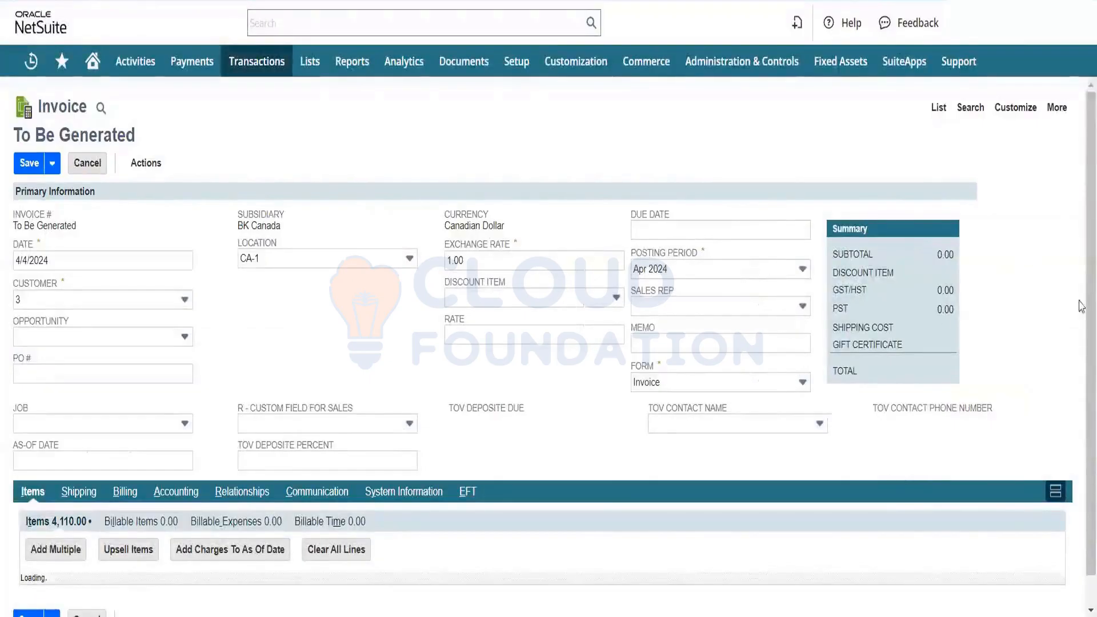
Step: Bill the item fulfillment, review the Dell monitor line's amount and tax code on the invoice, and save the invoice
left_click_drag(1079, 299, 1079, 513)
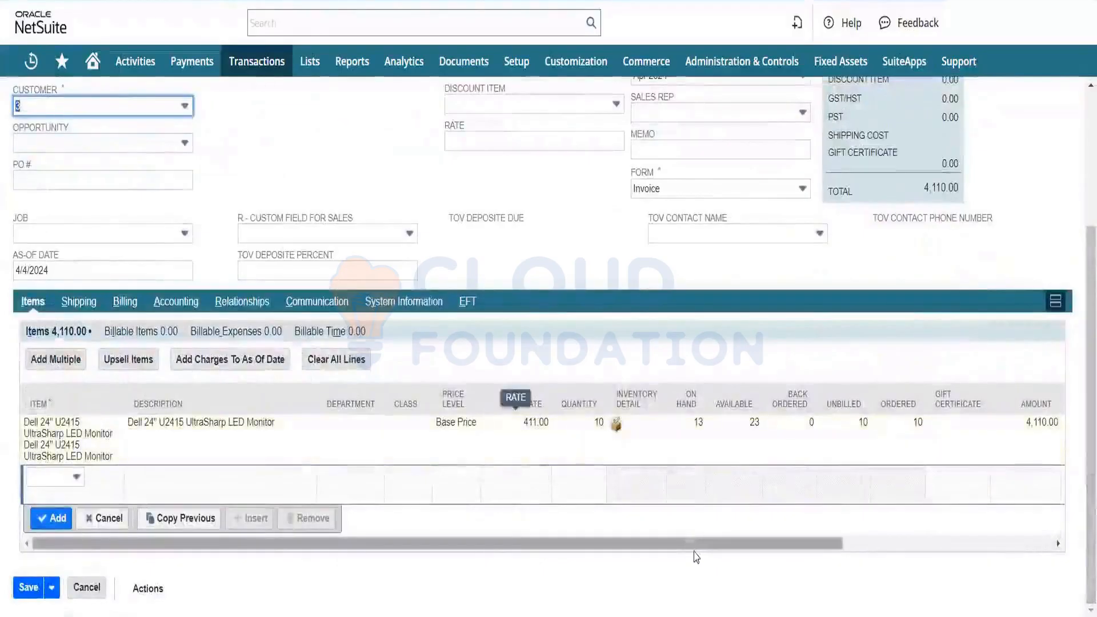
left_click_drag(713, 546, 906, 545)
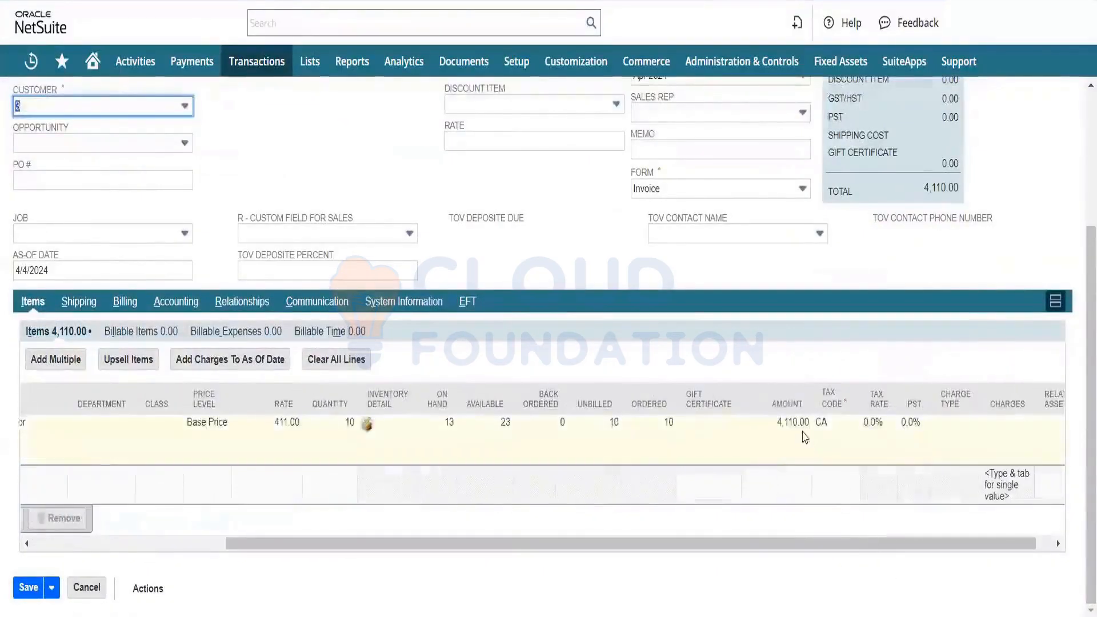
left_click(821, 422)
left_click_drag(415, 598, 196, 600)
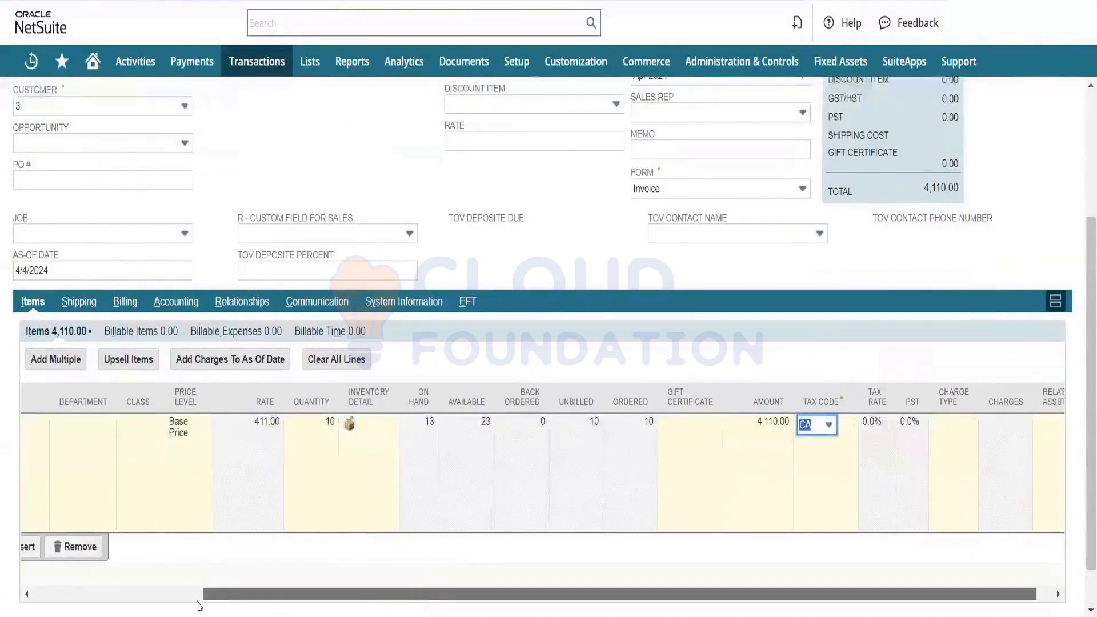
left_click(44, 548)
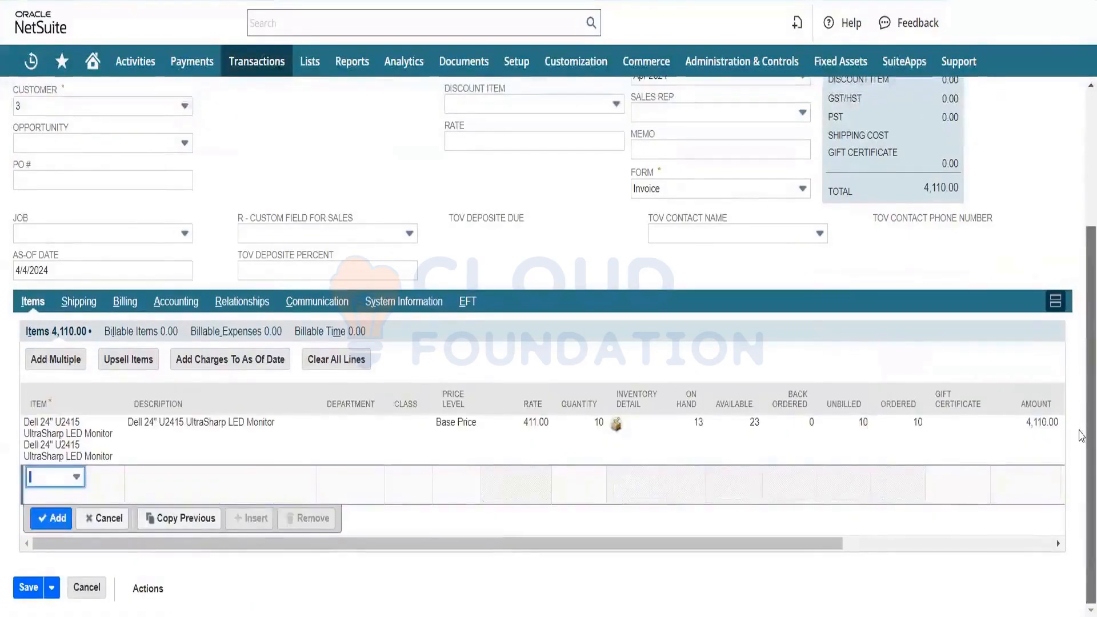
left_click(23, 588)
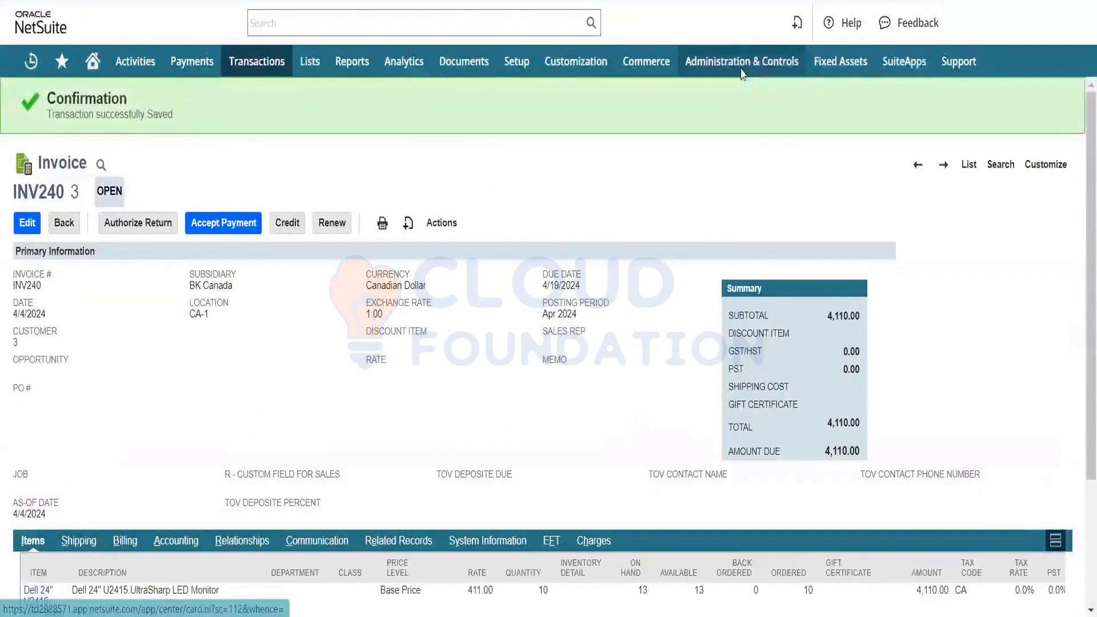
Step: Accept a customer payment against the saved invoice, switch the payment form to the tabbed layout, and save the payment
left_click(223, 226)
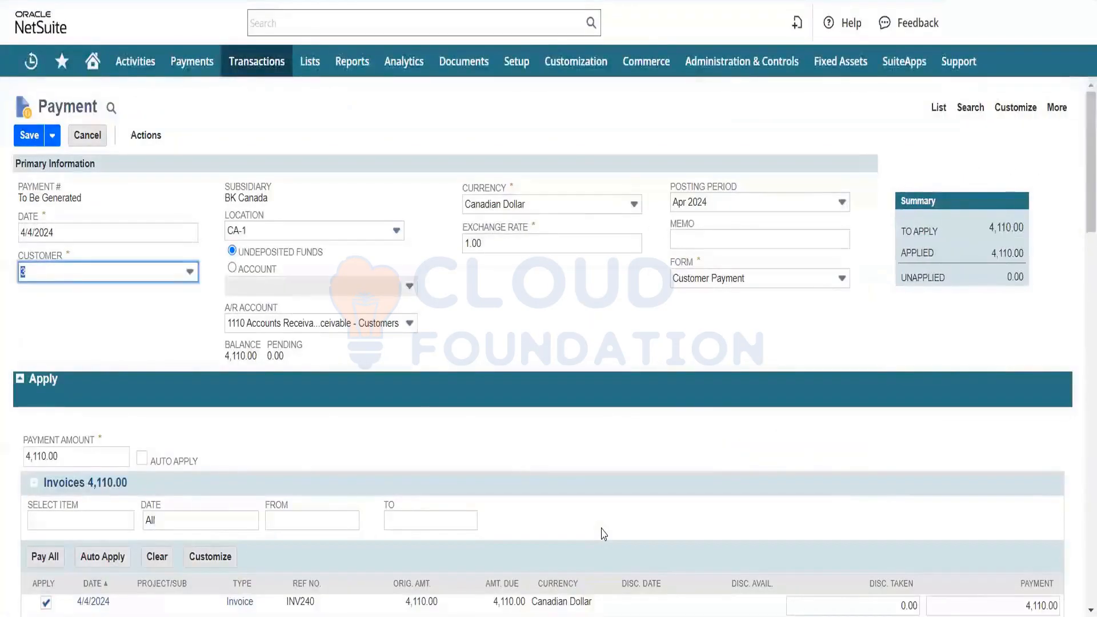
left_click_drag(1087, 186, 1087, 248)
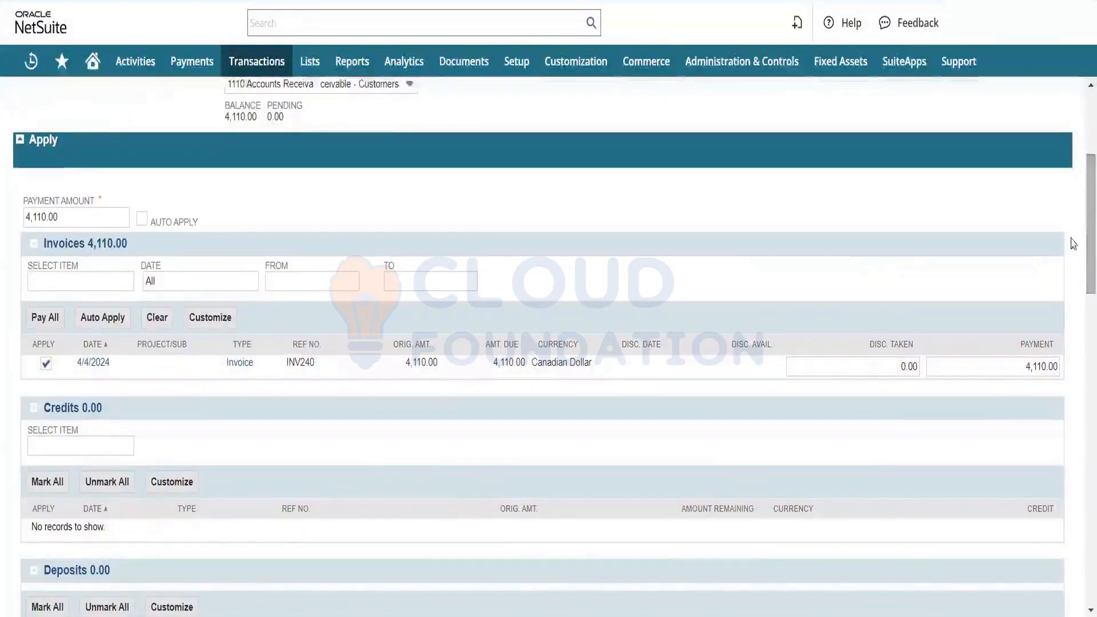
left_click(1055, 153)
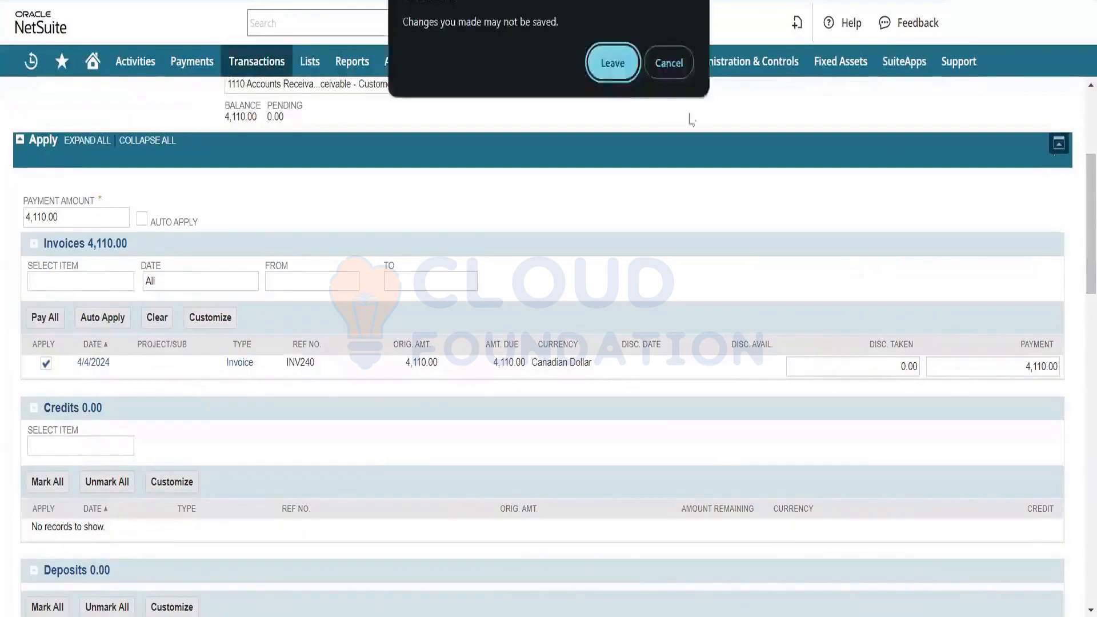
left_click(612, 62)
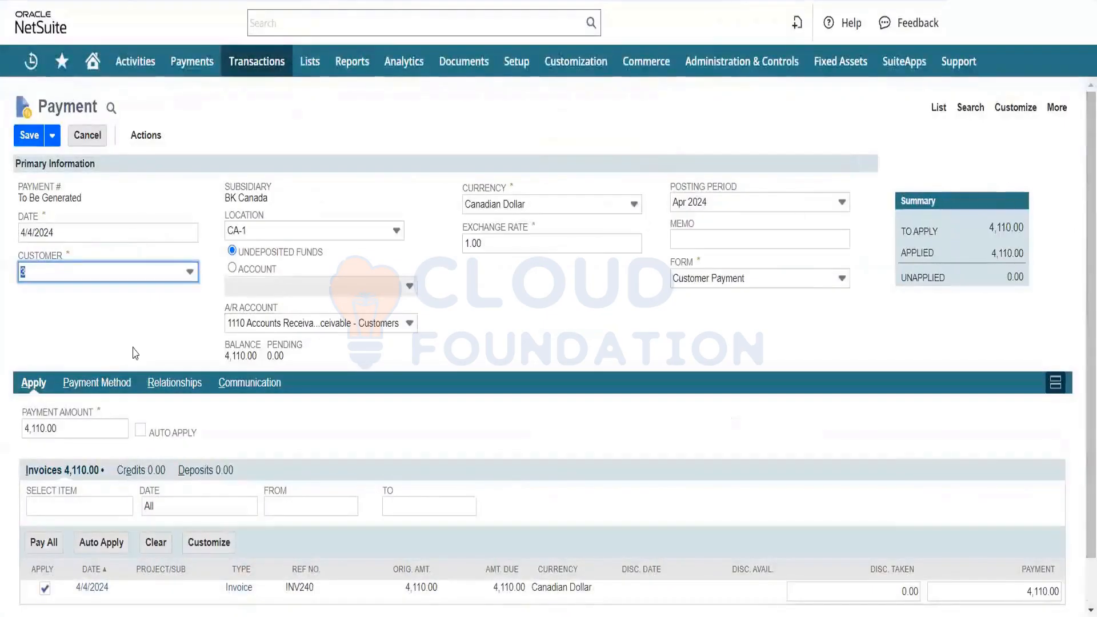
left_click(23, 138)
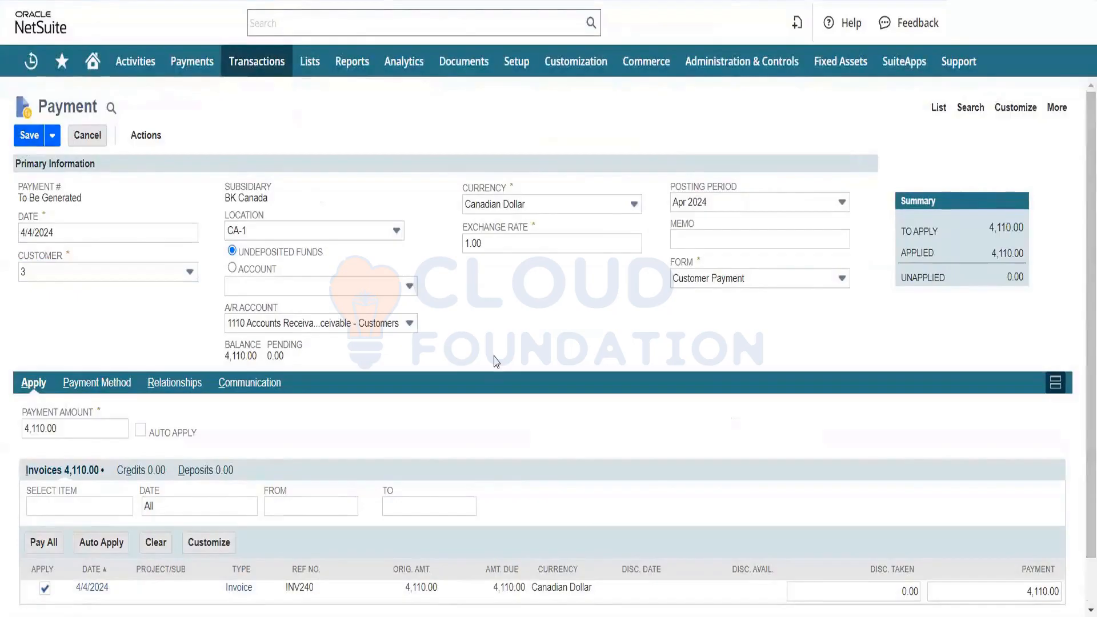
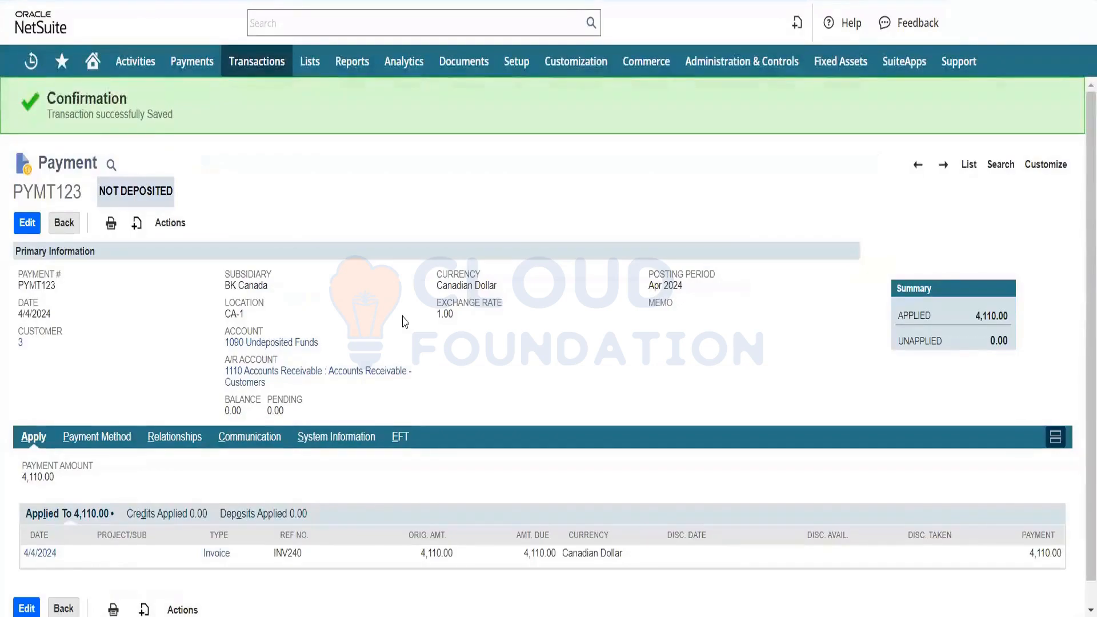
Step: Check the saved payment's deposit status and open the Make Deposits form in a new browser tab
double_click(81, 160)
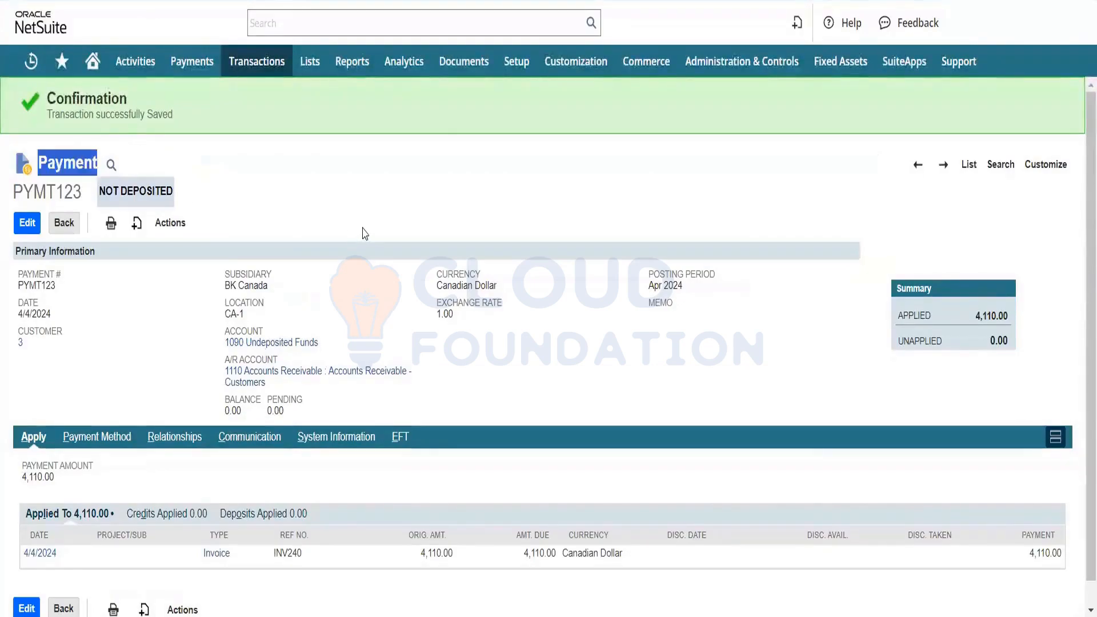
double_click(166, 189)
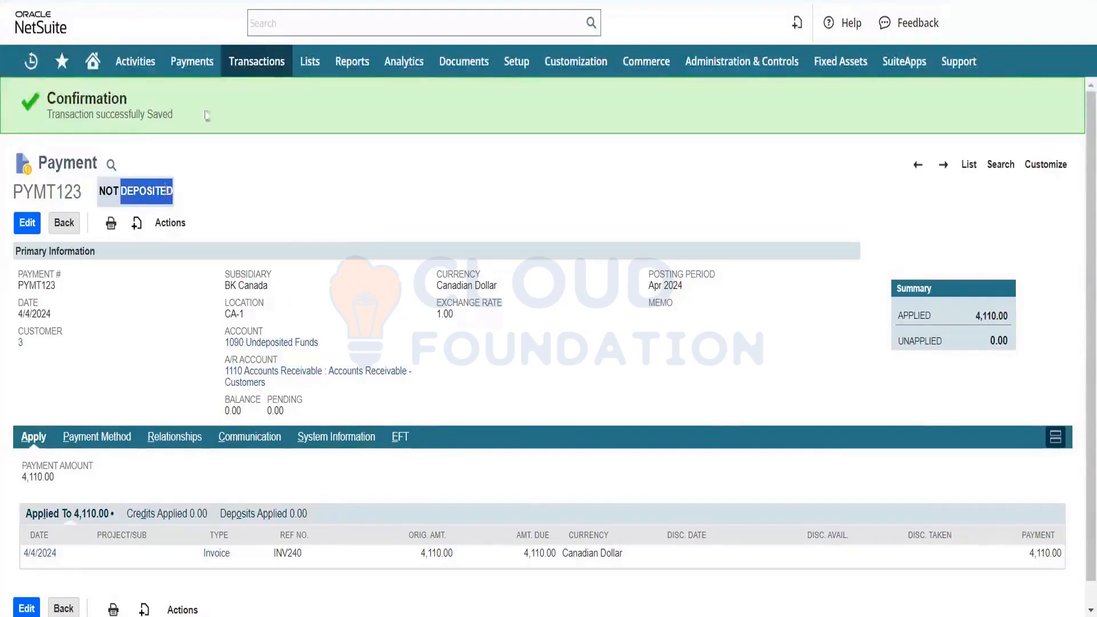
mouse_move(267, 64)
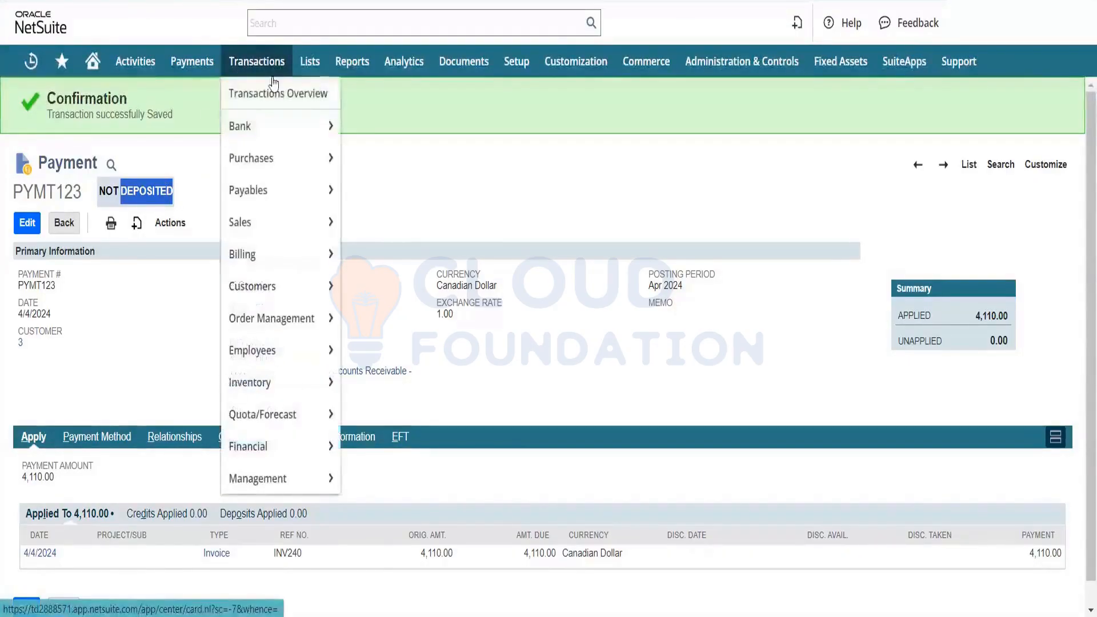
mouse_move(277, 123)
mouse_move(416, 140)
mouse_move(429, 166)
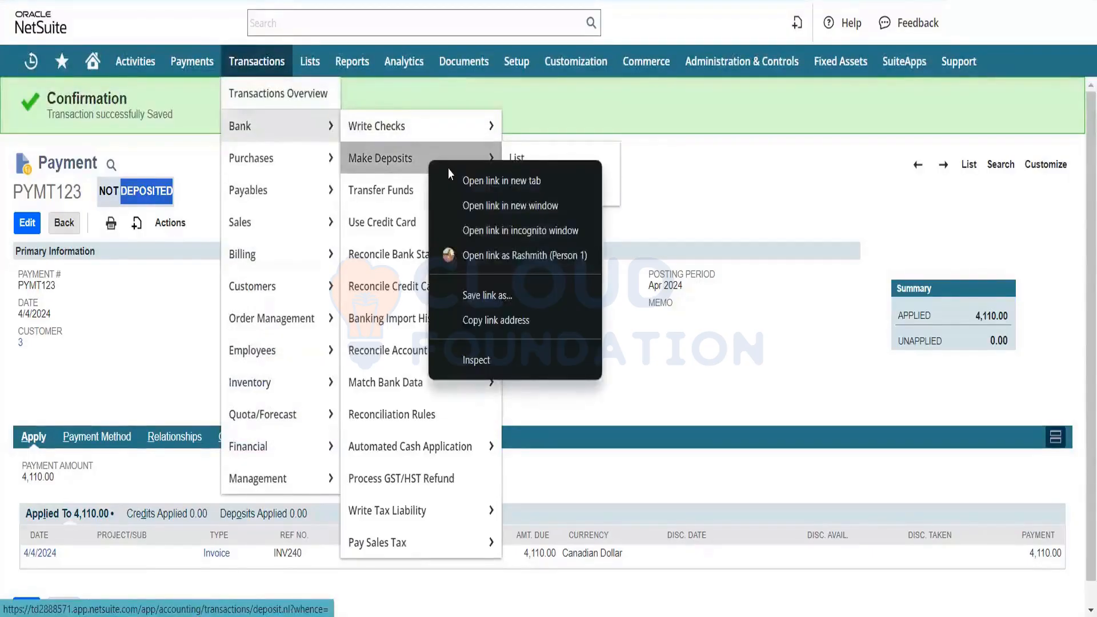
left_click(452, 171)
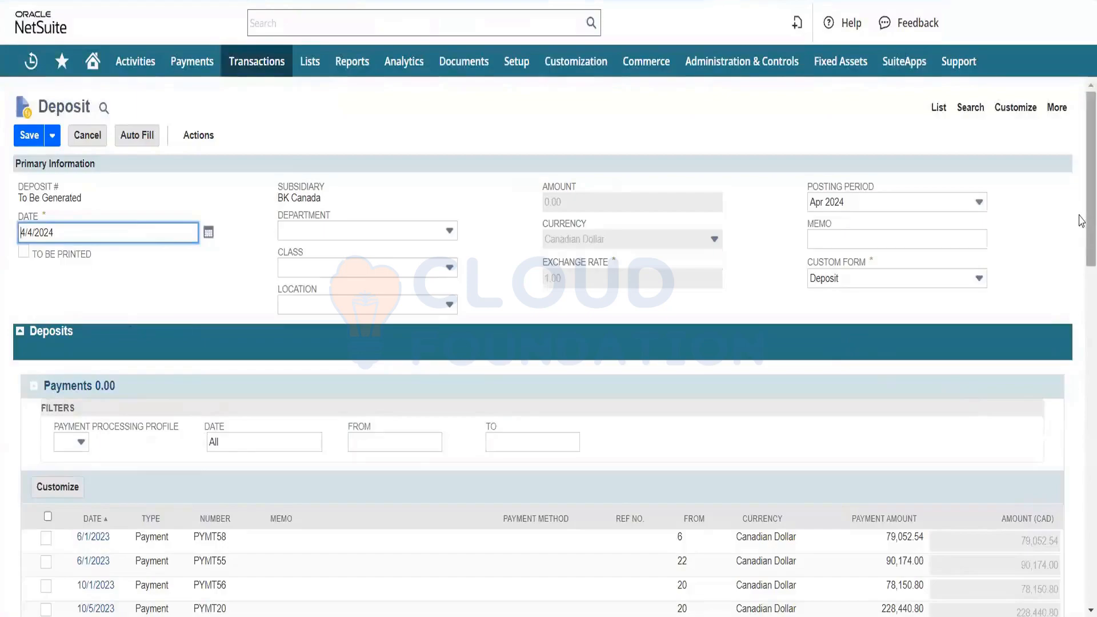
Step: Save a deposit containing the 4/4/2024 customer payment of 4,110.00 and recheck the deposit status on the payment record
left_click_drag(1090, 222, 1080, 399)
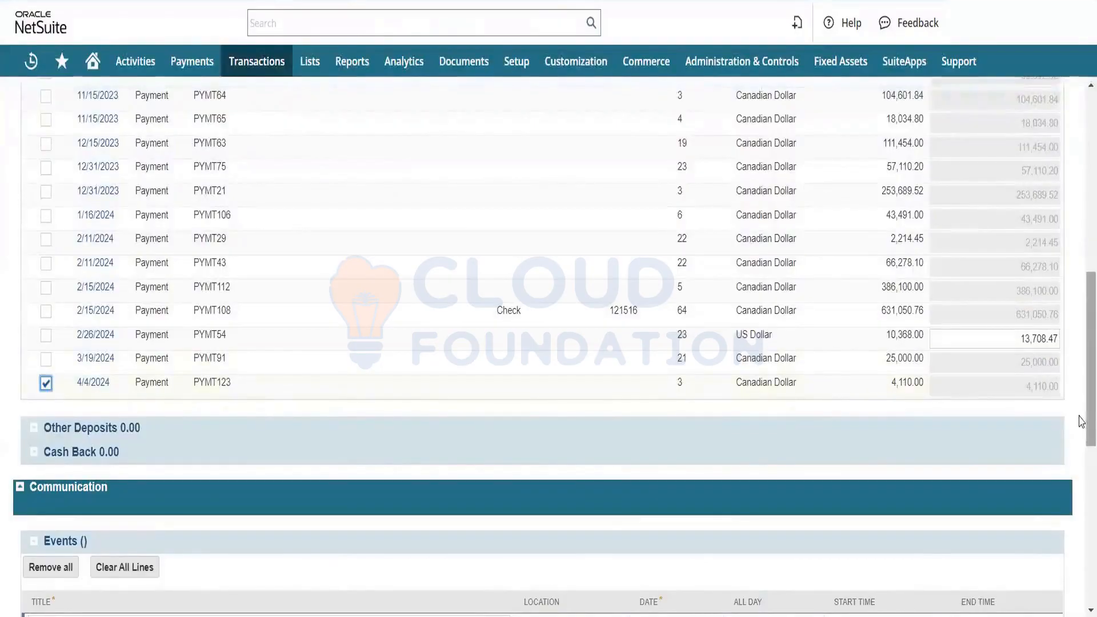
left_click_drag(1089, 412, 1080, 213)
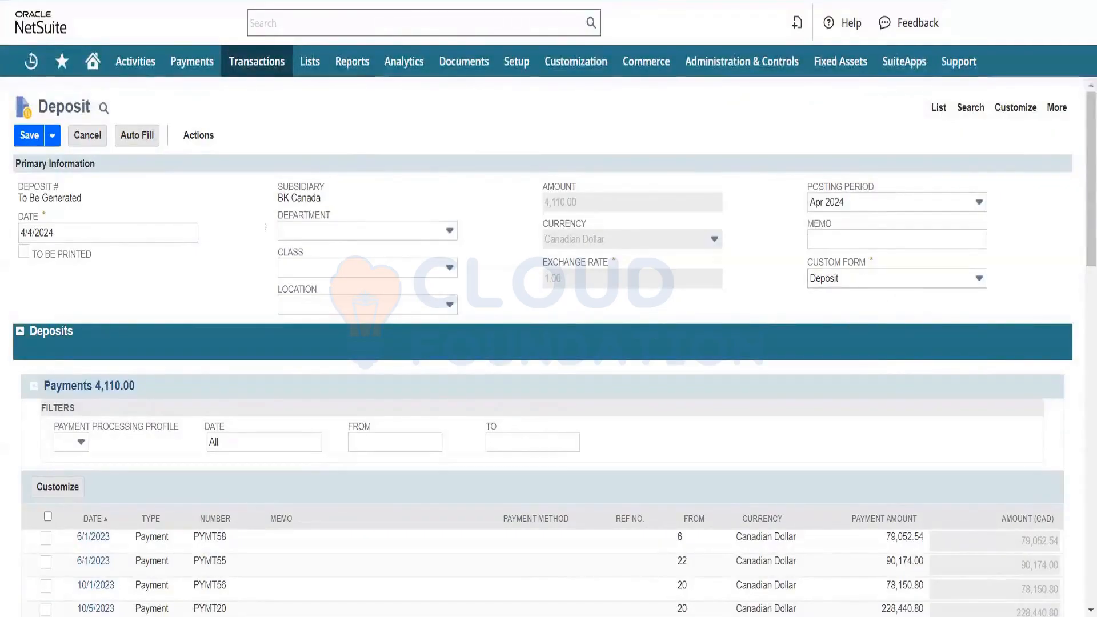
mouse_move(27, 138)
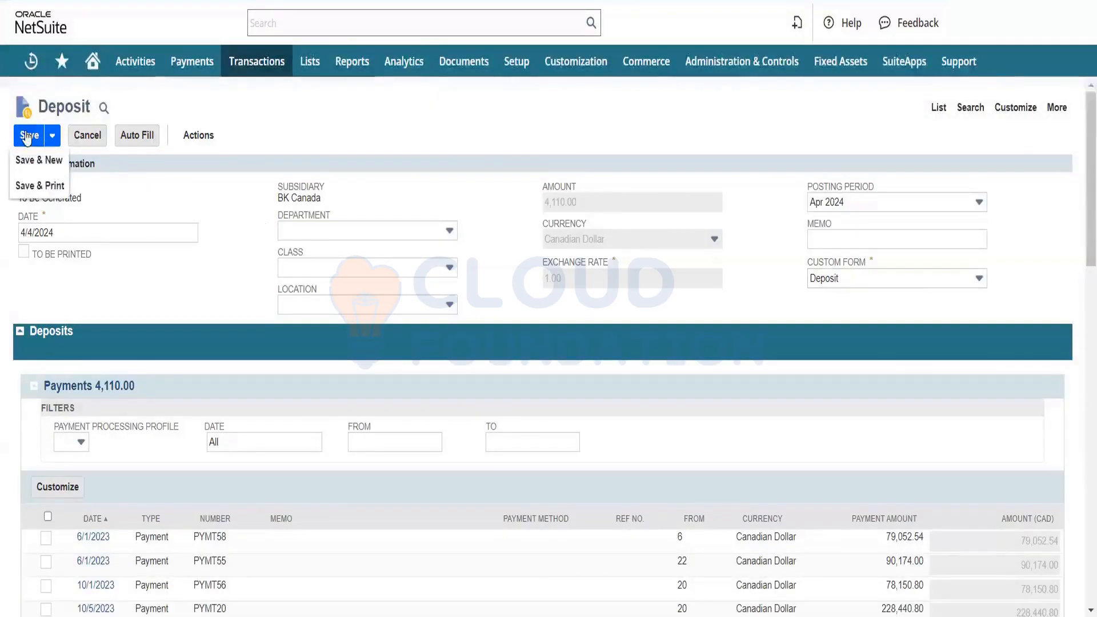
left_click(26, 137)
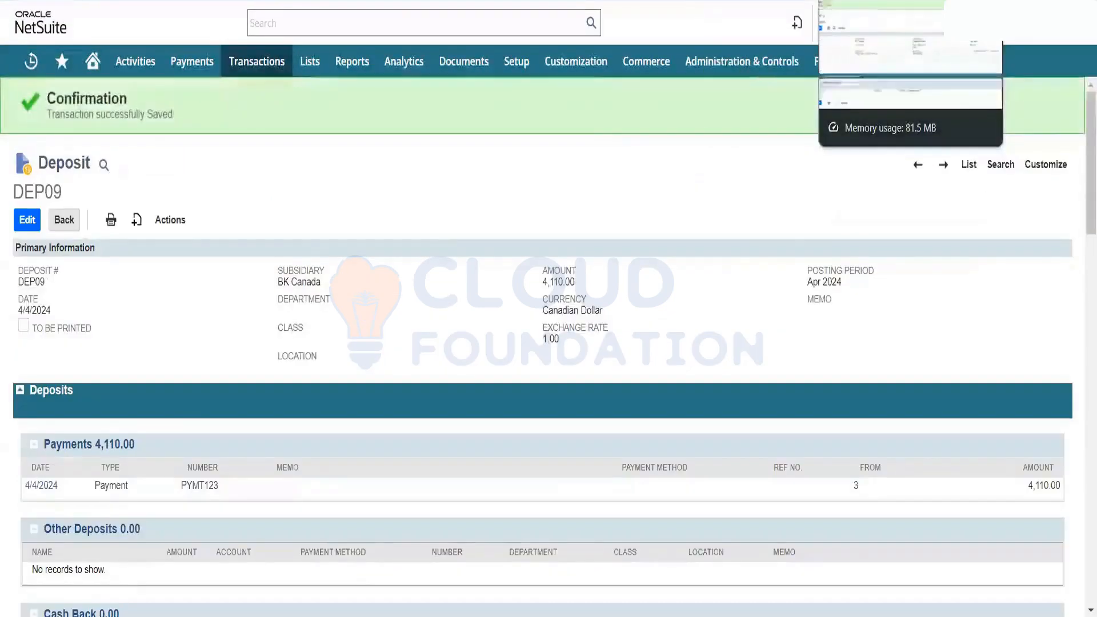
left_click(462, 0)
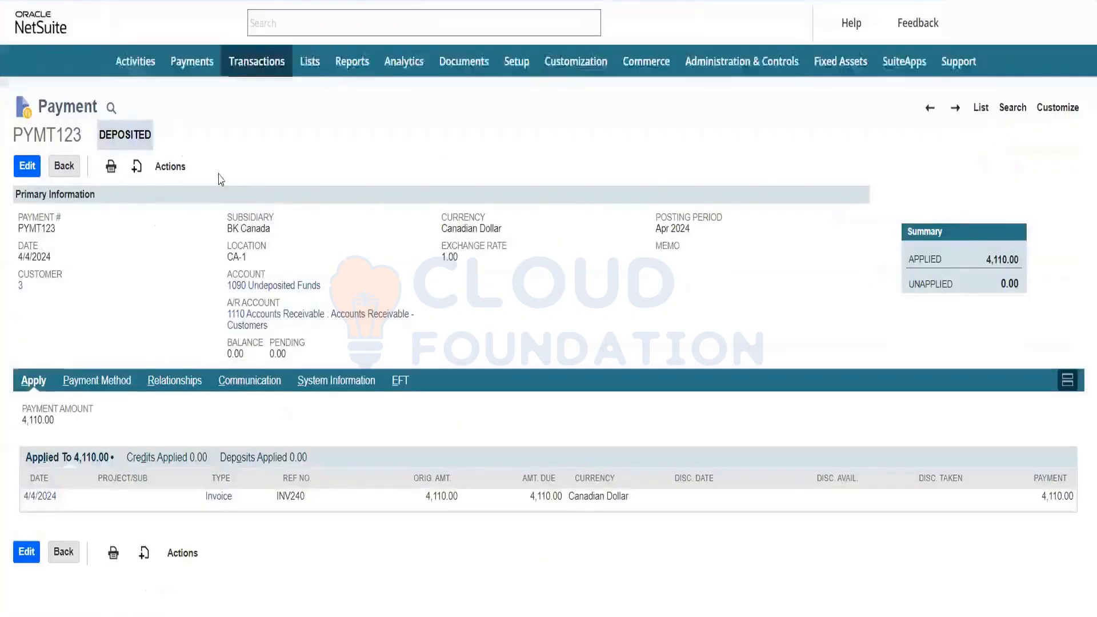
double_click(133, 190)
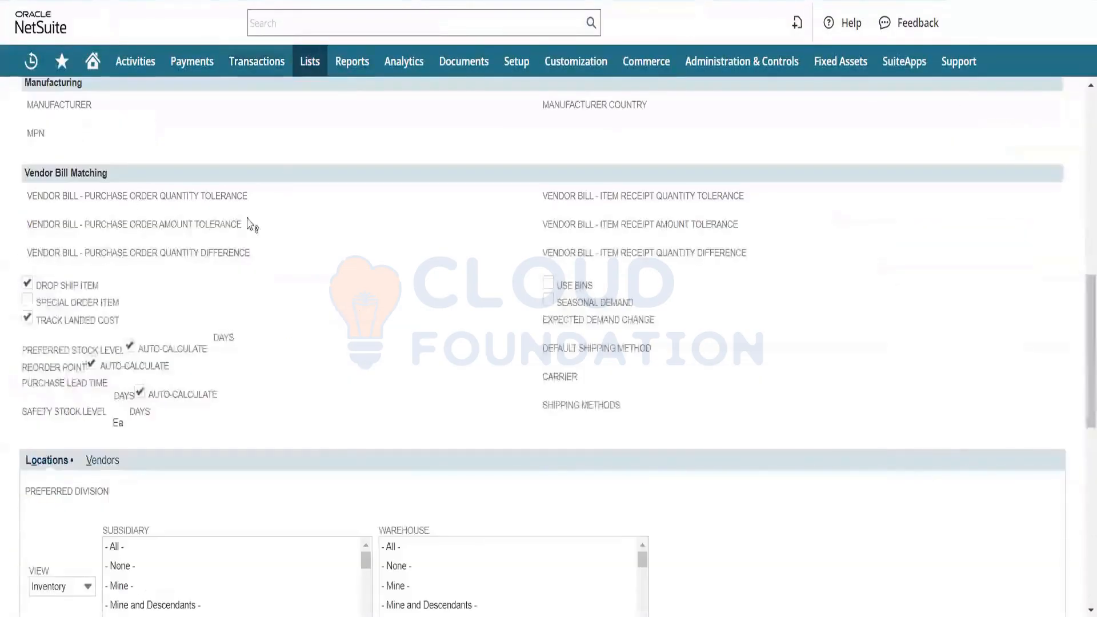
Step: Open the Dell monitor's item record for editing and clear its Drop Ship Item option
left_click_drag(1089, 285, 1089, 98)
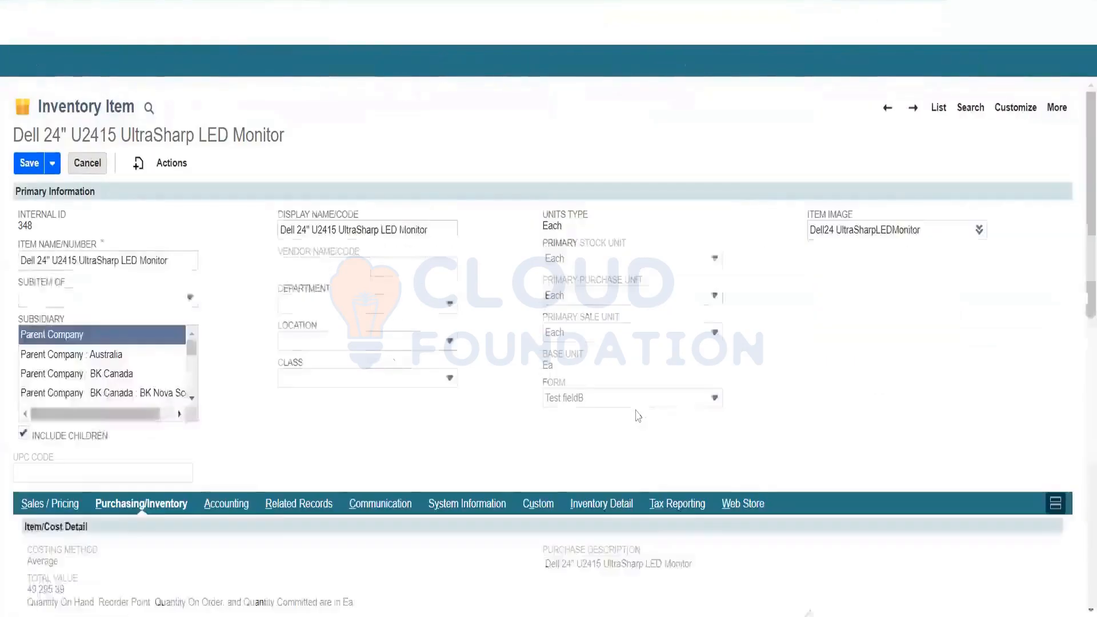
left_click_drag(1081, 160, 1081, 351)
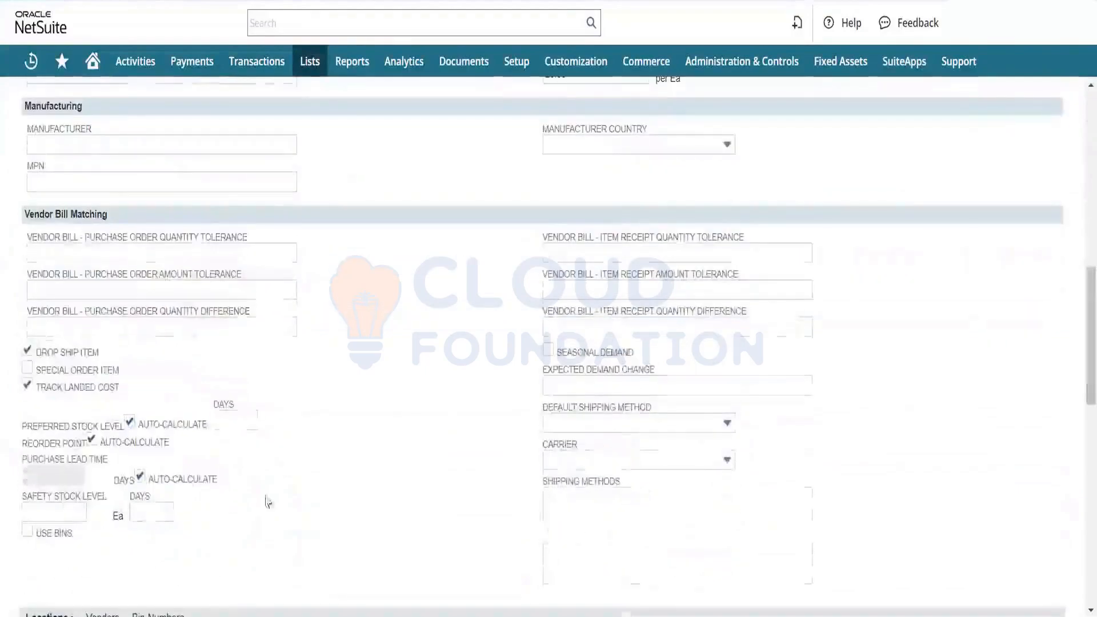
left_click(28, 350)
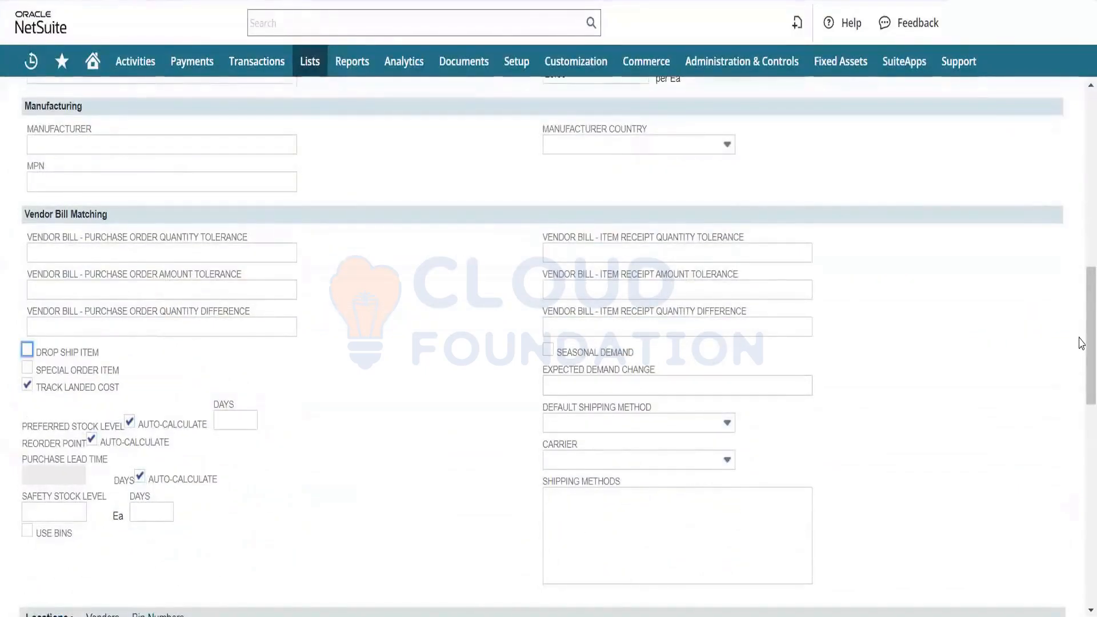
left_click_drag(1081, 336, 1081, 151)
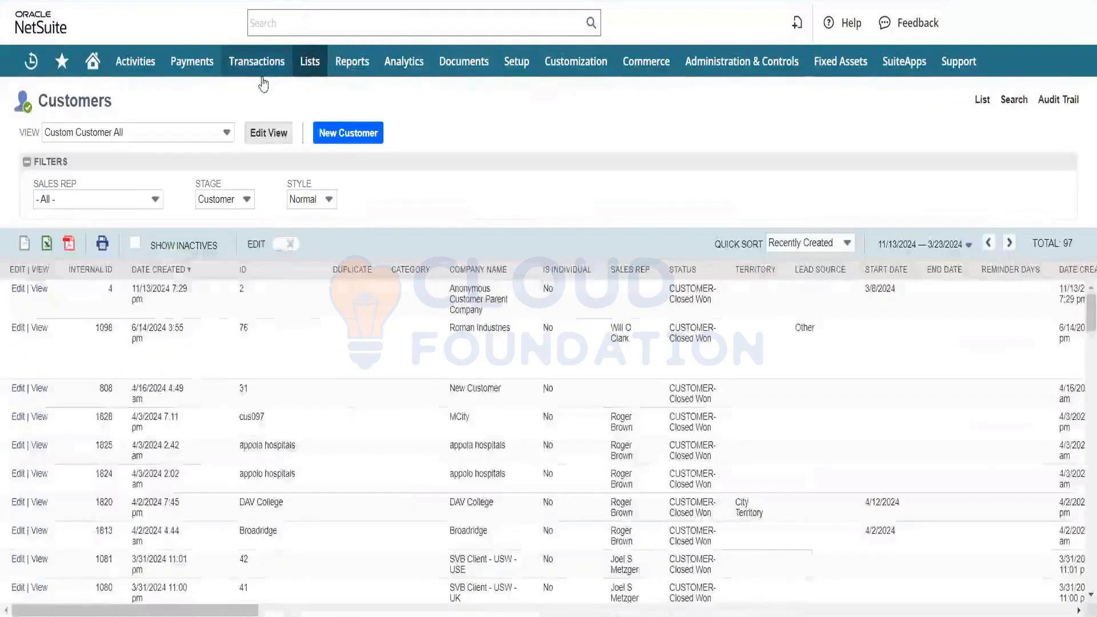
Step: Start a new sales order for the BK Canada customer, with location CA-1 and status Pending Fulfillment
mouse_move(256, 61)
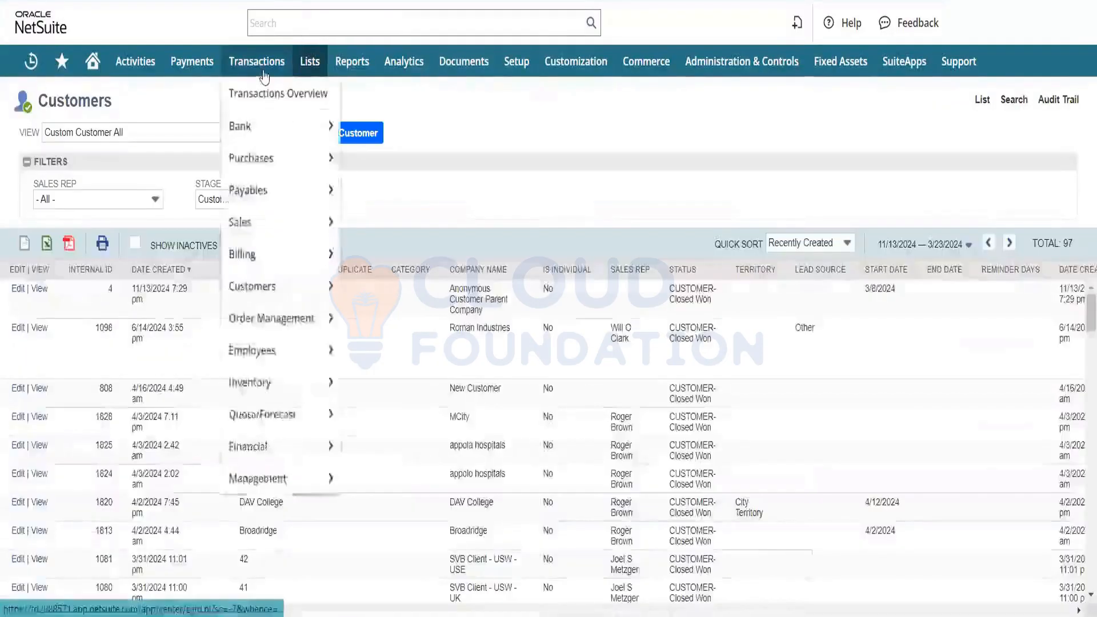
mouse_move(285, 223)
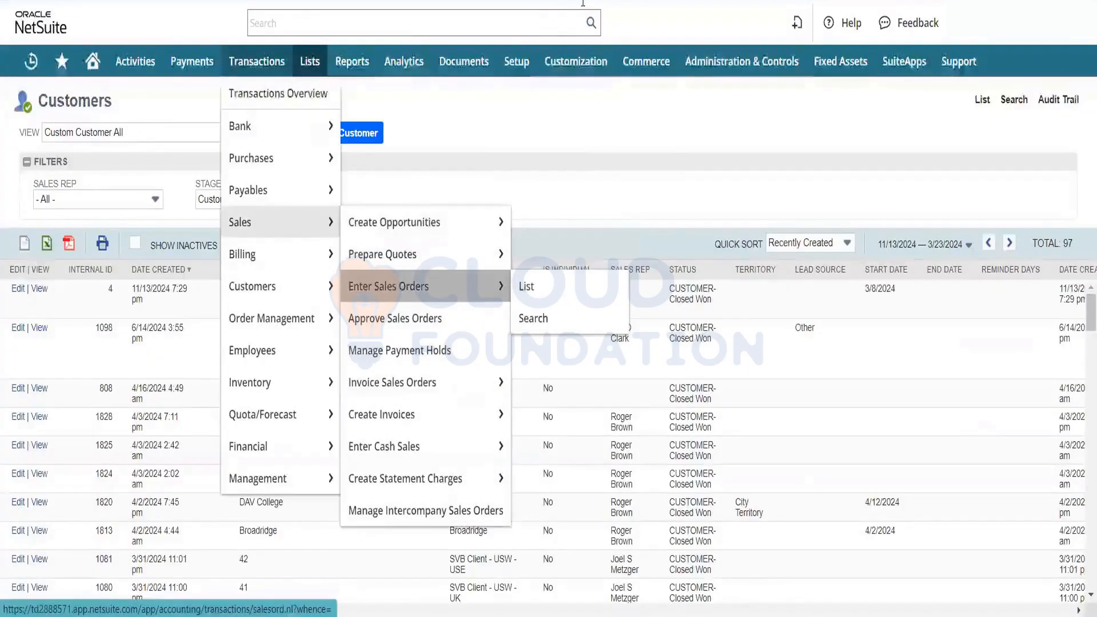
mouse_move(575, 62)
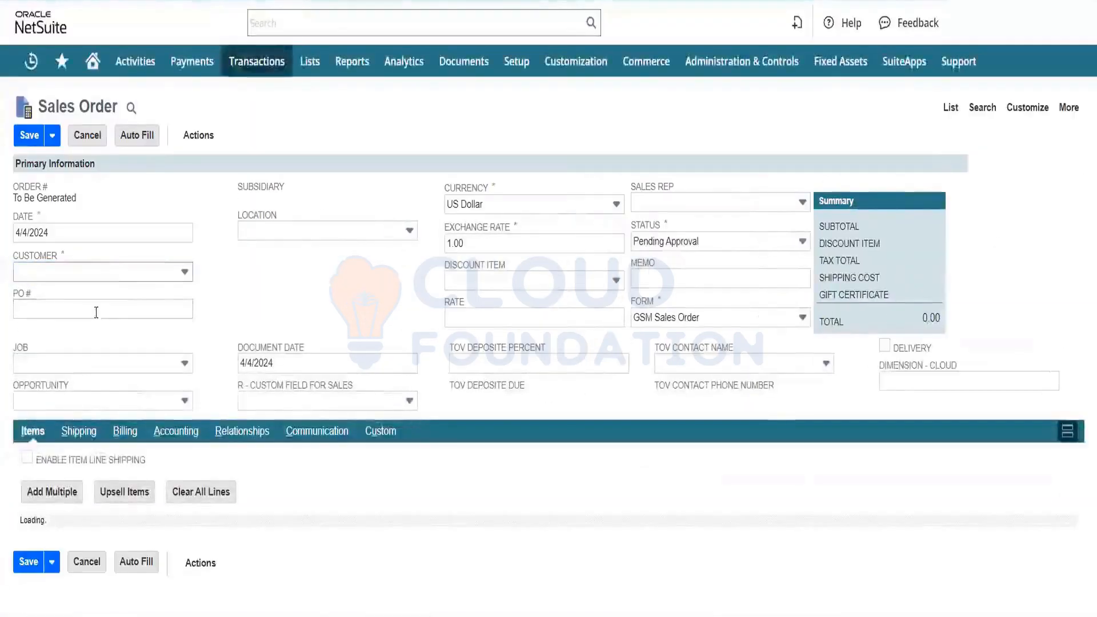
left_click(185, 273)
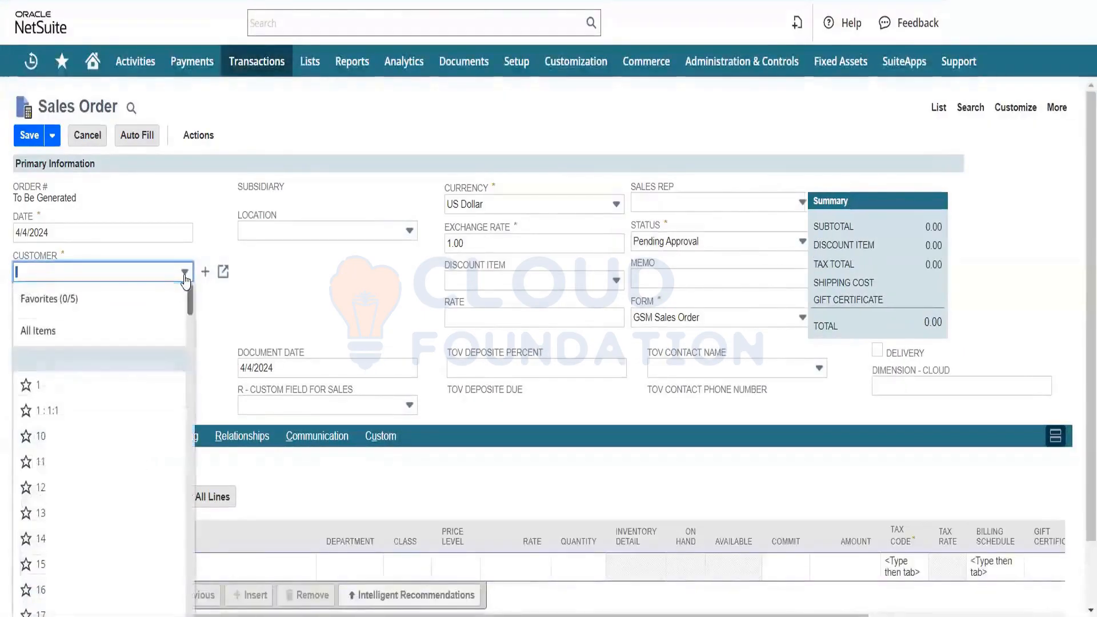
left_click_drag(190, 297, 190, 340)
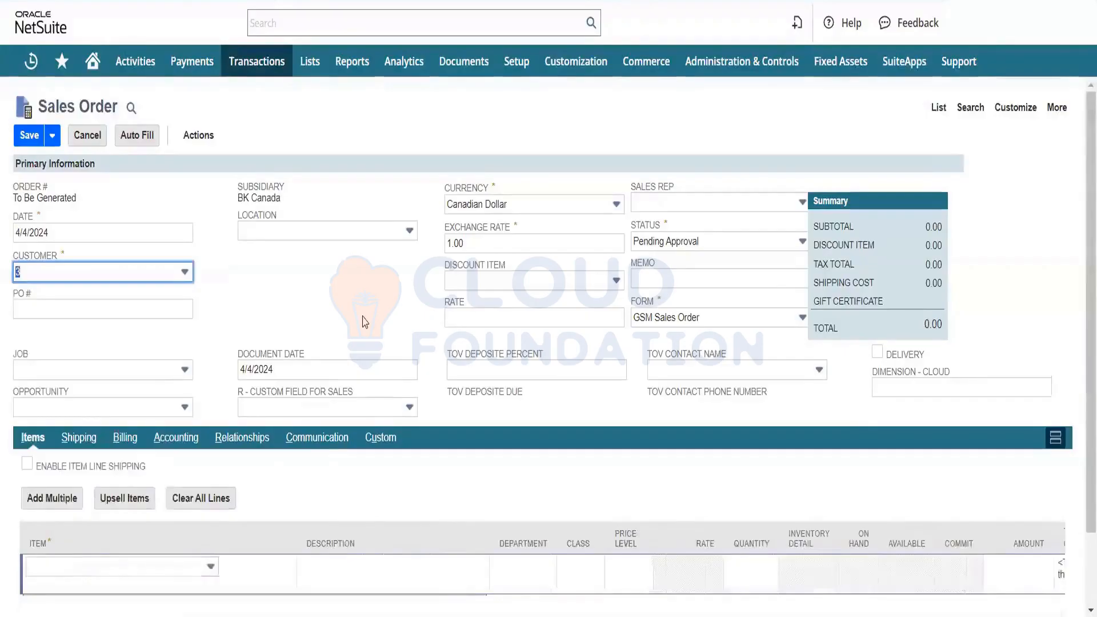
left_click(350, 233)
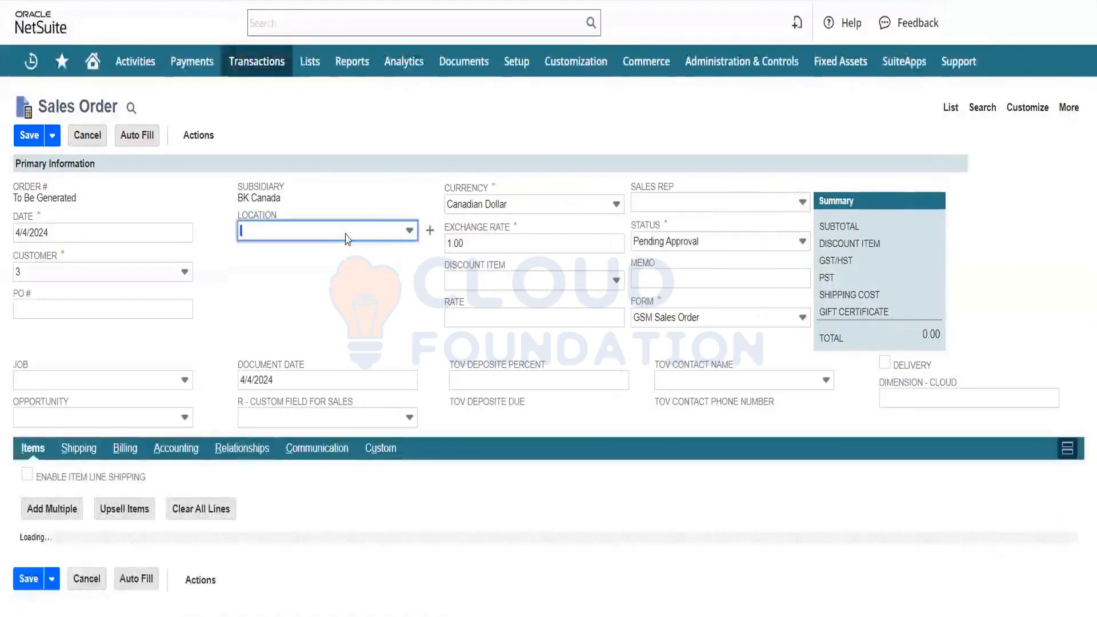
left_click(409, 231)
left_click(362, 285)
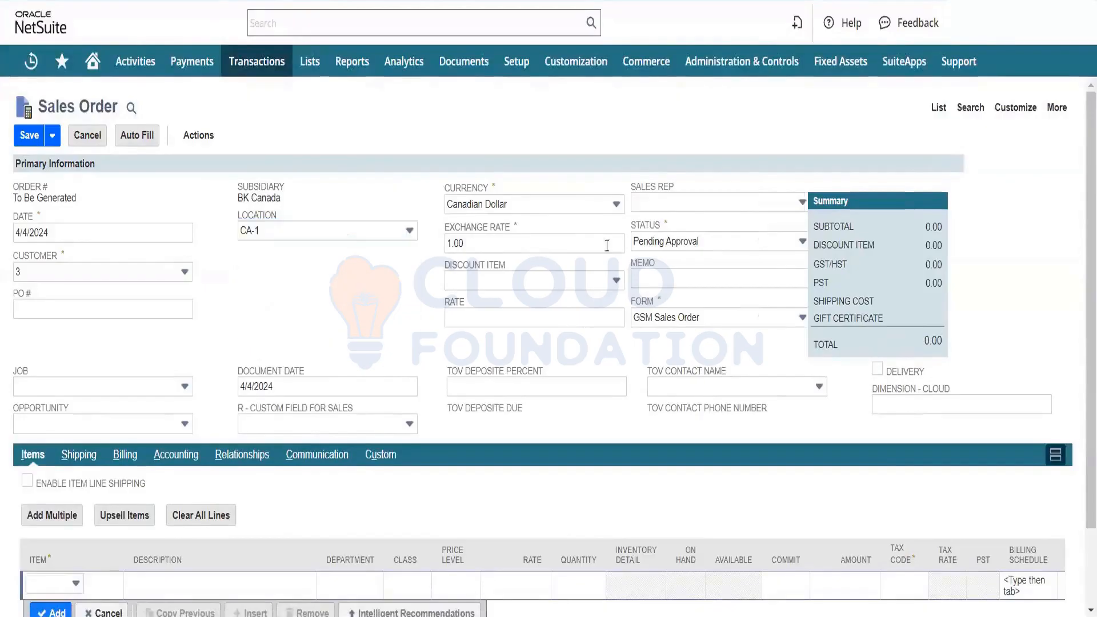
left_click(709, 245)
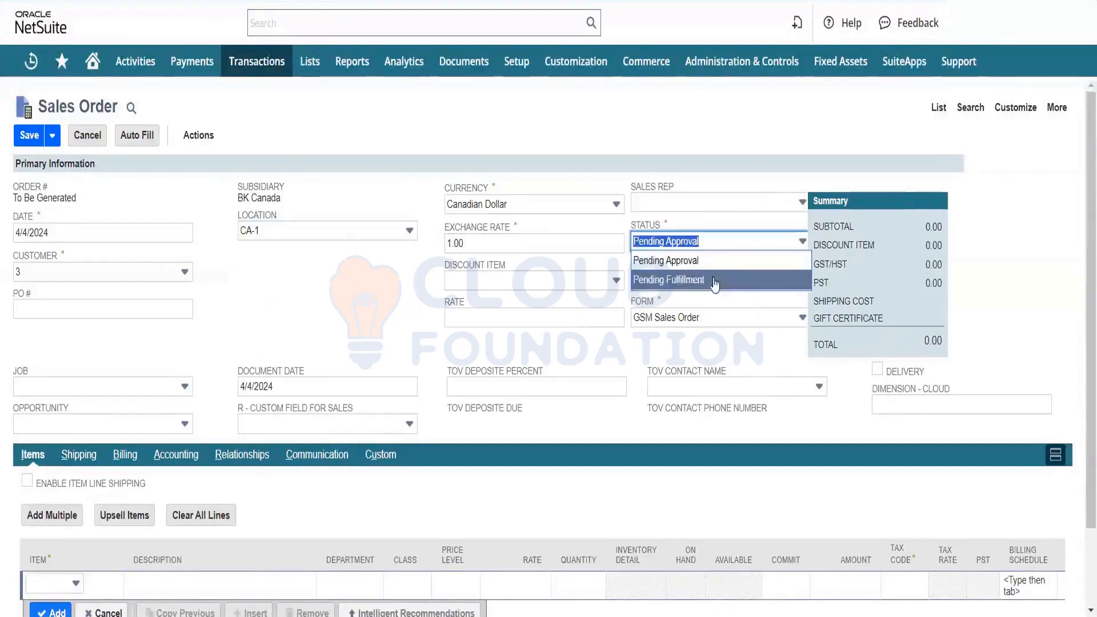
left_click(714, 280)
Step: Add the Dell 24" U2415 UltraSharp LED Monitor to the order with quantity 10 and try to save the order
scroll(714, 343, "down", 2)
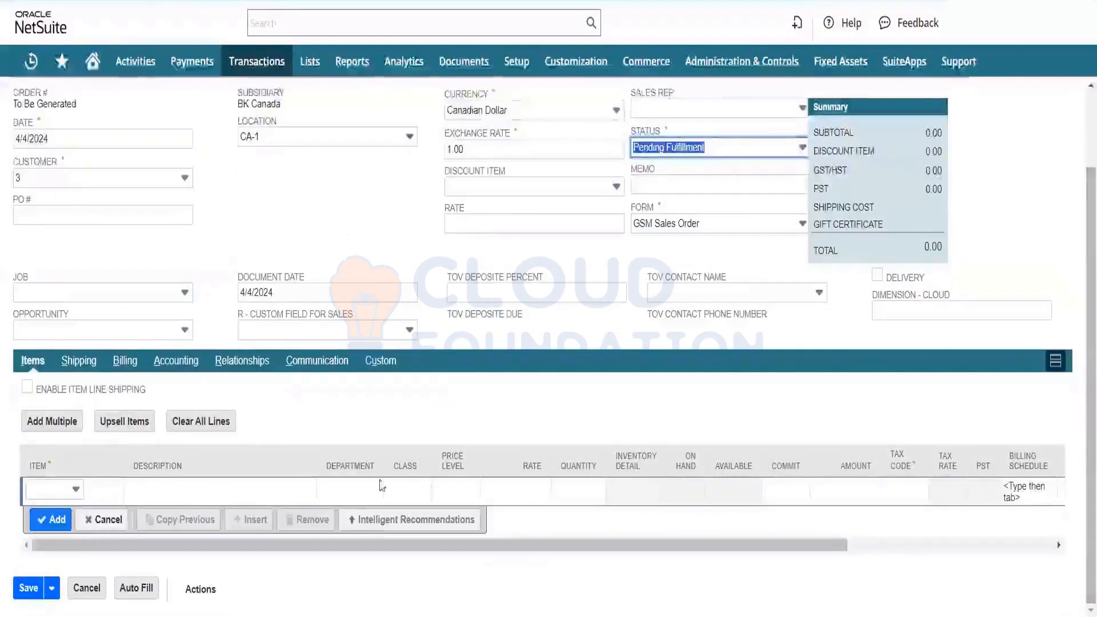
left_click(94, 479)
left_click(75, 489)
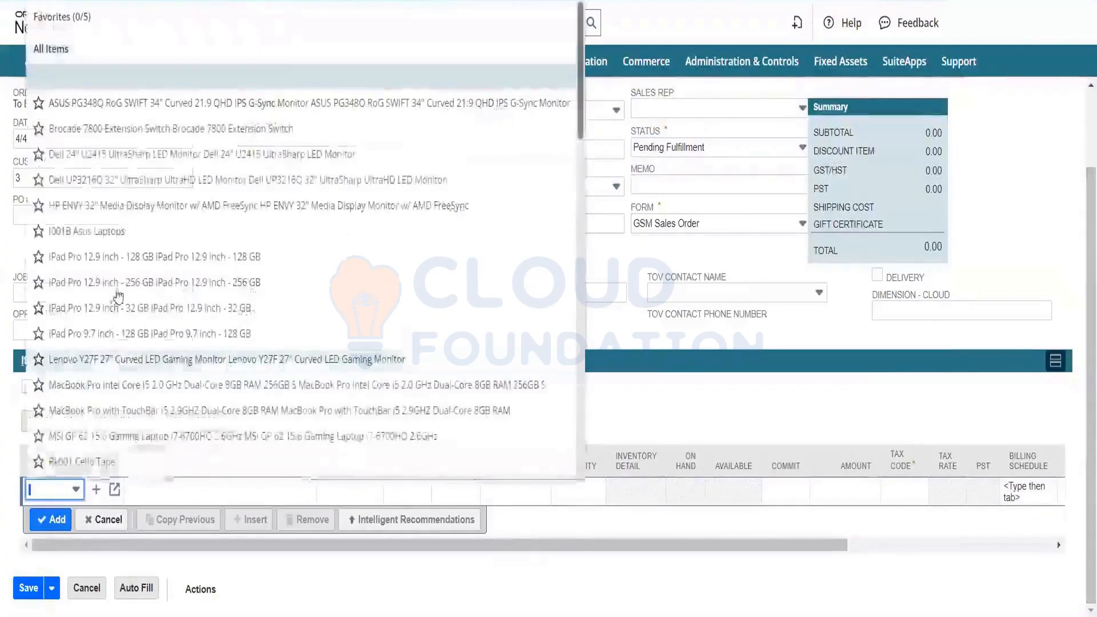
left_click(176, 153)
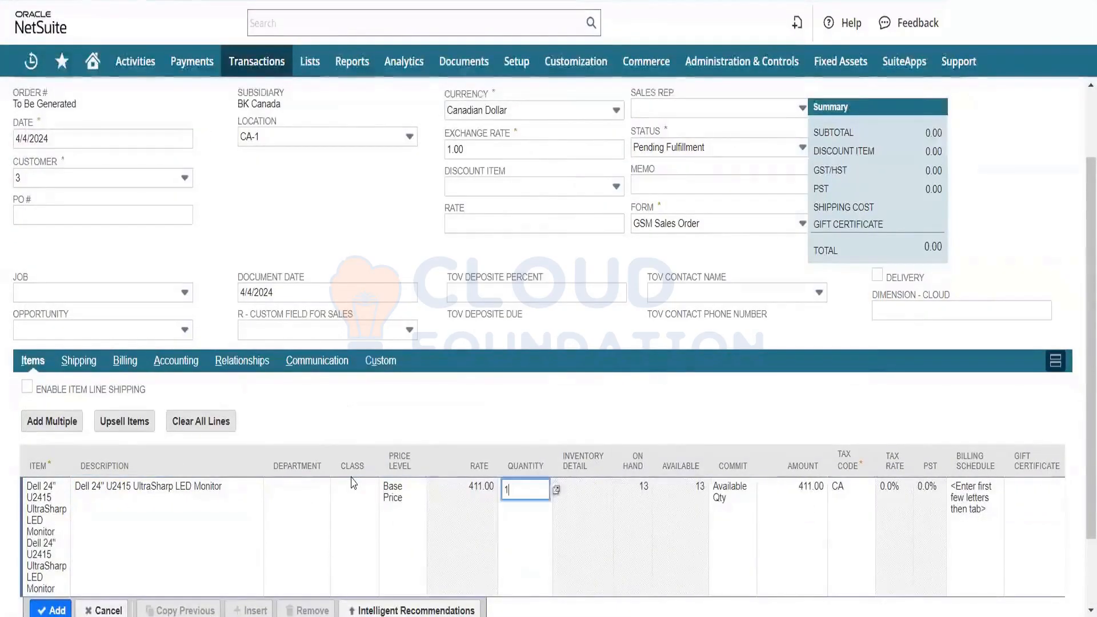
type("0")
key("Tab")
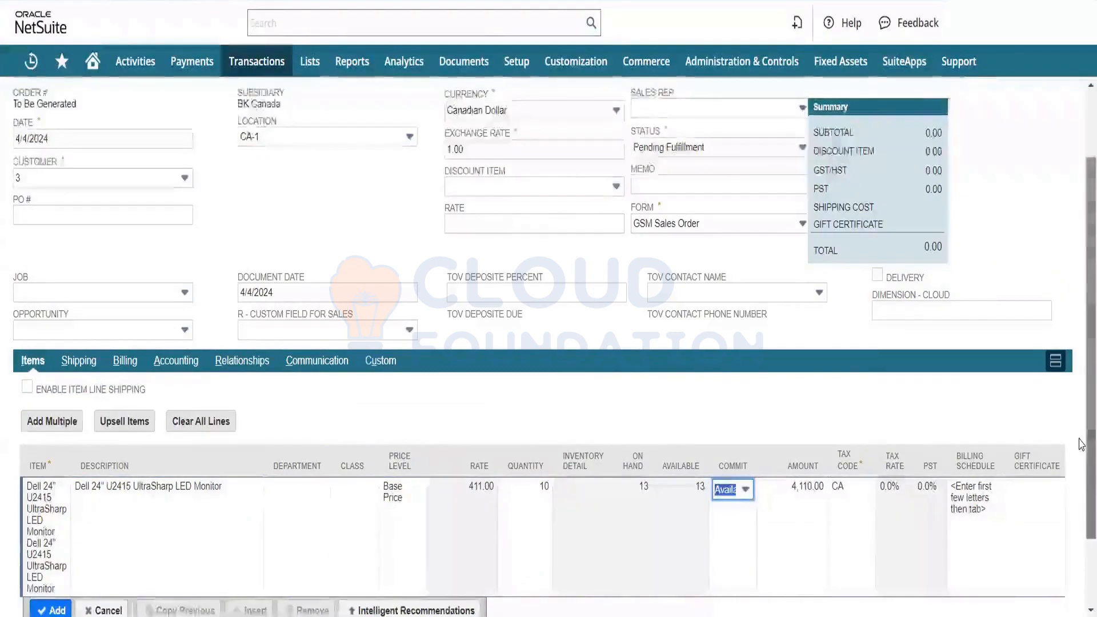
scroll(1081, 470, "down", 2)
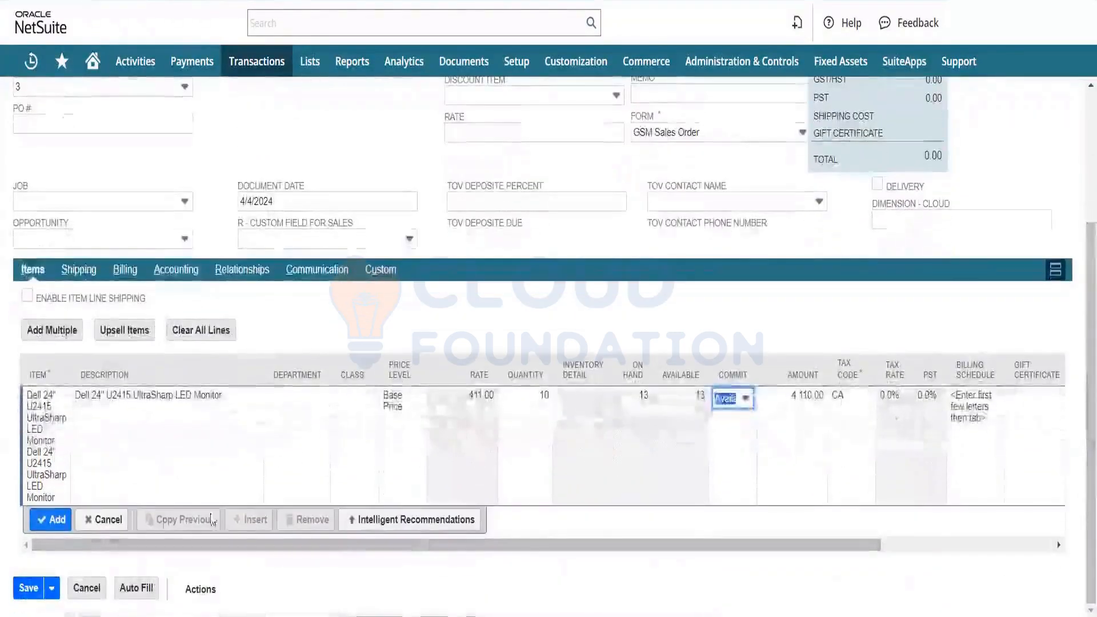
left_click(60, 522)
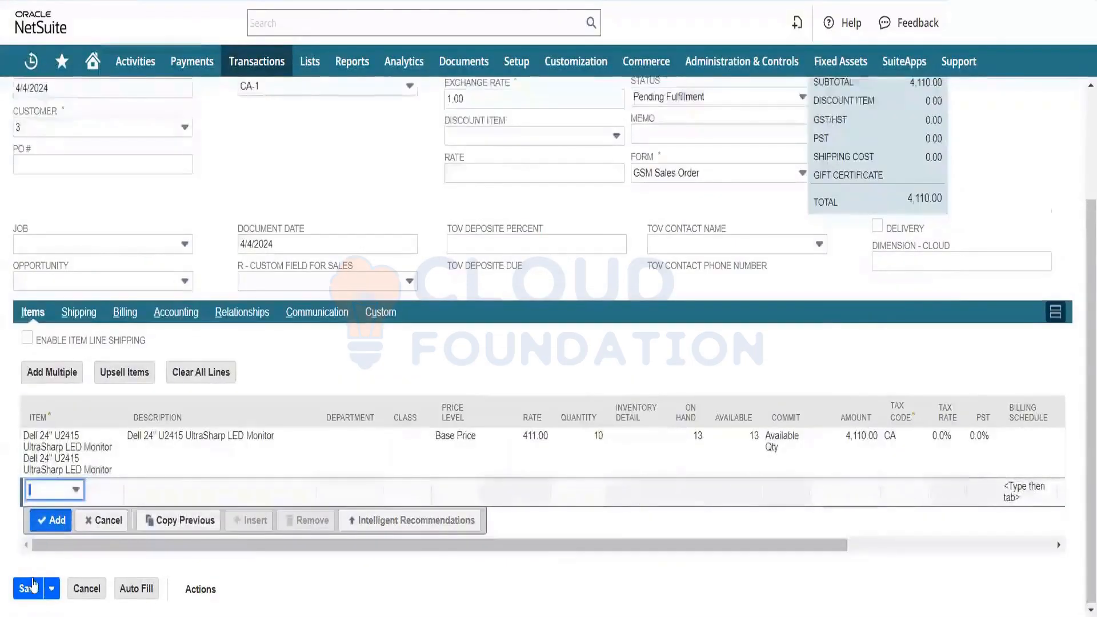
left_click(33, 586)
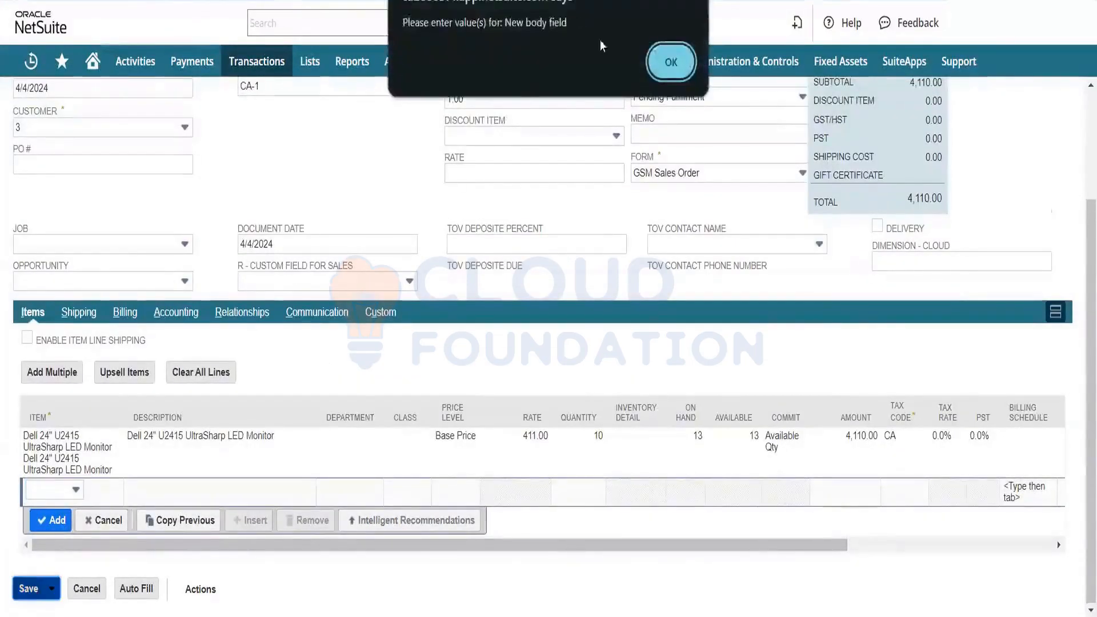
left_click(672, 63)
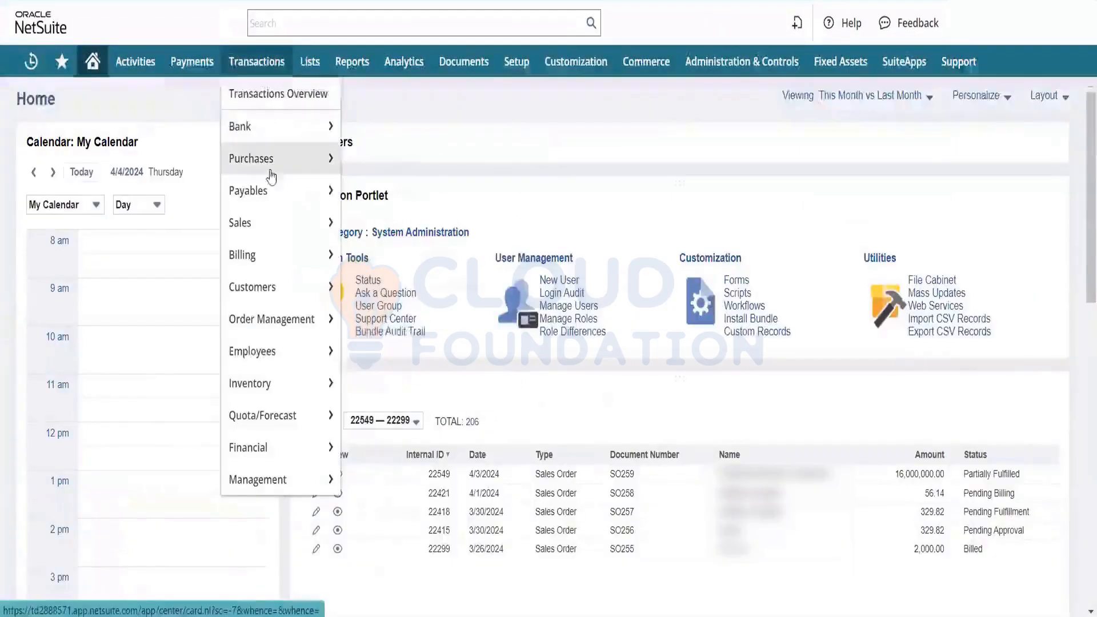
Step: Open a fresh sales order form and set the BK Canada customer, location CA-1 and status Pending Fulfillment
mouse_move(280, 221)
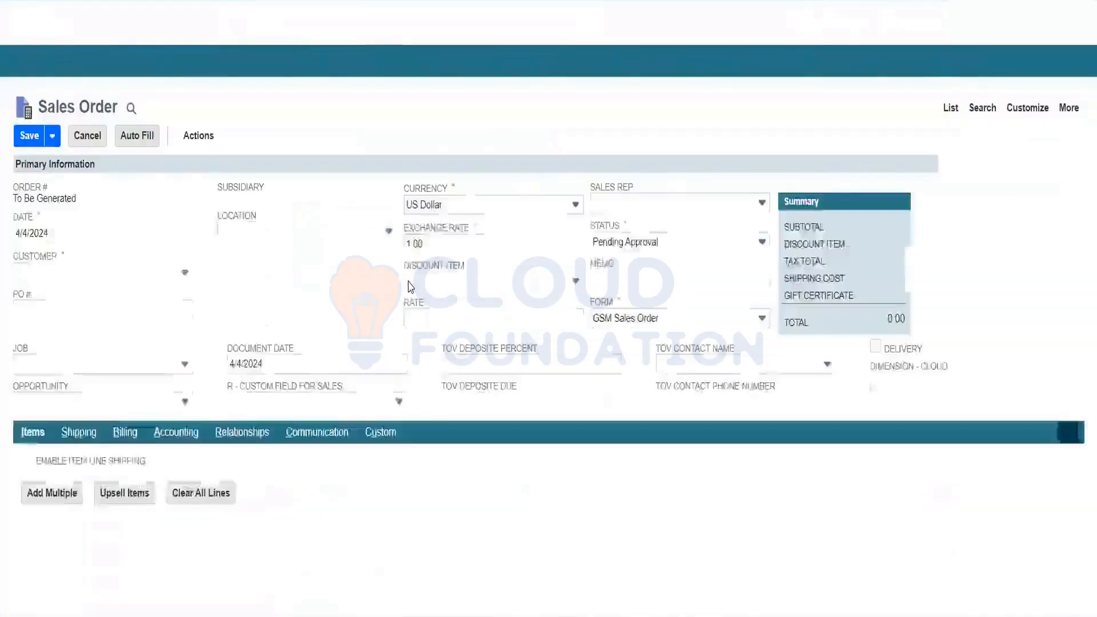
left_click(171, 273)
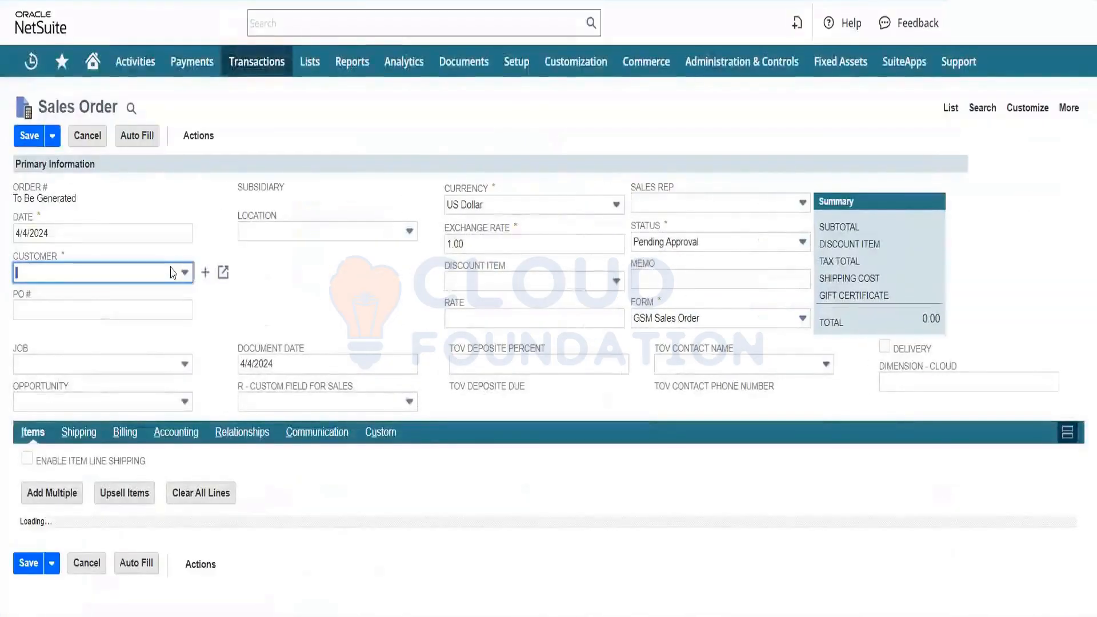
left_click(185, 273)
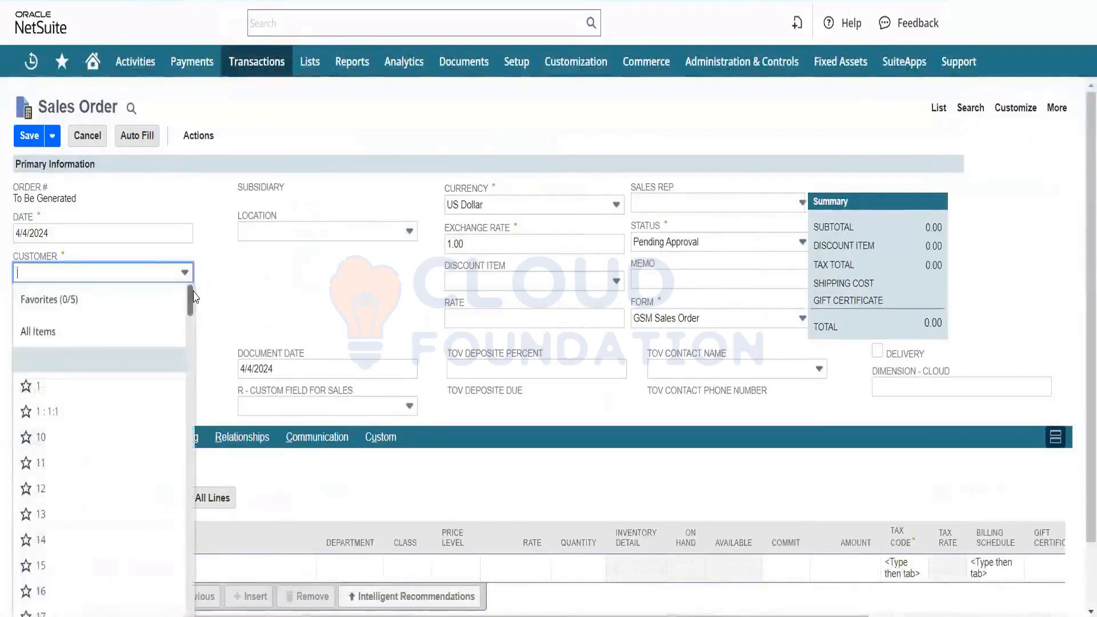
left_click_drag(191, 292, 192, 359)
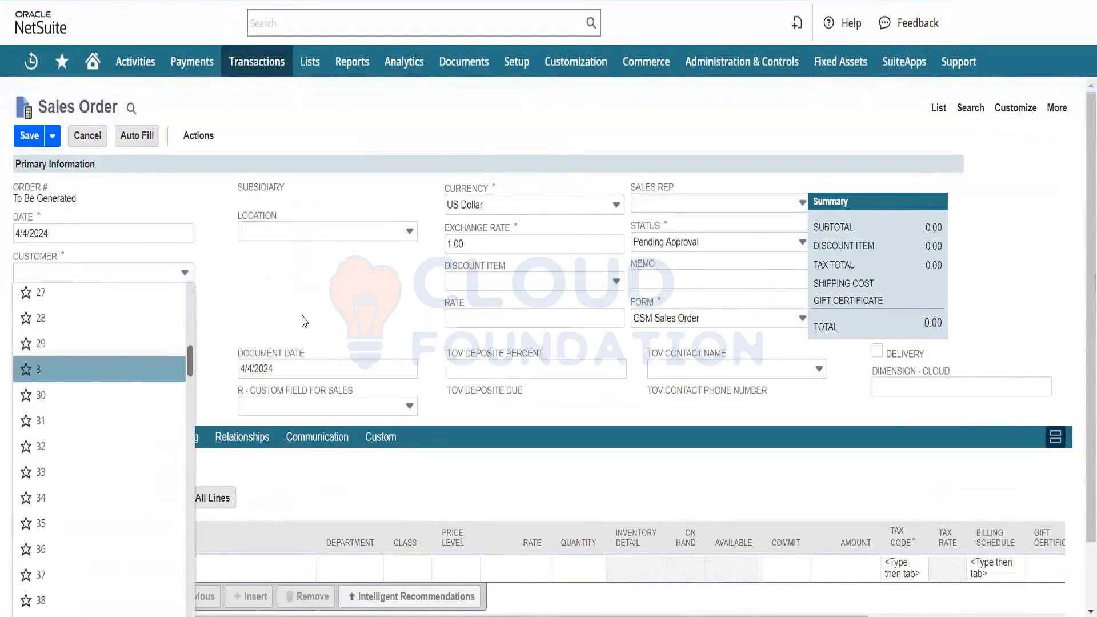
key("Return")
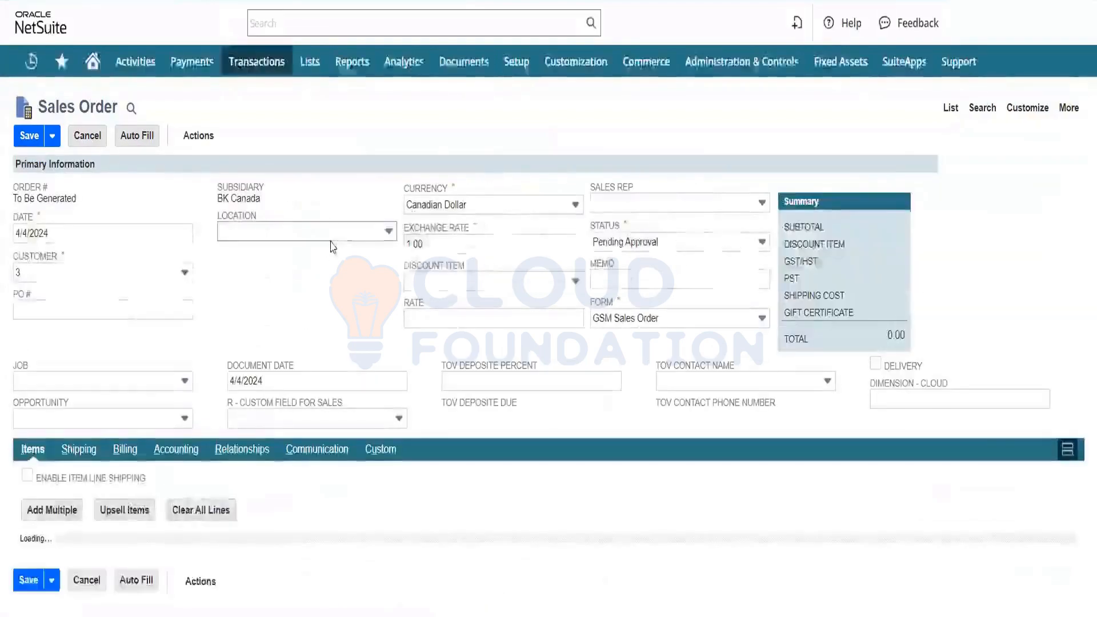
left_click(342, 236)
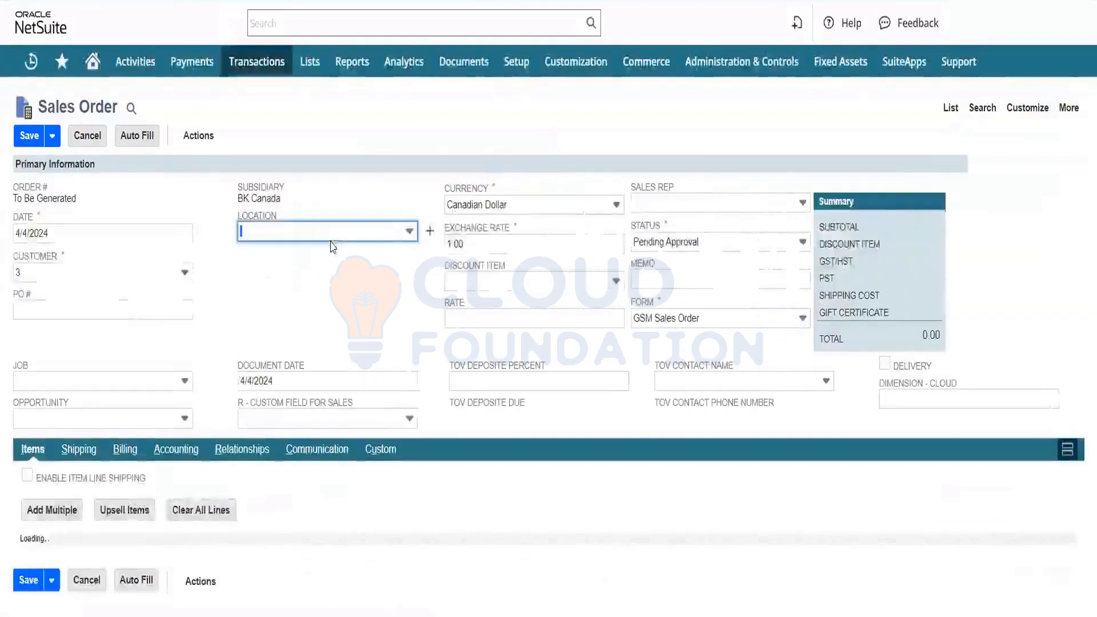
left_click(410, 231)
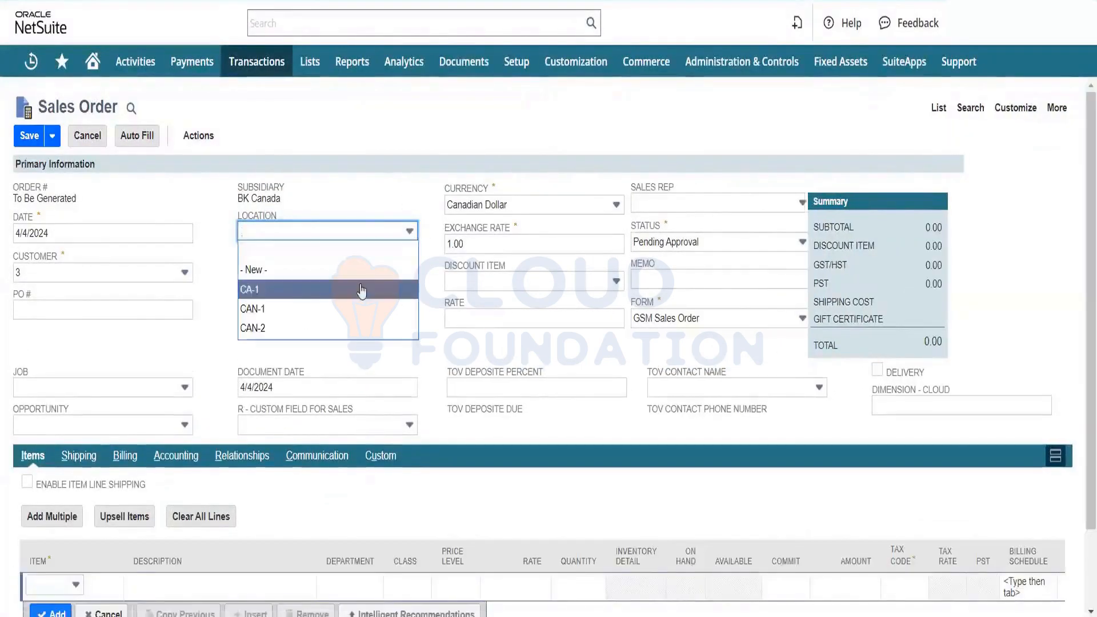
left_click(362, 285)
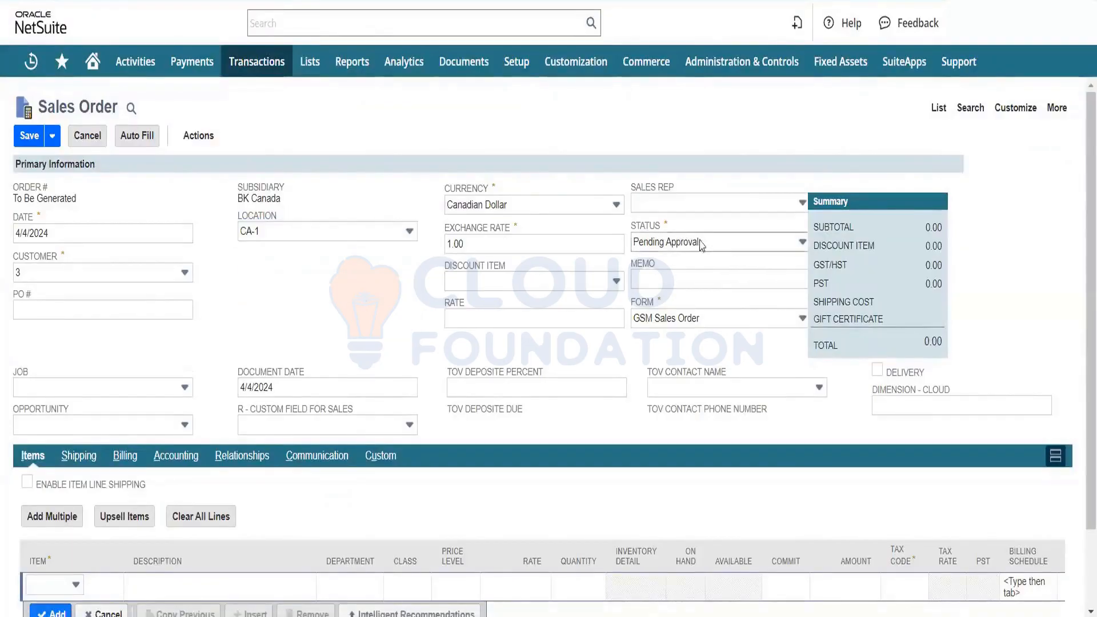
left_click(655, 241)
left_click(698, 282)
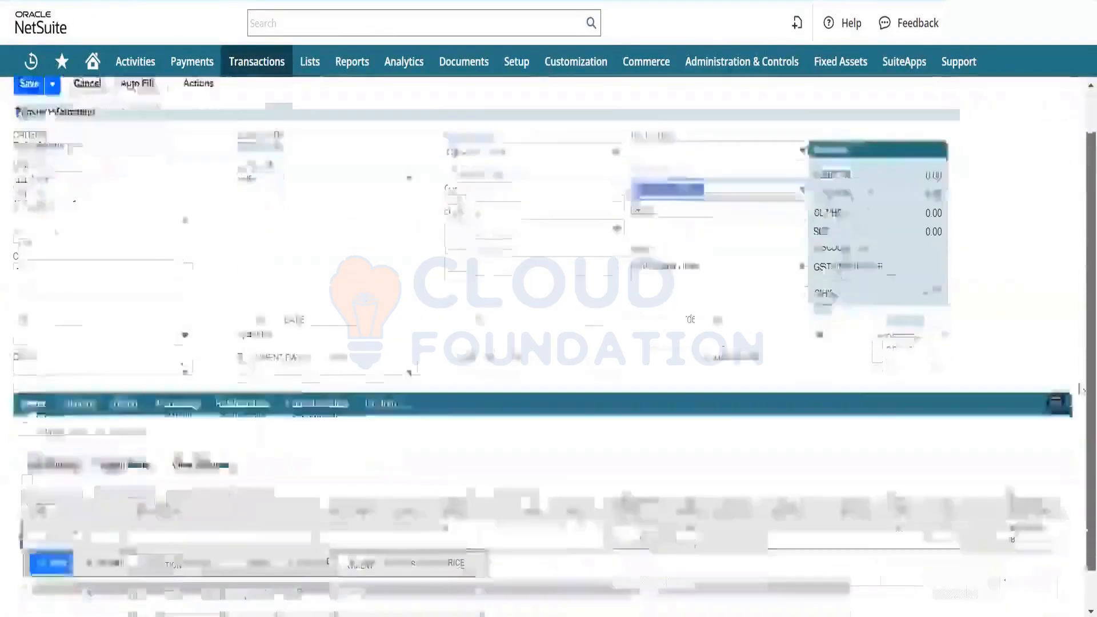
Step: Enter the Dell 24" U2415 UltraSharp LED Monitor with quantity 10 on the order's first item line
scroll(82, 490, "down", 2)
left_click(76, 490)
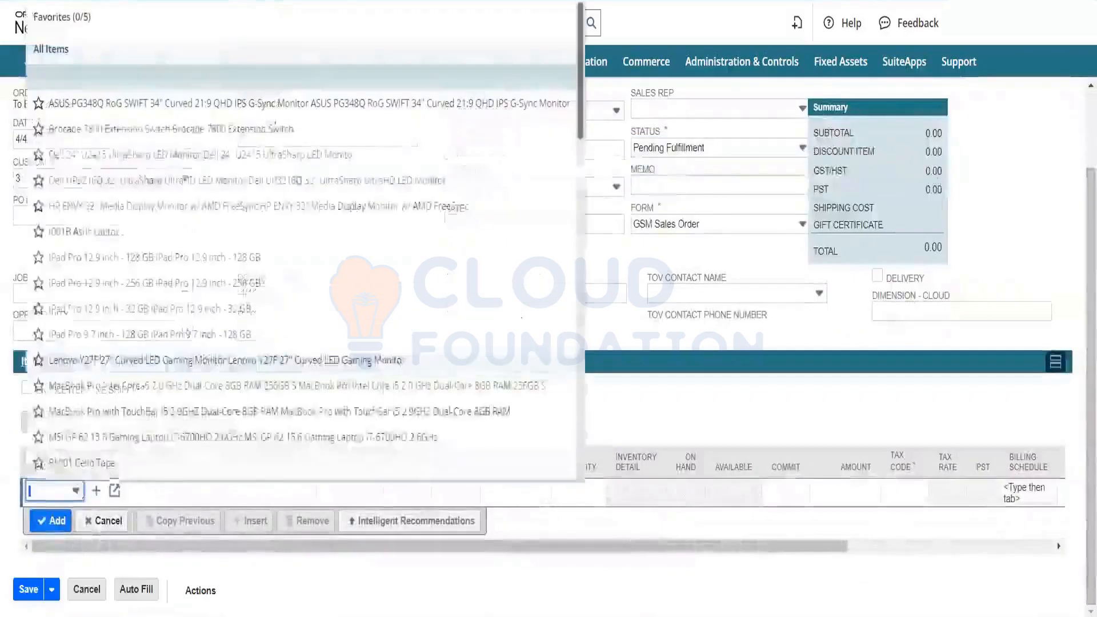
left_click(173, 155)
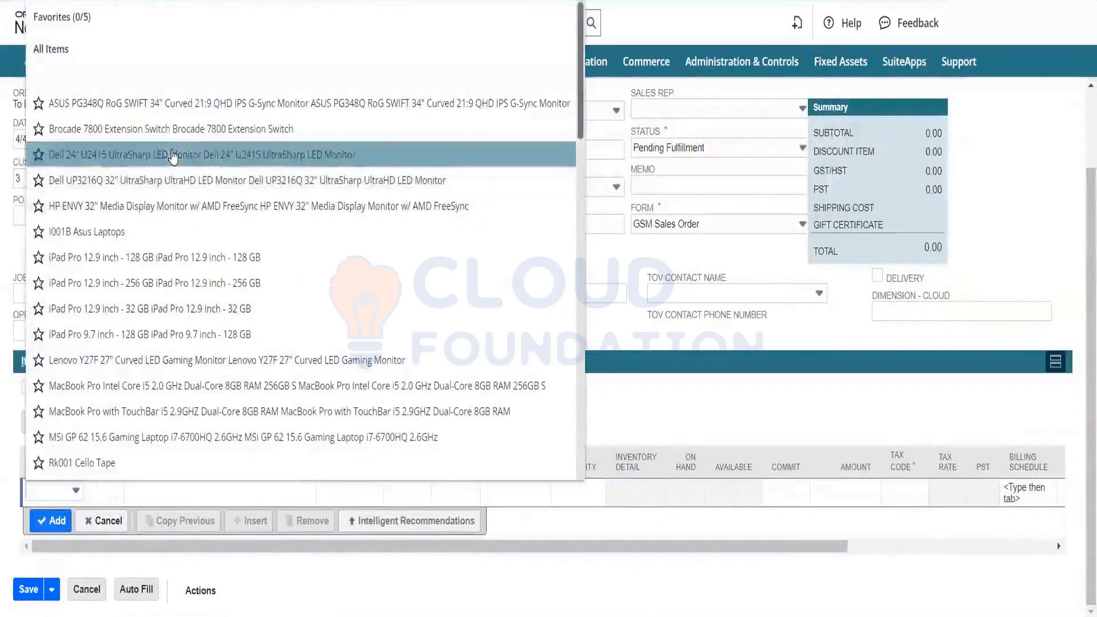
key("Tab")
key("Tab")
key("Tab")
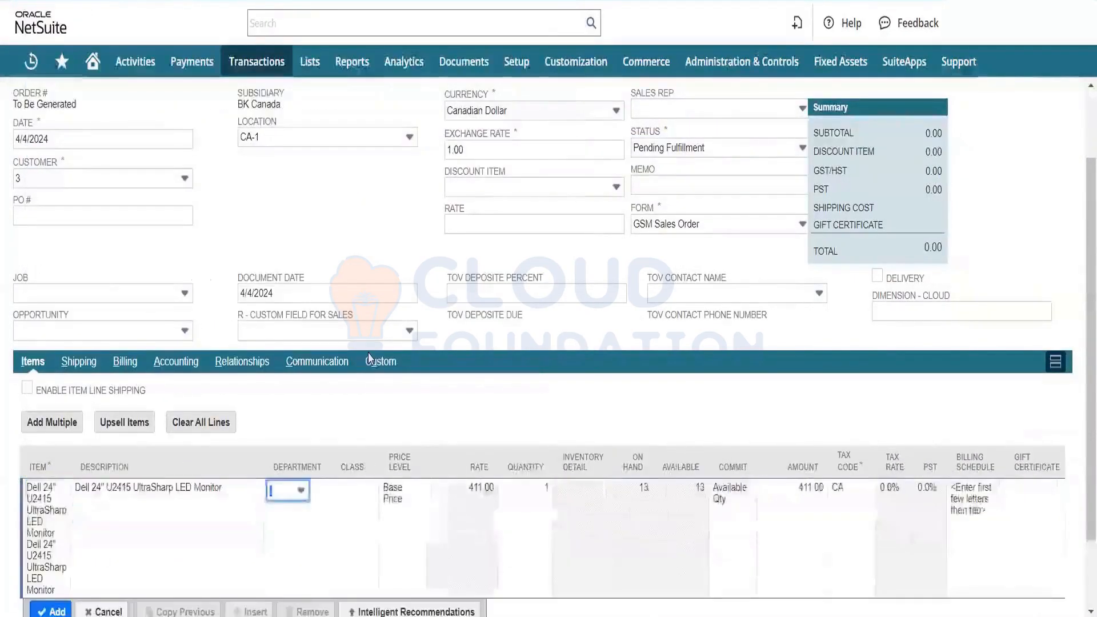
key("Tab")
key("Tab")
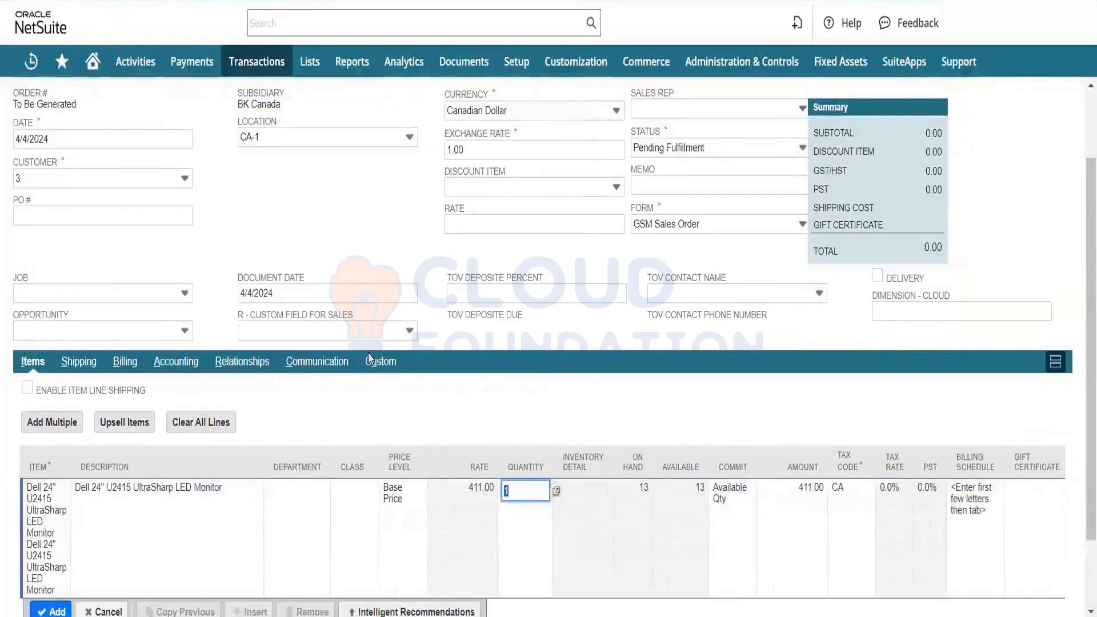
type("10")
key("Tab")
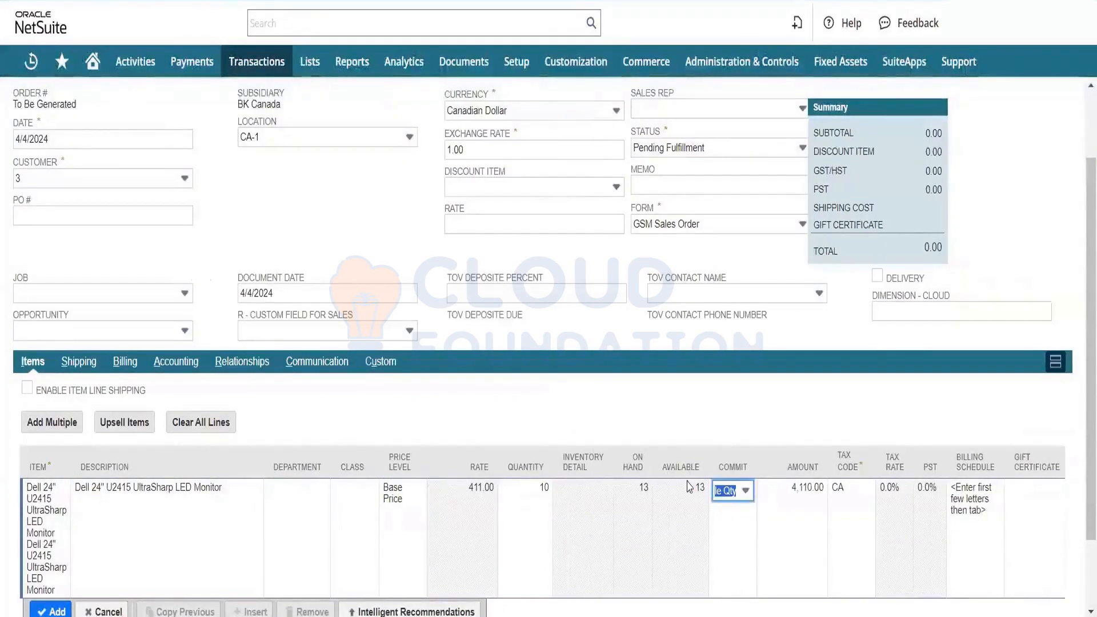
scroll(1081, 539, "down", 2)
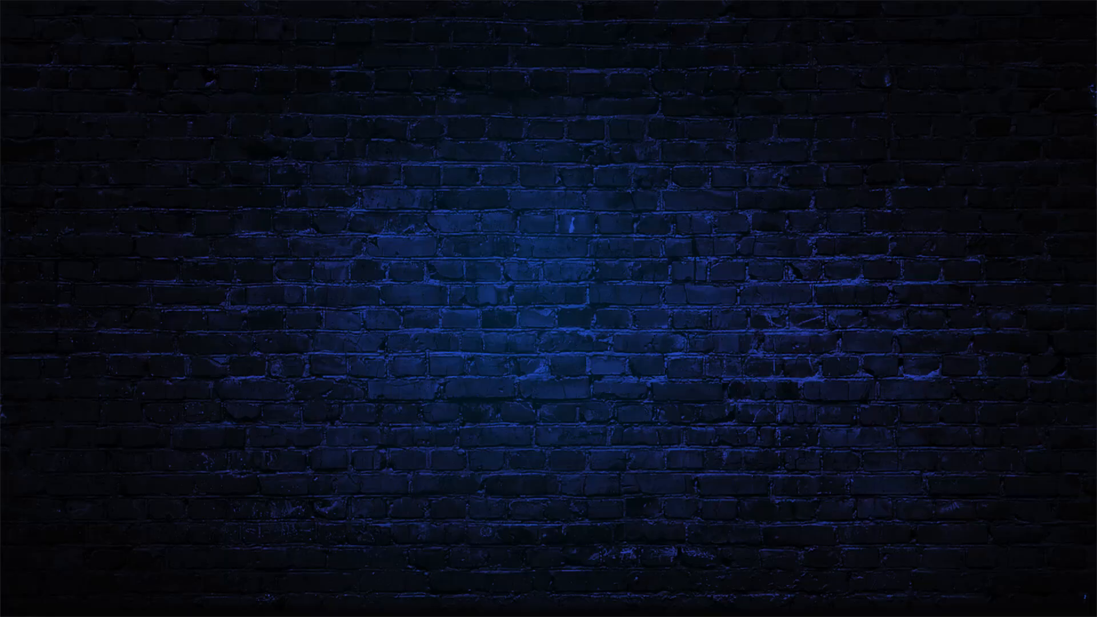